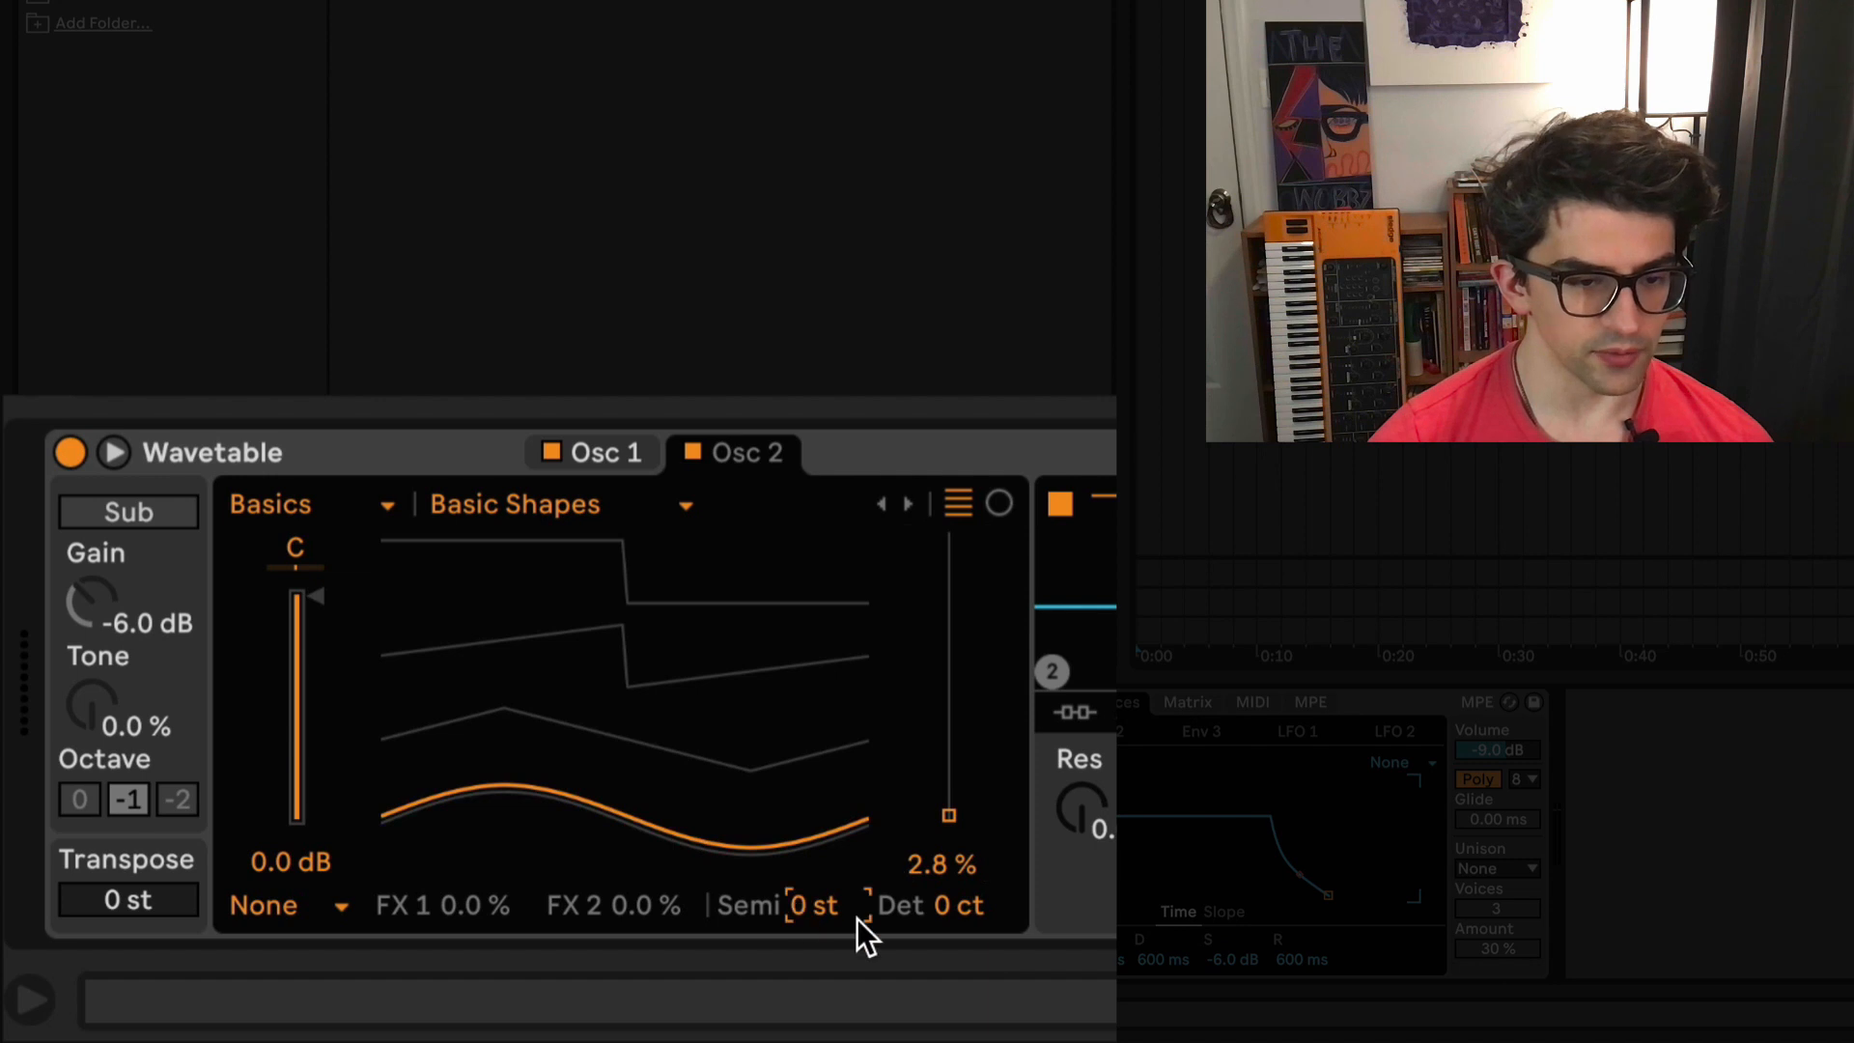
Step: Set oscillator 2's pitch to -24 semitones and its detune to -5 ct
text(-24)
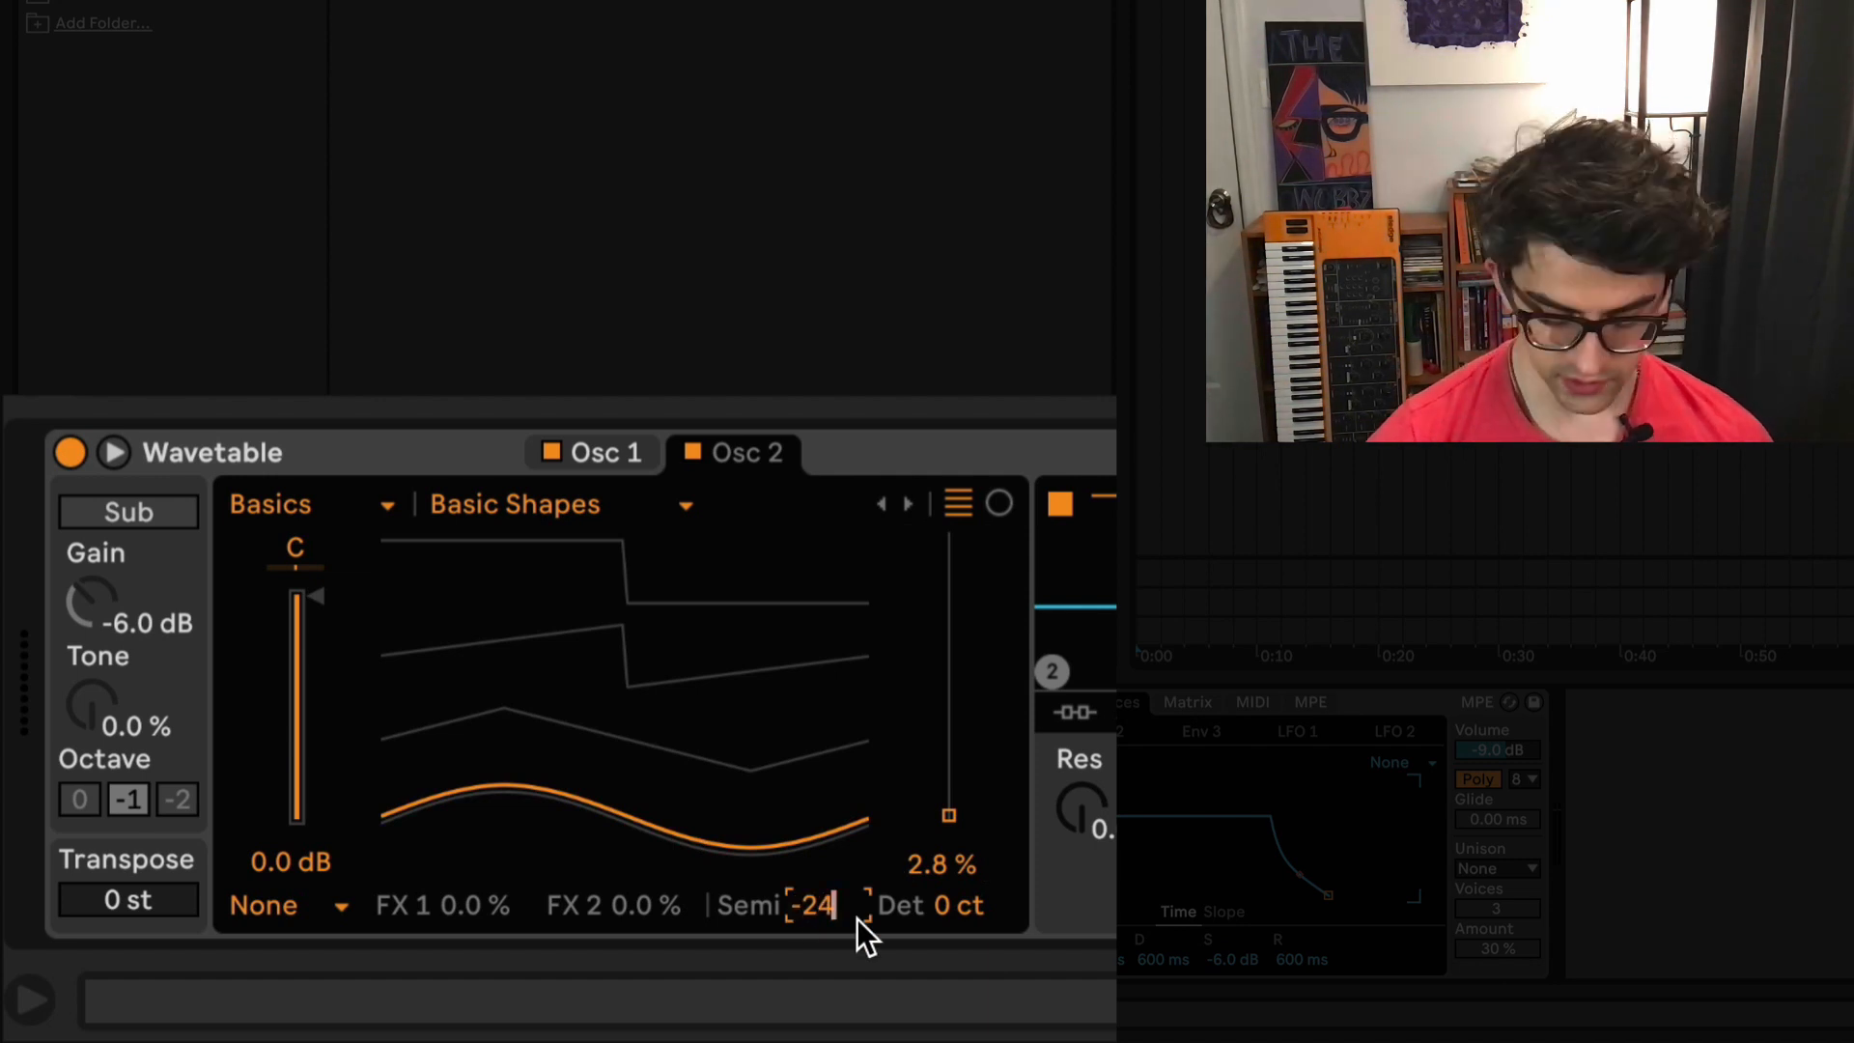
key(Return)
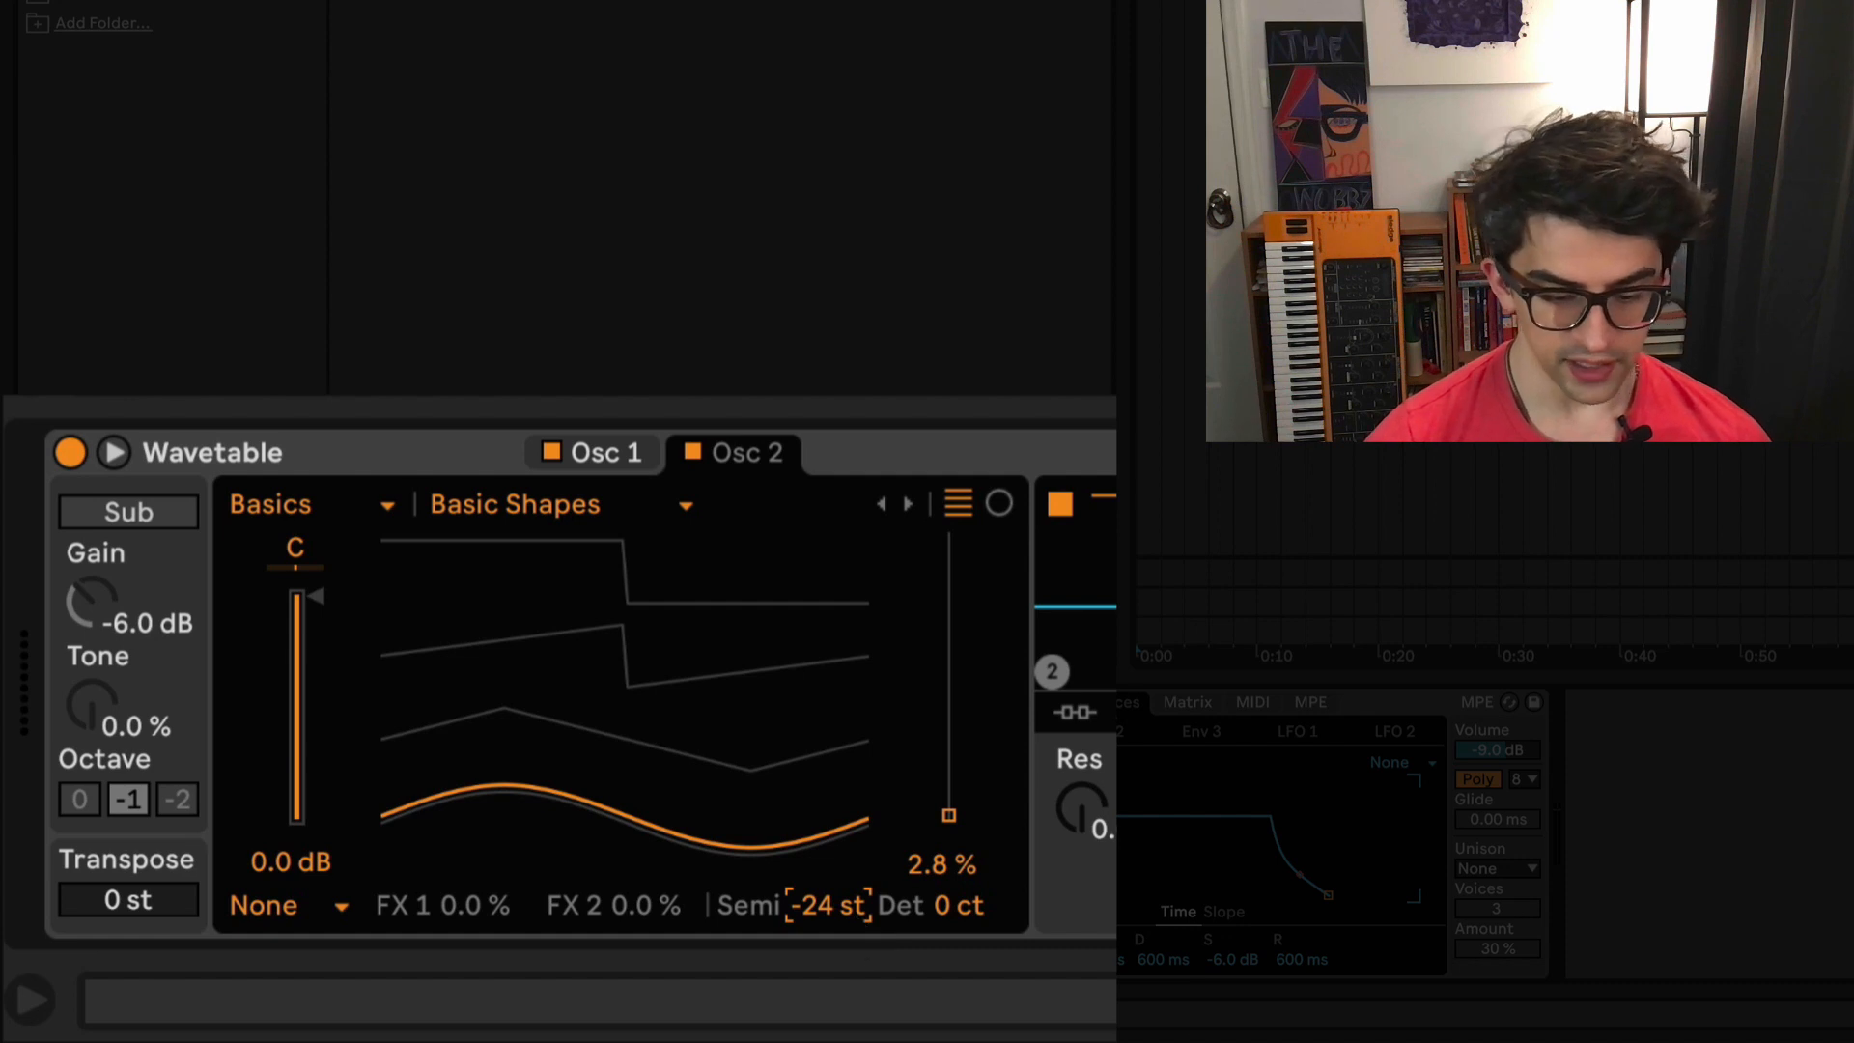
click(949, 907)
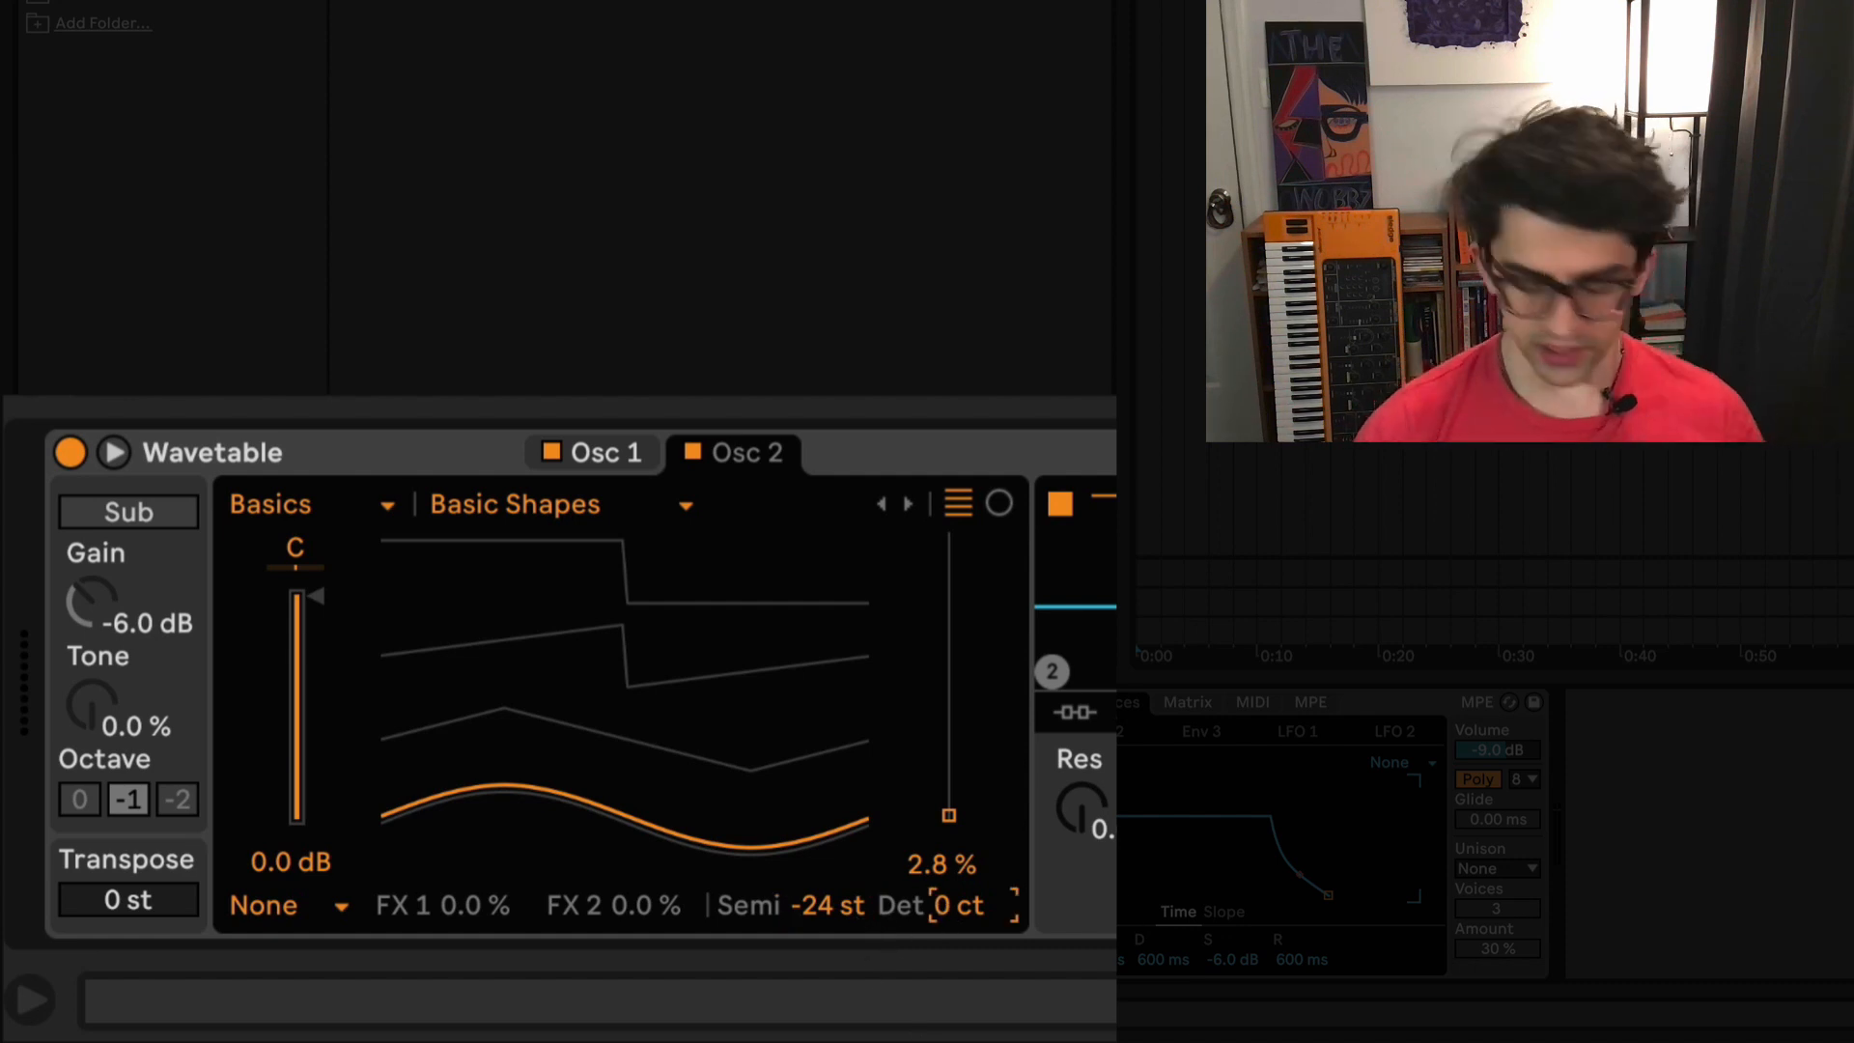
text(-5)
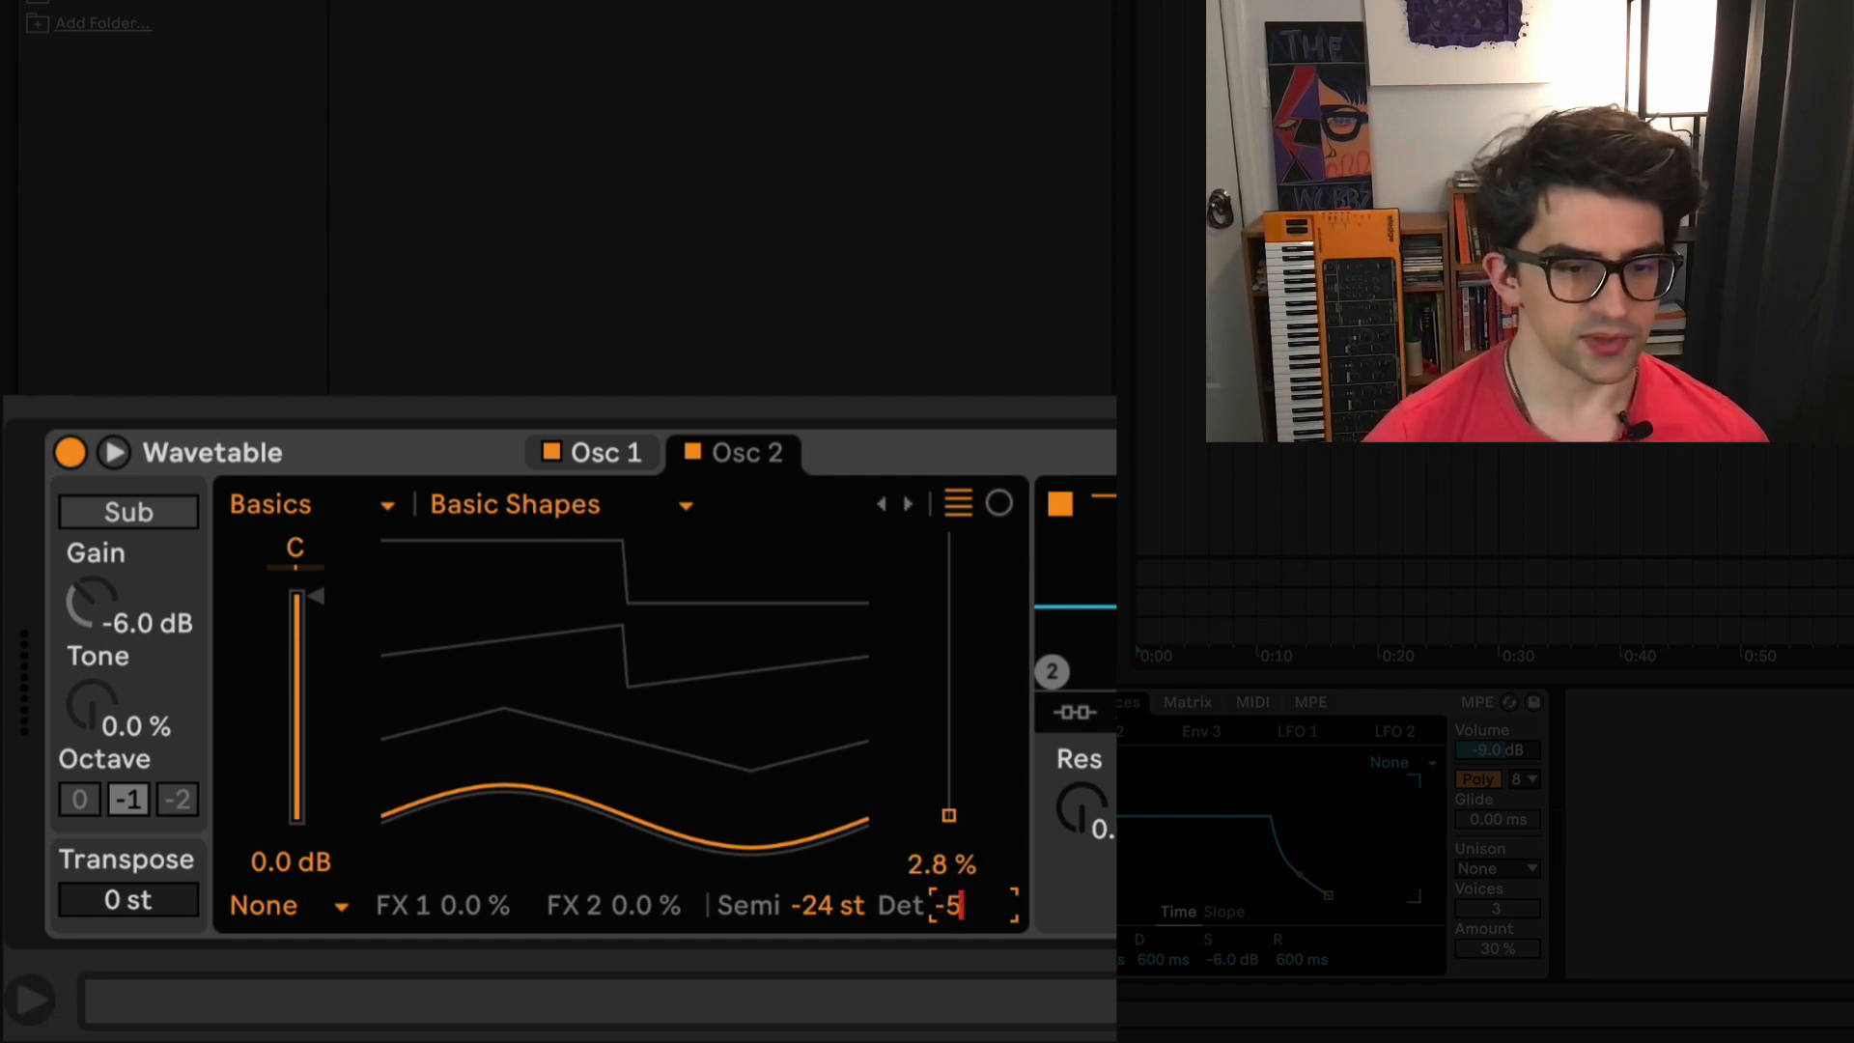
key(Return)
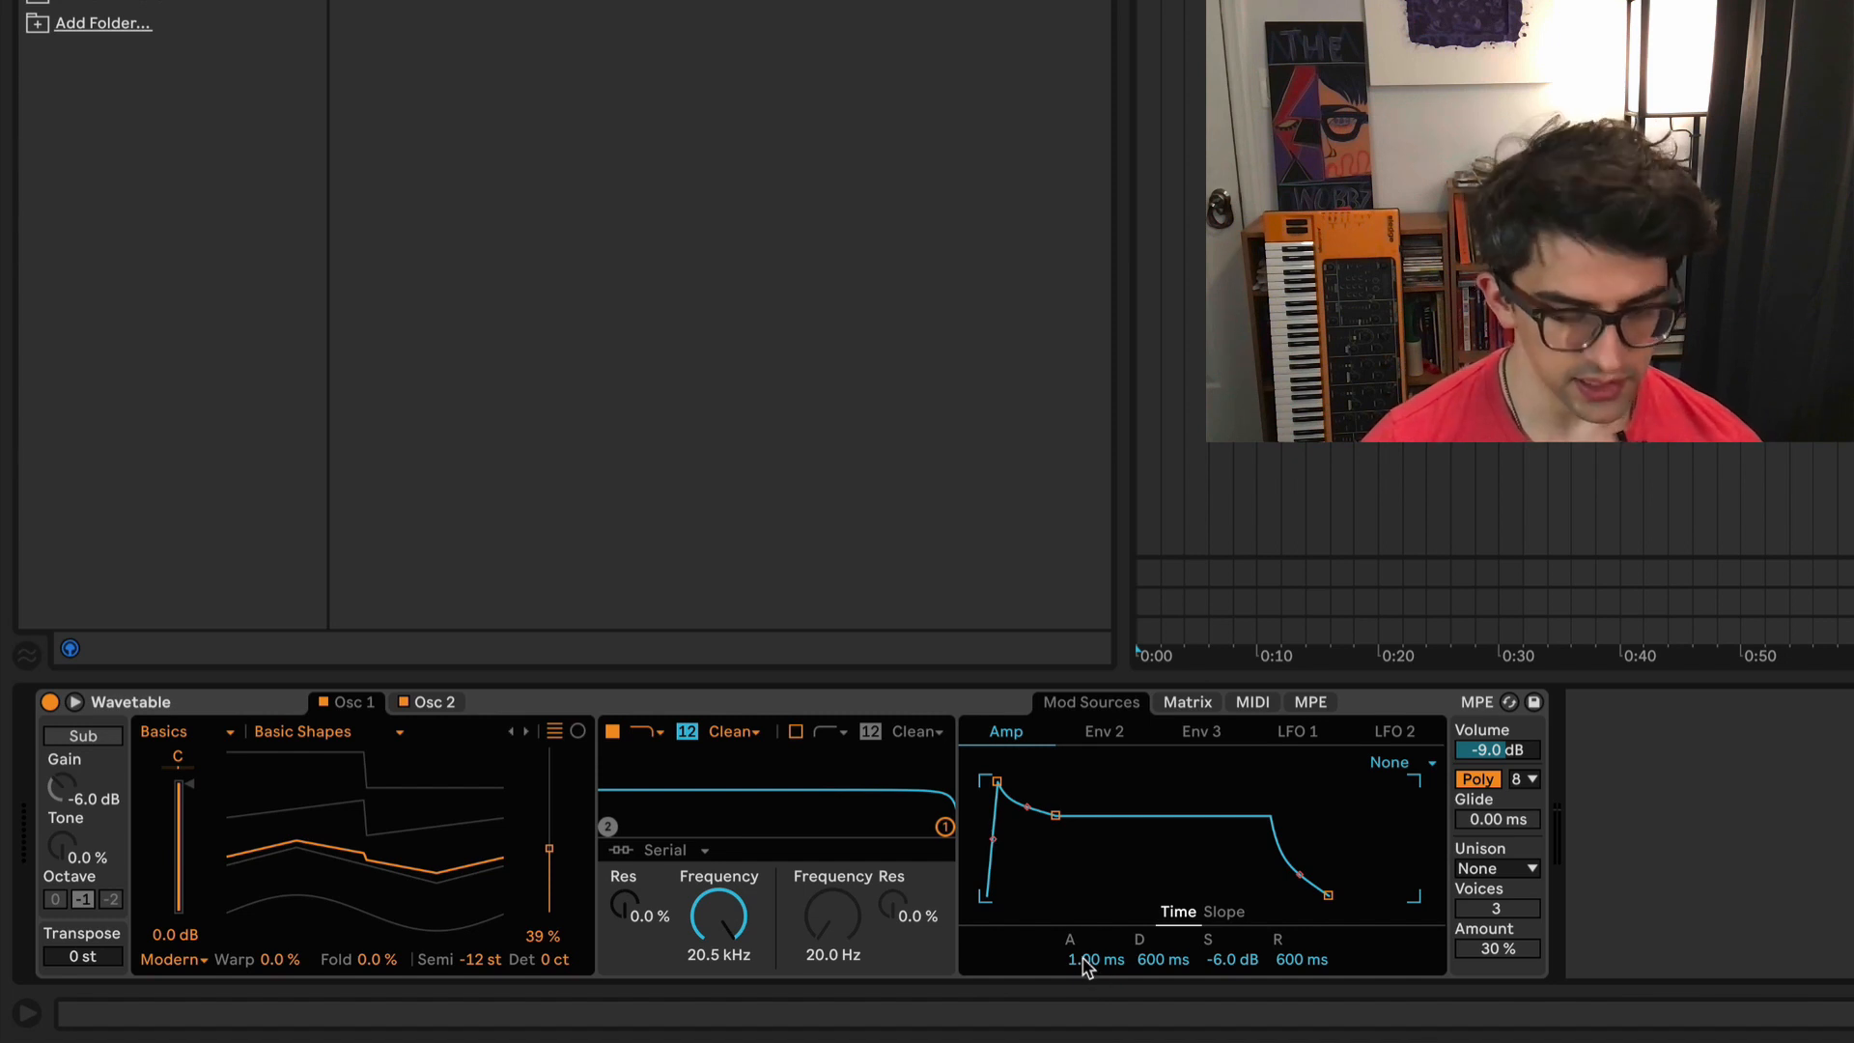
Step: Set the amp envelope's attack time to 65 ms
mouse_move(1095, 966)
mouse_down()
mouse_move(1094, 1024)
mouse_move(1094, 985)
mouse_up()
drag(862, 929, 862, 918)
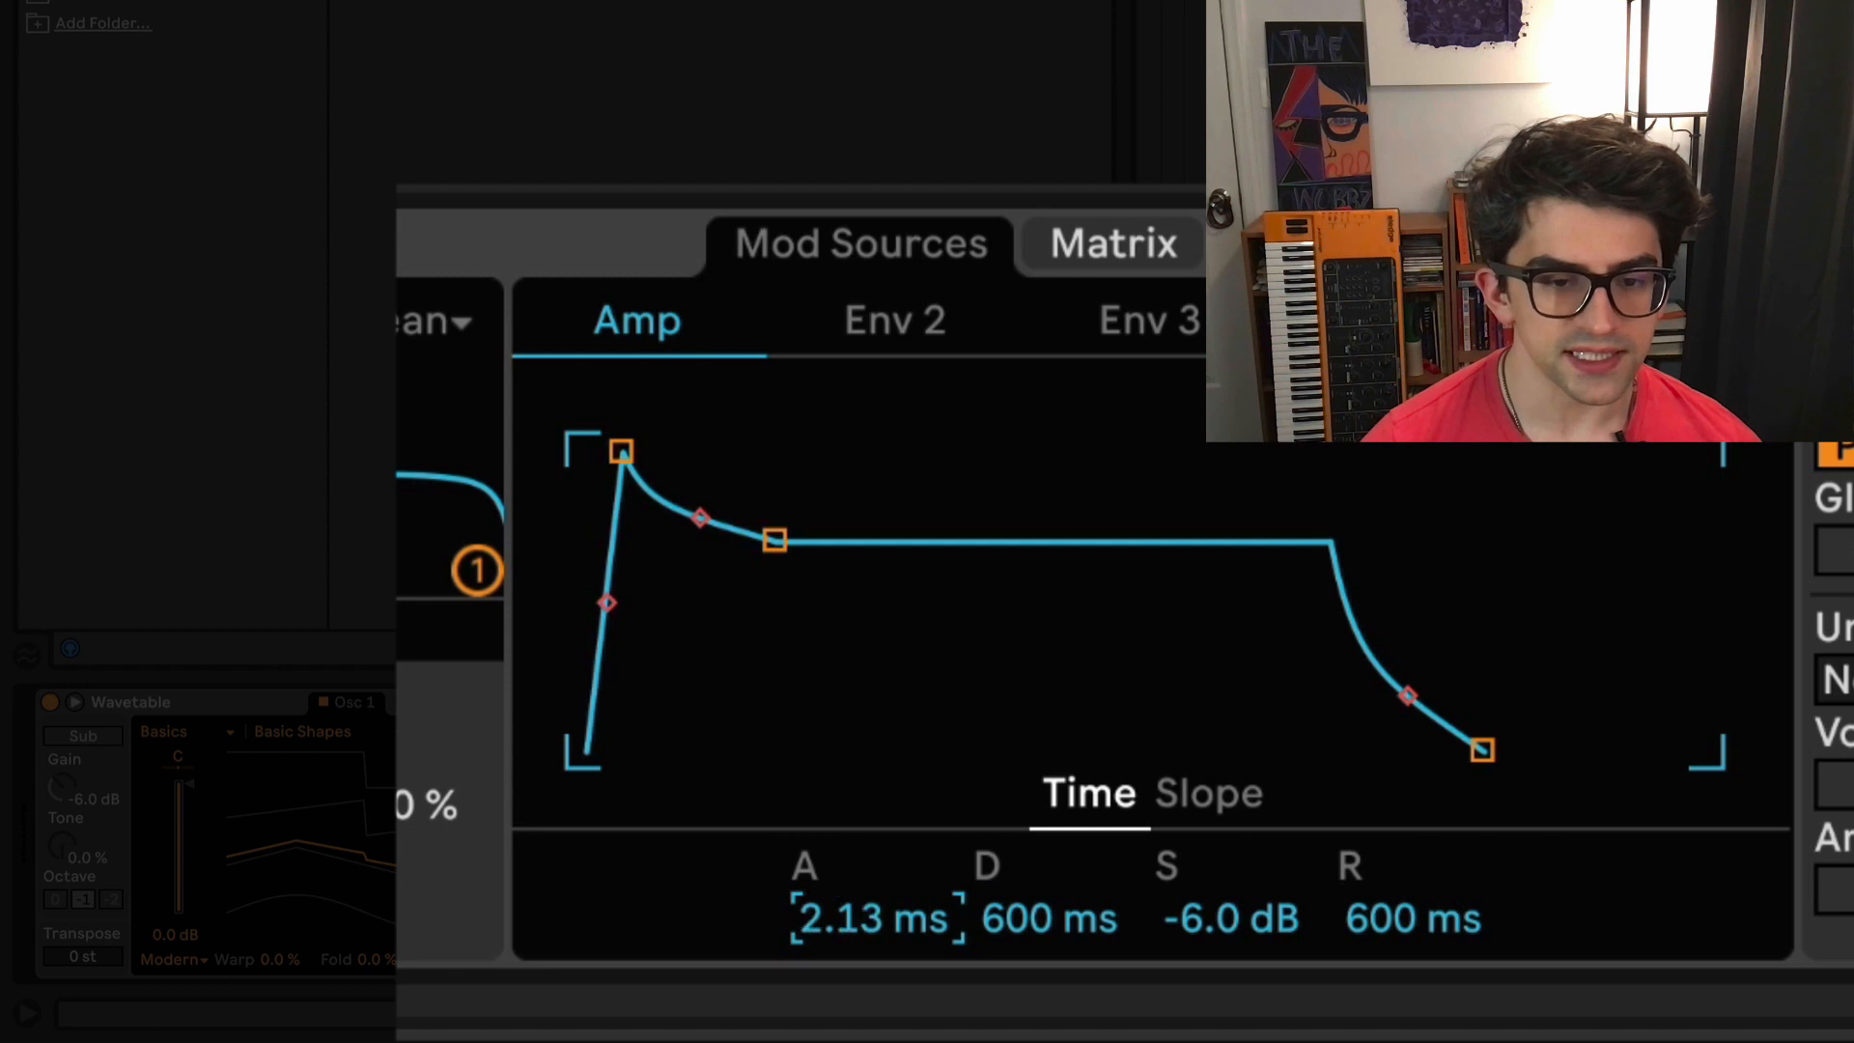
text(65)
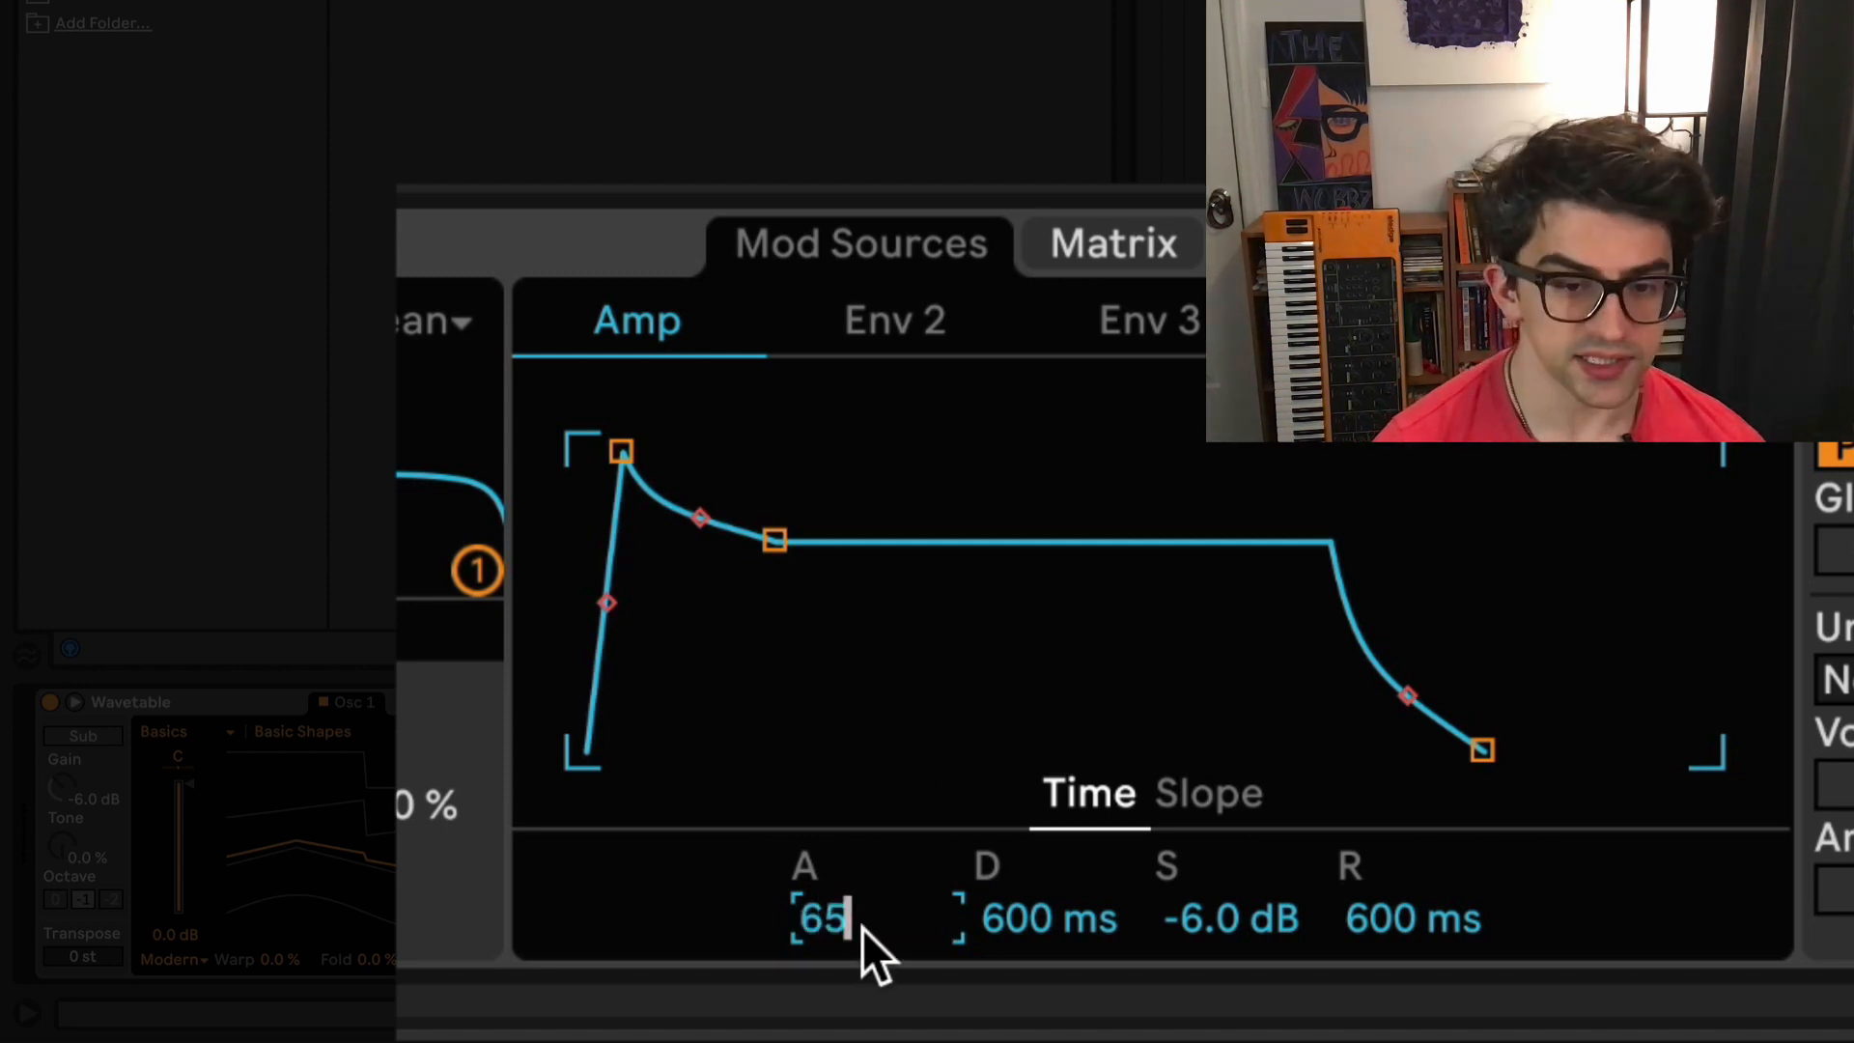
key(Return)
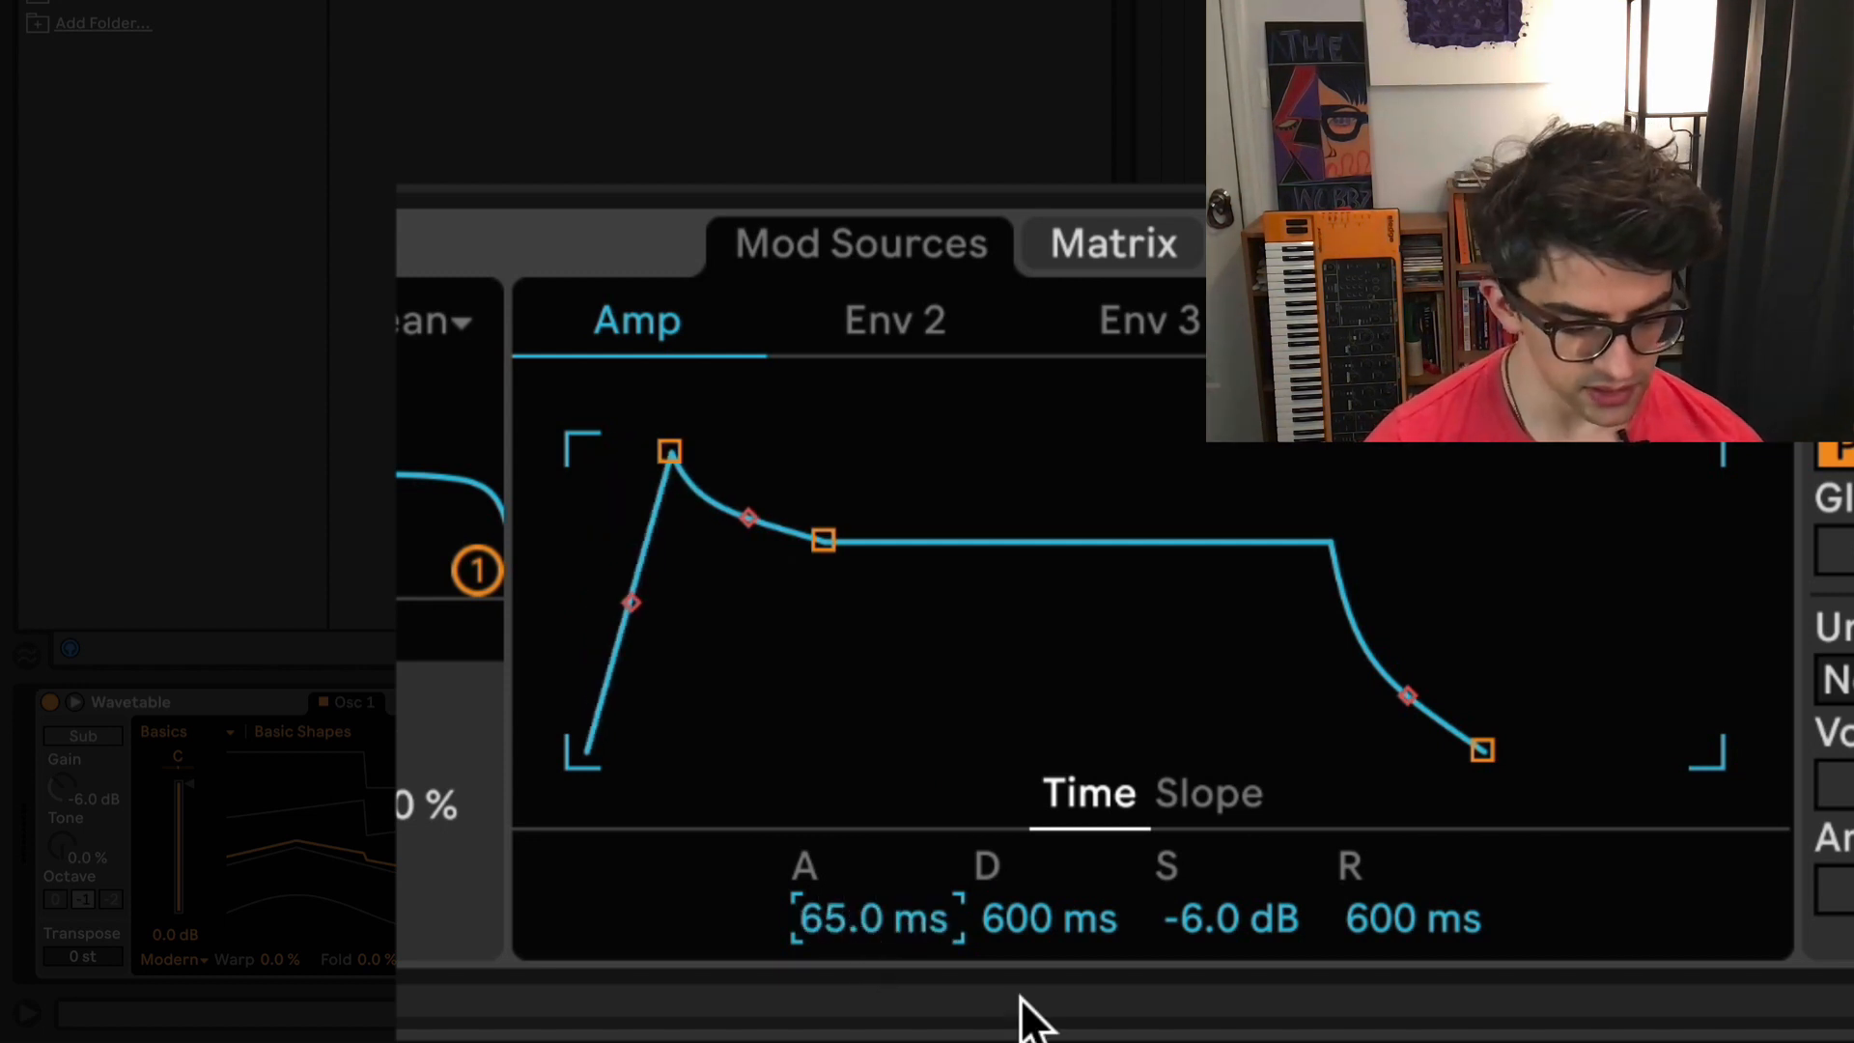
Step: Set the amp envelope's decay time to 1.5 ms and lower its sustain to -inf dB
click(1061, 924)
text(1.5)
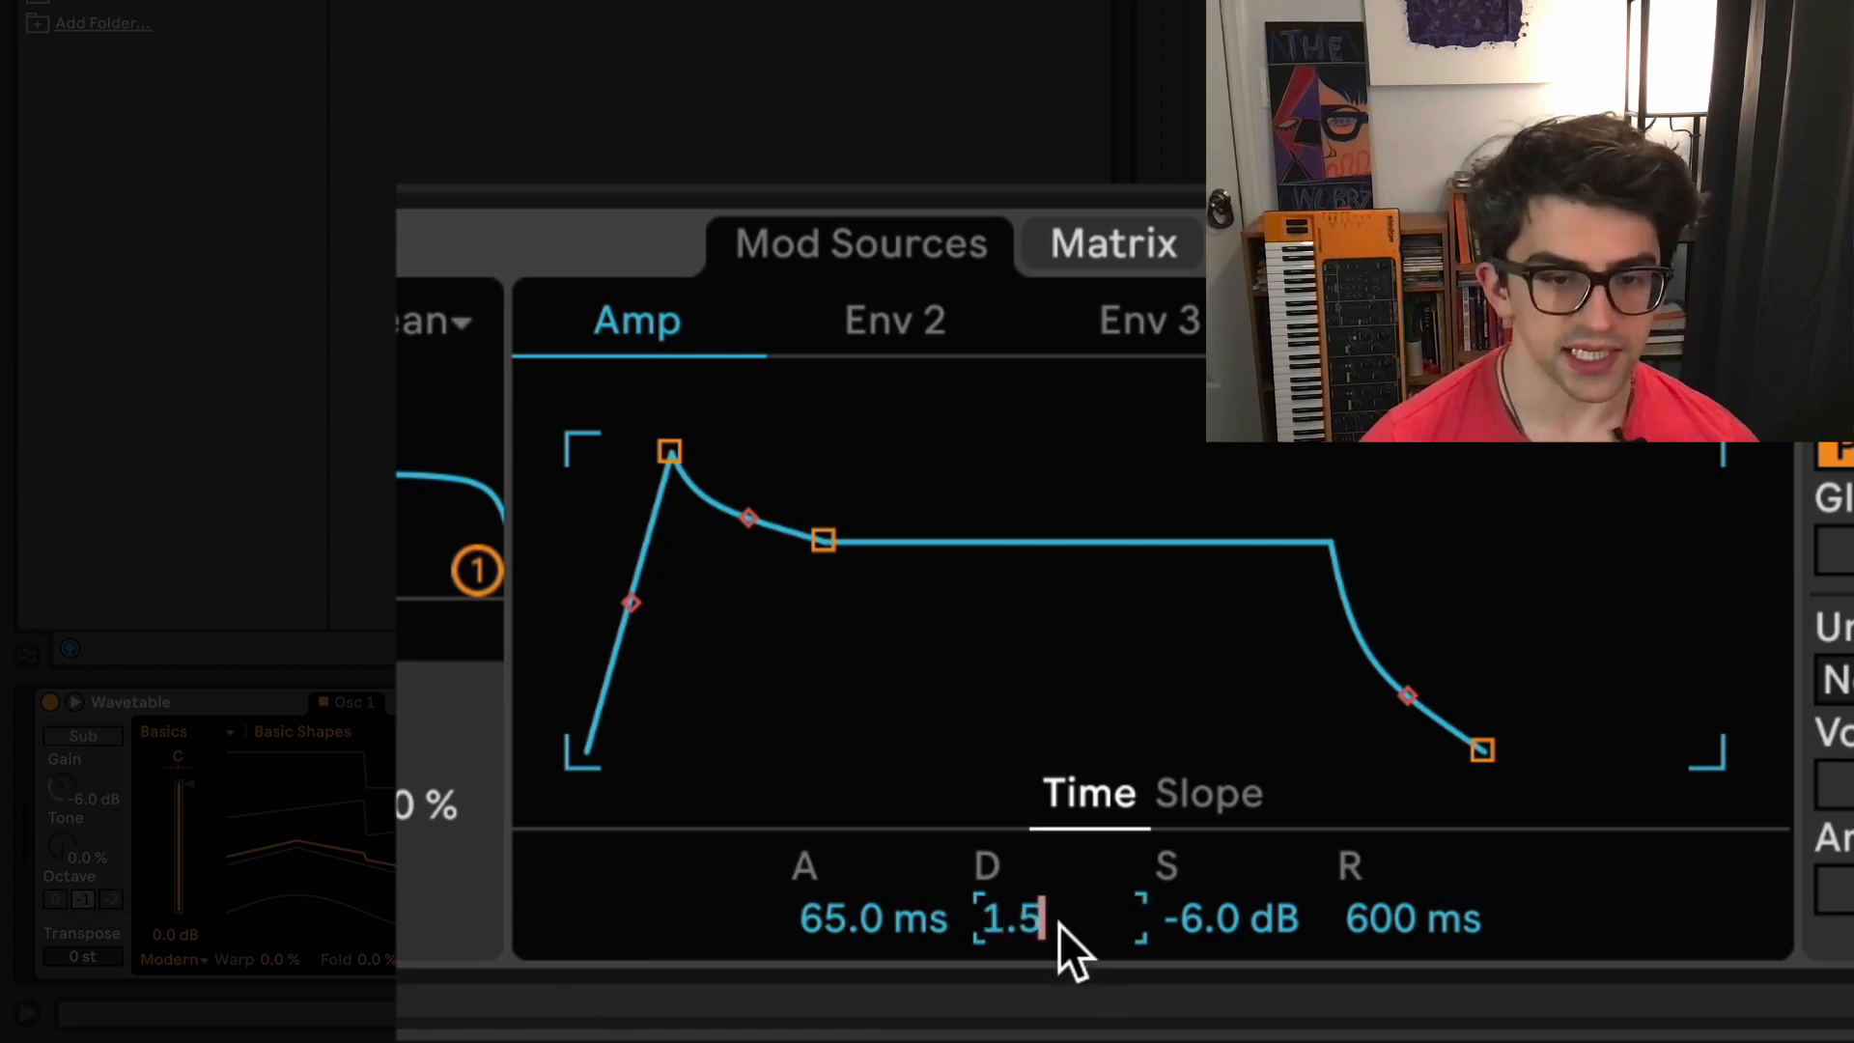
key(Return)
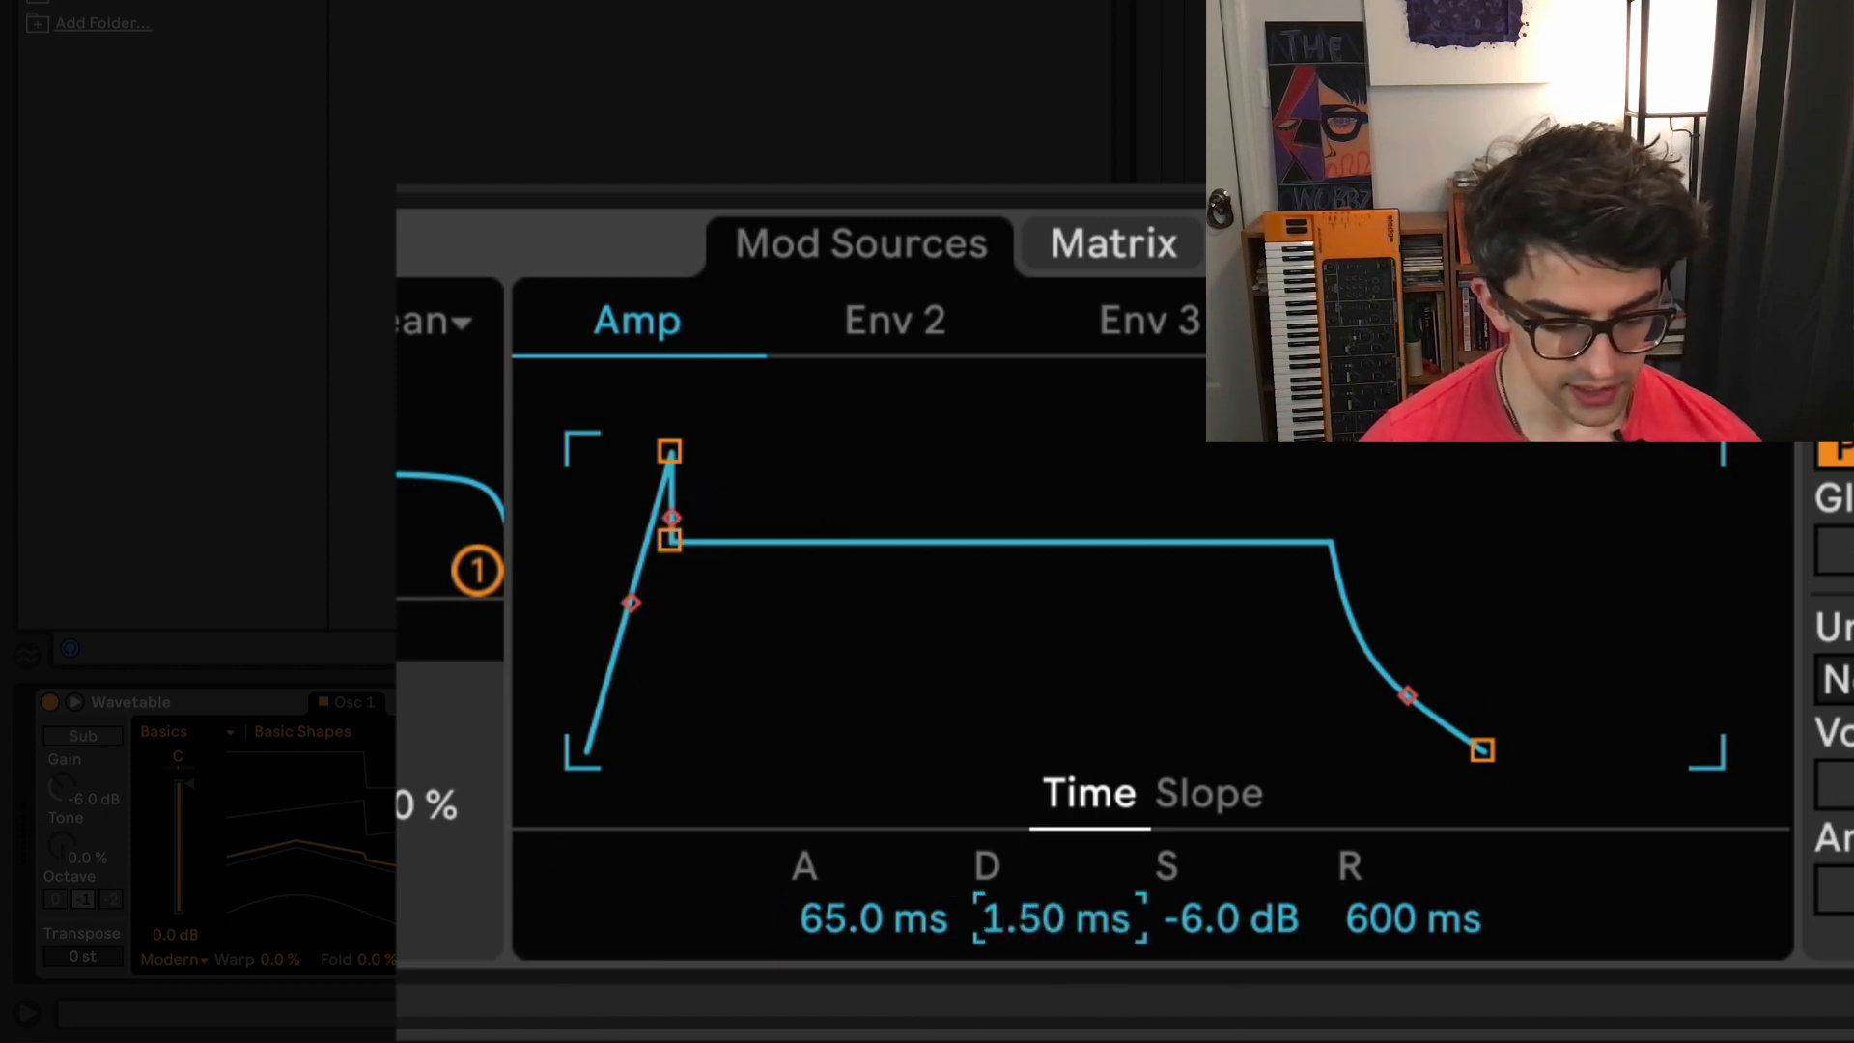
drag(1197, 921, 1196, 995)
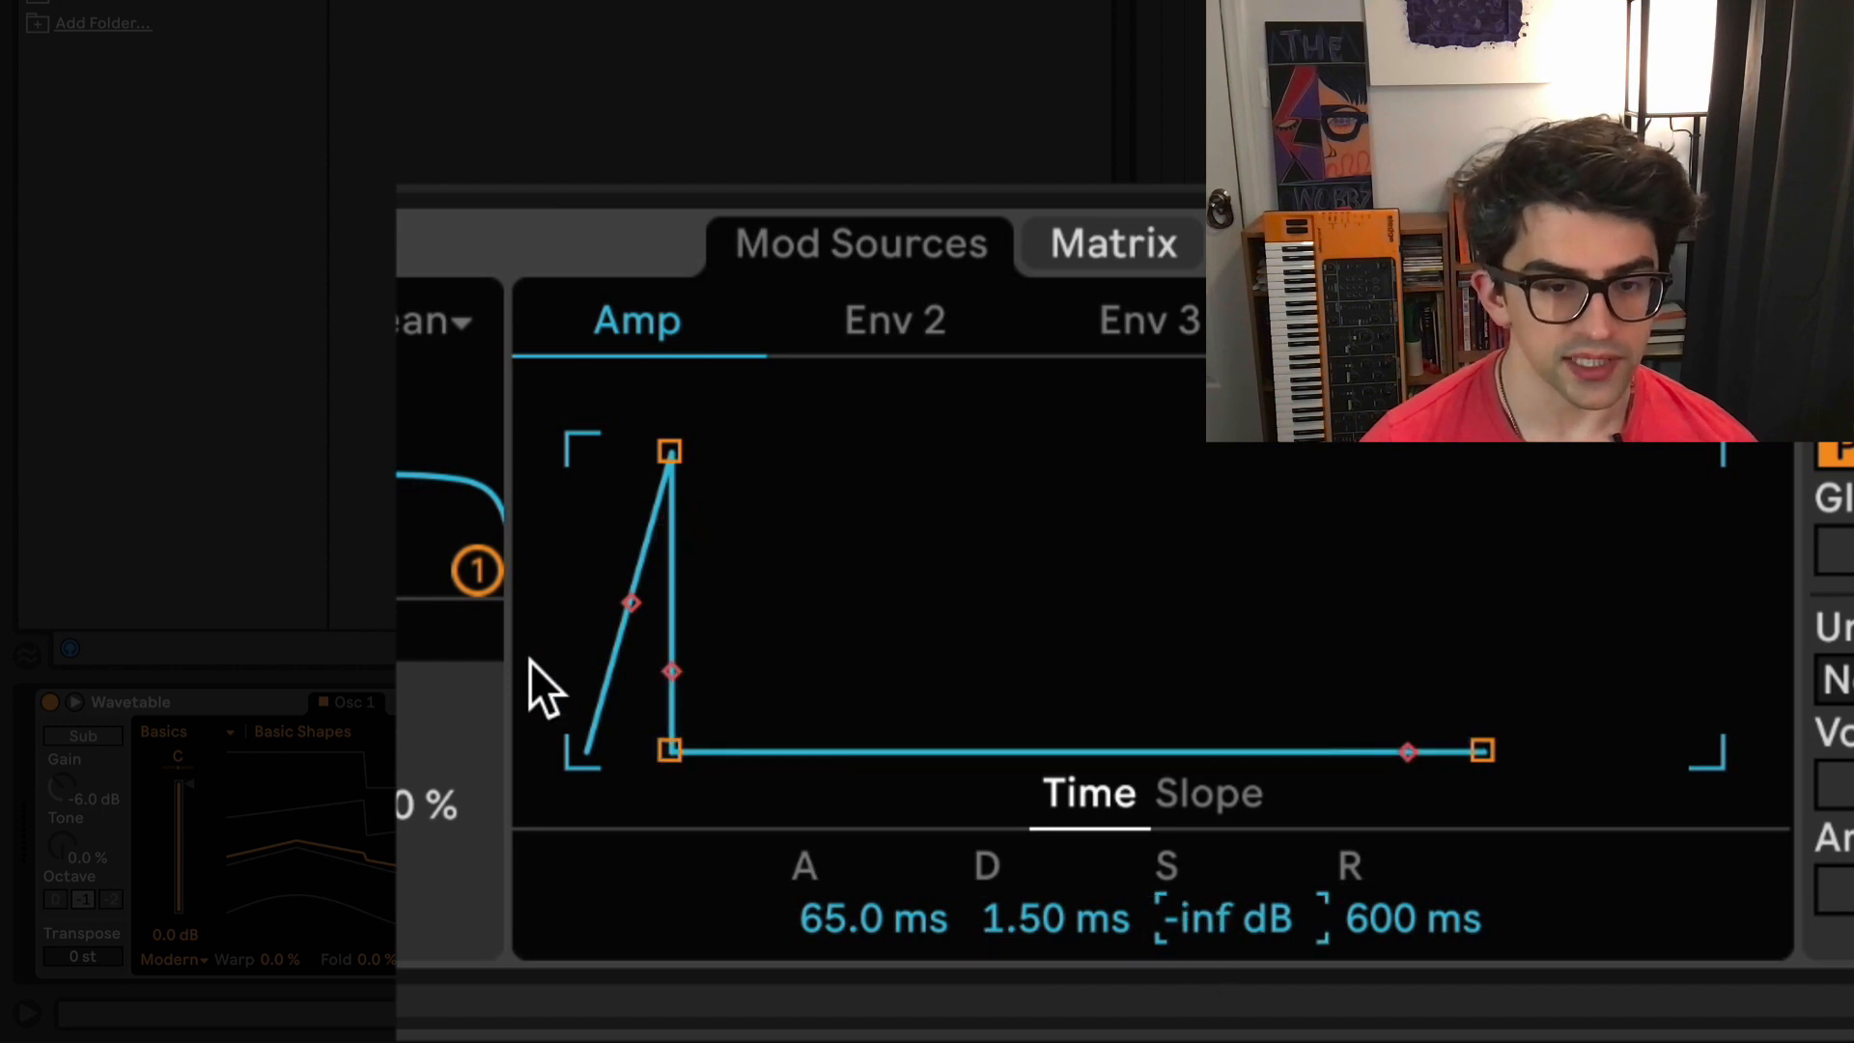
Step: Set the amp envelope's attack slope to 91 % and lengthen its decay time to 1.15 s
click(1214, 793)
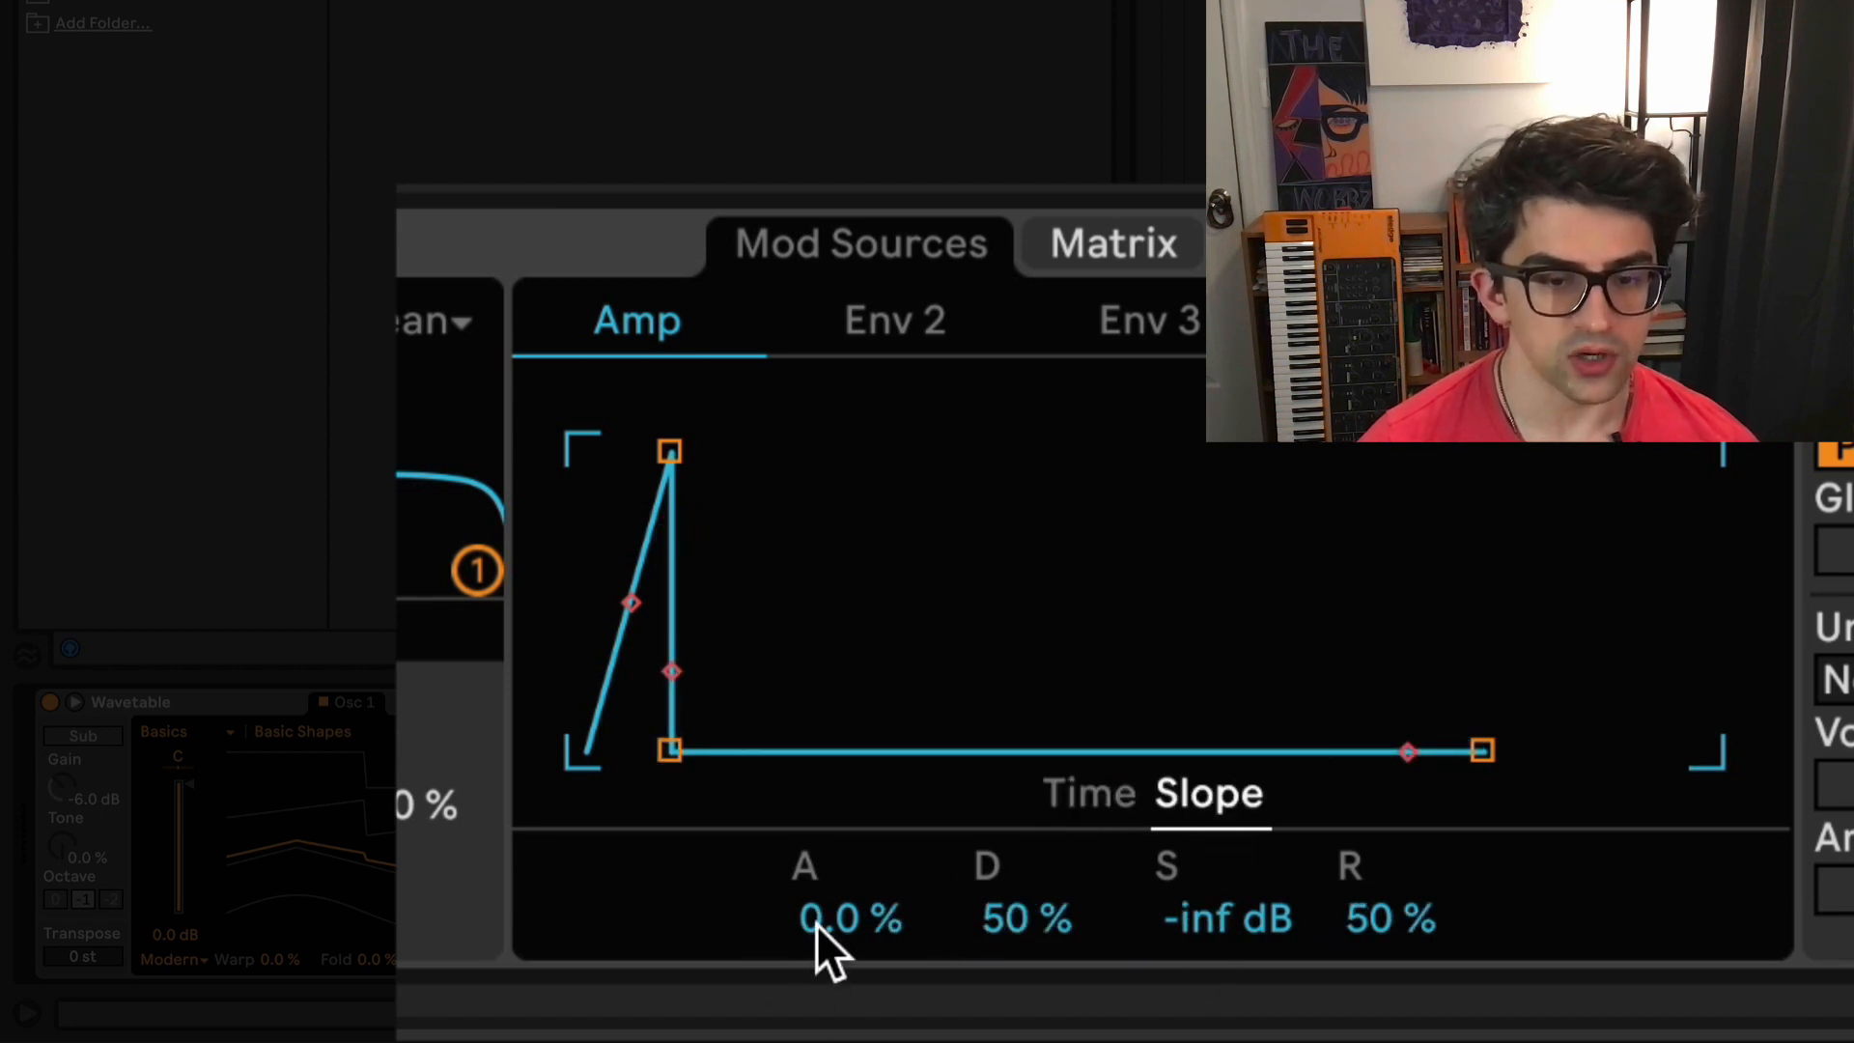
drag(816, 925, 816, 824)
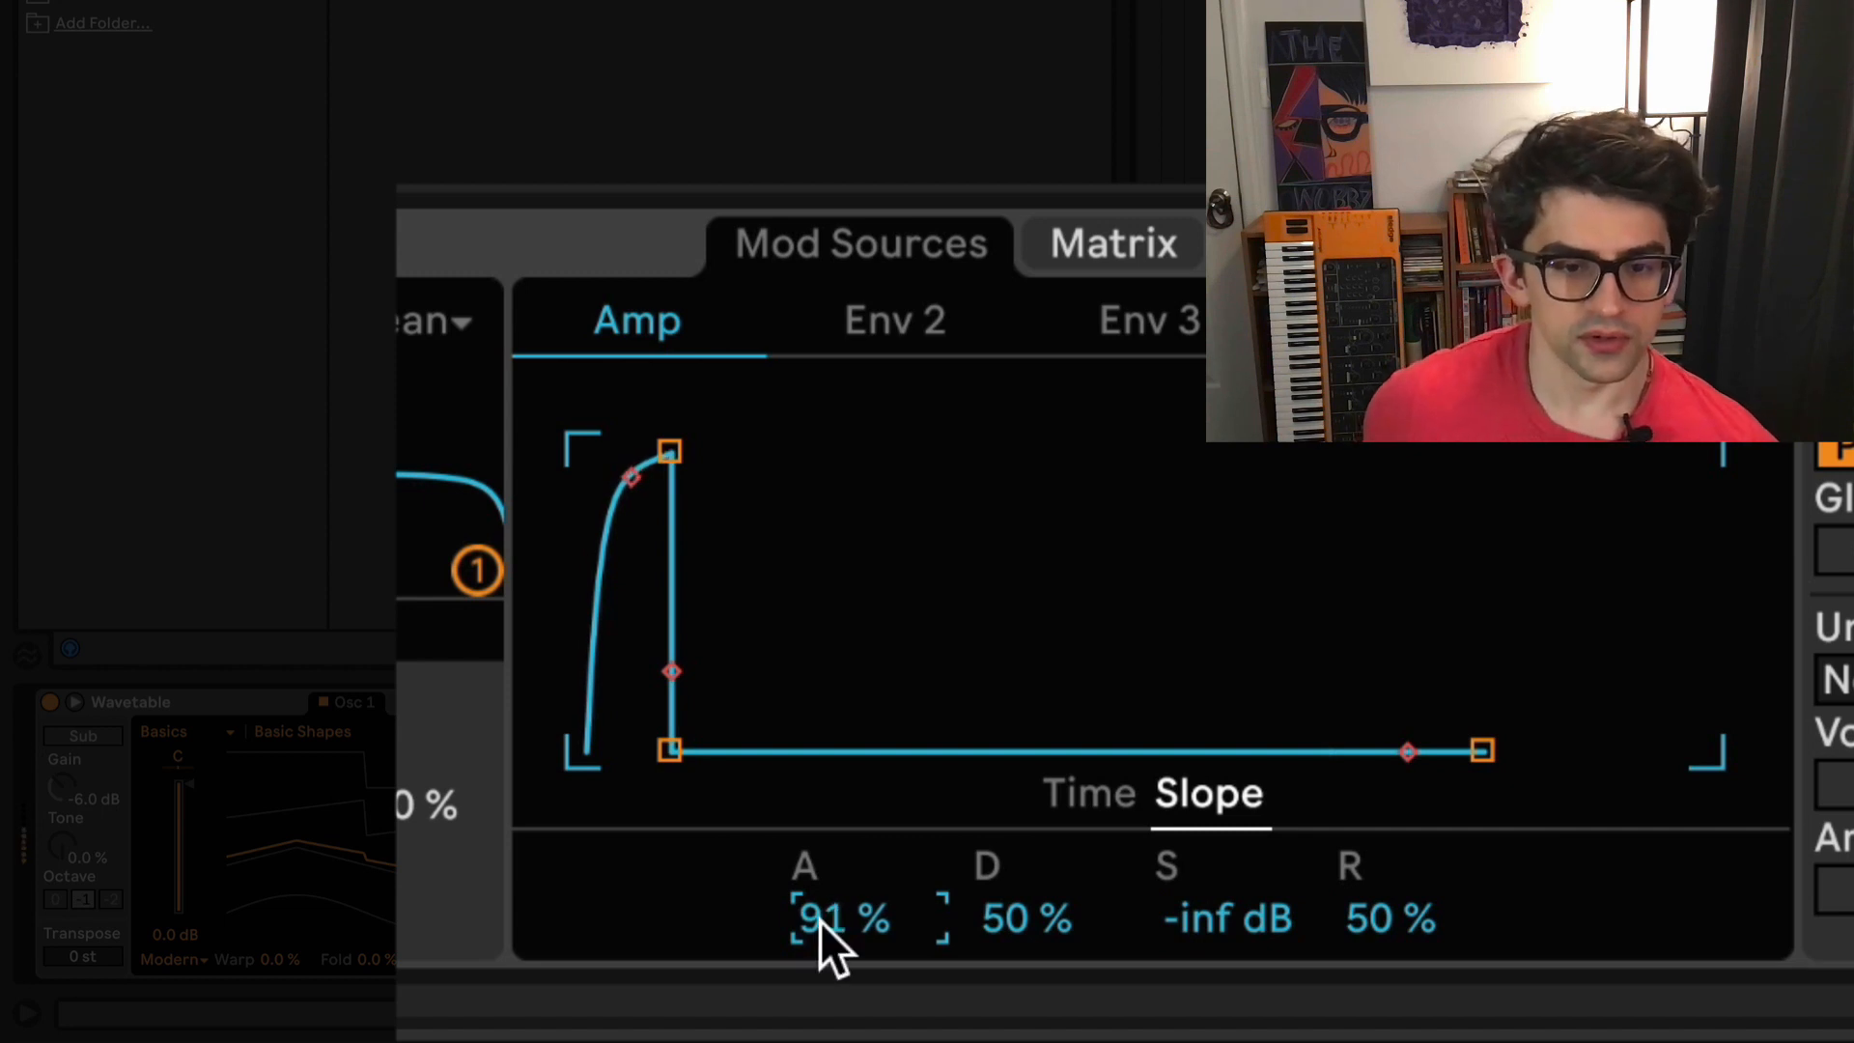
drag(669, 750, 882, 774)
click(1123, 792)
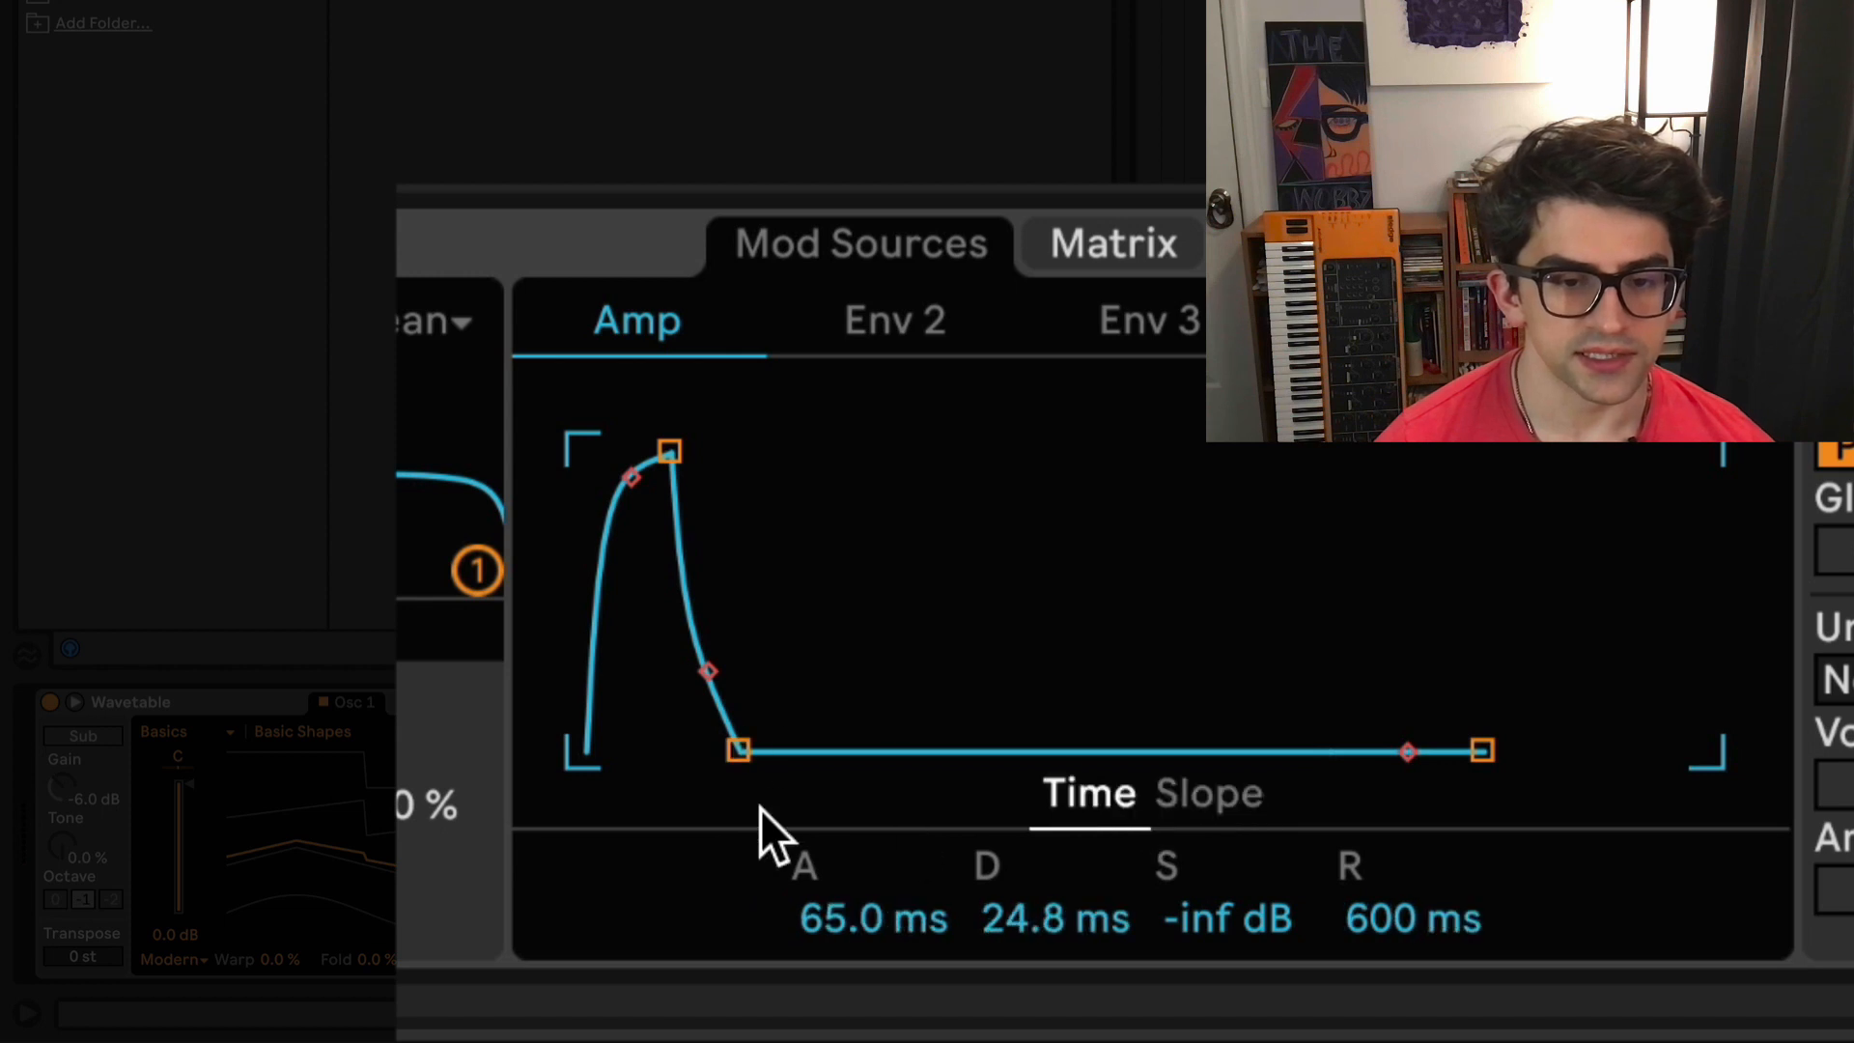
drag(750, 751, 867, 751)
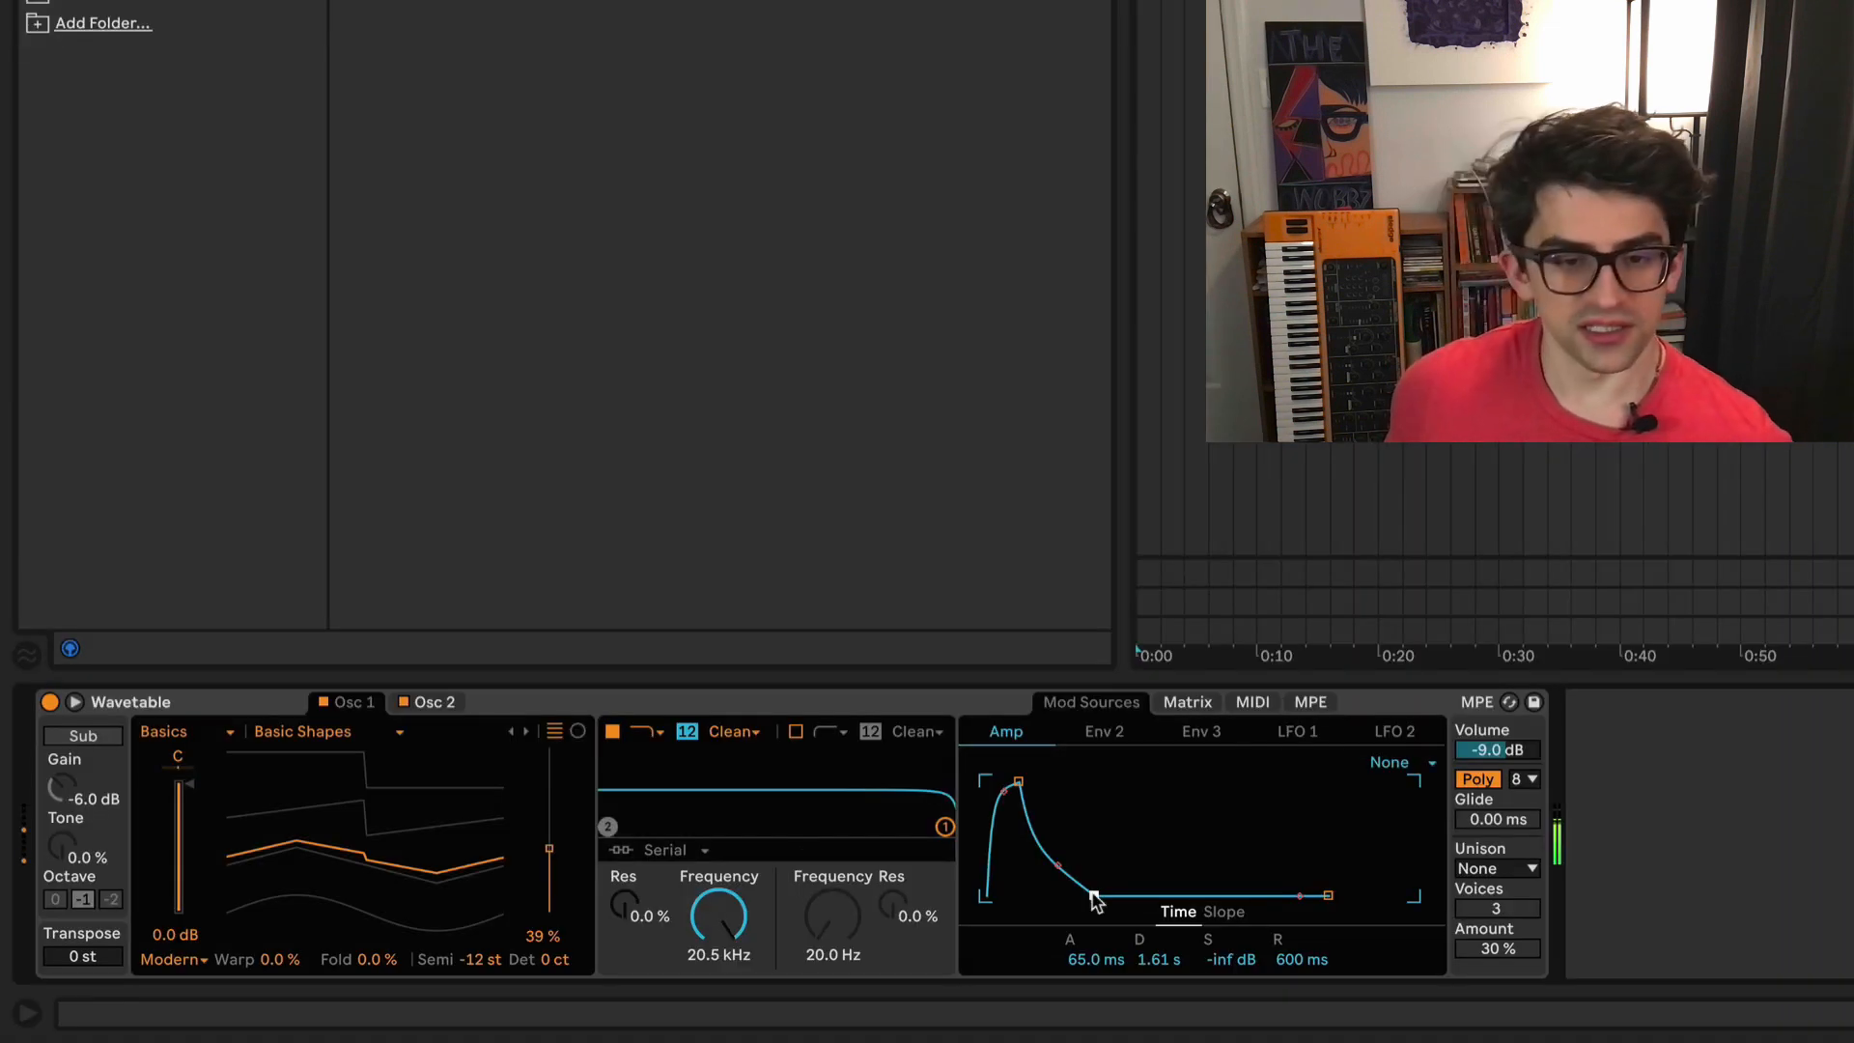
drag(1095, 898, 1088, 896)
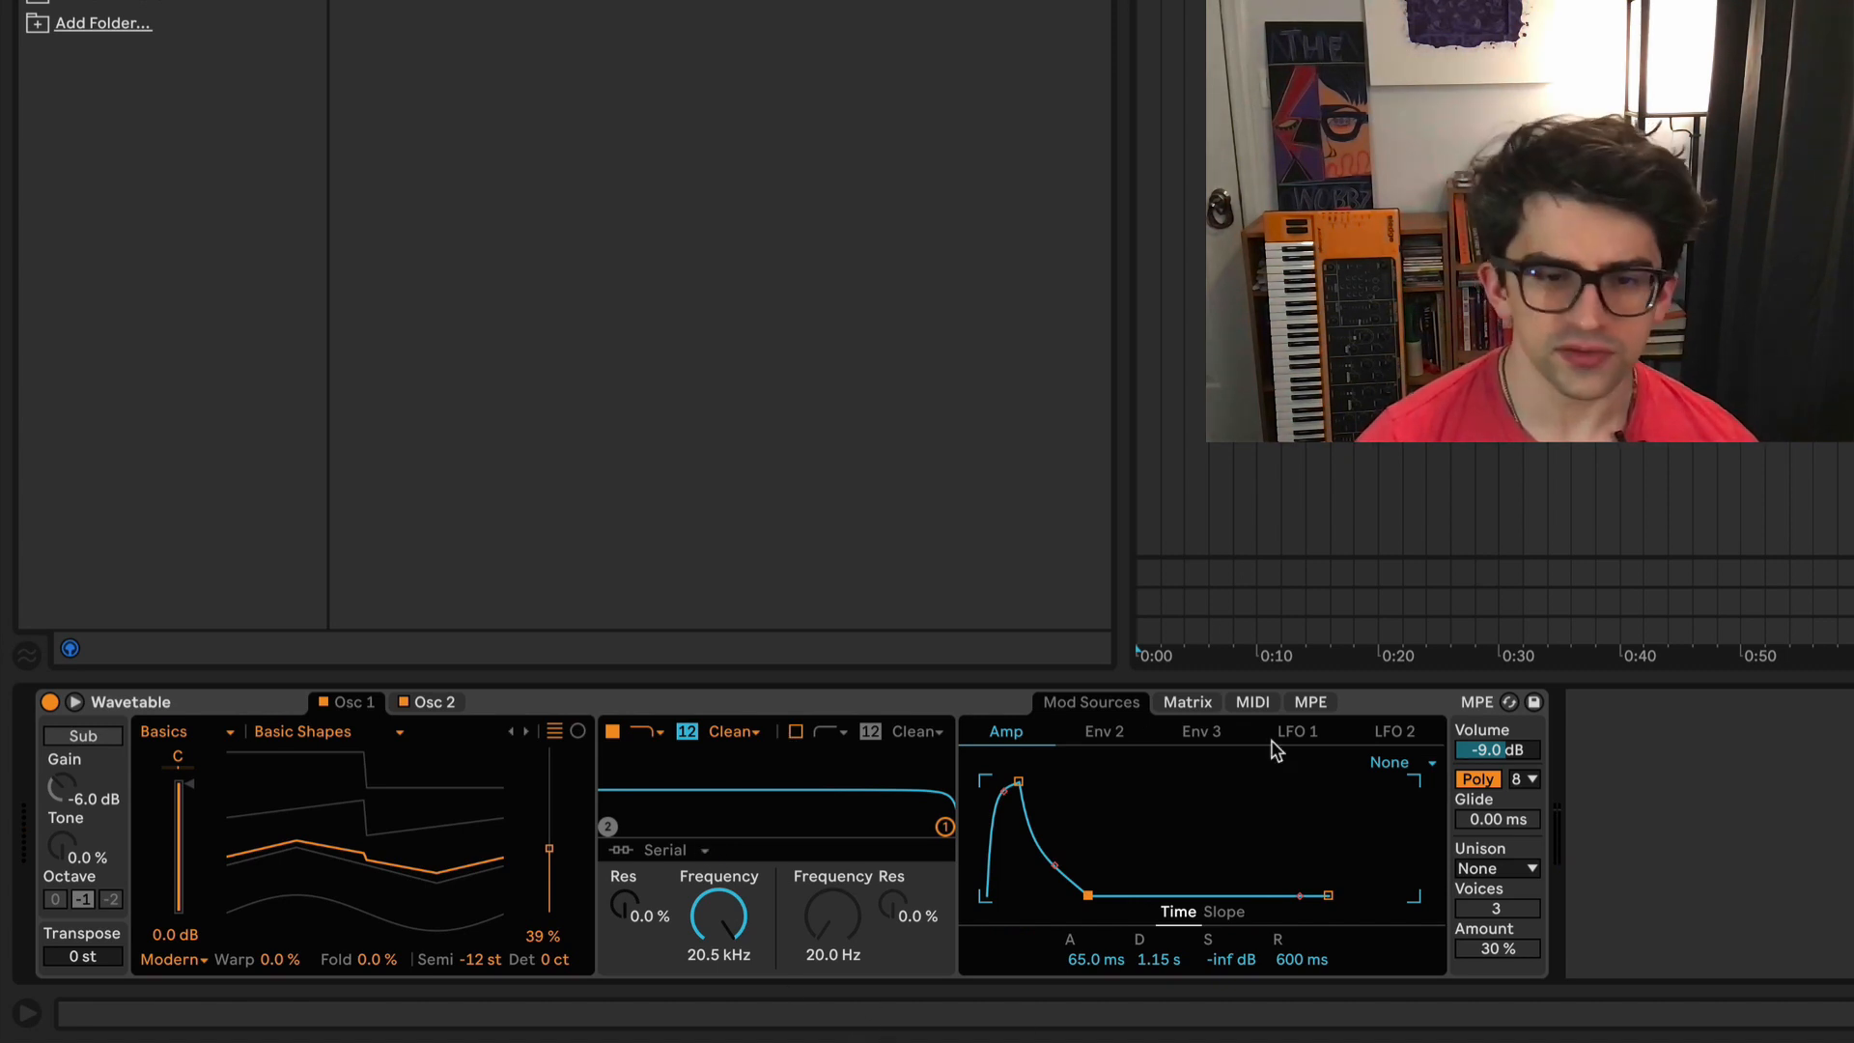
Step: Lower filter 1's cutoff frequency to 45.6 Hz and set its resonance to 33 %
drag(712, 904, 711, 985)
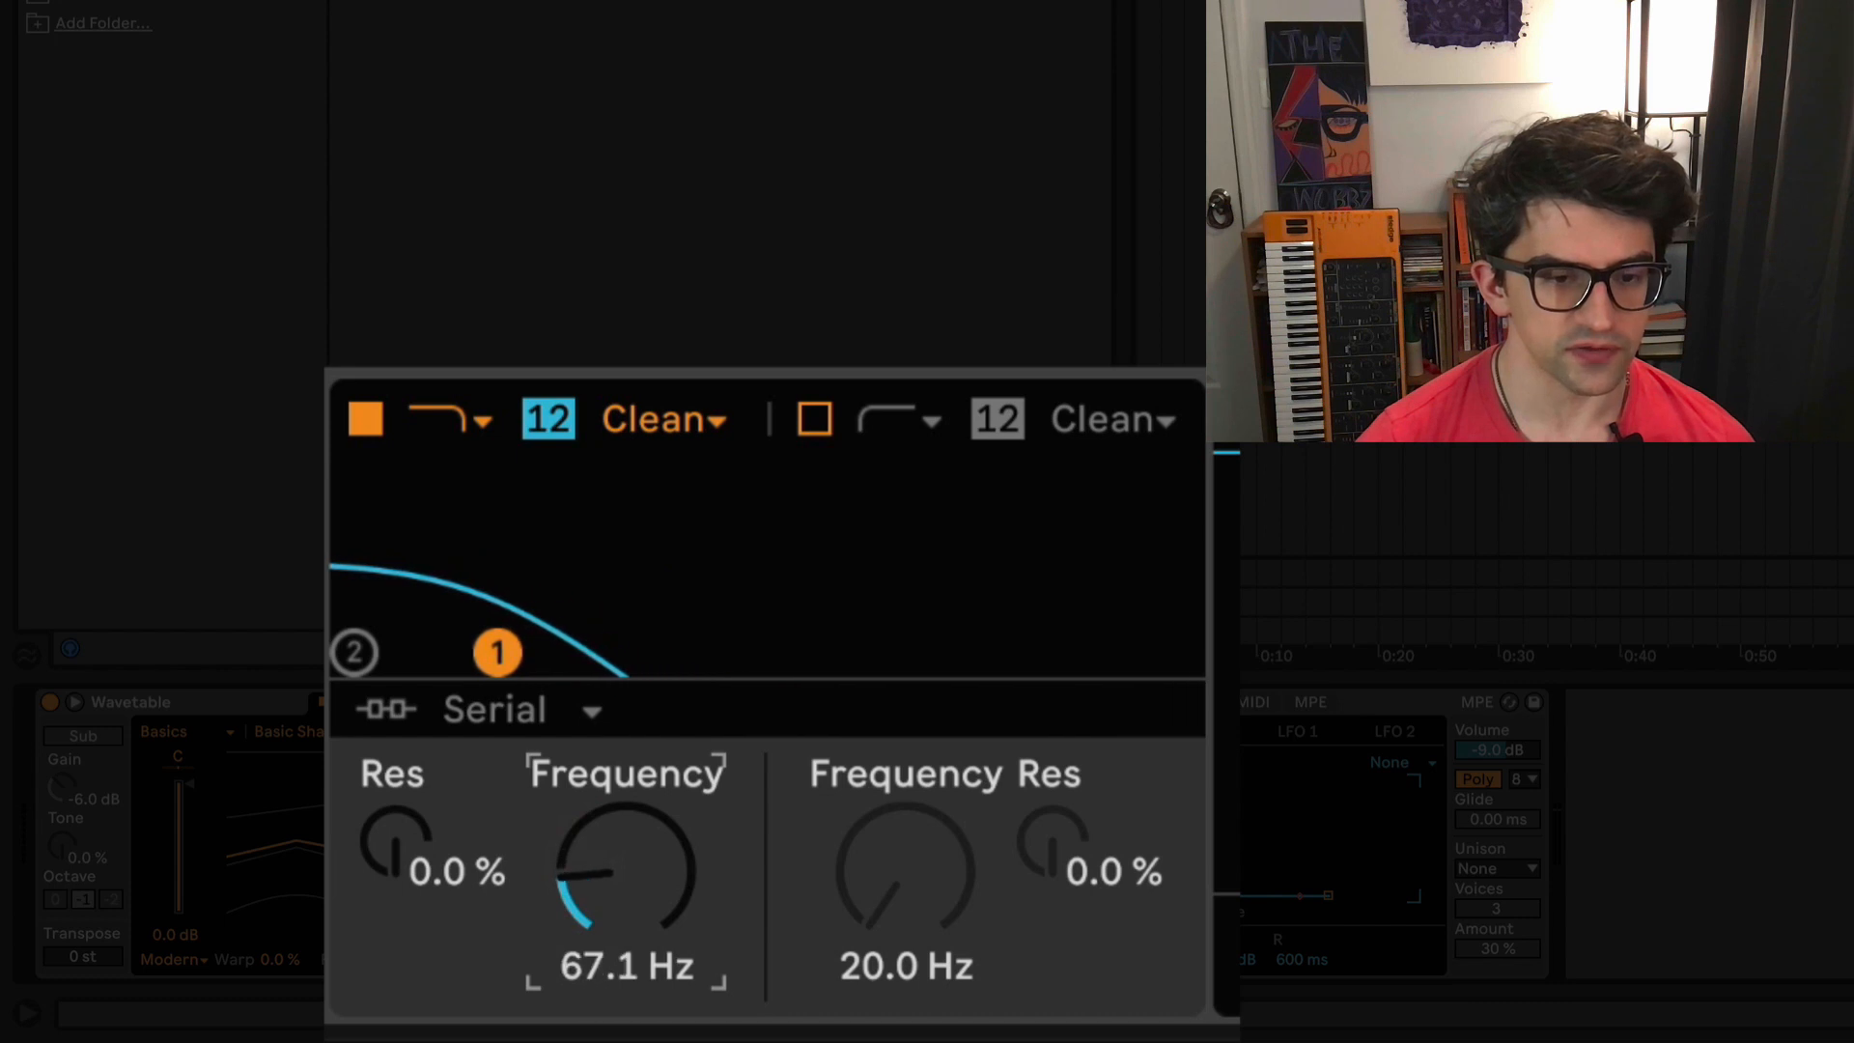
drag(626, 869, 583, 850)
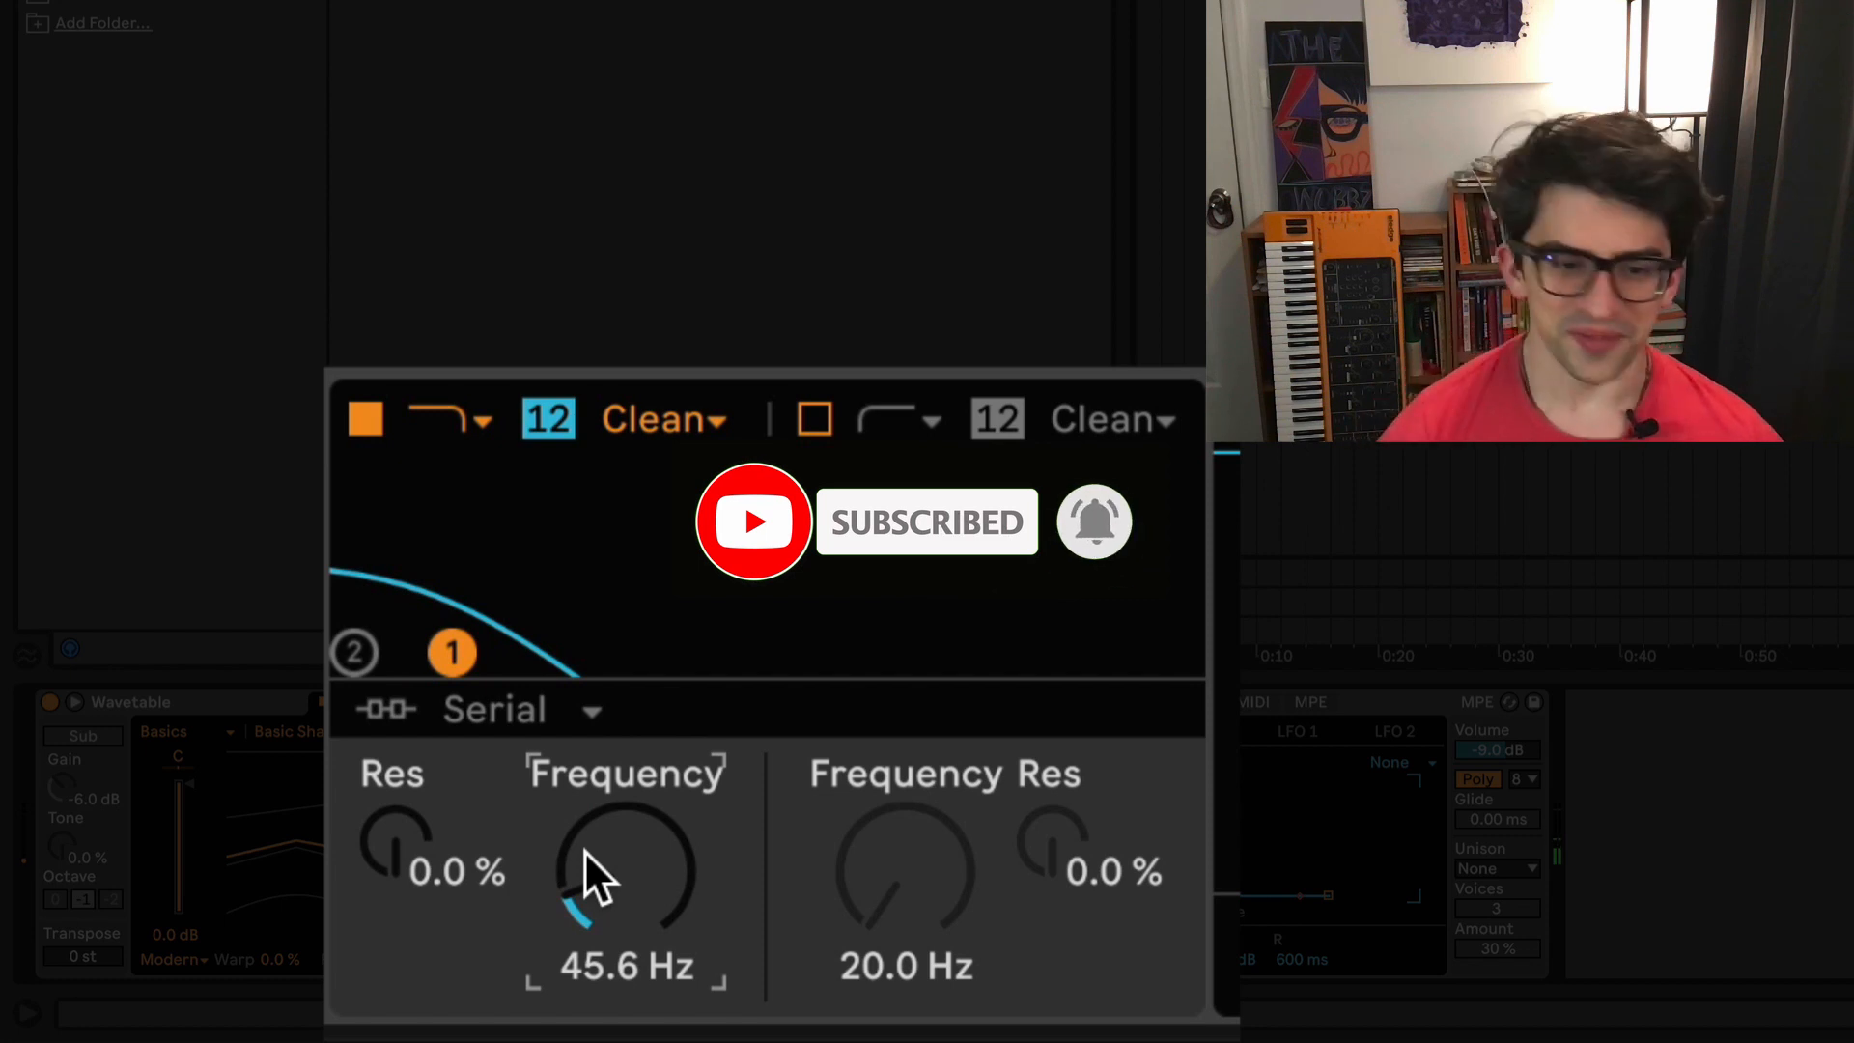
click(399, 863)
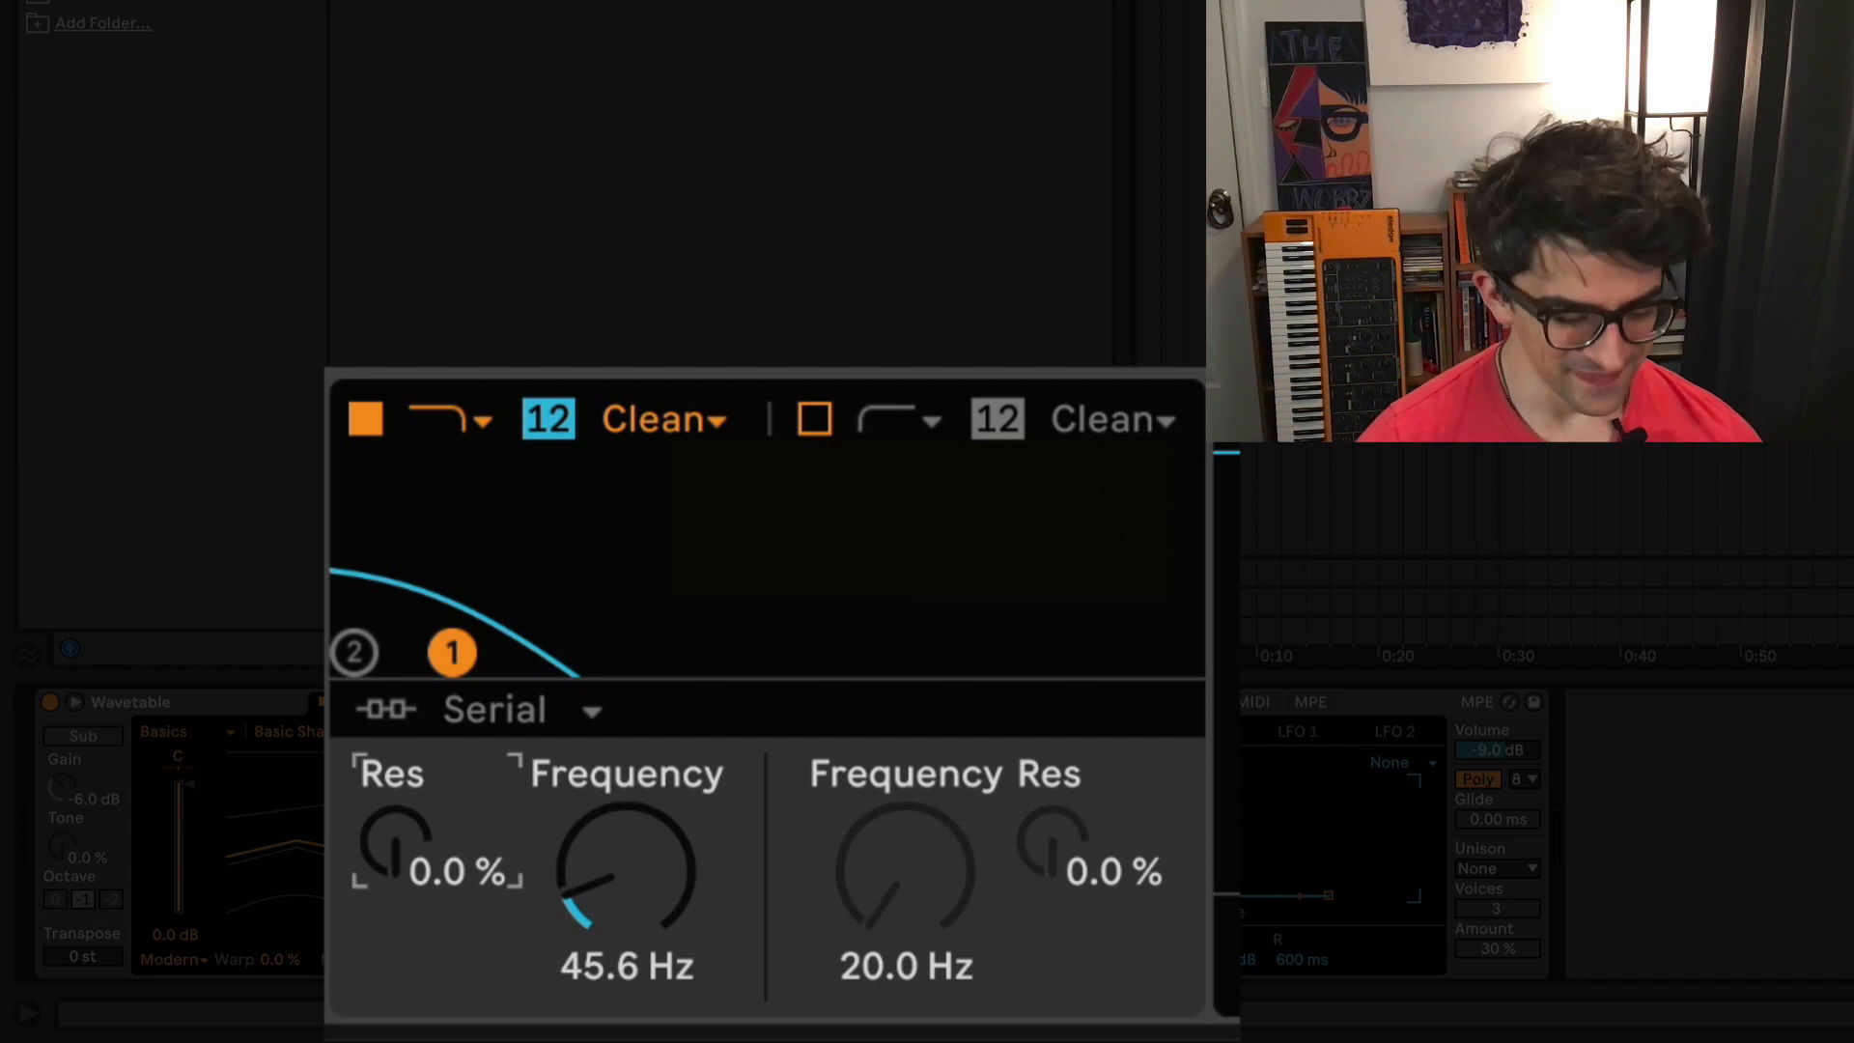
mouse_move(399, 856)
mouse_down()
mouse_move(400, 839)
mouse_move(443, 876)
mouse_move(443, 852)
mouse_move(398, 861)
mouse_move(386, 831)
mouse_move(373, 857)
mouse_up()
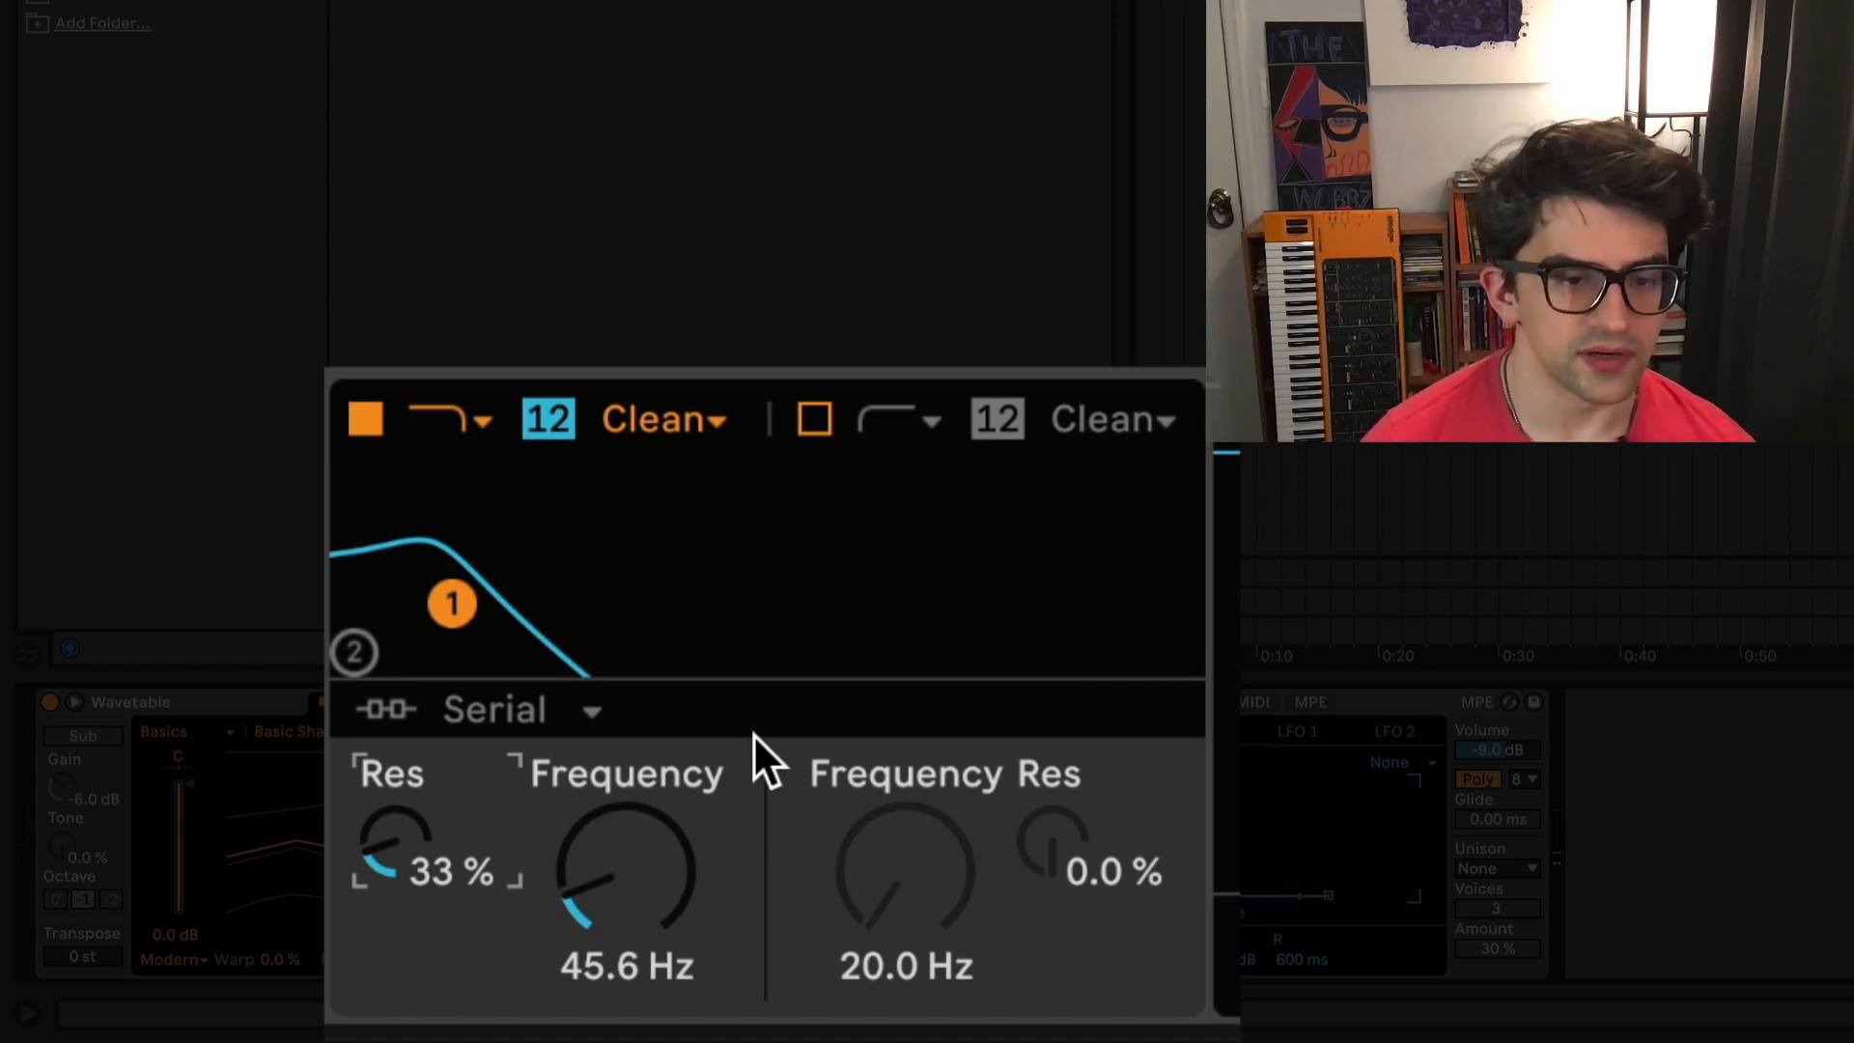
Step: Switch filter 1 to the SMP circuit with 20.6 dB of drive, and lower the synth's volume to -11 dB
click(681, 425)
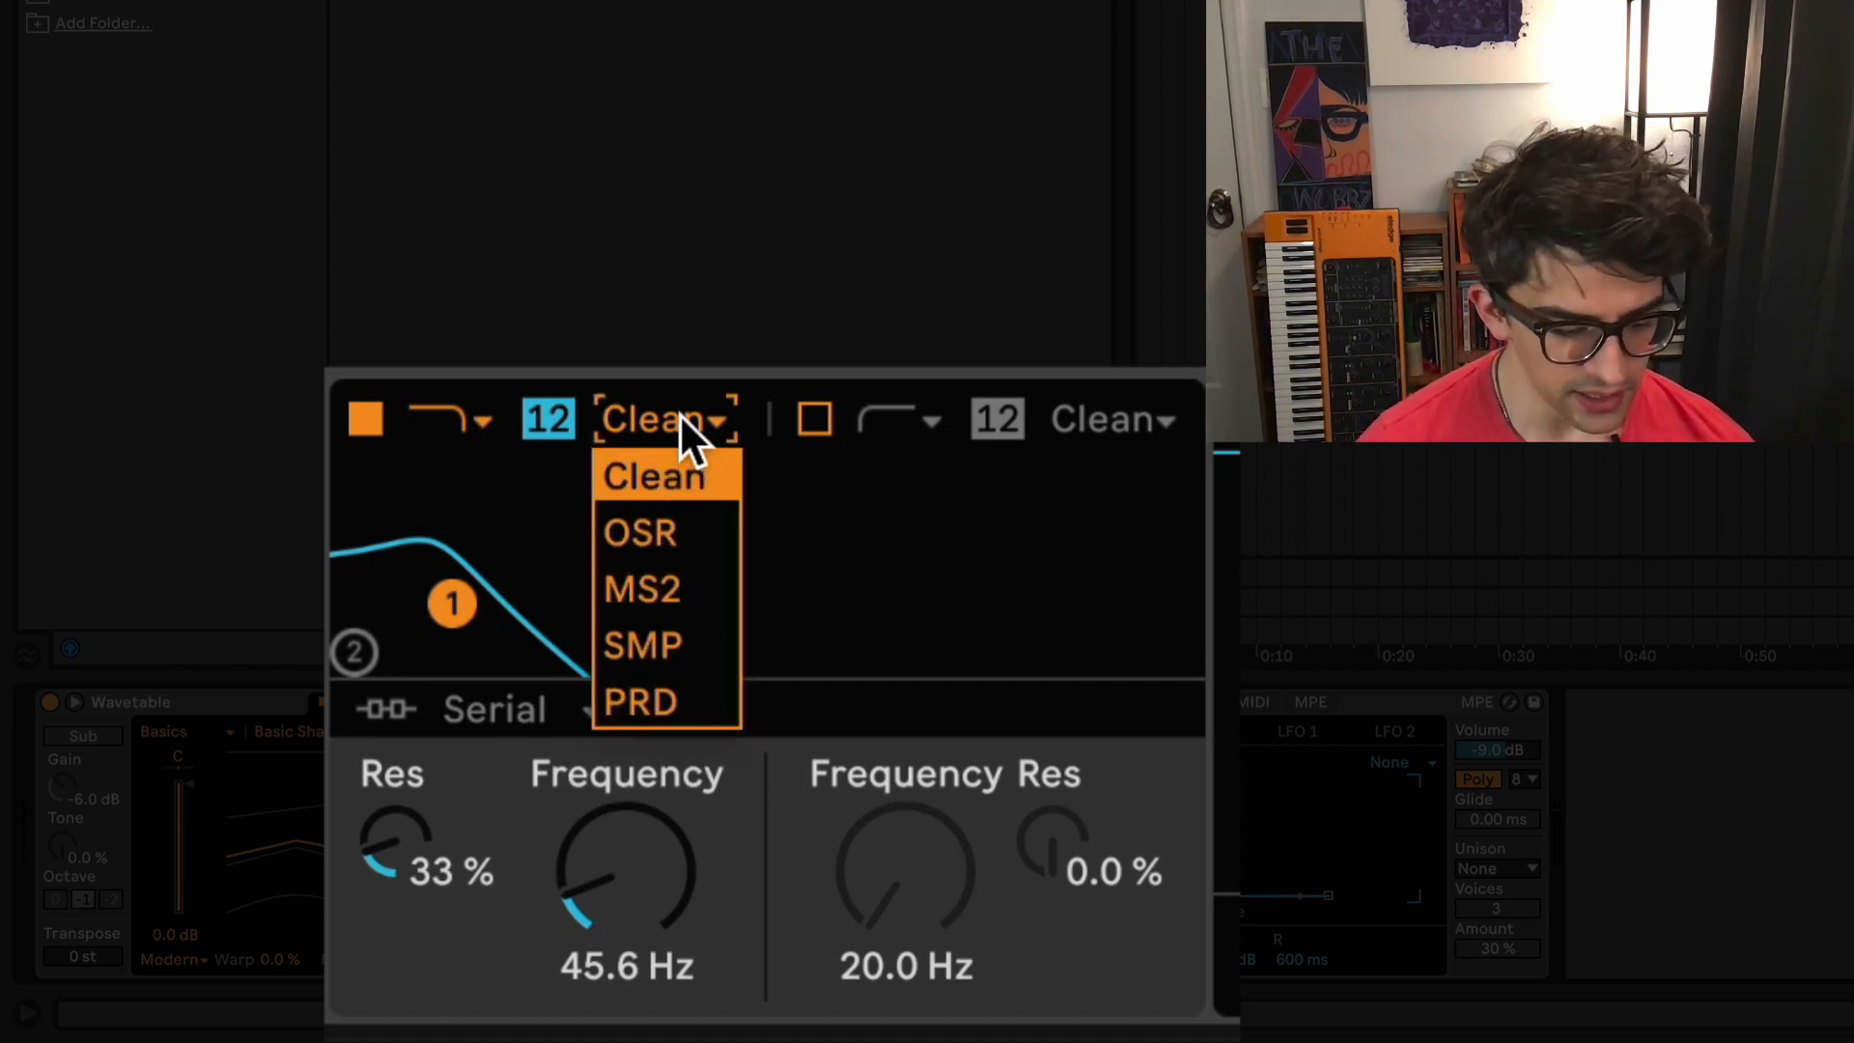
click(686, 637)
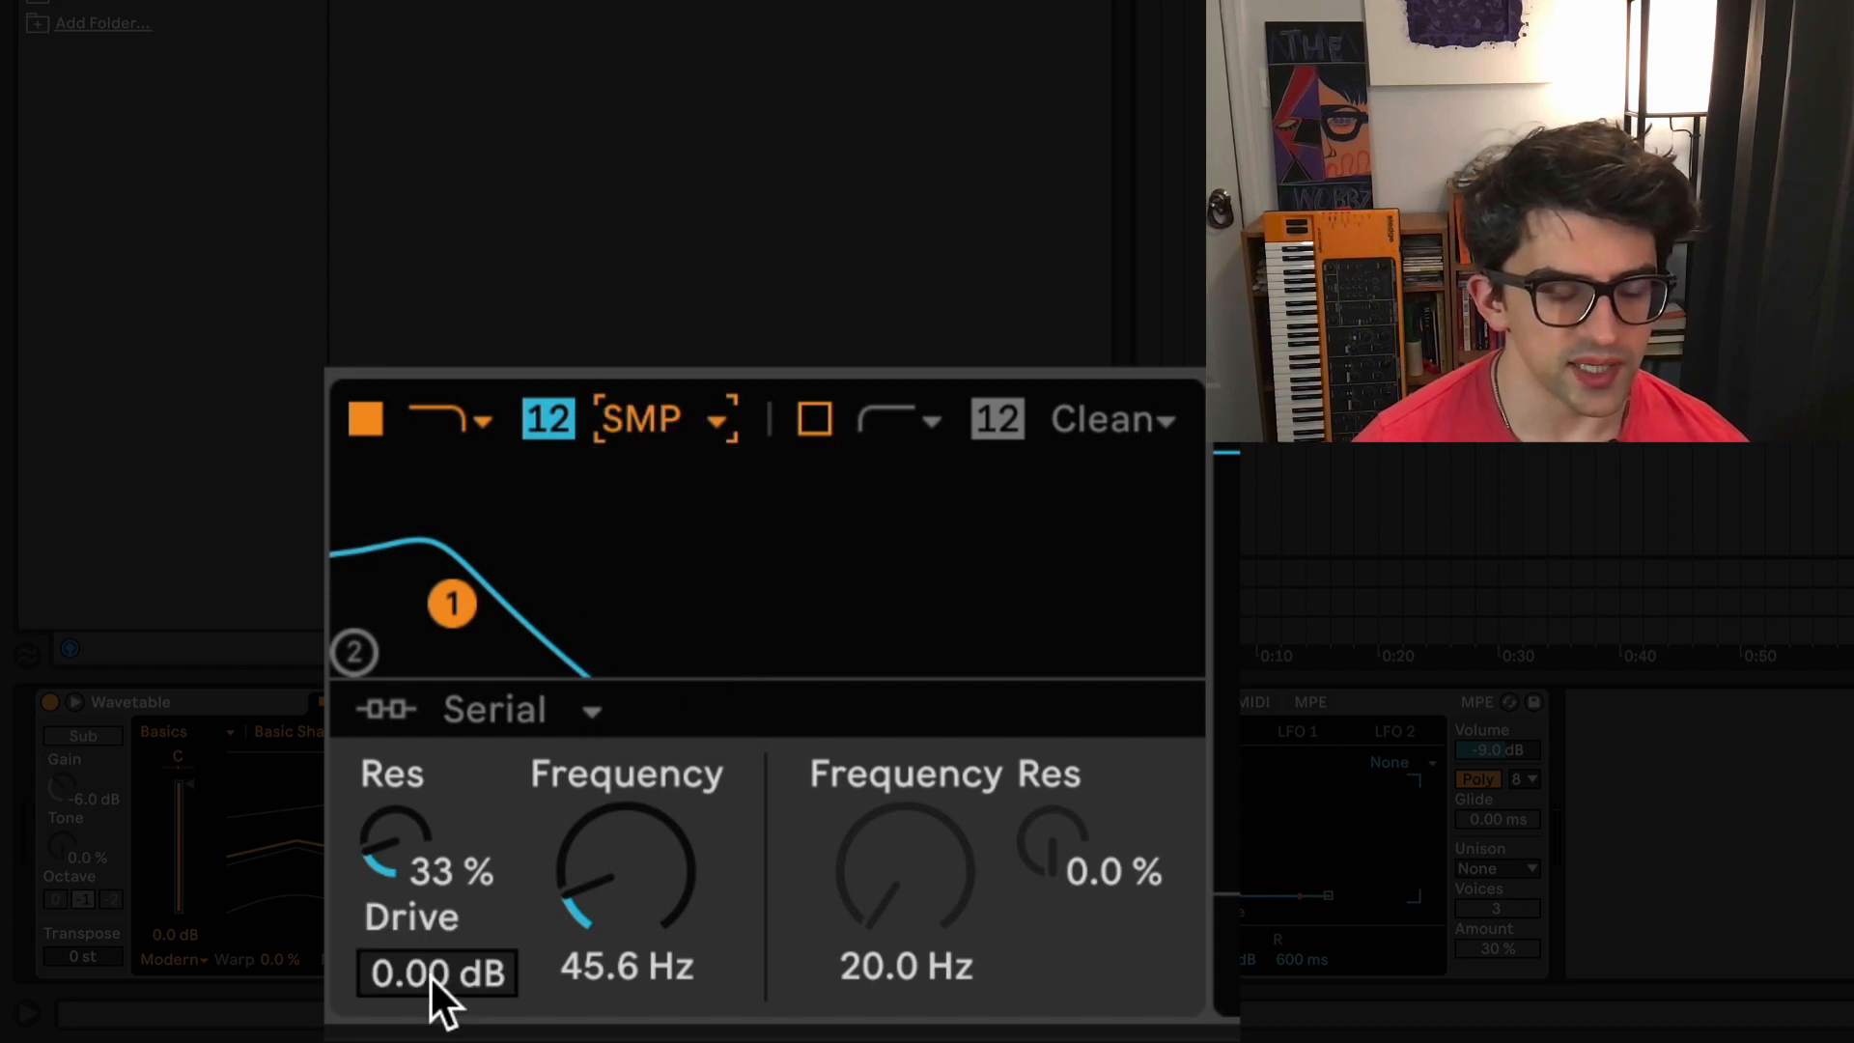
drag(442, 985, 443, 828)
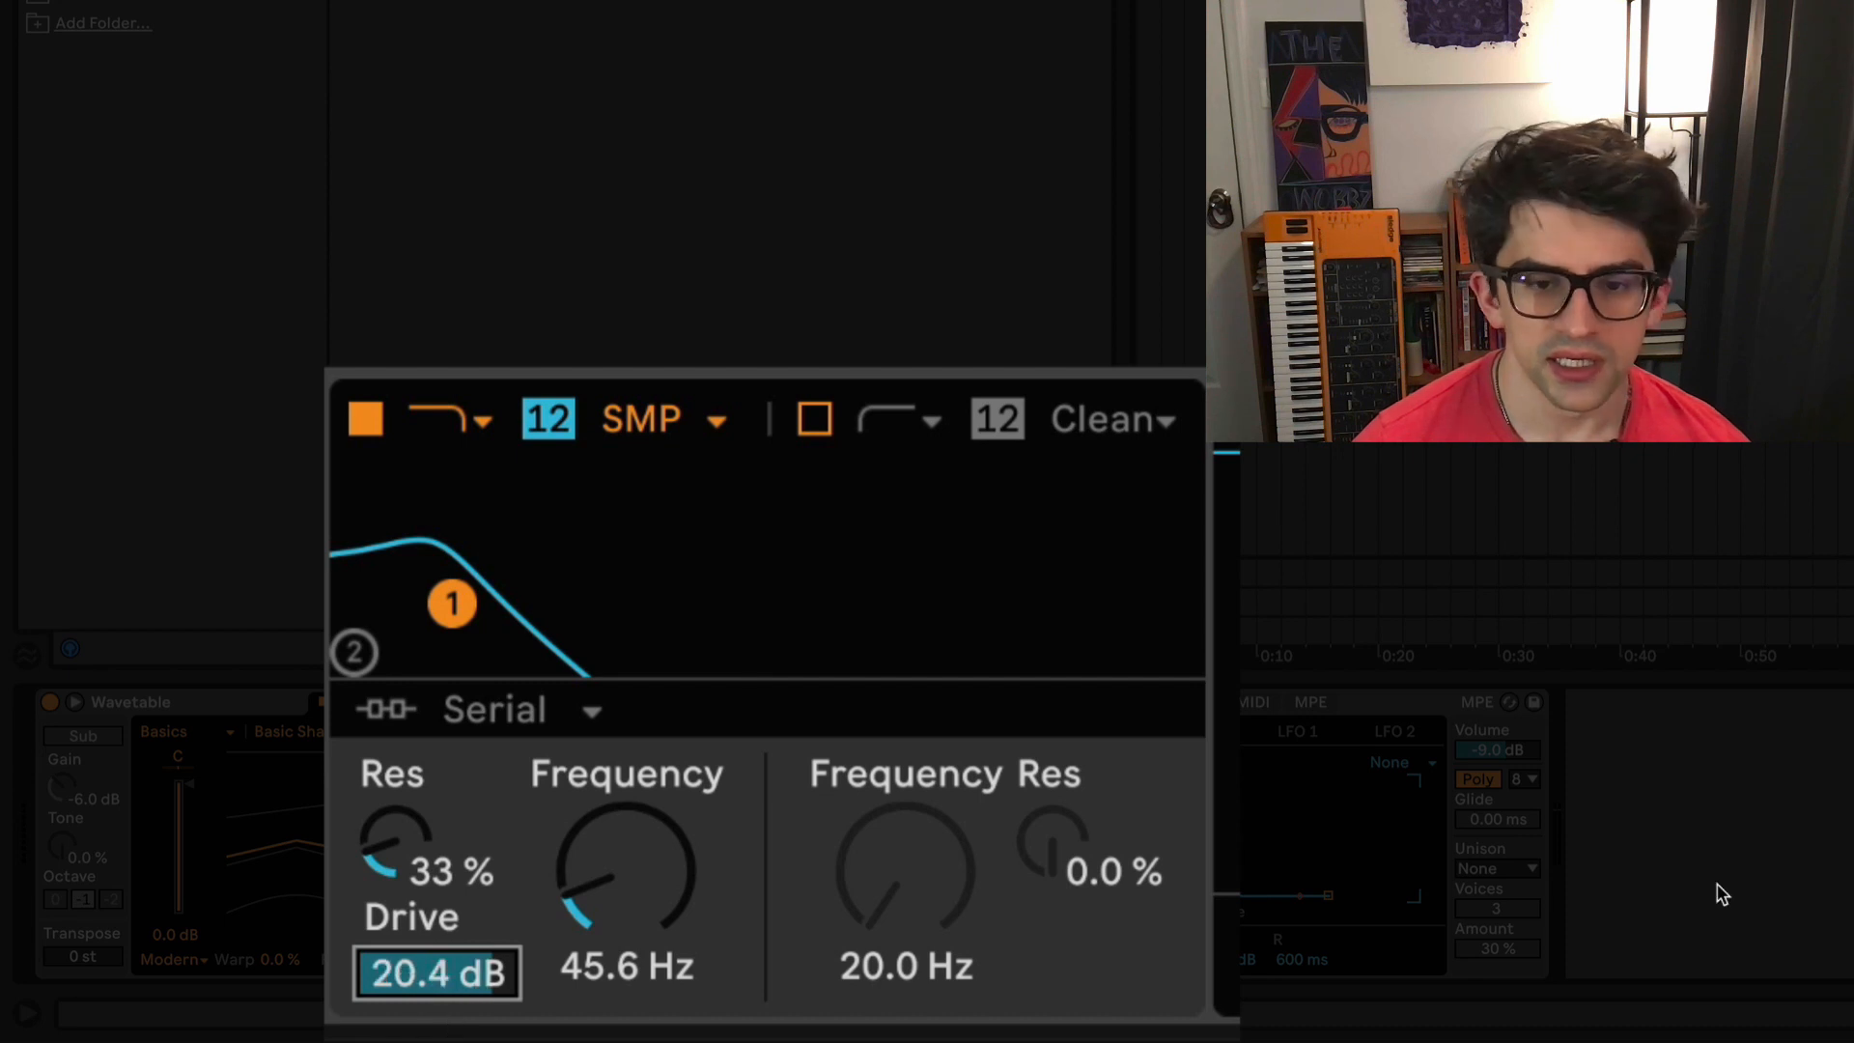
drag(1514, 749, 1513, 787)
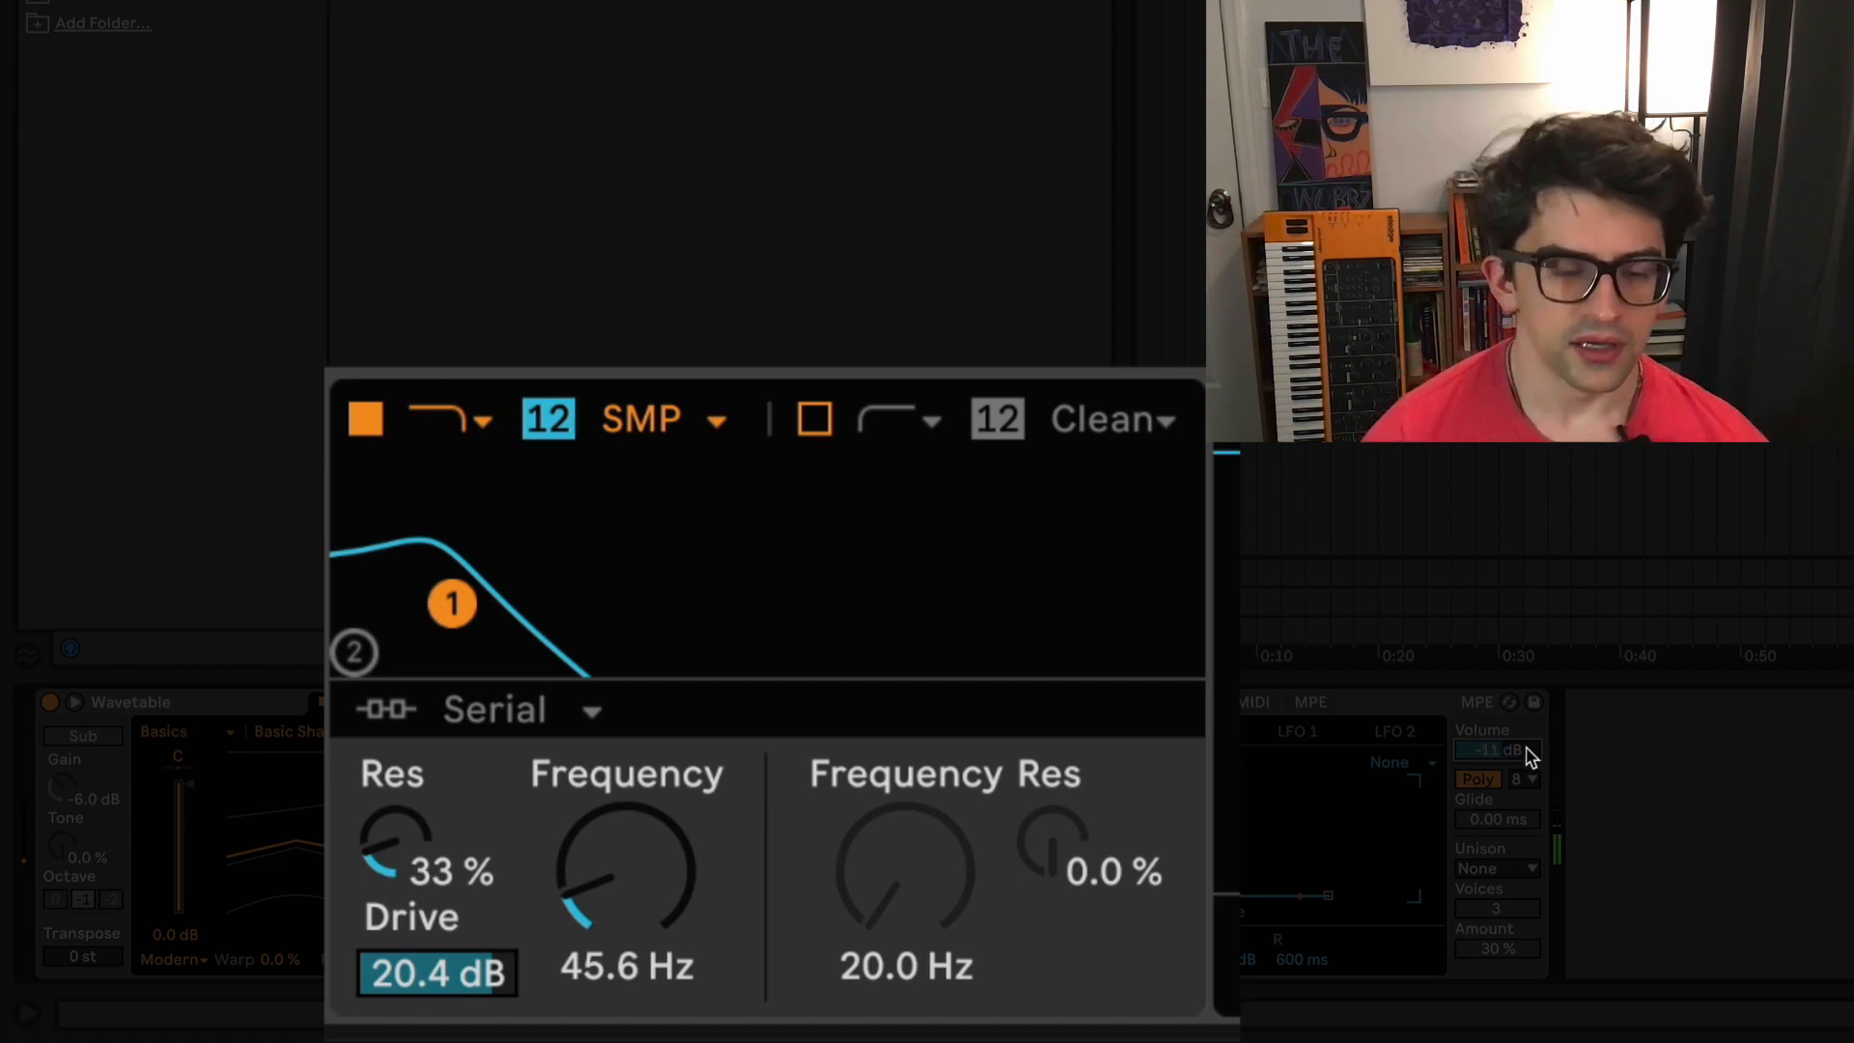
click(401, 995)
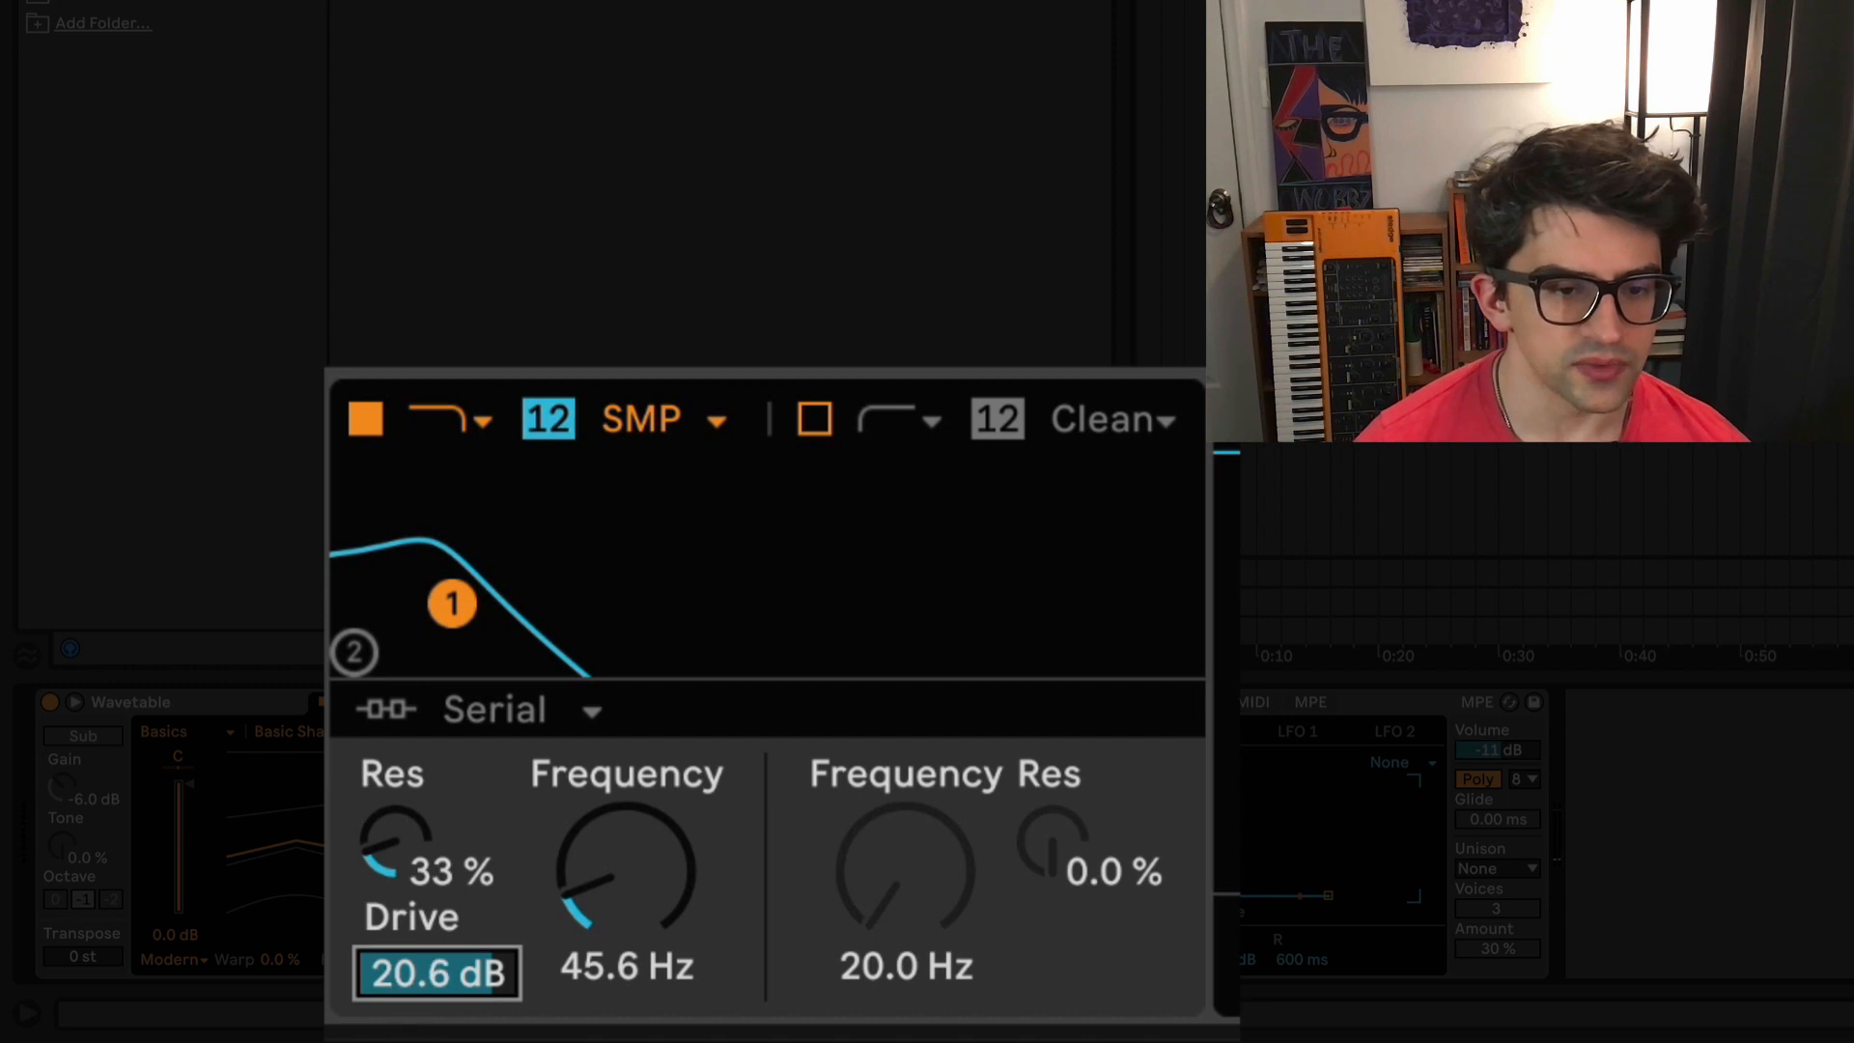
Step: Sweep filter 1's cutoff frequency up to 941 Hz and back down to 53.8 Hz
drag(632, 881, 630, 792)
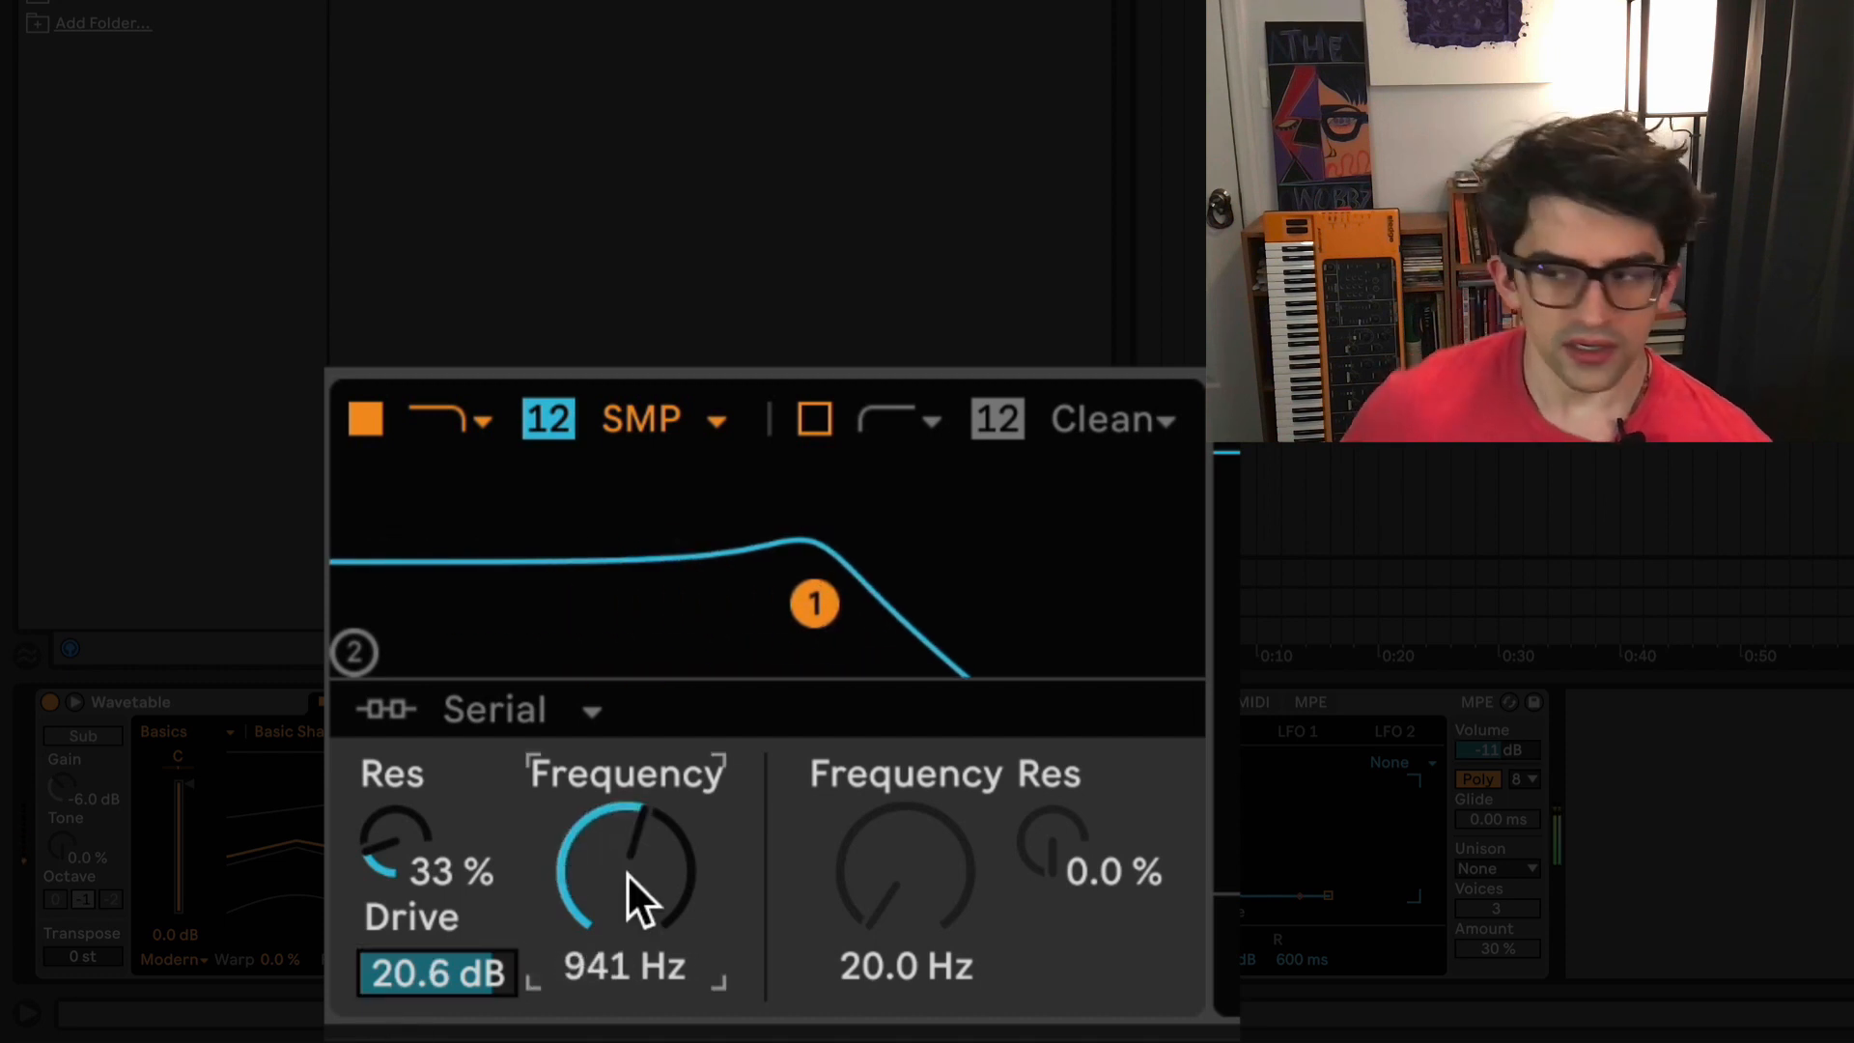
drag(628, 873, 628, 923)
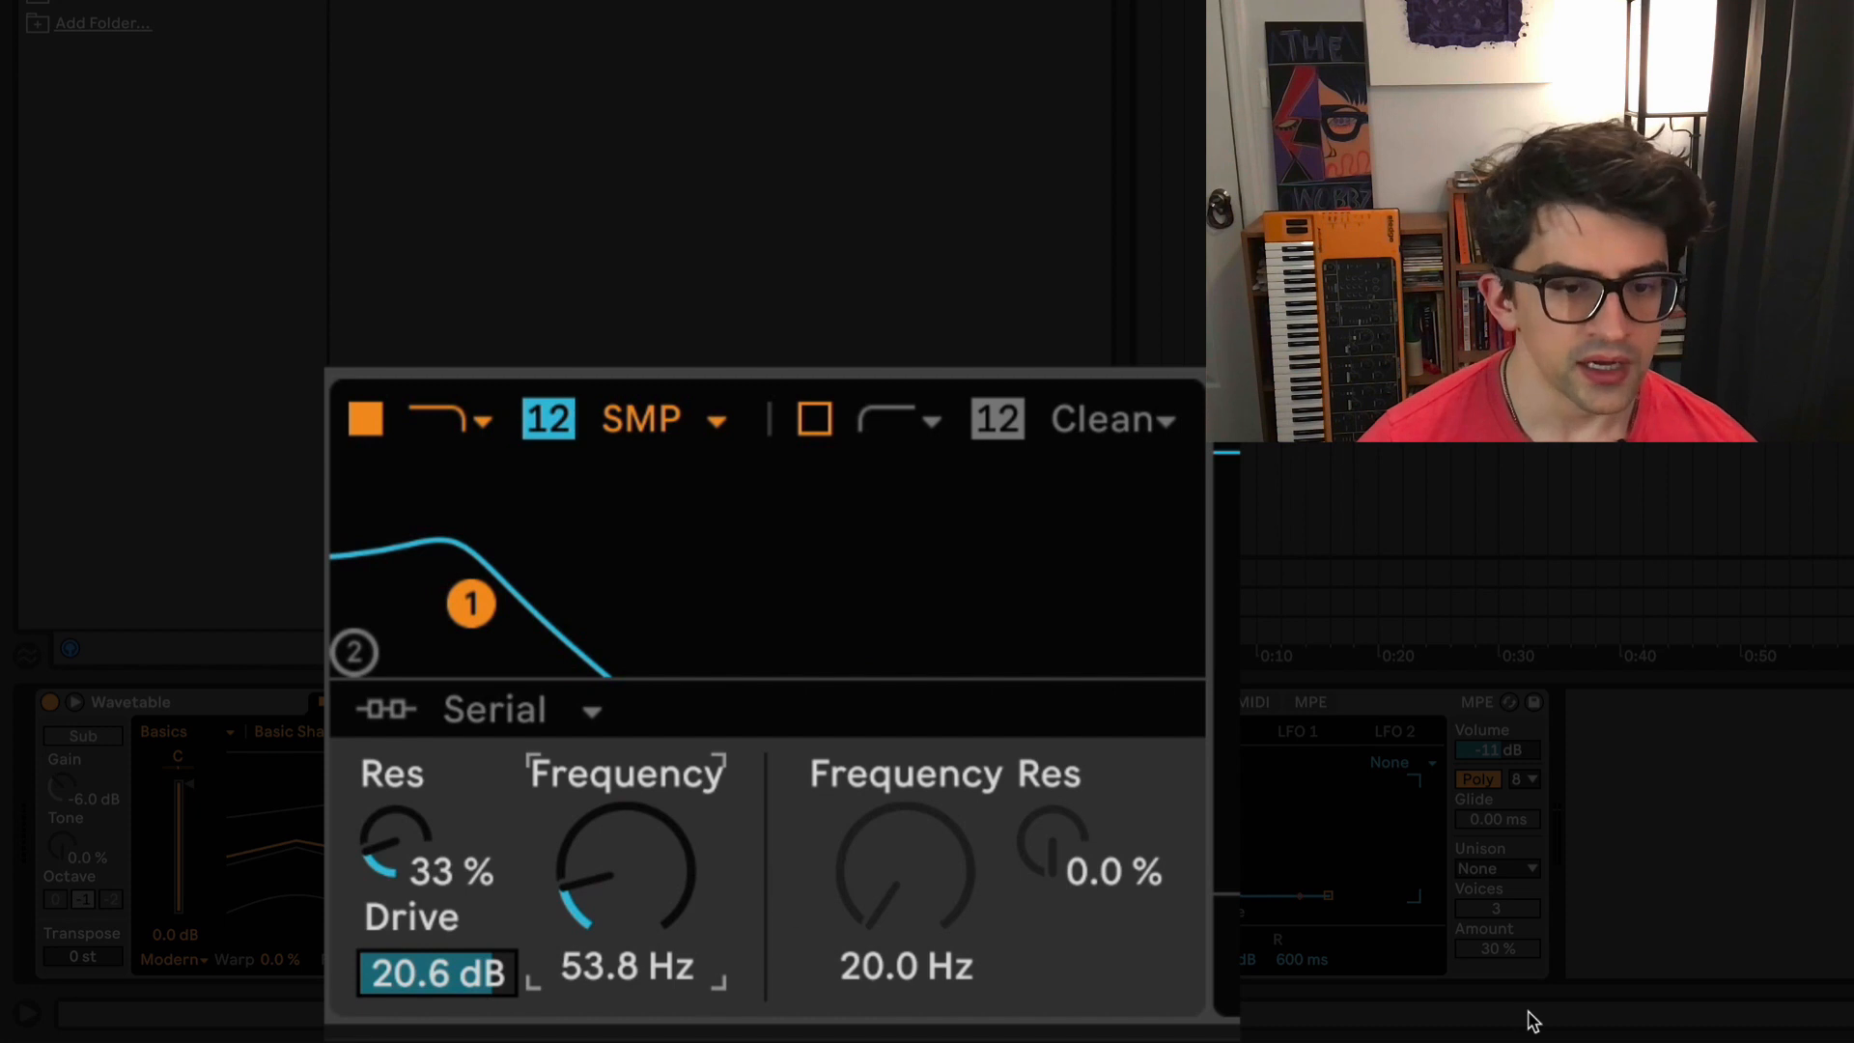
Step: Enable filter 2 as a low-pass filter using the PRD circuit
click(814, 421)
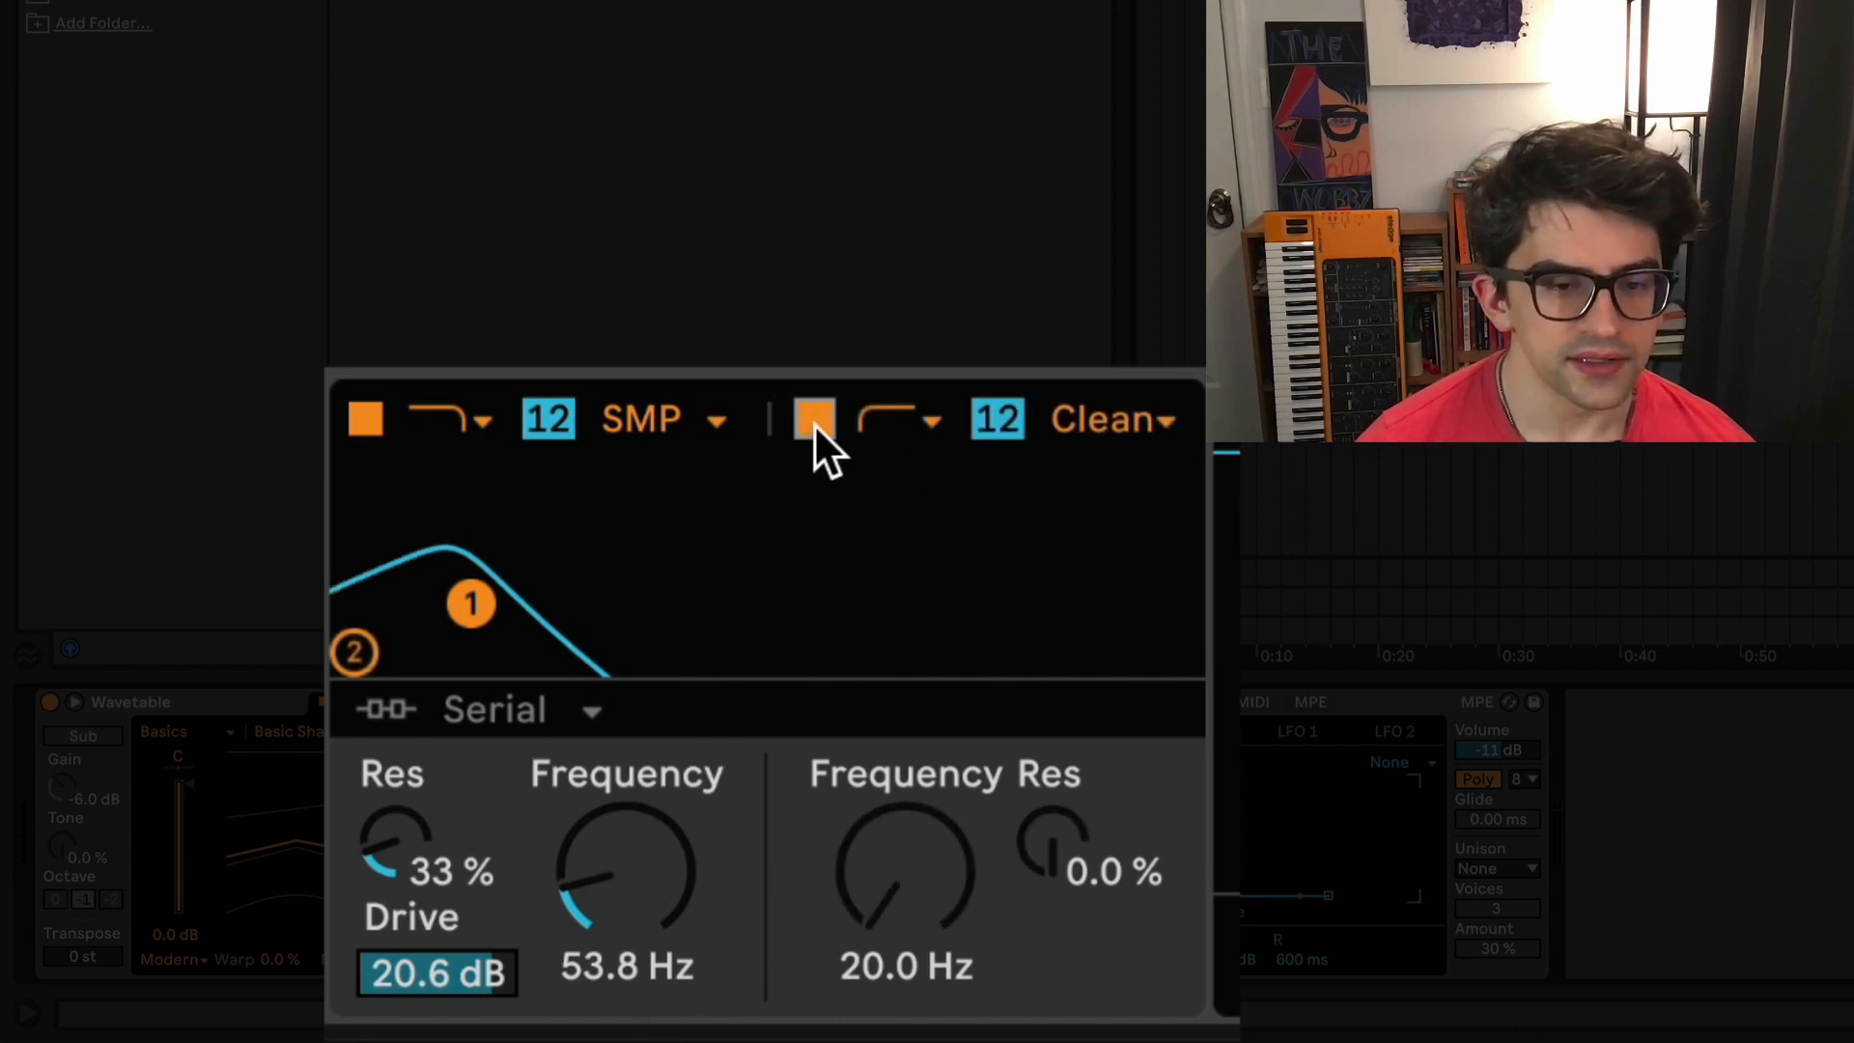
click(1109, 425)
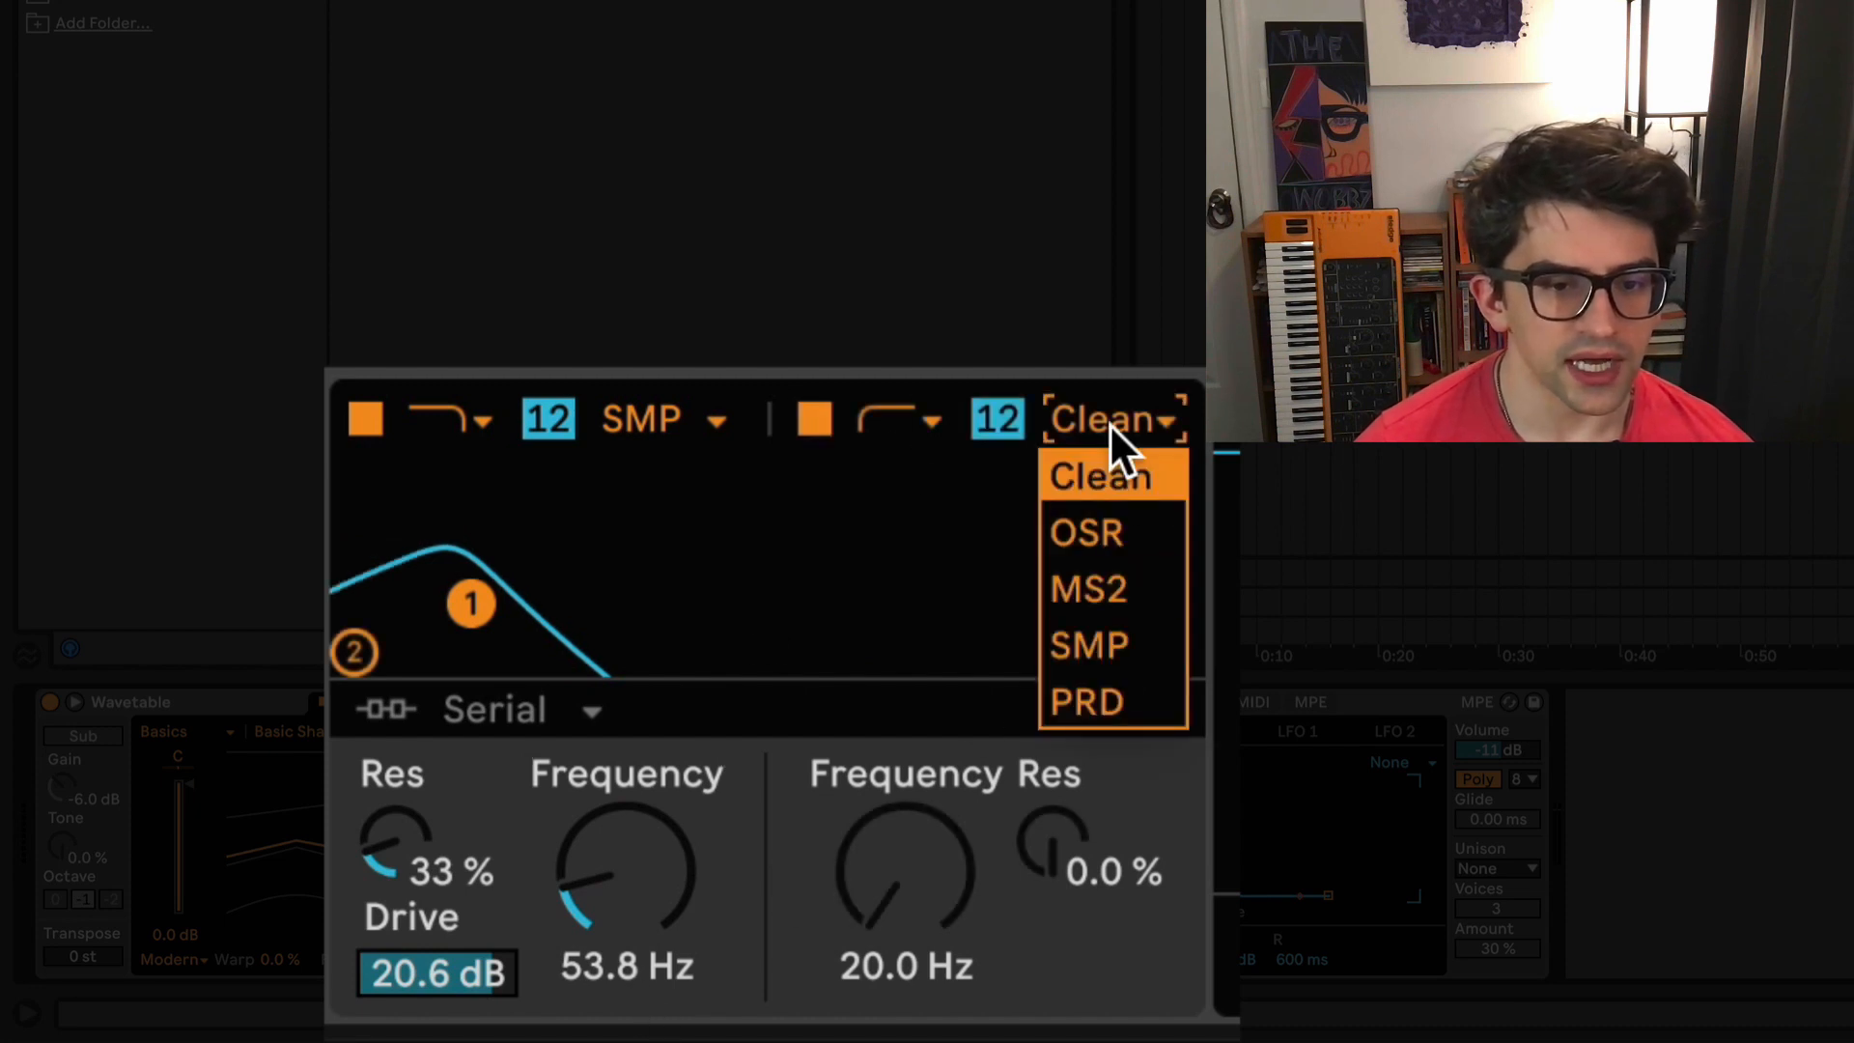
click(1093, 682)
drag(931, 900, 931, 821)
click(908, 418)
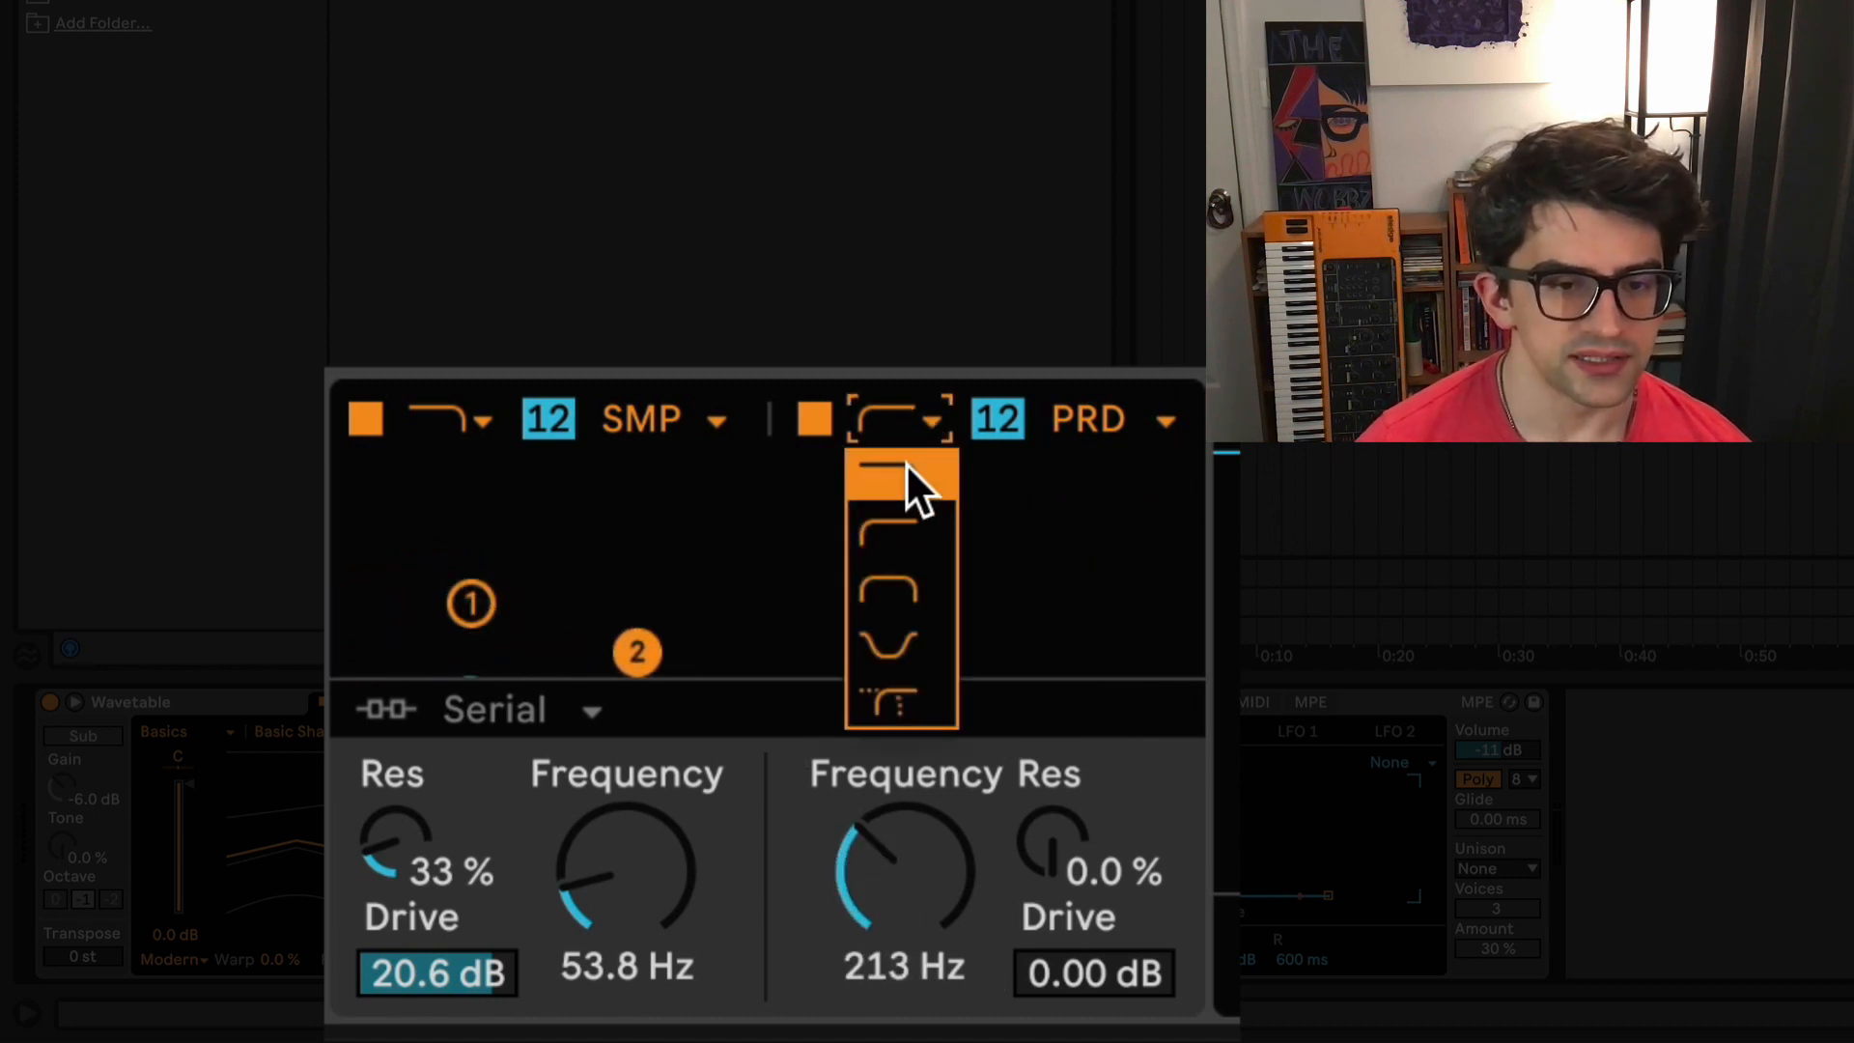
click(906, 465)
Step: Set filter 2's cutoff frequency to 7.20 kHz and its resonance to 17 %
drag(948, 900, 948, 744)
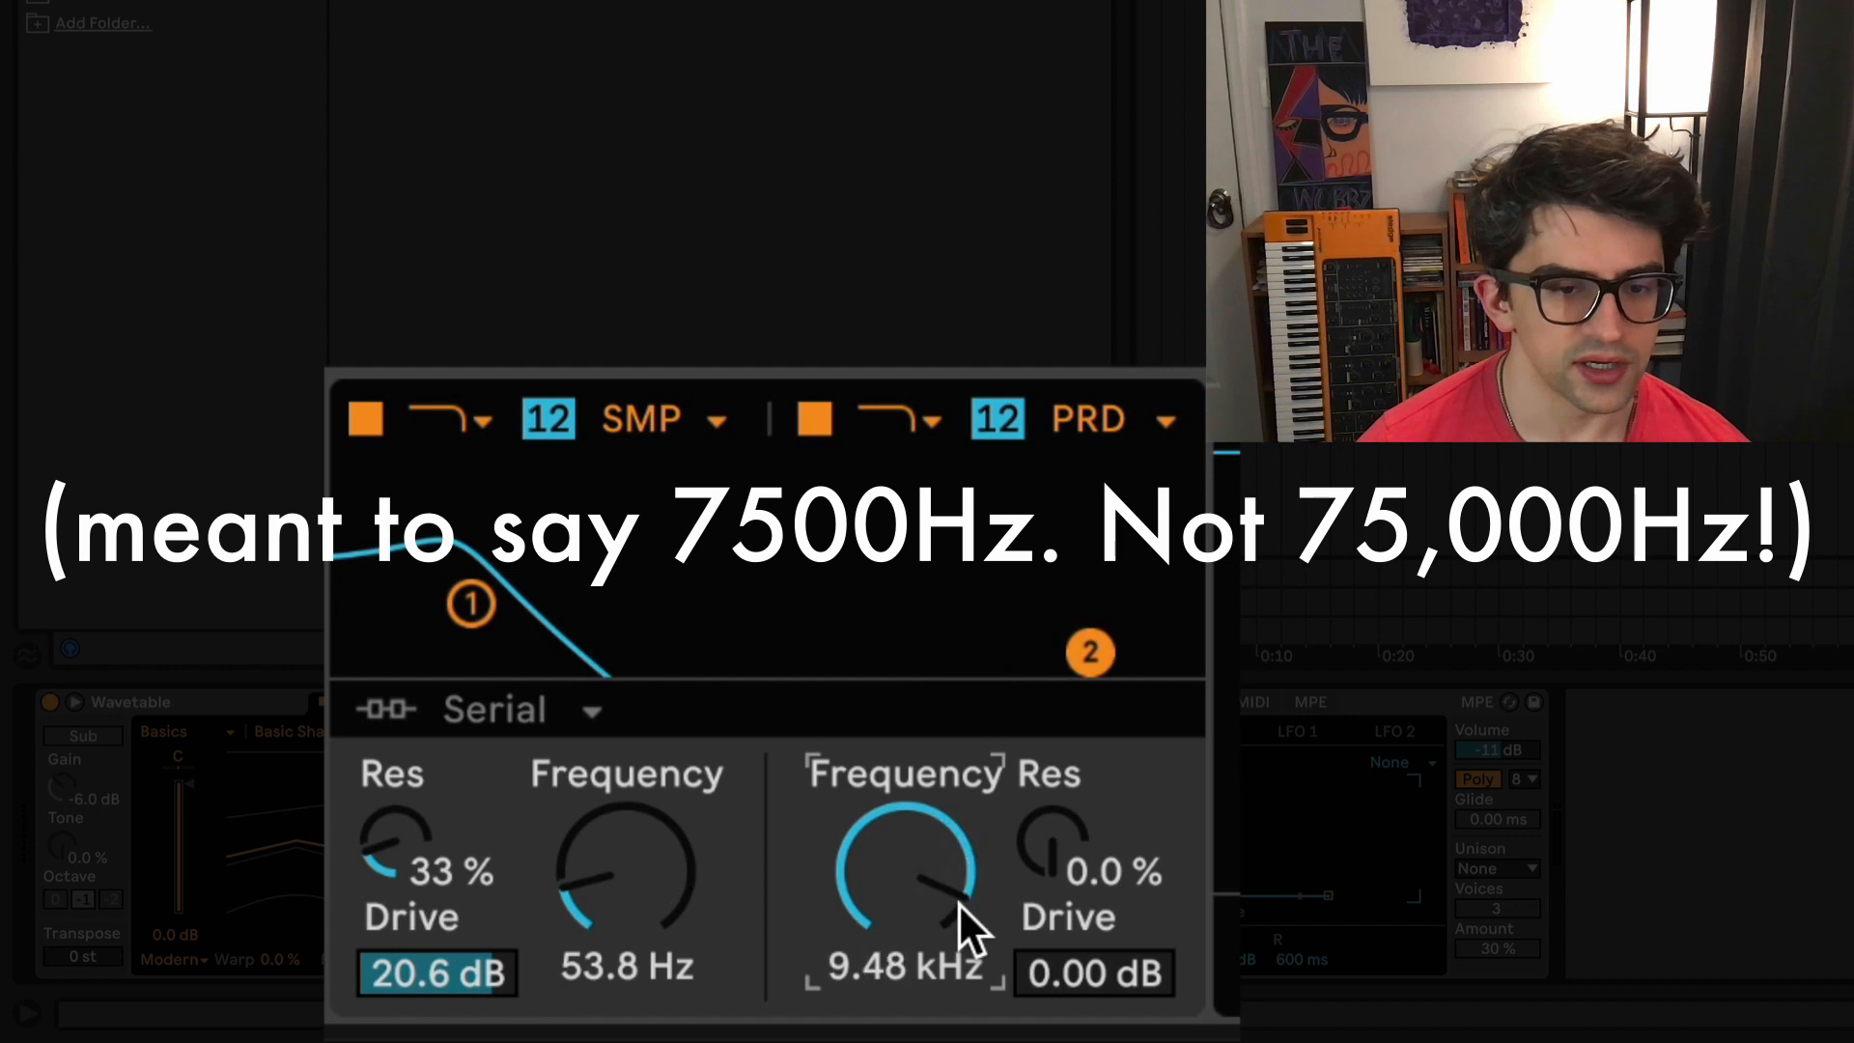
drag(1029, 874, 1030, 847)
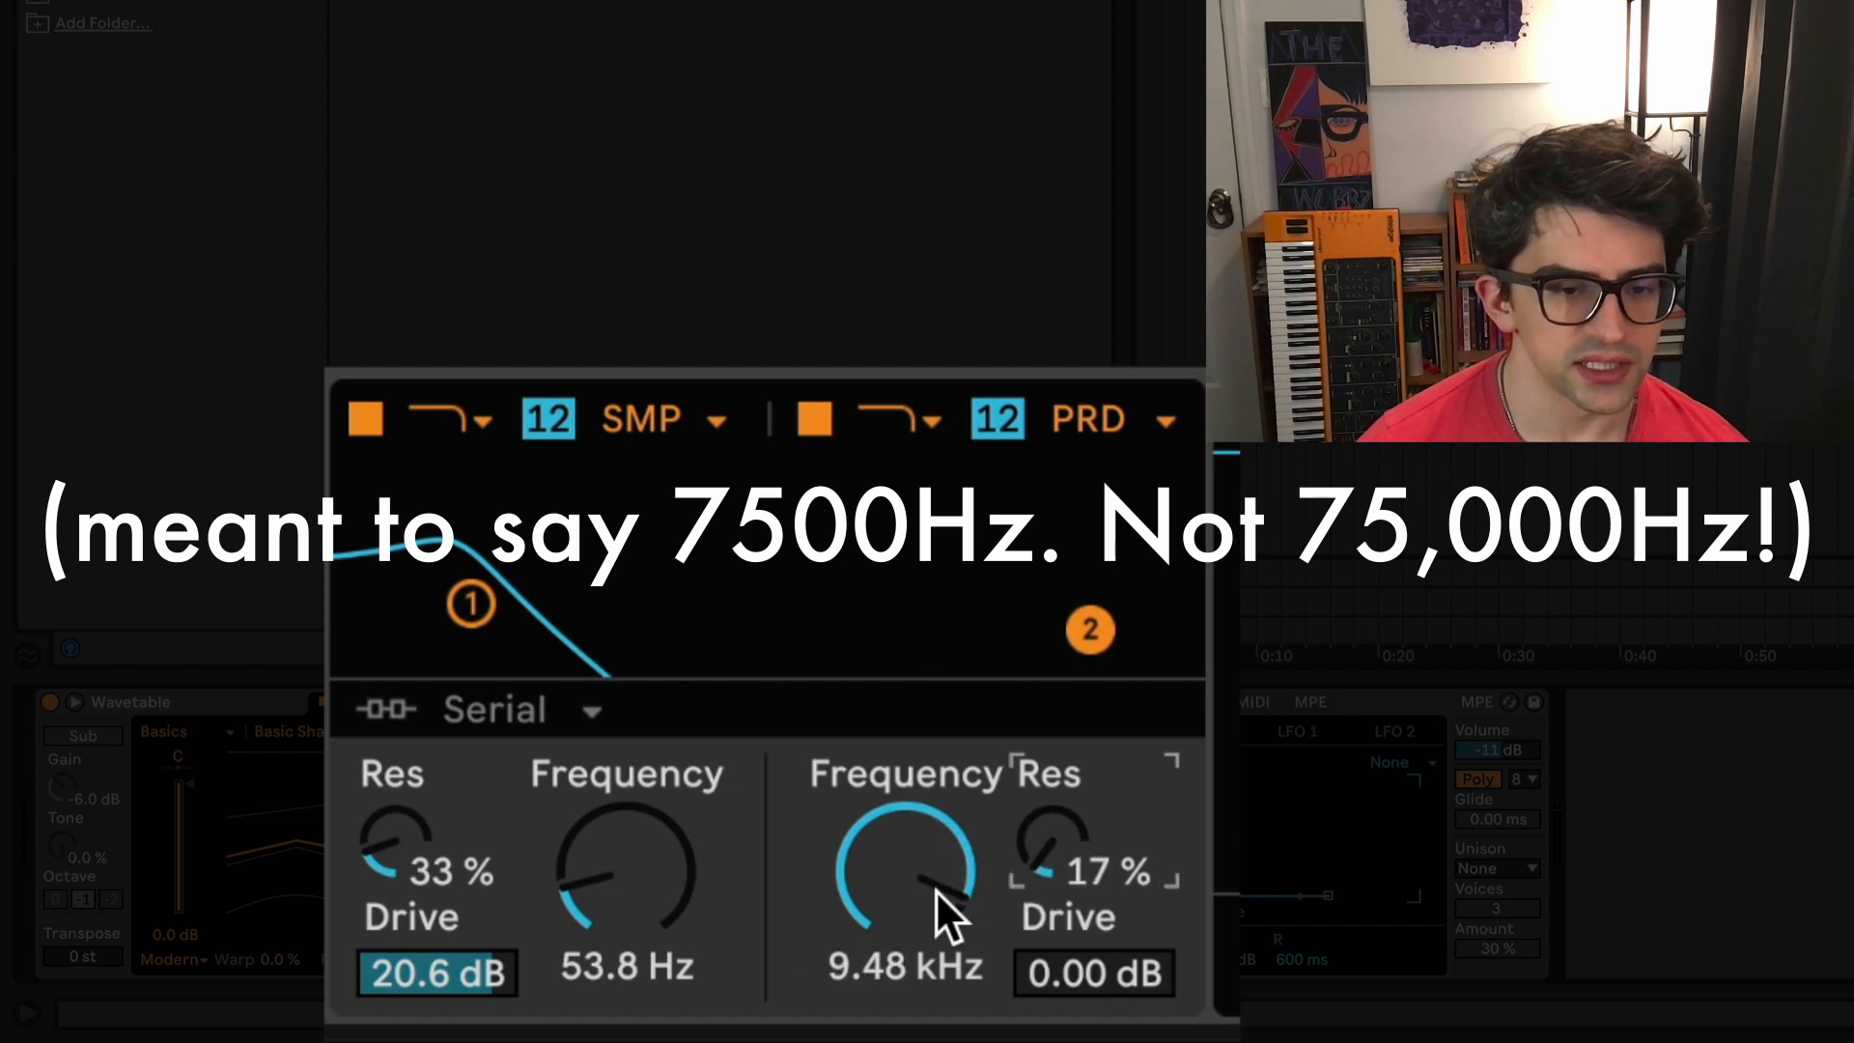
drag(935, 889, 935, 896)
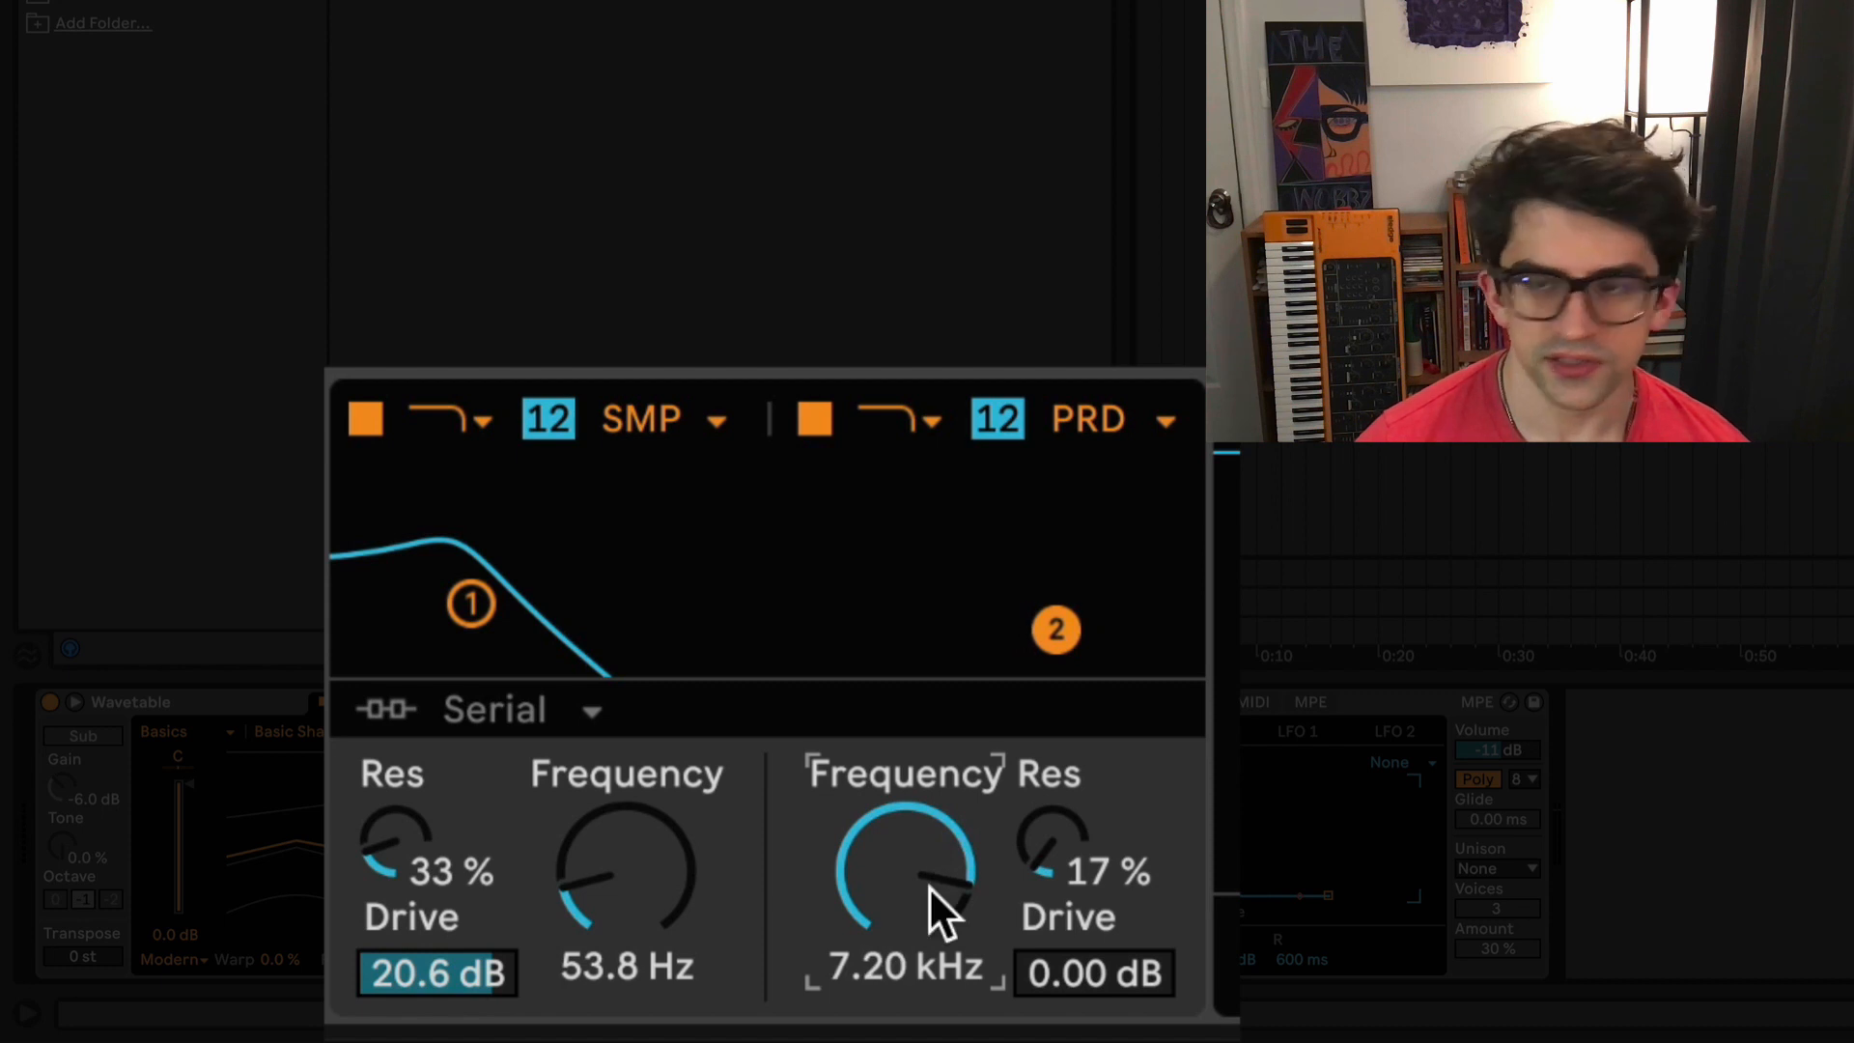
Step: Fine-tune filter 1's cutoff frequency and raise its drive to 21.4 dB
mouse_move(659, 942)
mouse_down()
mouse_move(659, 860)
mouse_move(659, 932)
mouse_move(679, 945)
mouse_up()
drag(437, 974, 438, 968)
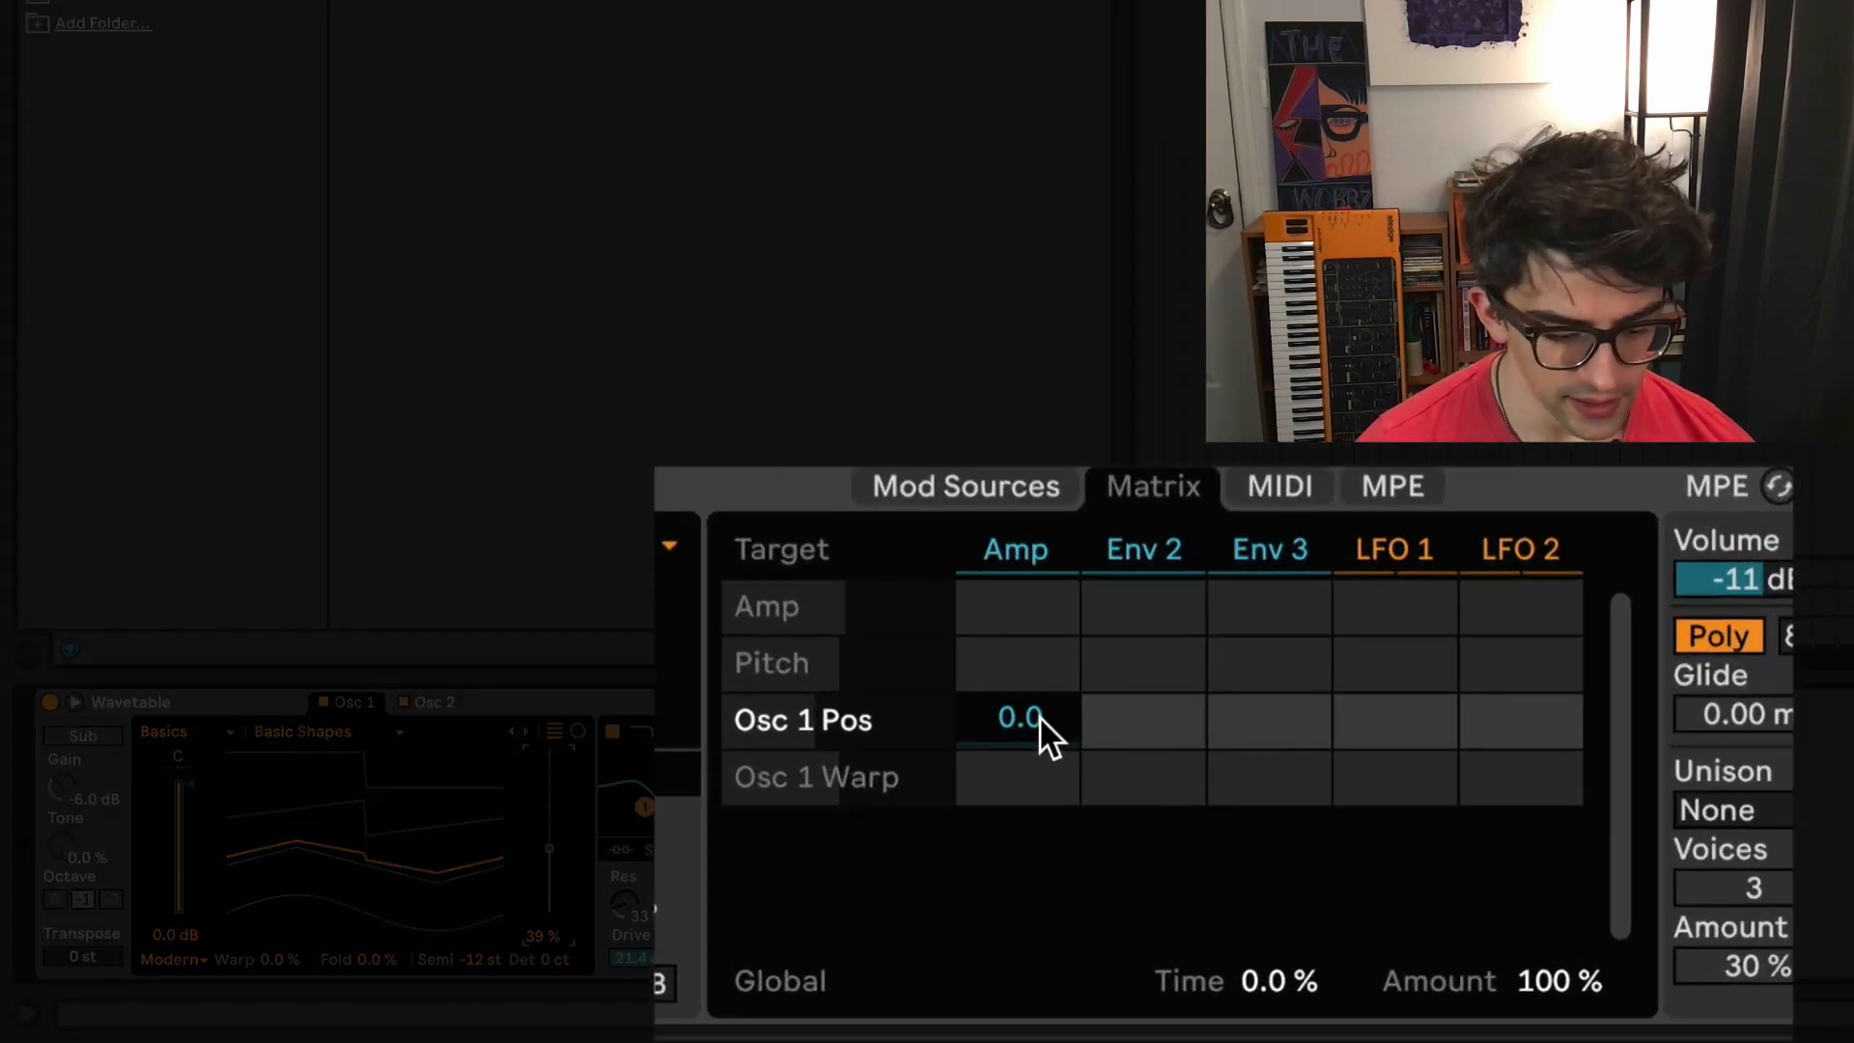
Step: Modulate oscillator 1's wavetable position with the amp envelope by an amount of 28
mouse_move(1039, 716)
mouse_down()
mouse_move(1039, 666)
mouse_move(1039, 683)
mouse_up()
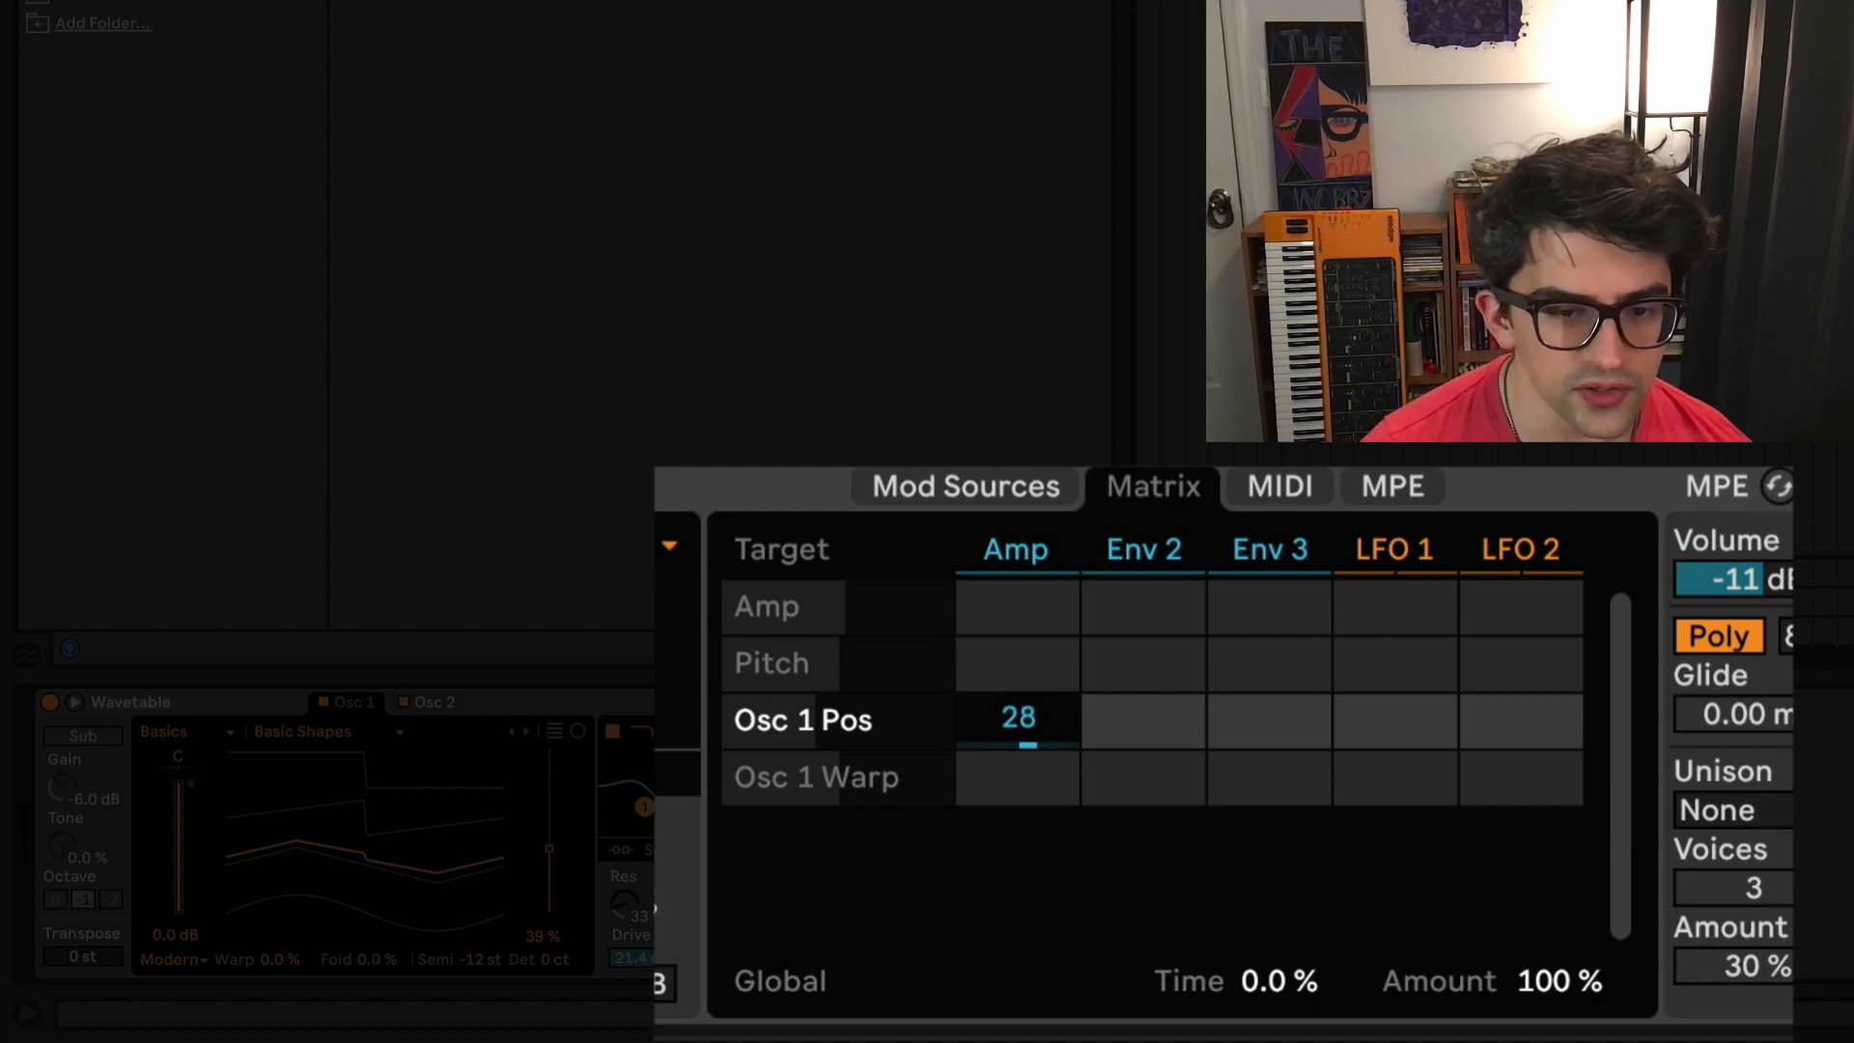
Step: Lower oscillator 2's wavetable position to 1.9 % and modulate it with the amp envelope by an amount of 100
drag(1040, 688, 1039, 688)
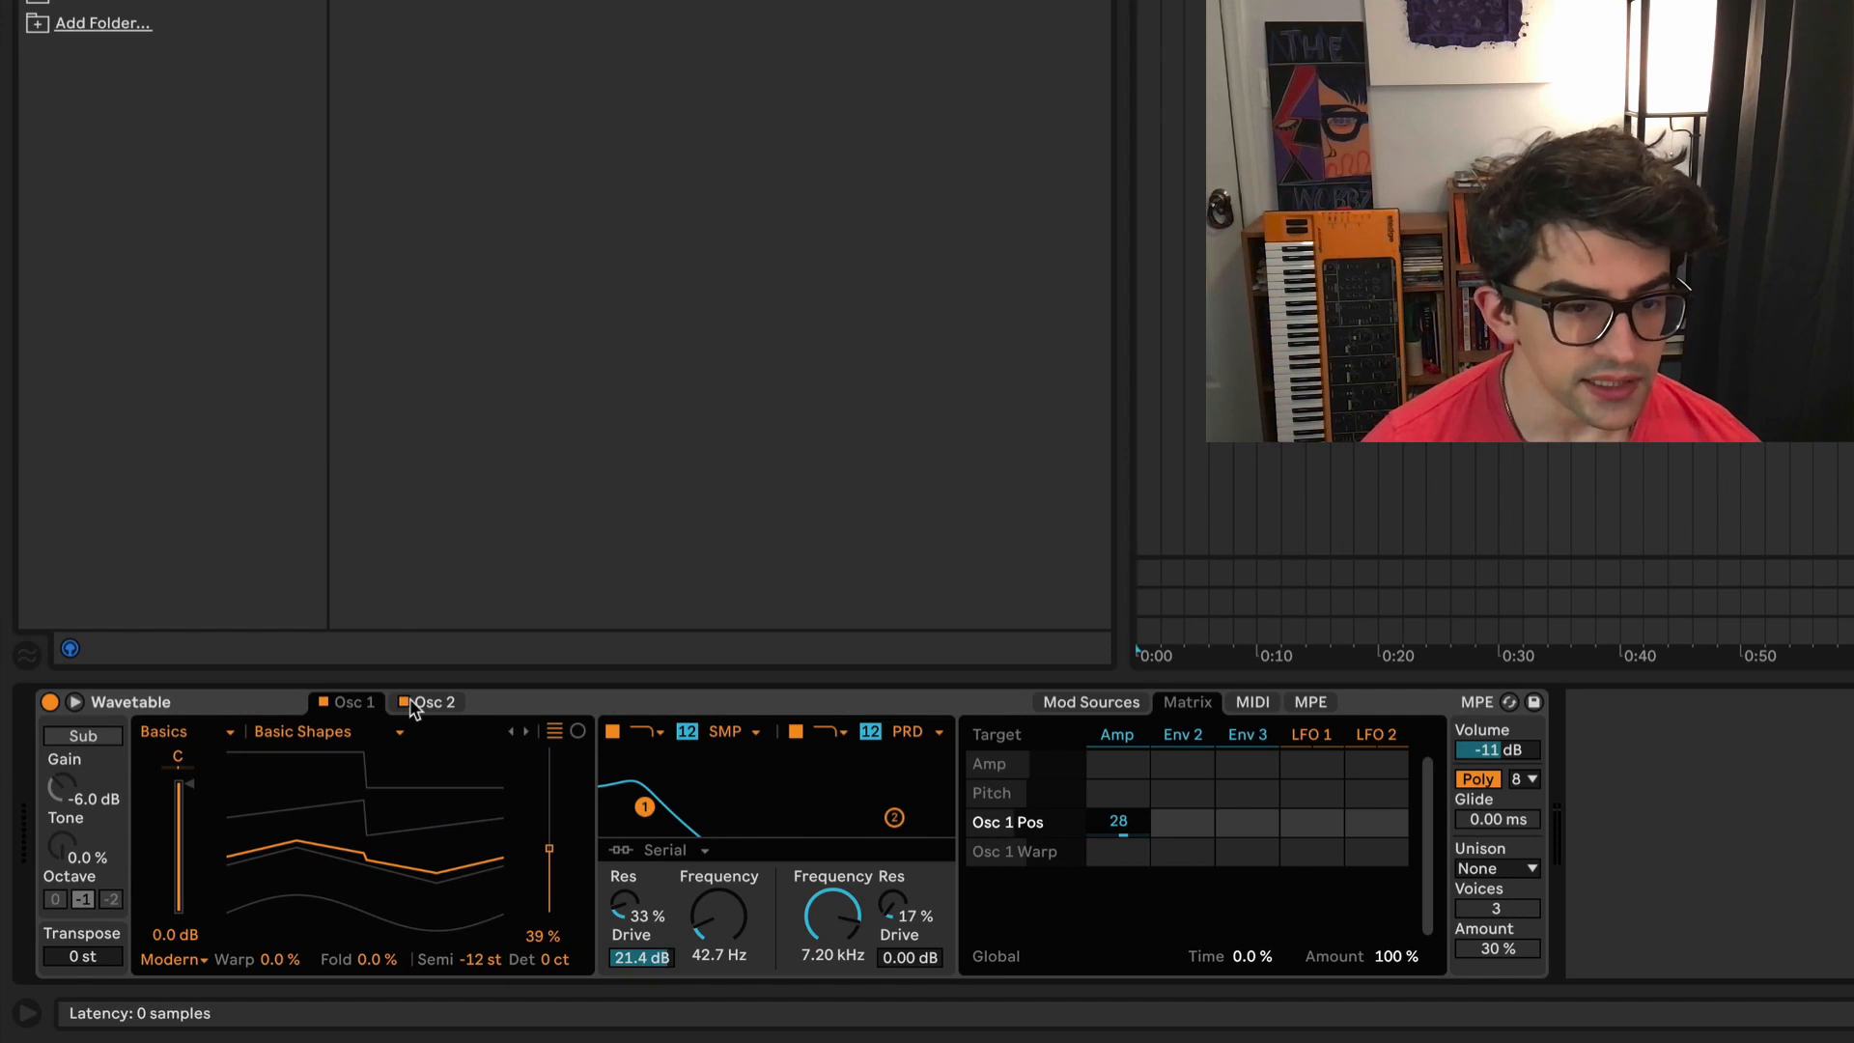
click(751, 371)
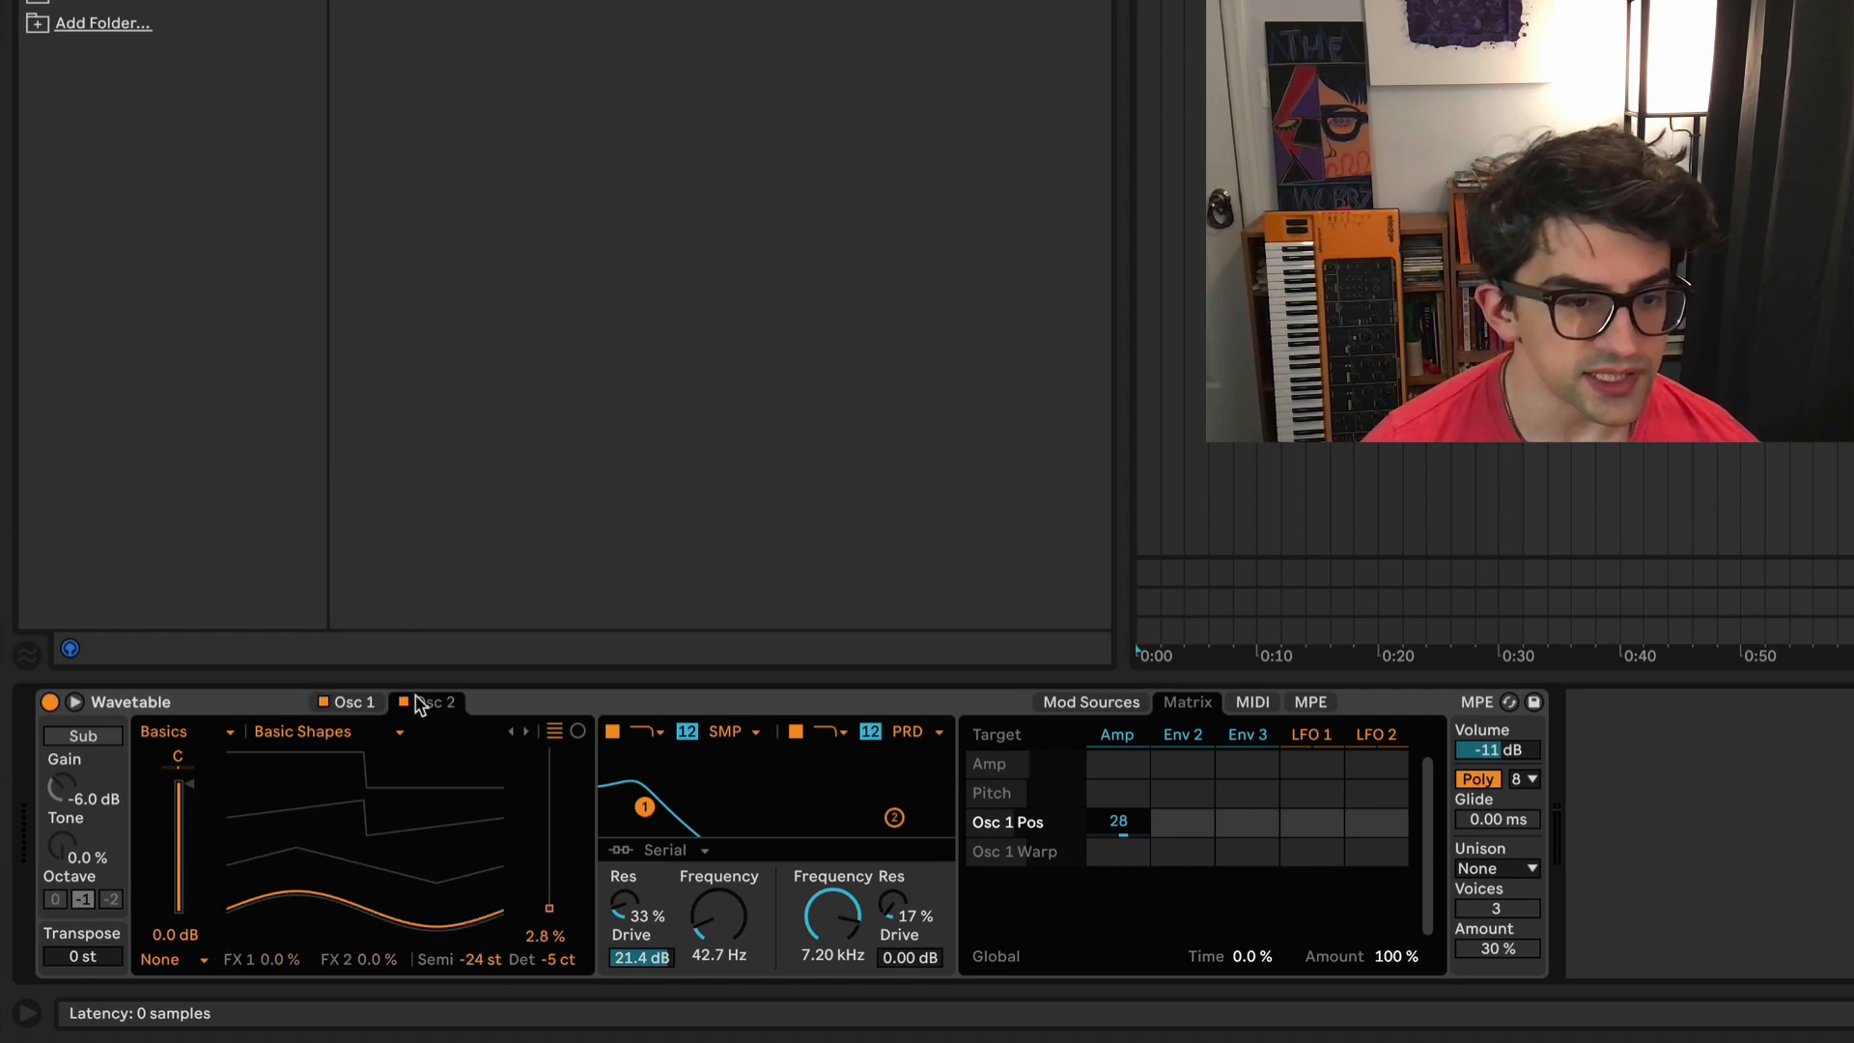
click(548, 908)
drag(548, 907, 548, 911)
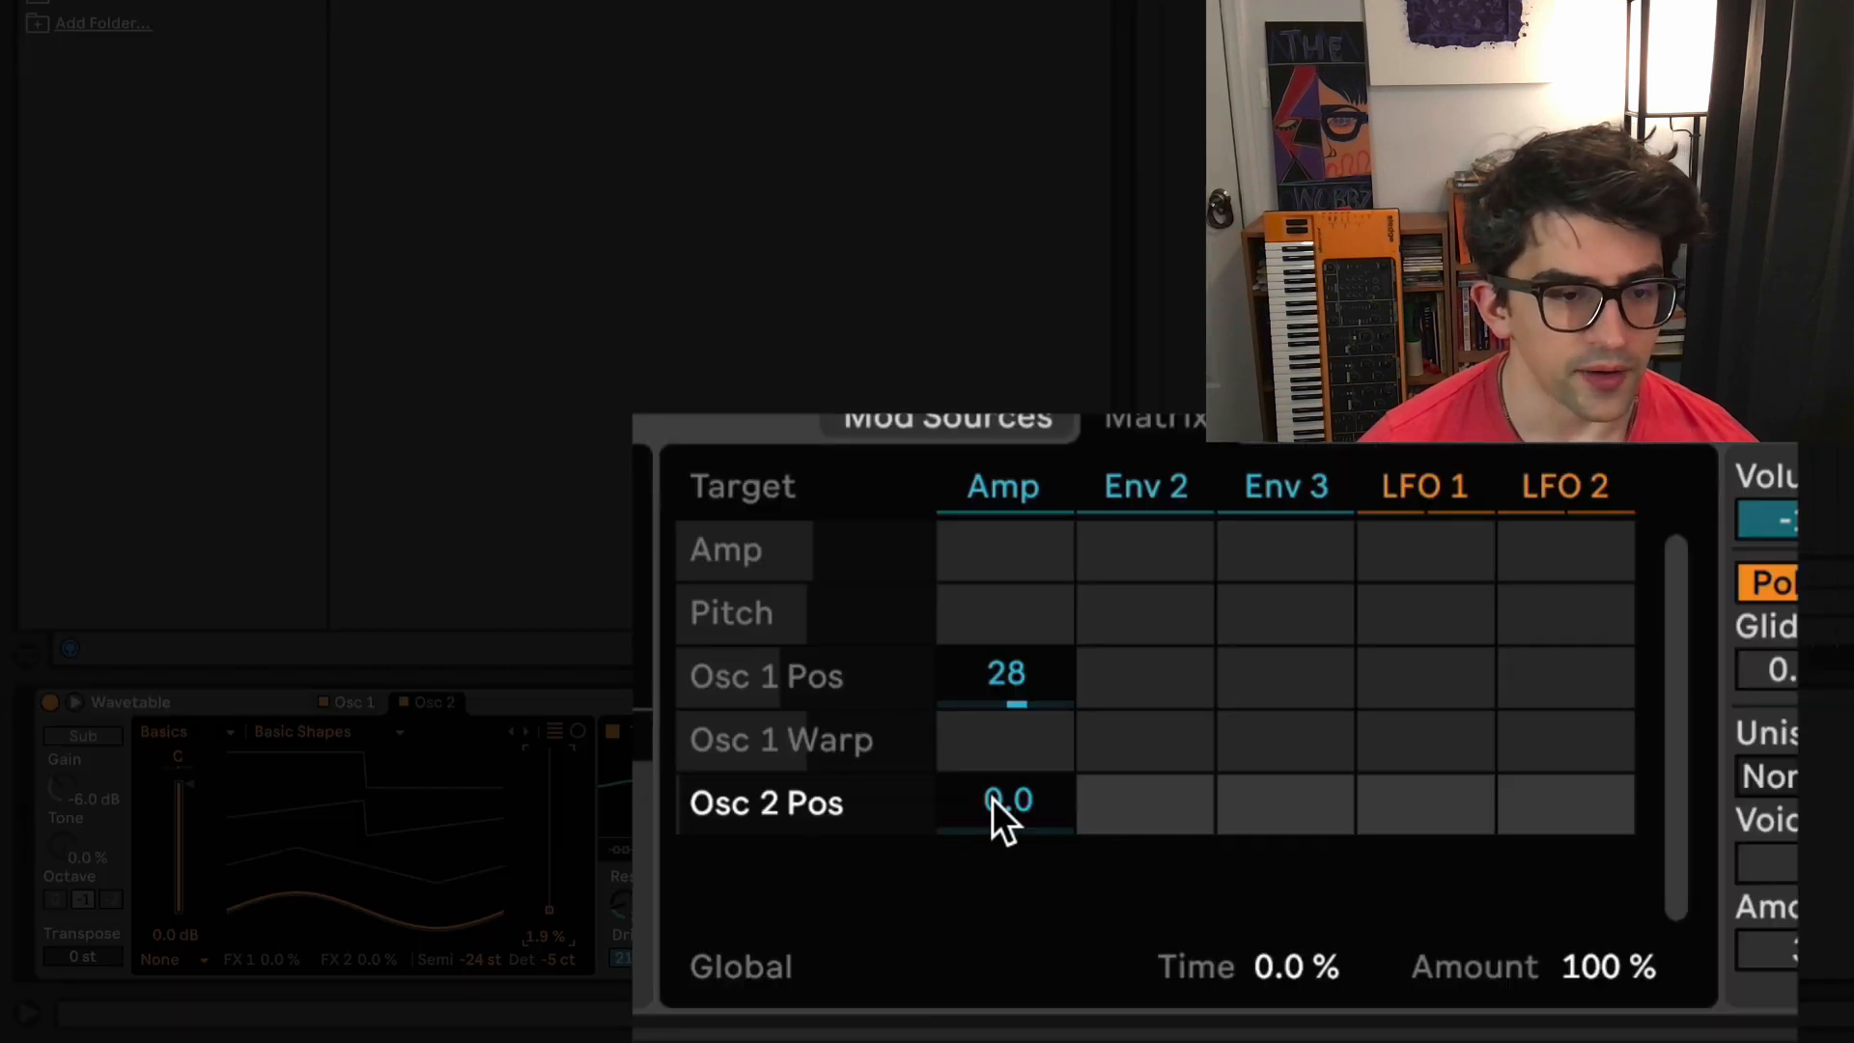
drag(993, 797, 993, 753)
drag(1006, 802, 1006, 766)
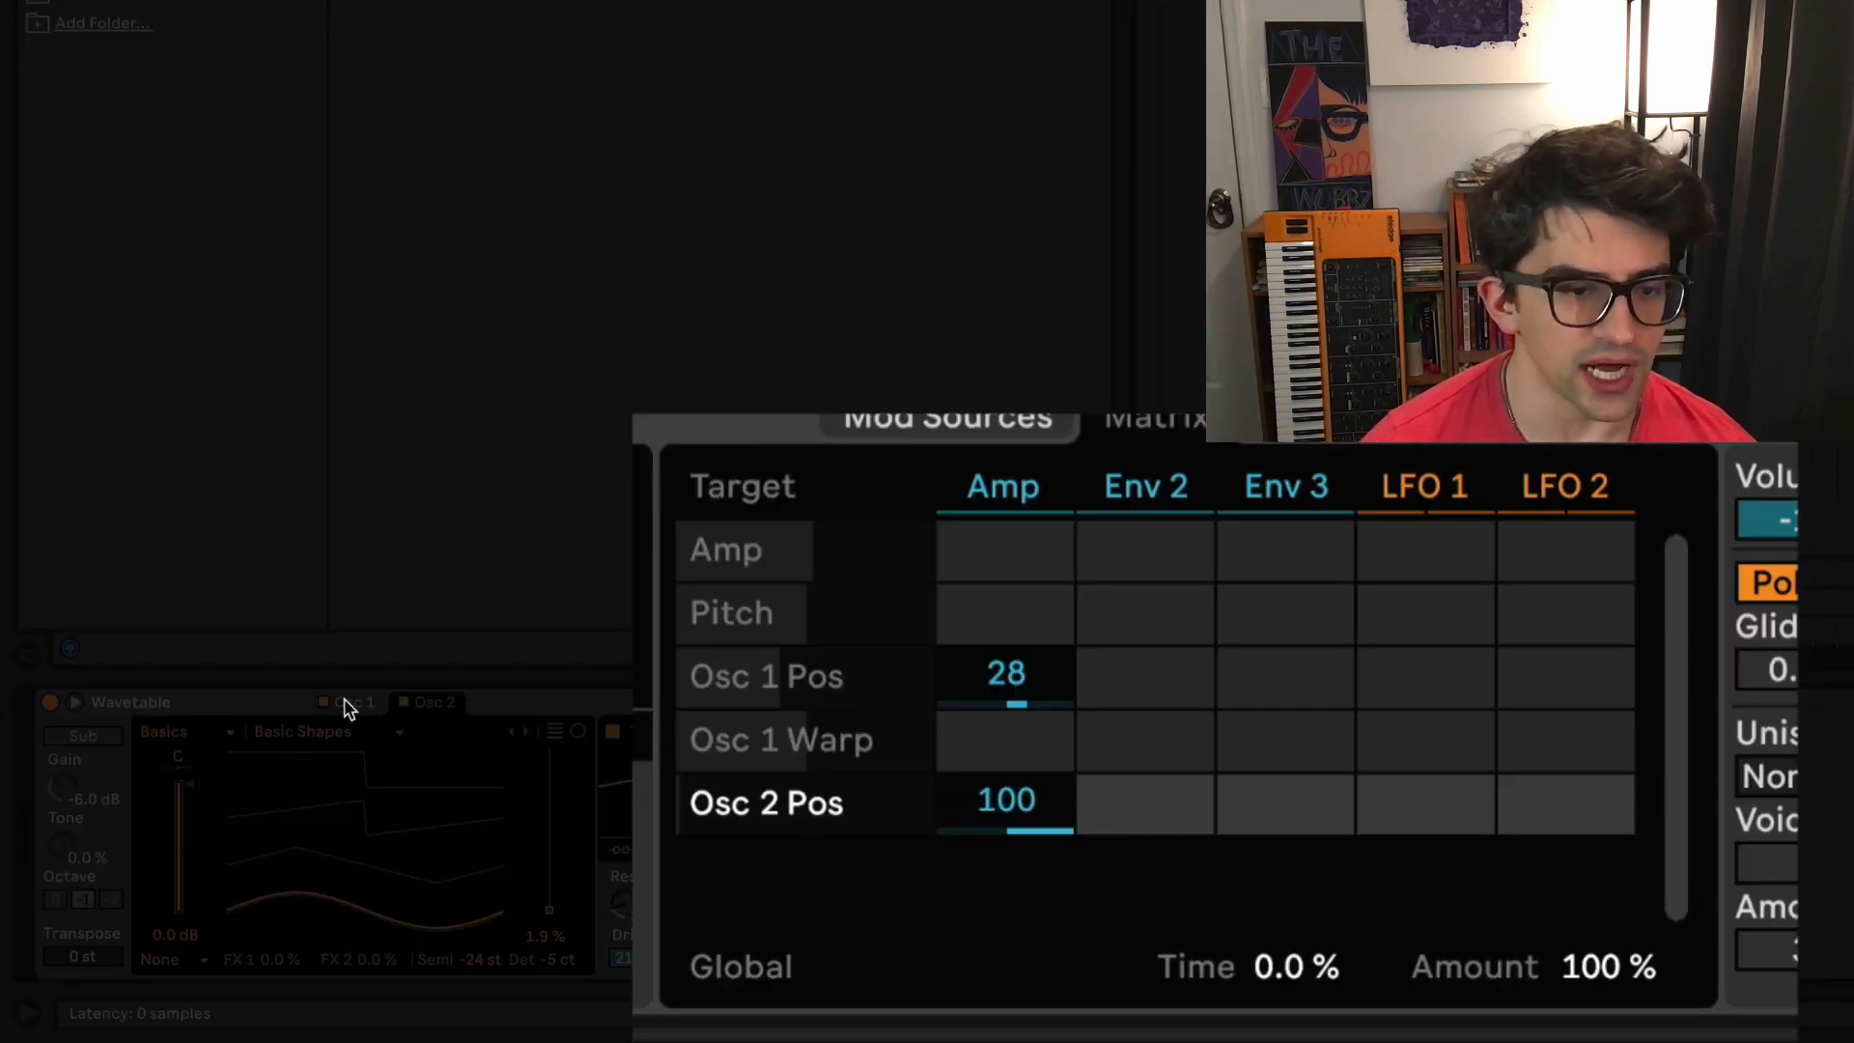
Step: Reduce oscillator 2's gain to -4.4 dB
click(373, 705)
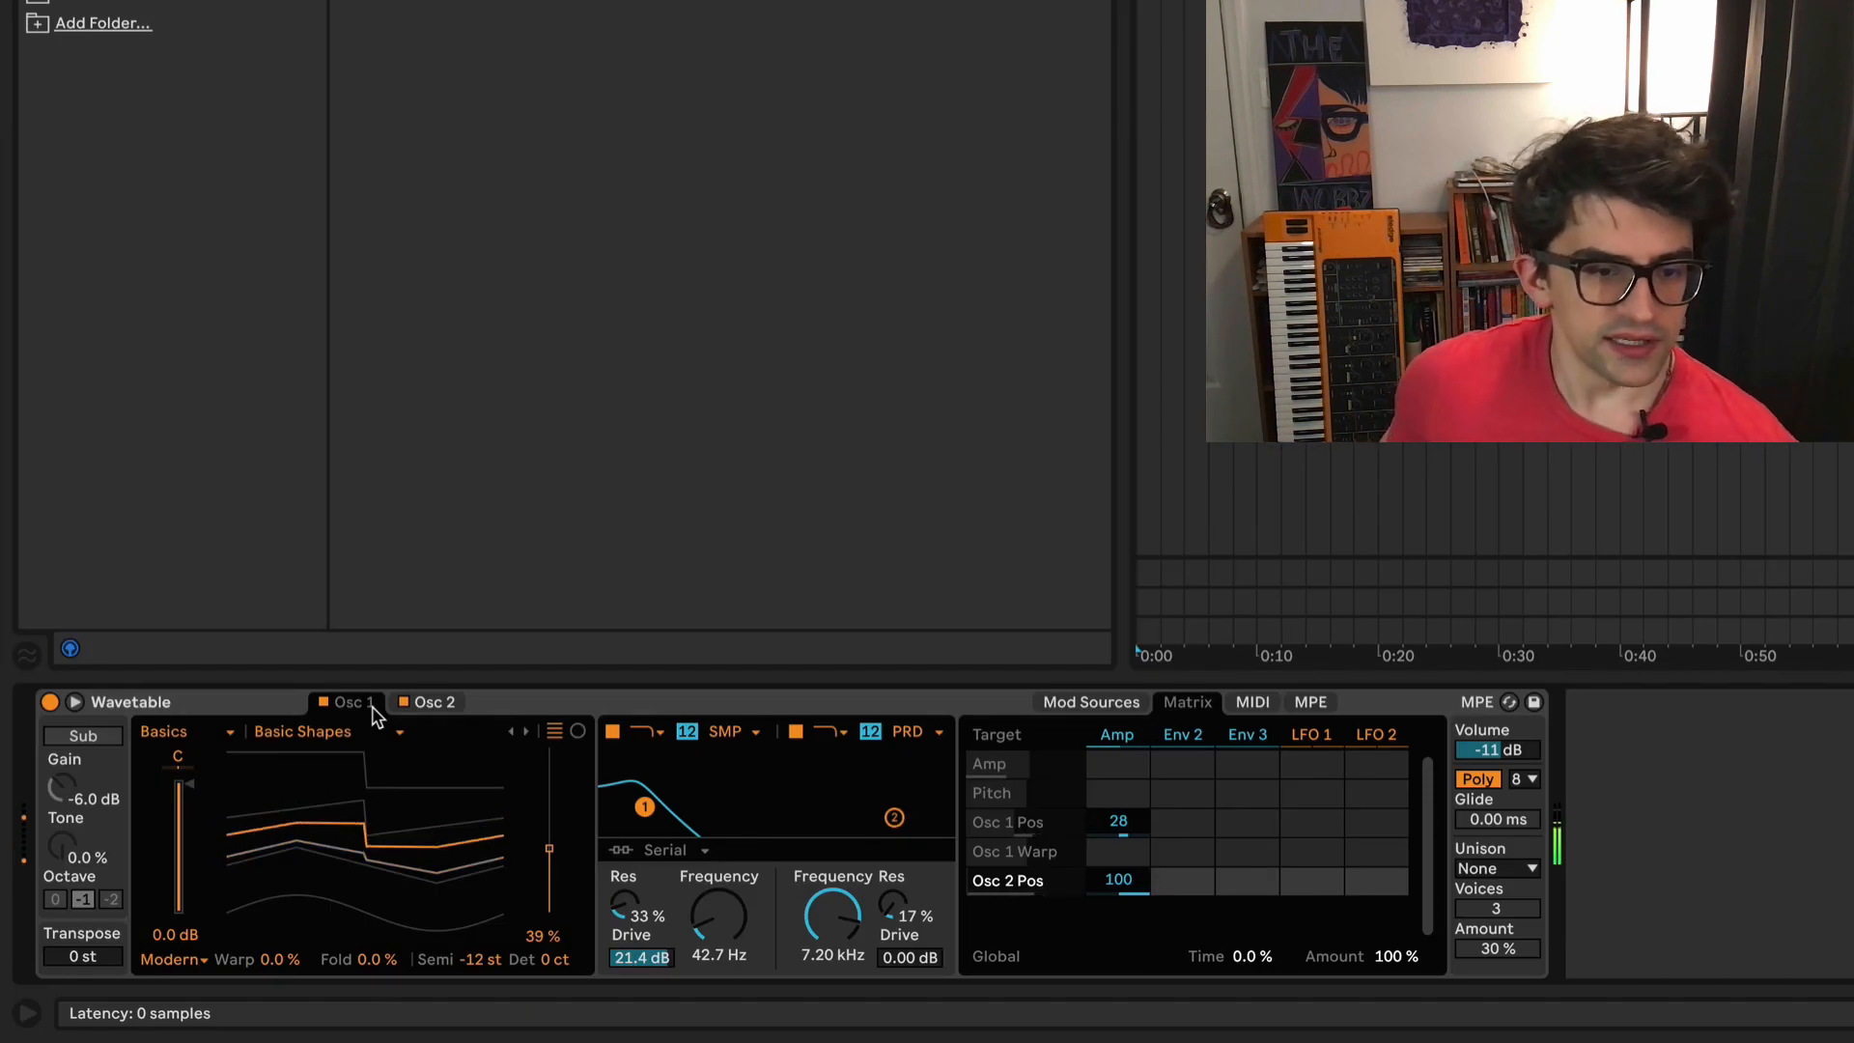
click(426, 703)
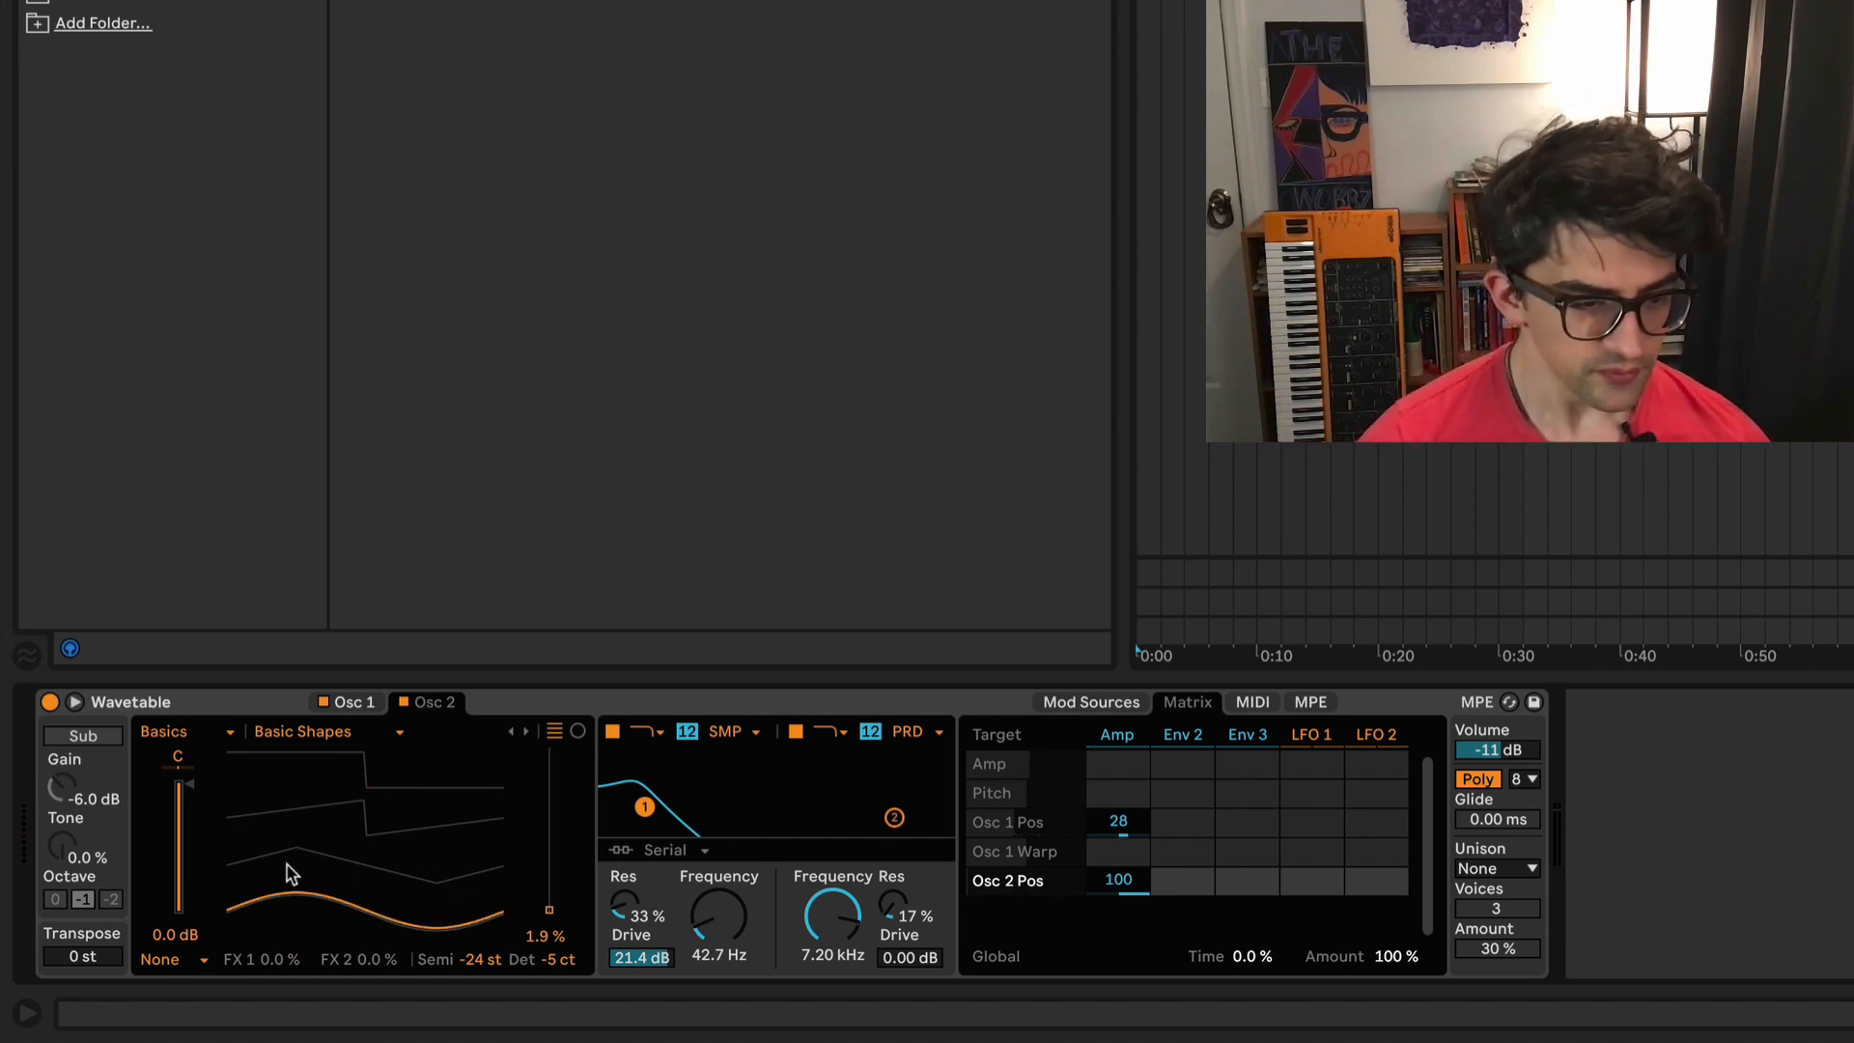
drag(179, 785, 178, 796)
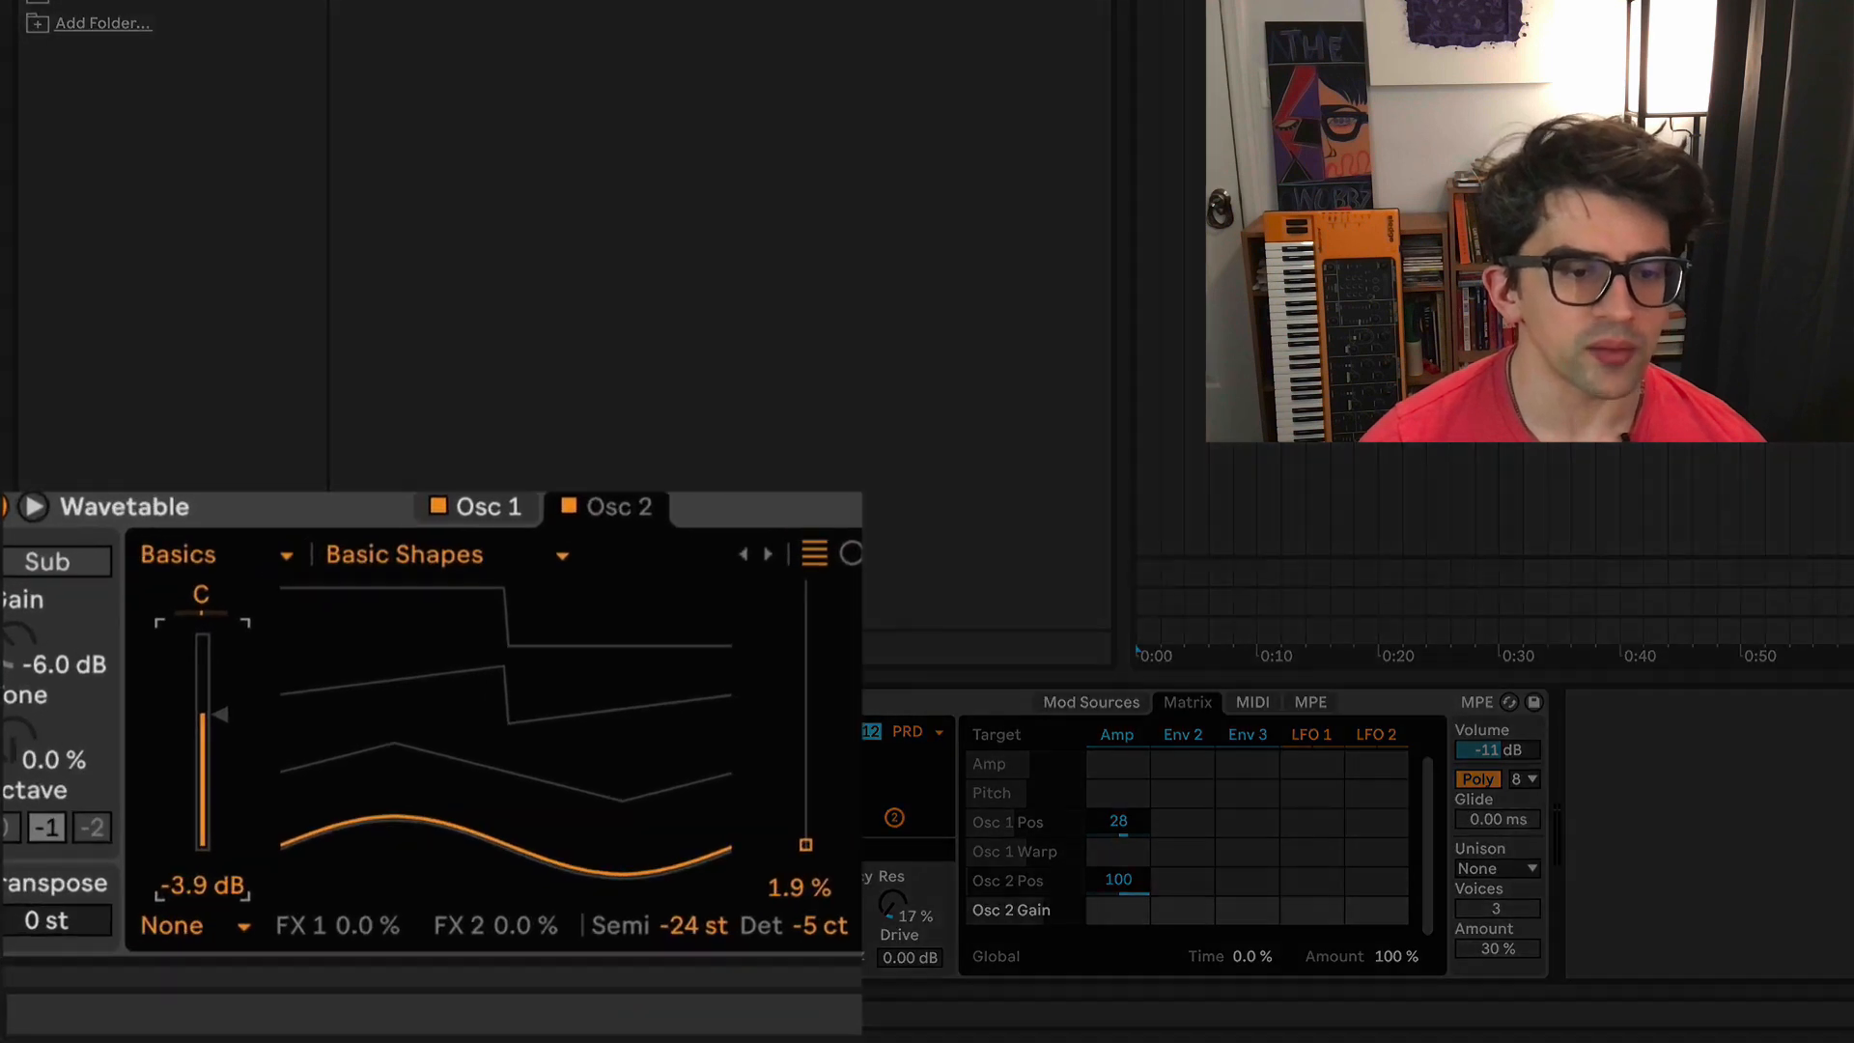
mouse_move(179, 829)
mouse_down()
mouse_move(179, 811)
mouse_move(178, 833)
mouse_up()
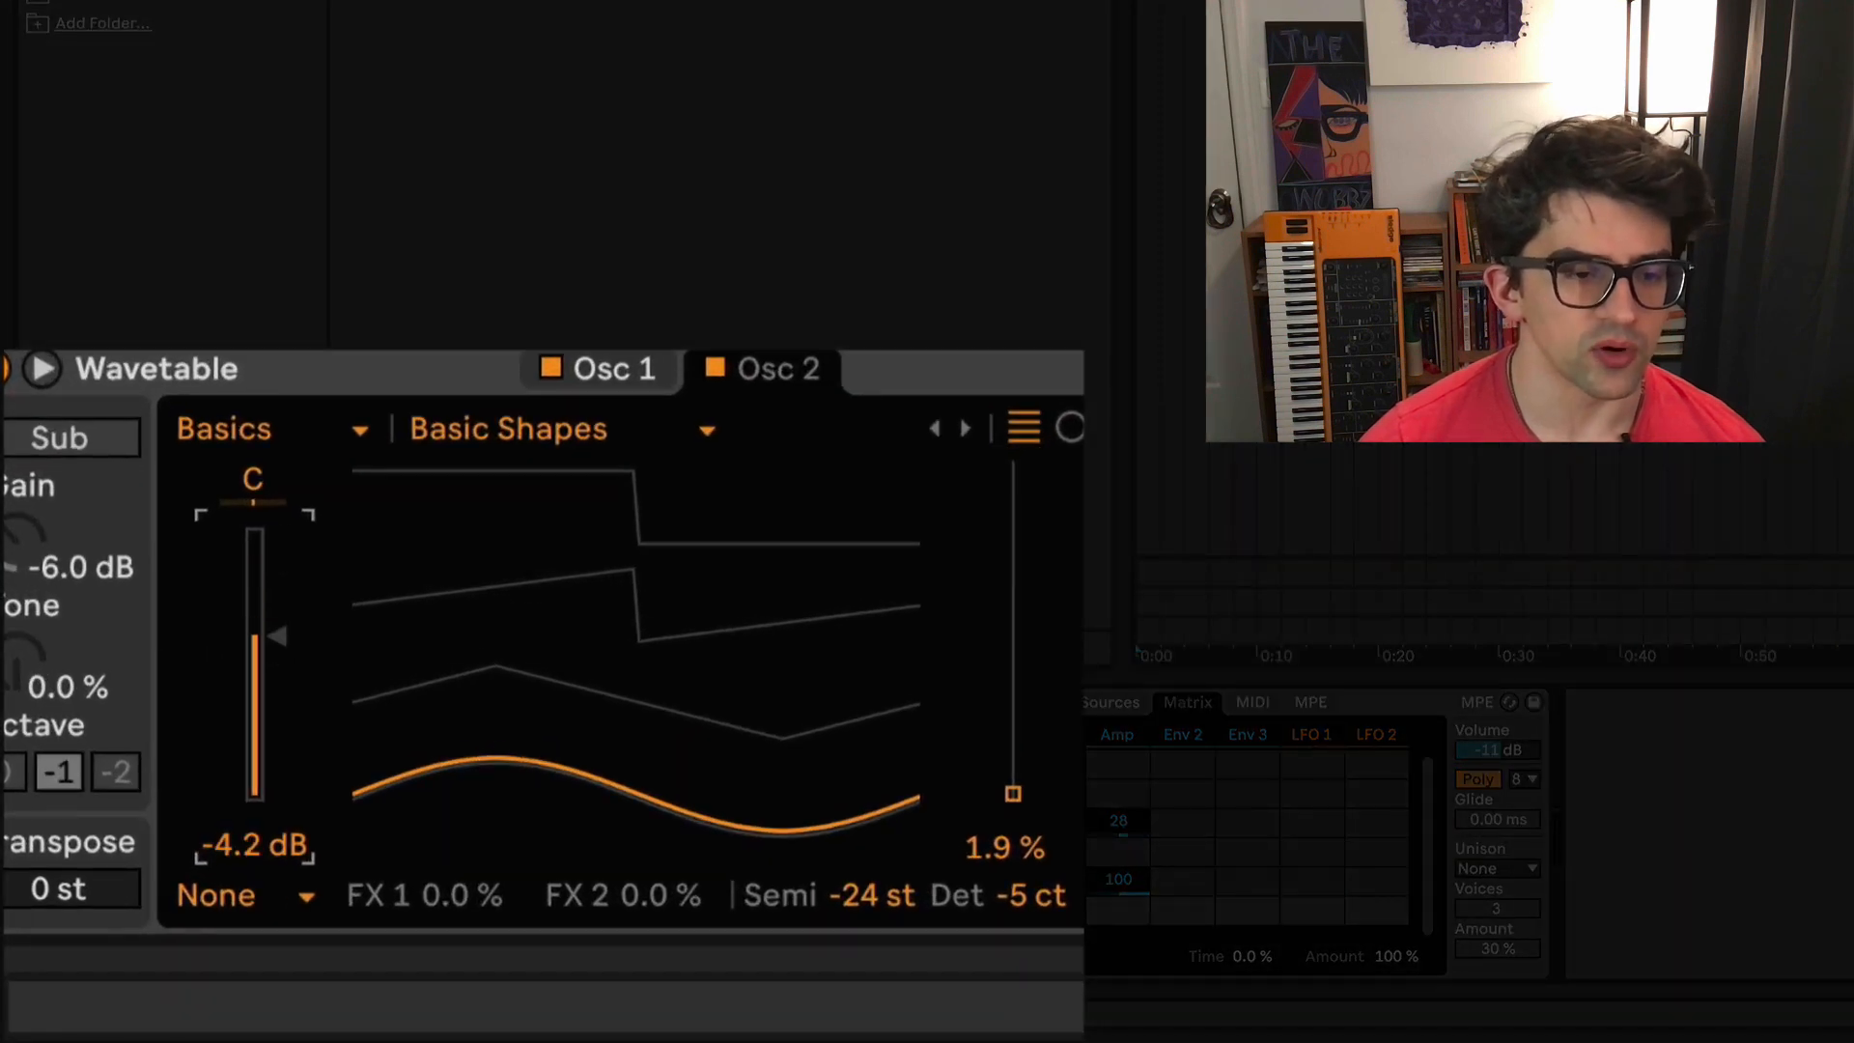
mouse_move(254, 636)
mouse_down()
mouse_move(254, 600)
mouse_move(254, 640)
mouse_up()
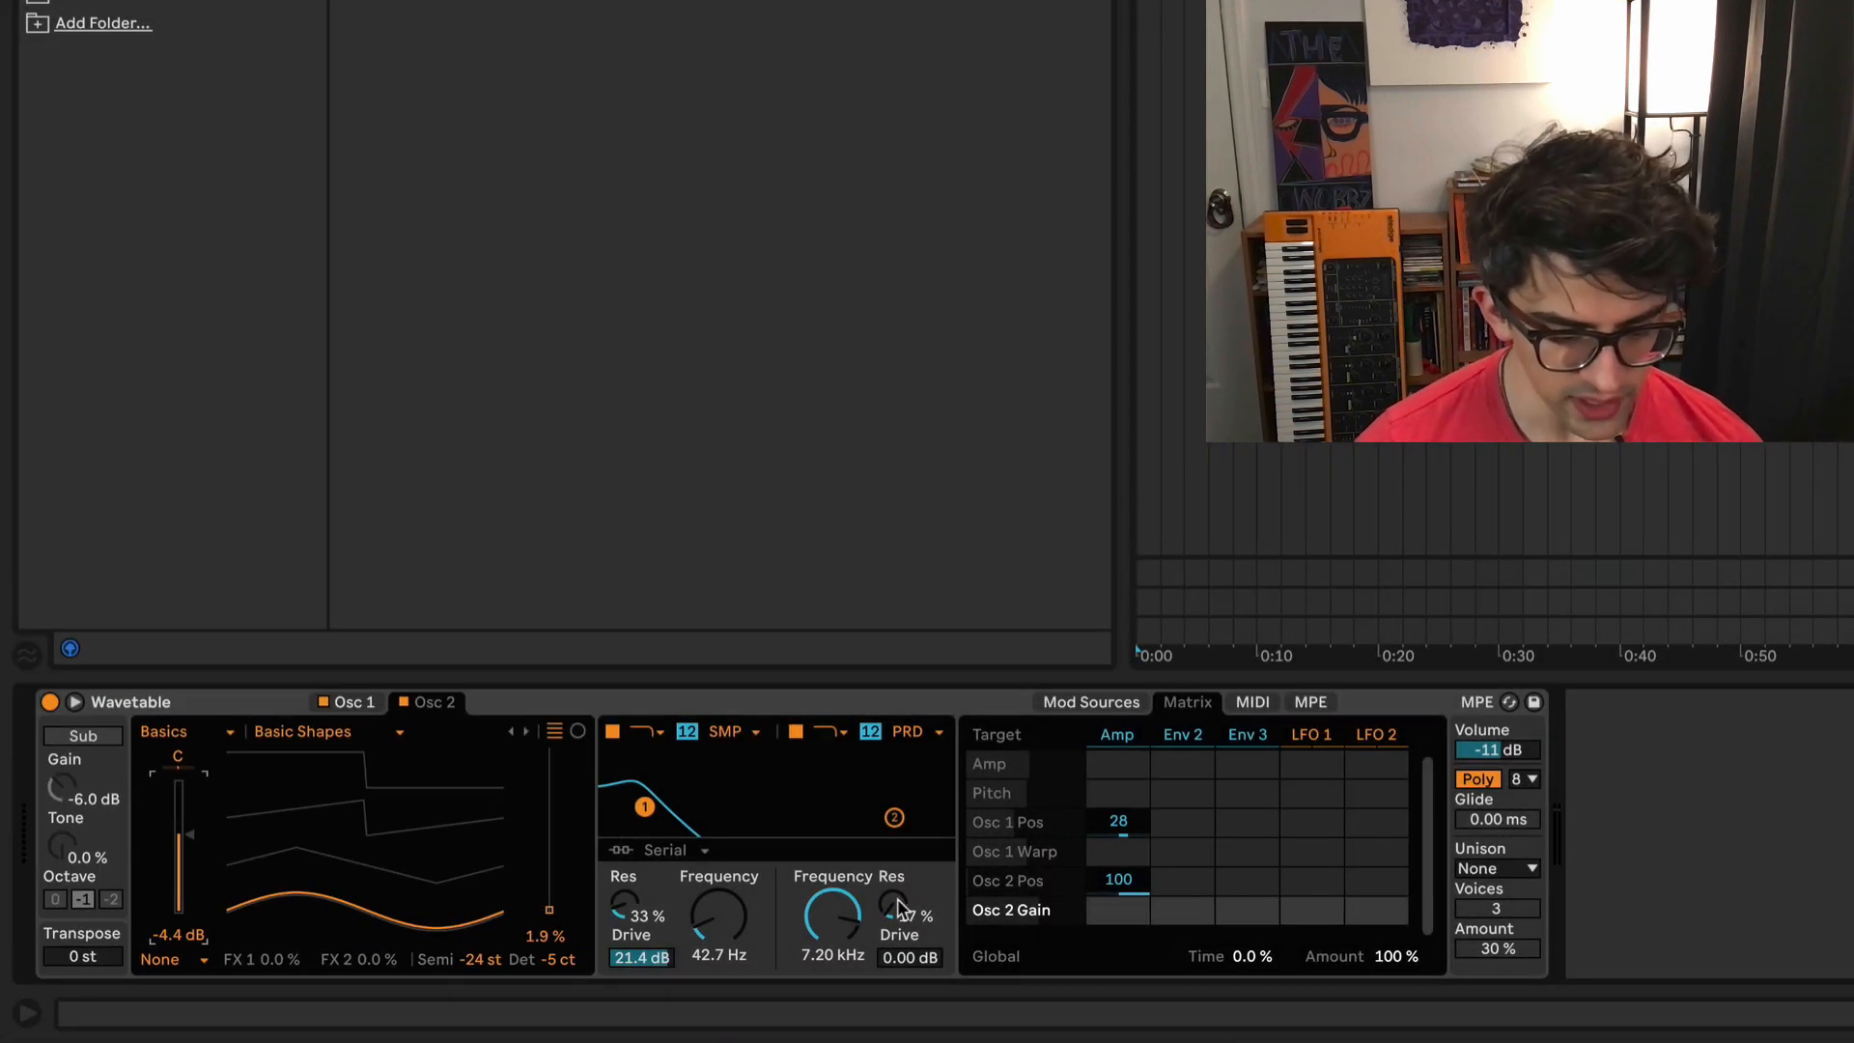
Step: Modulate filter 1's cutoff frequency with the amp envelope by an amount of 84
click(731, 931)
click(1117, 911)
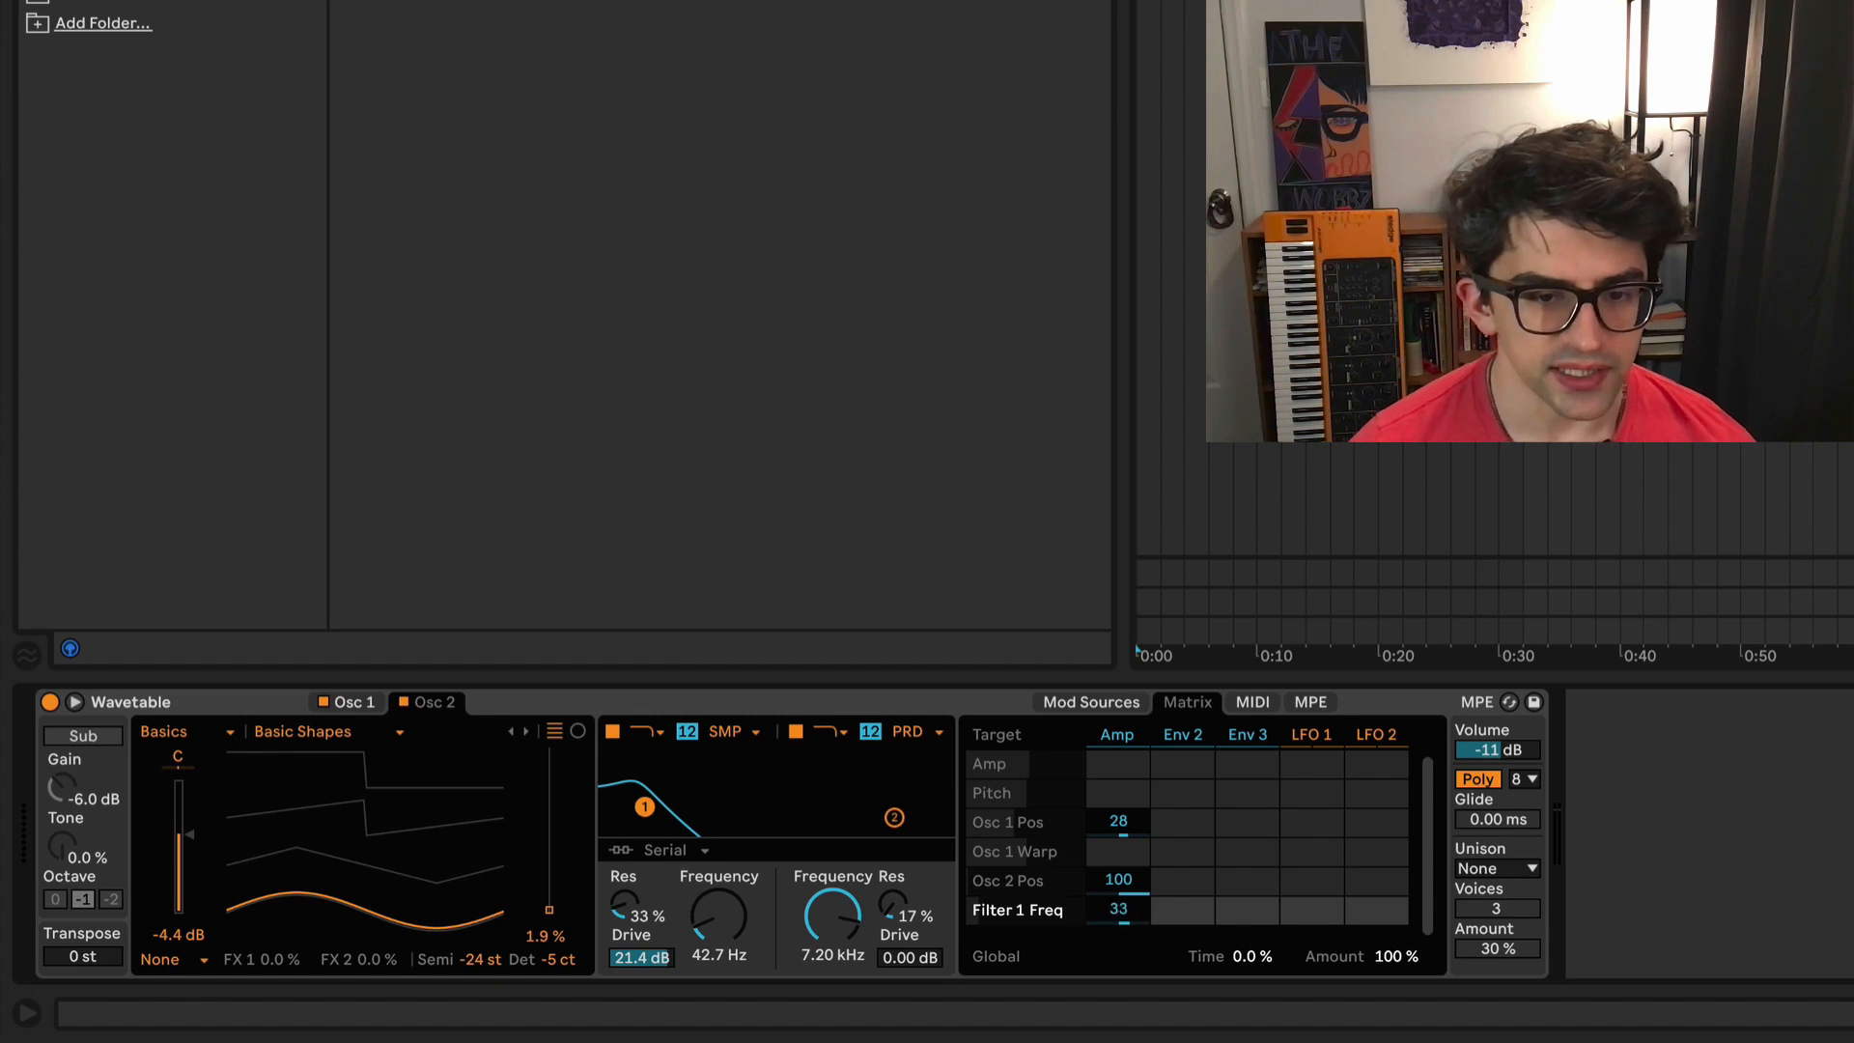
drag(1118, 910, 1119, 881)
drag(987, 823, 987, 818)
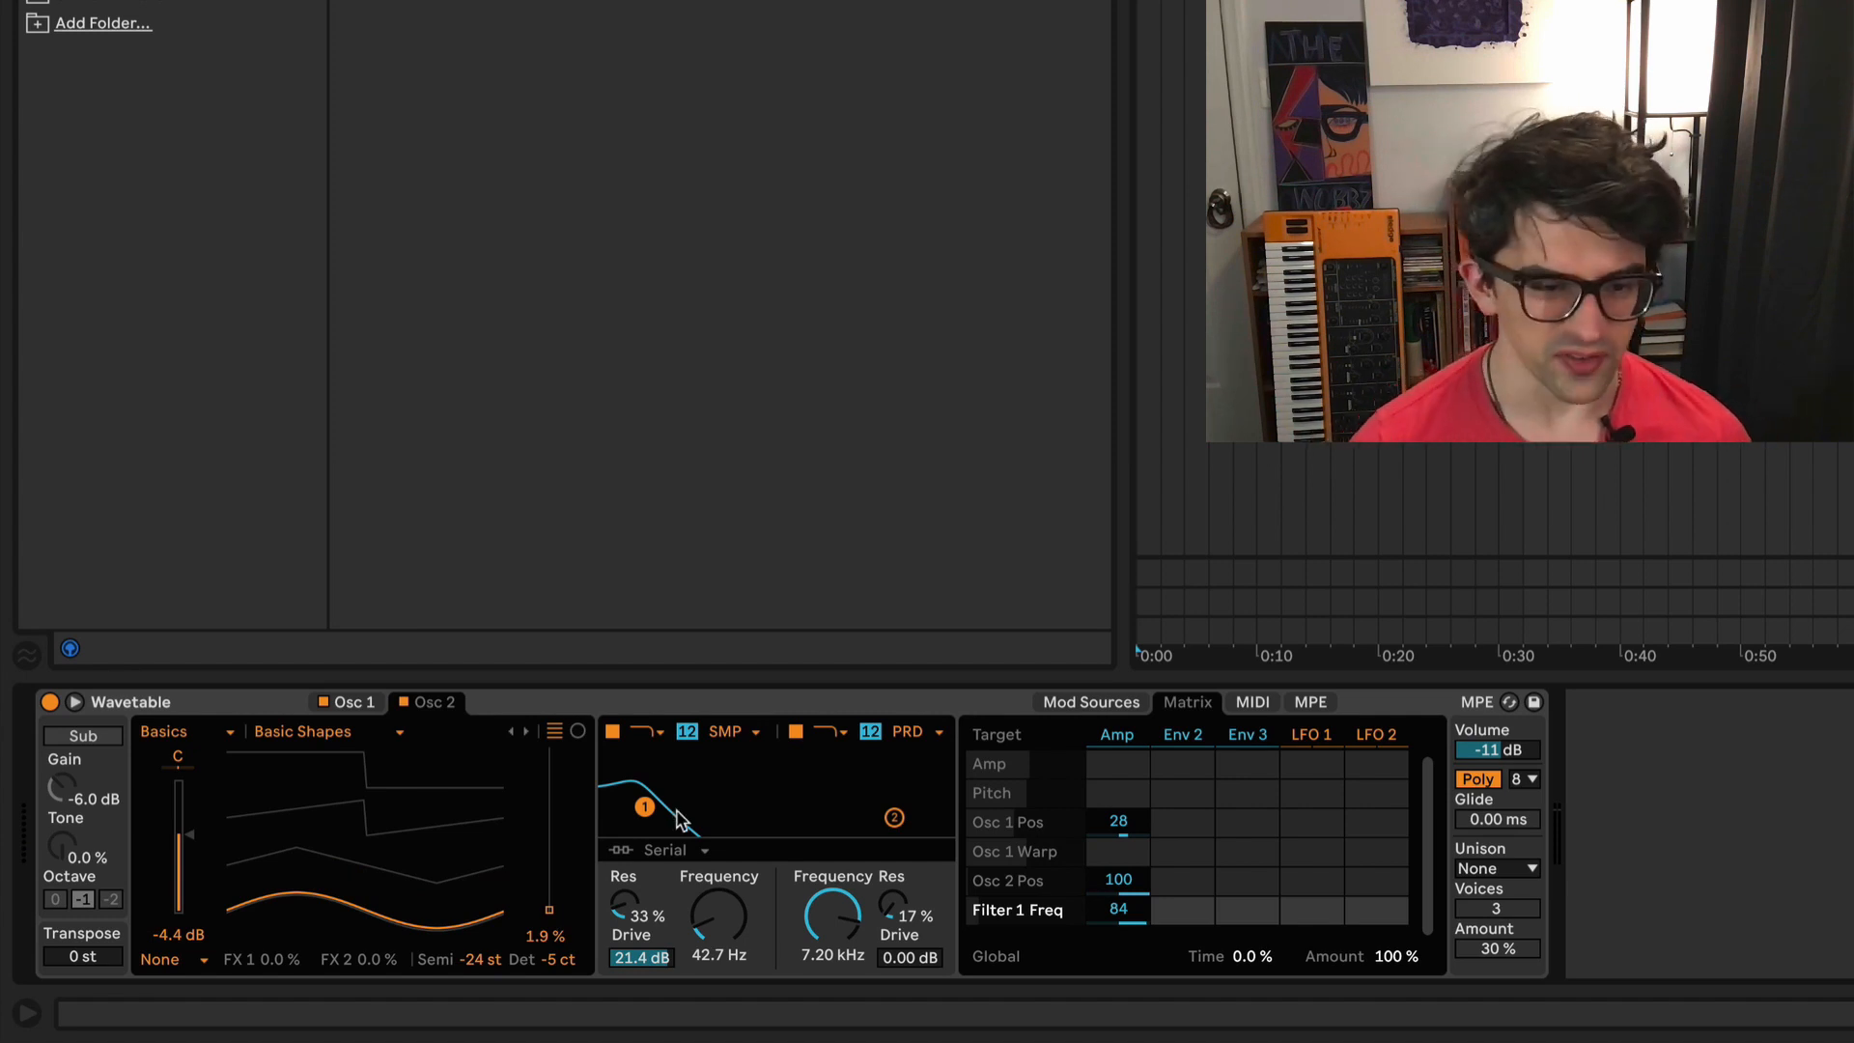
Step: Modulate filter 1's resonance with the amp envelope by -100 and raise the base resonance to 64 %
click(628, 908)
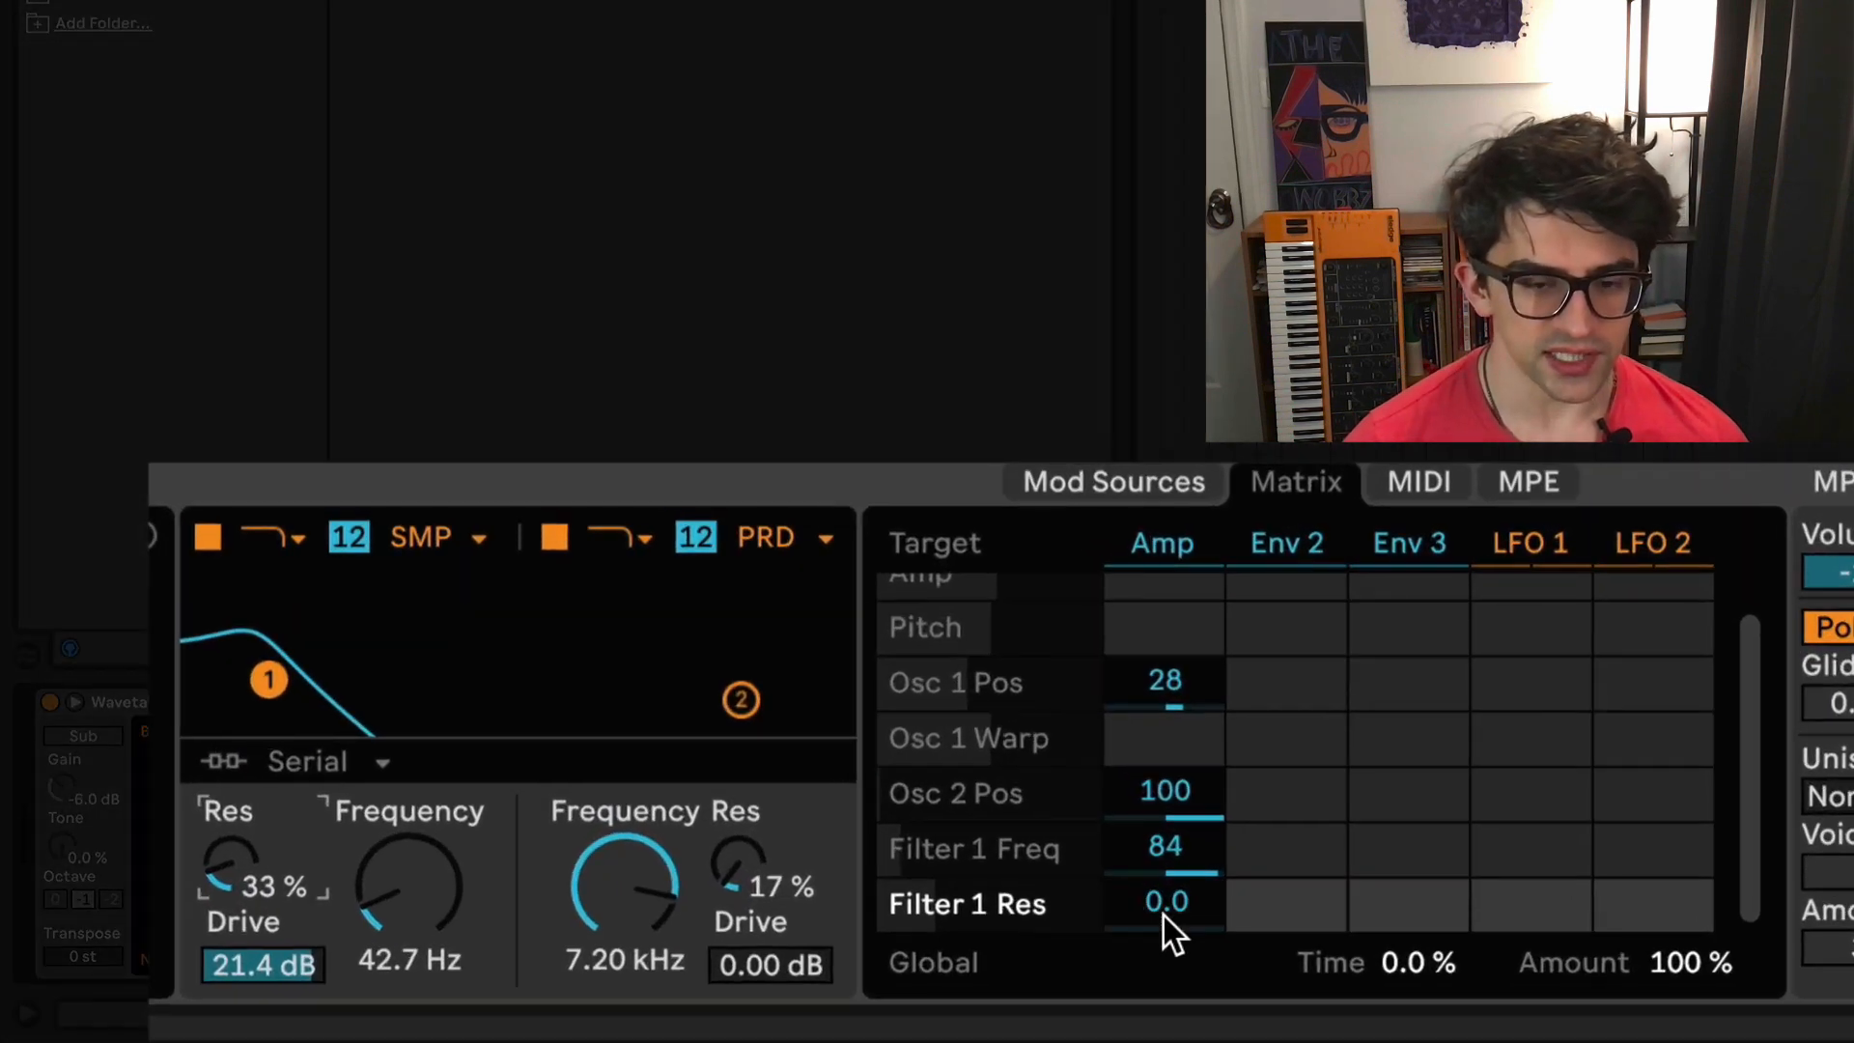
drag(1117, 925, 1118, 1005)
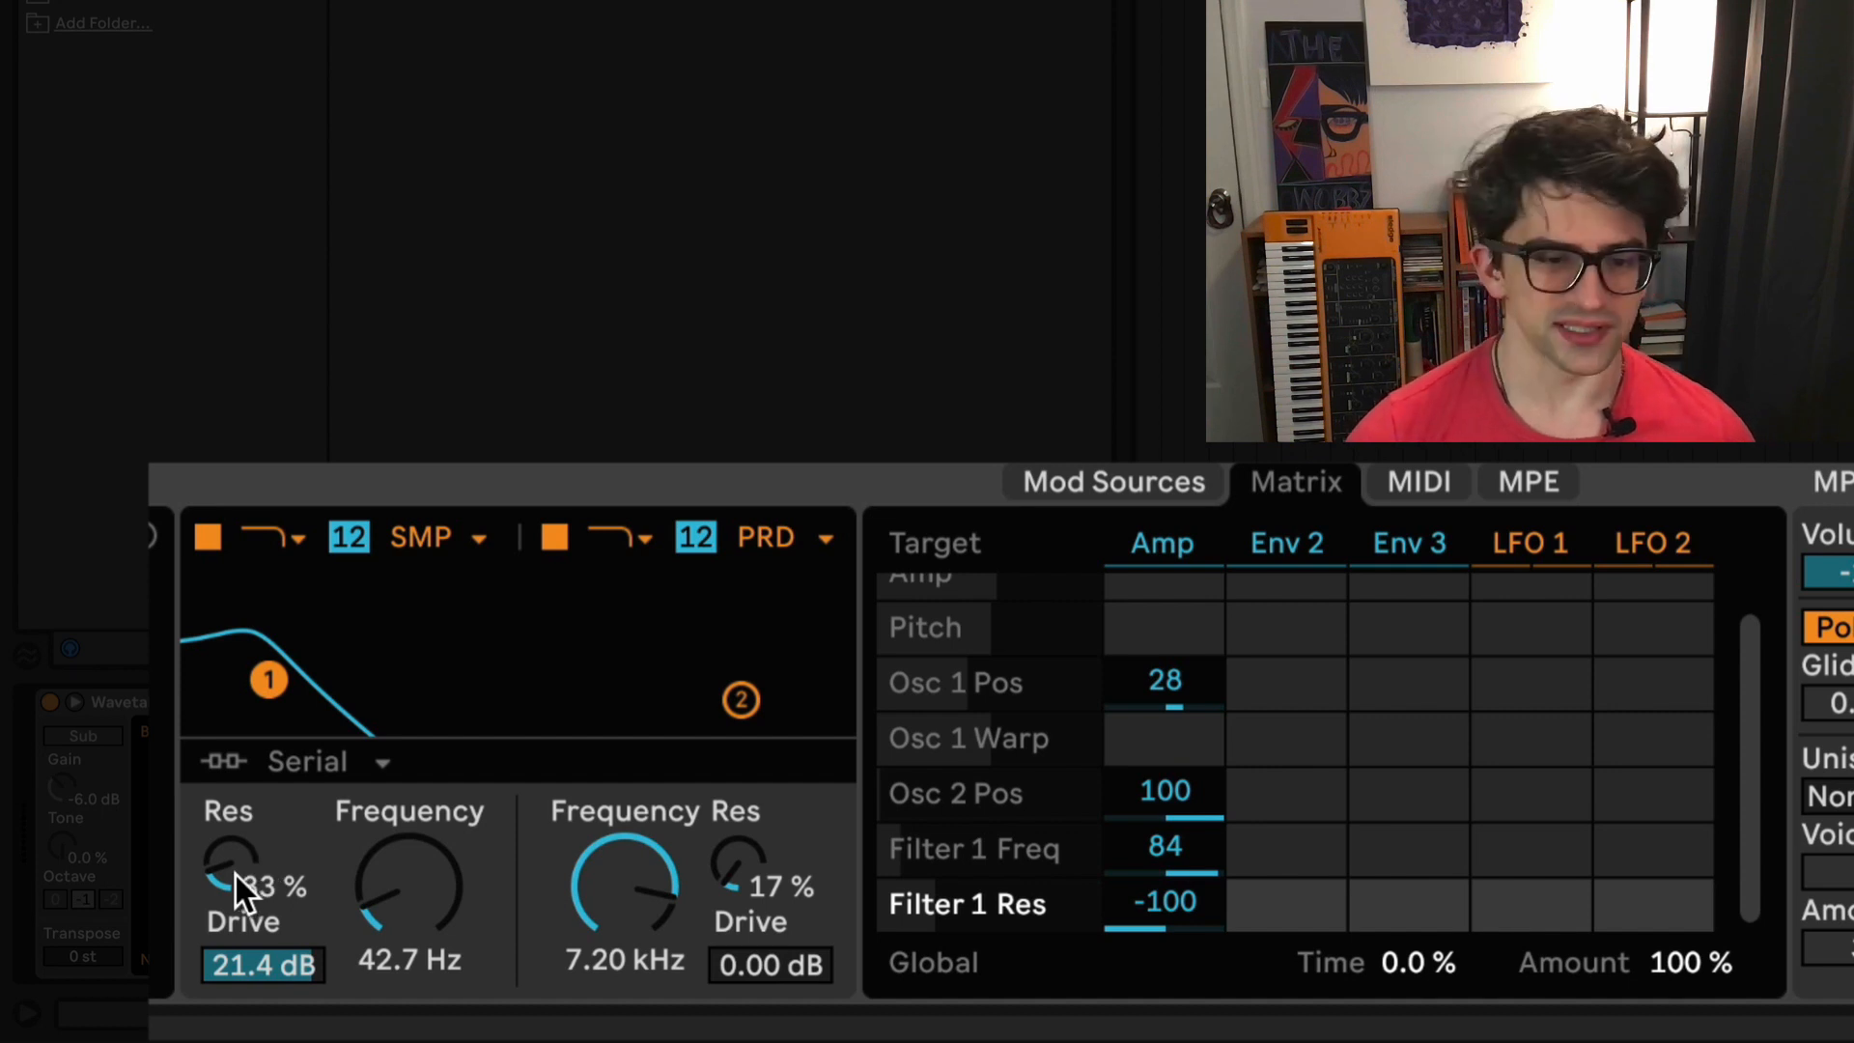
drag(236, 876, 235, 814)
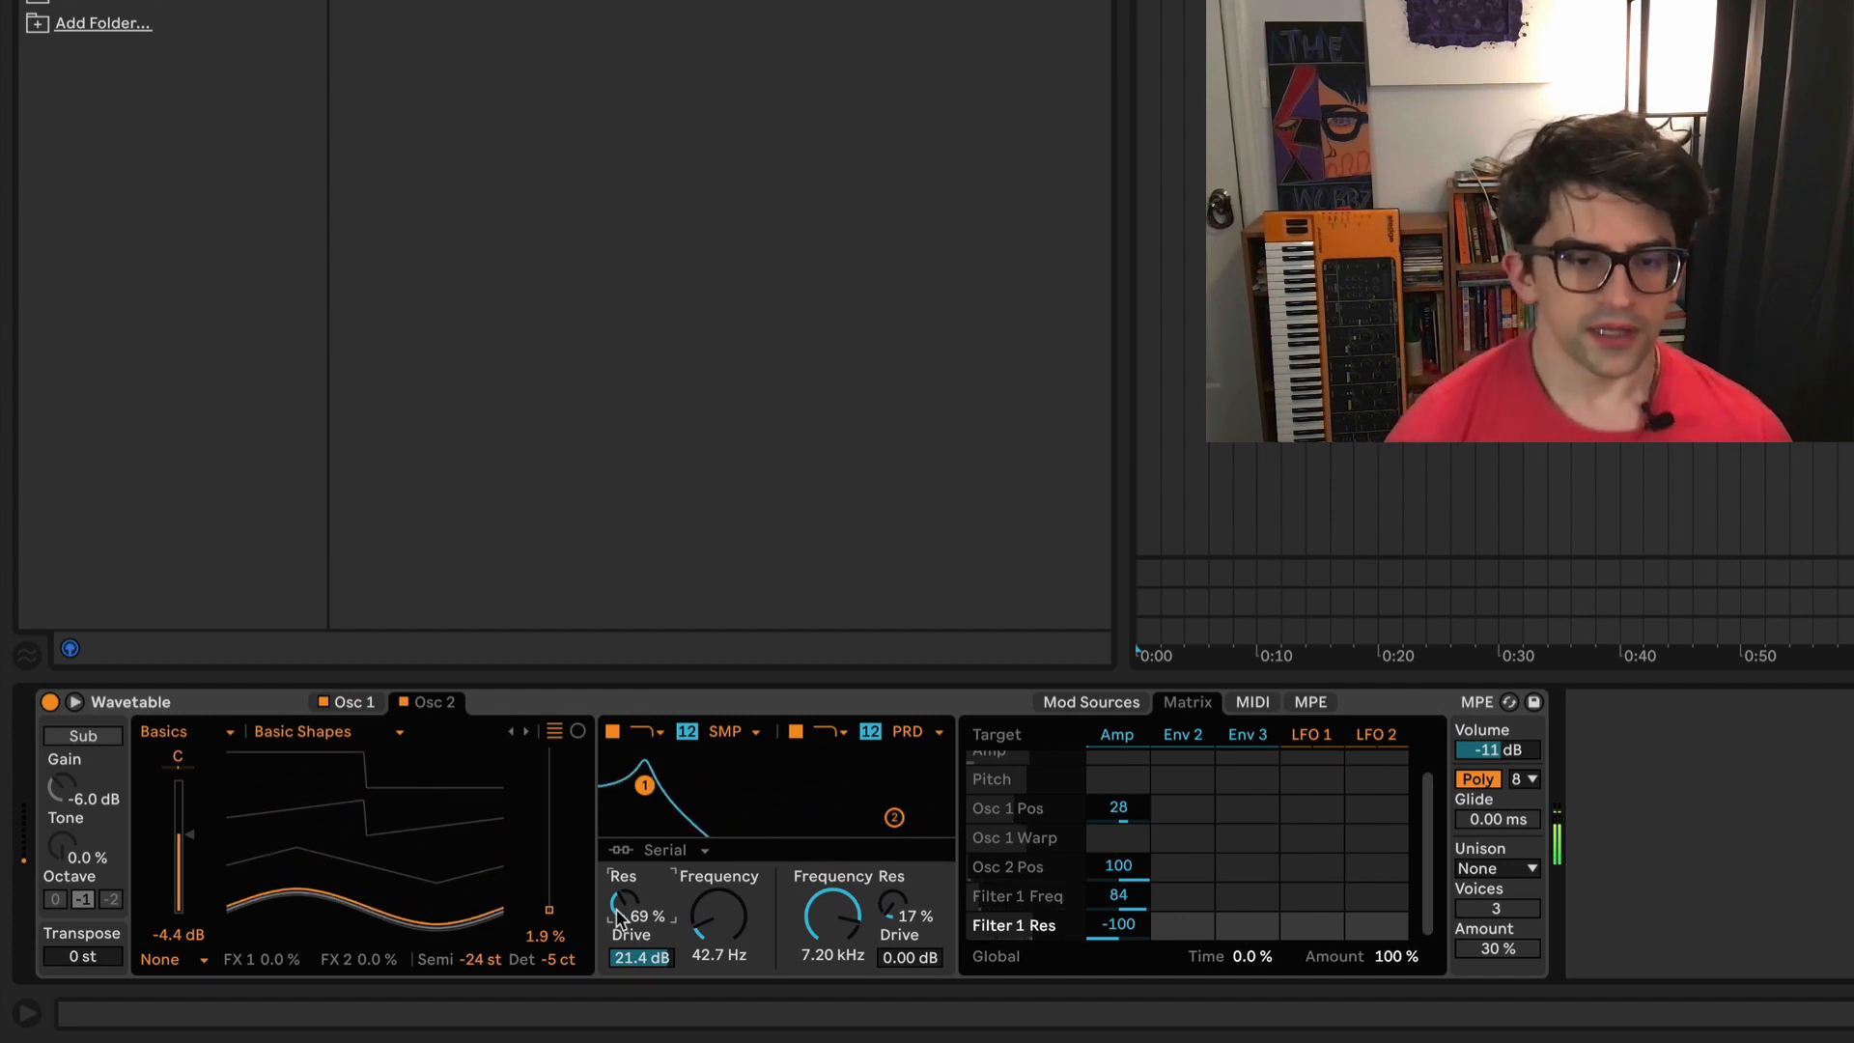
drag(618, 915, 618, 918)
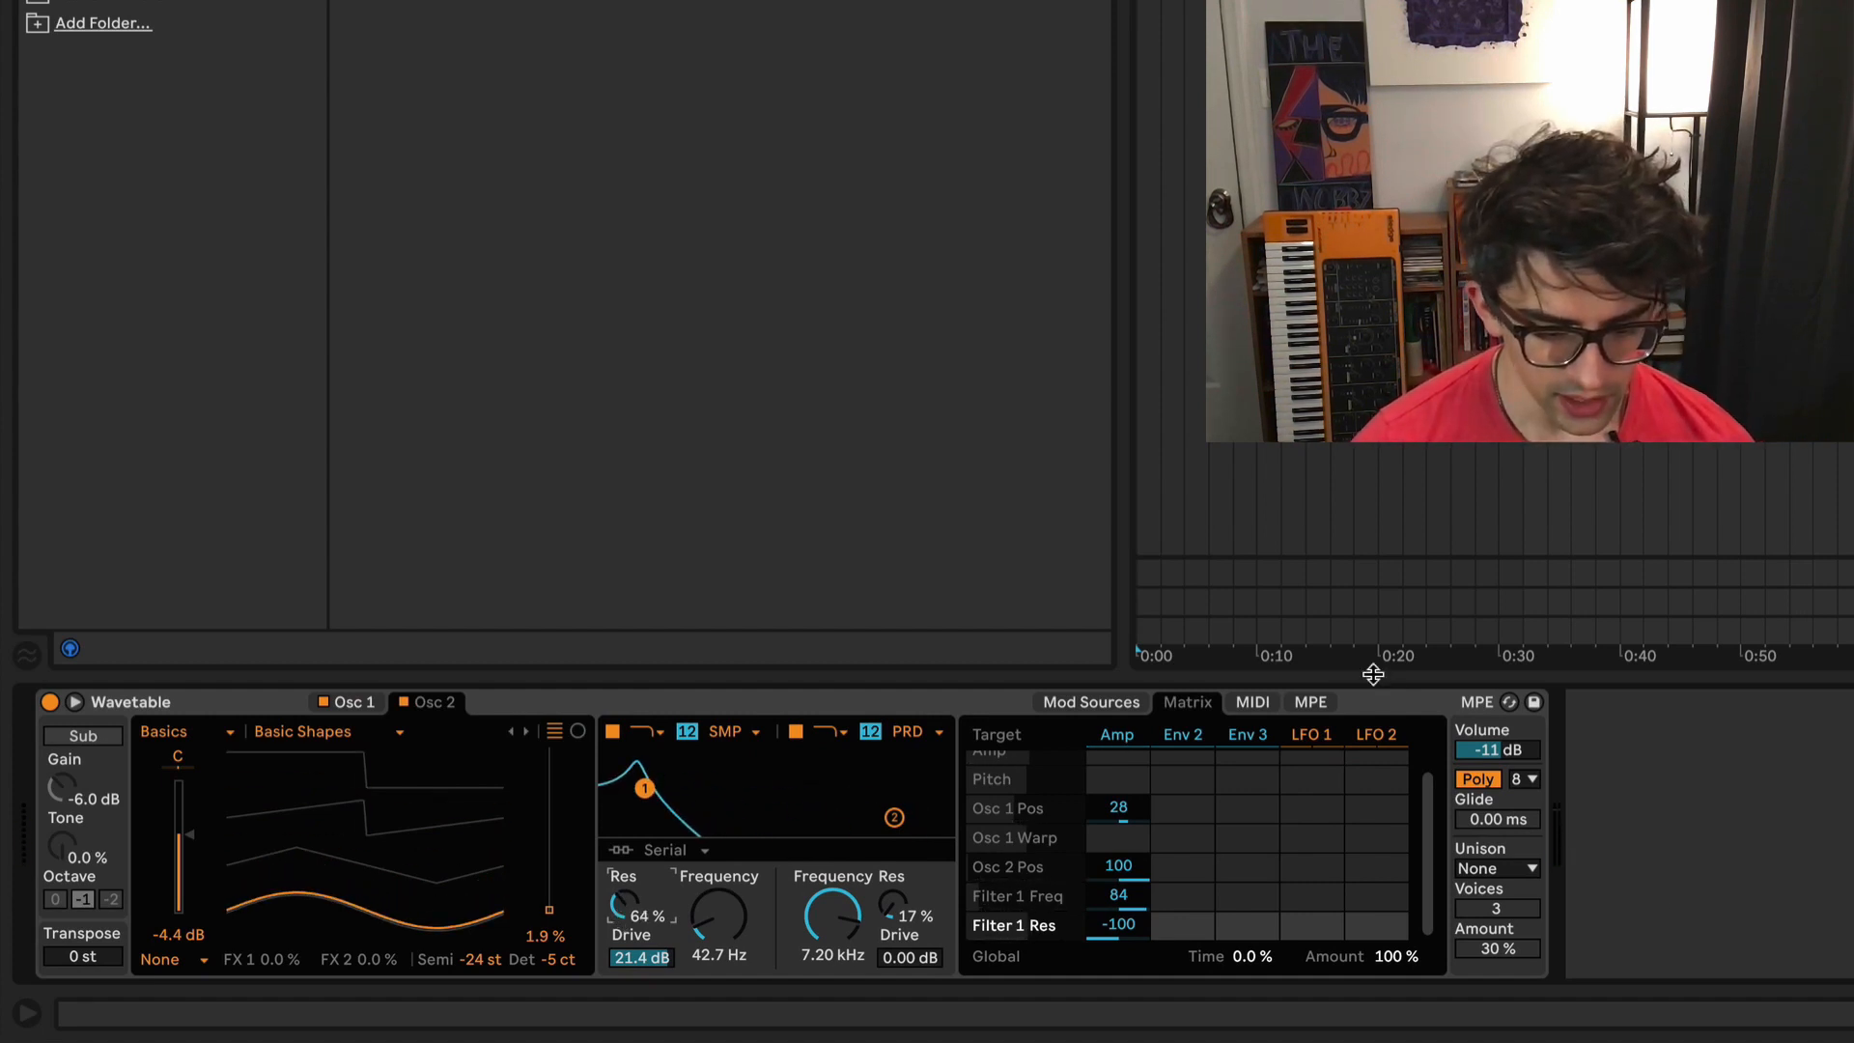
Step: Shape envelope 2 with a slightly raised initial level, 10.3 s attack, 2.04 s decay, 0 % sustain and the peak at zero
scroll(1184, 853, up, 1)
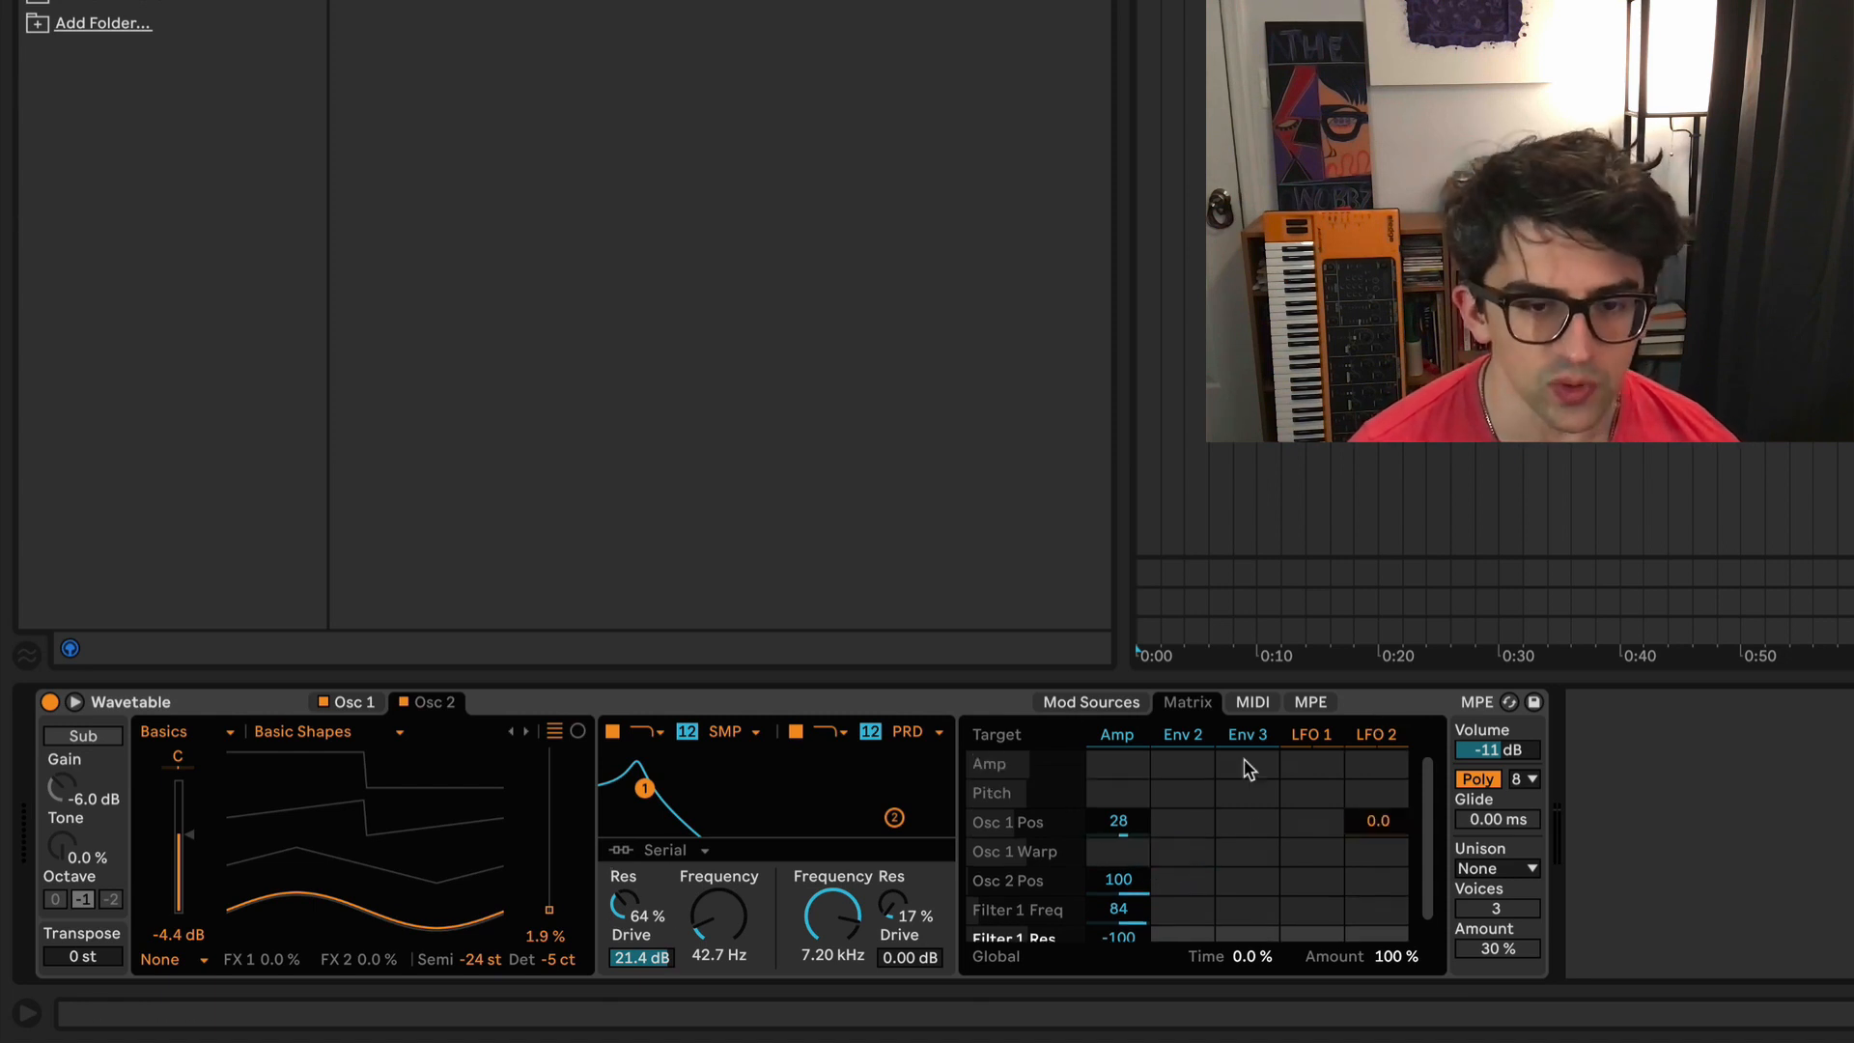
click(1093, 702)
click(1089, 705)
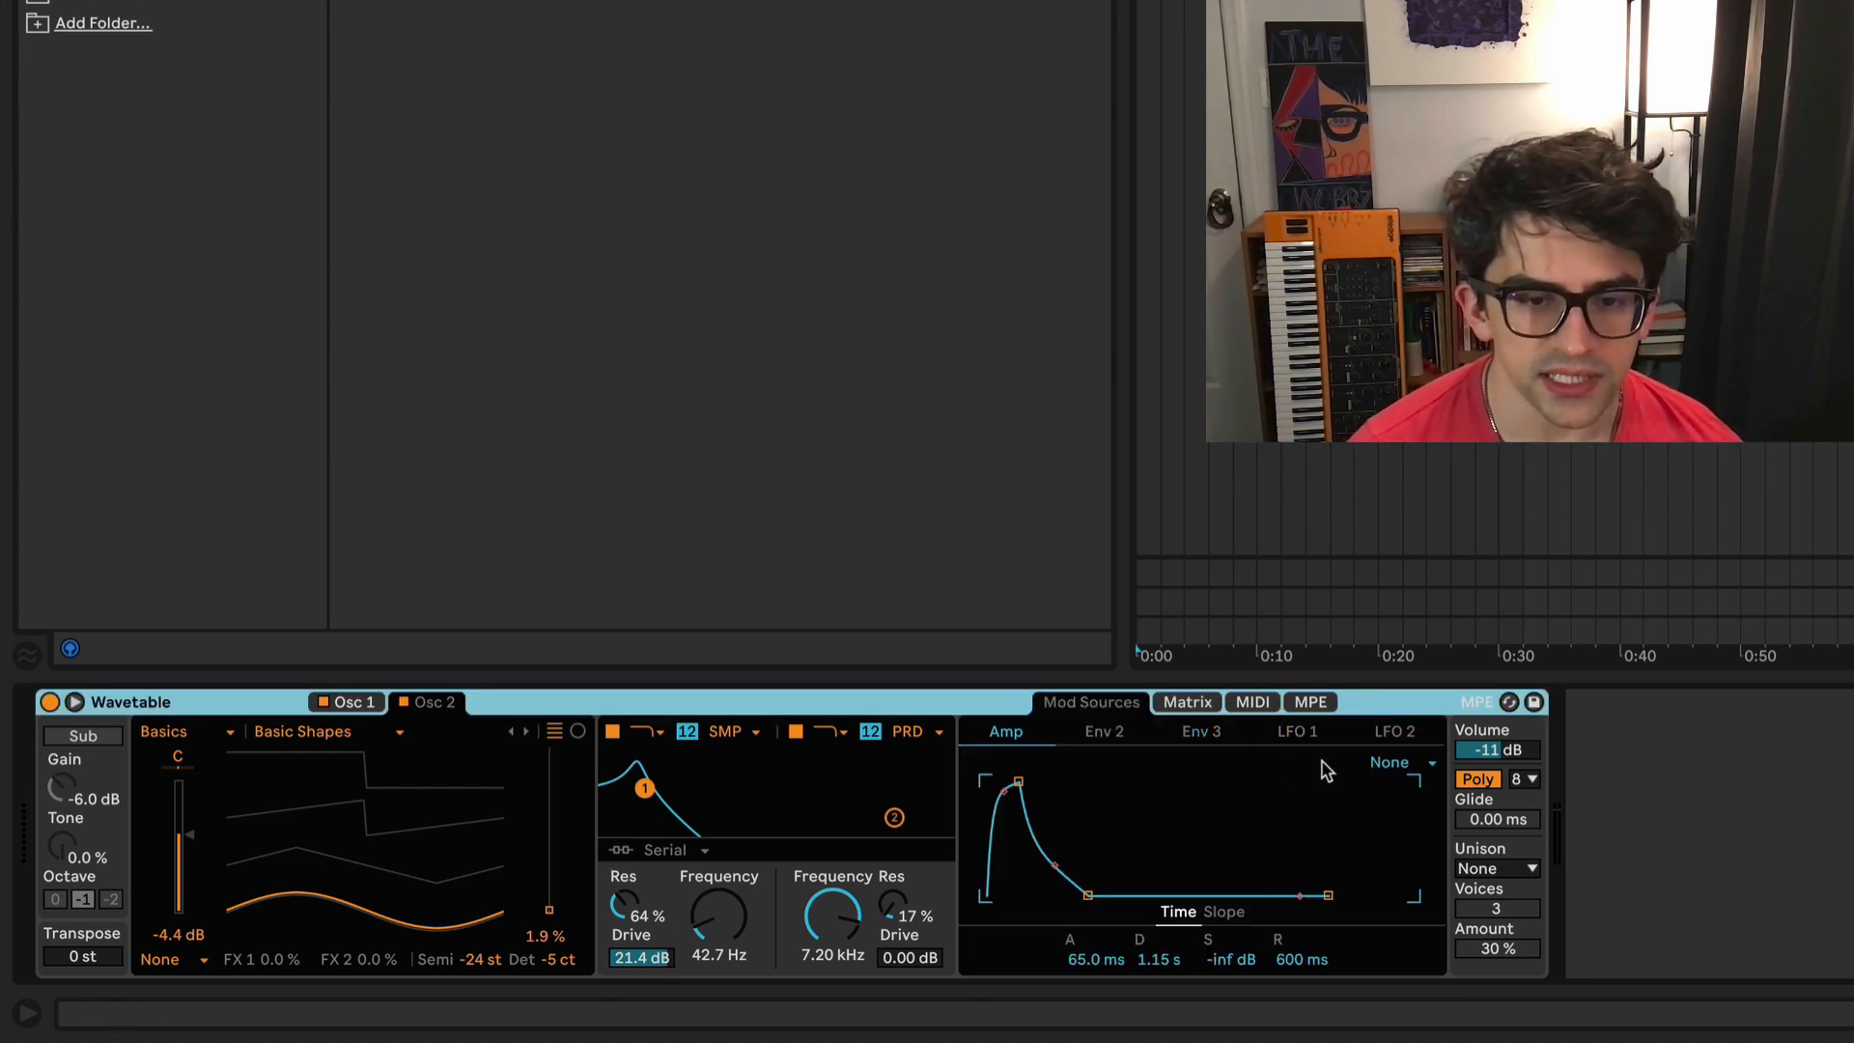
click(1103, 736)
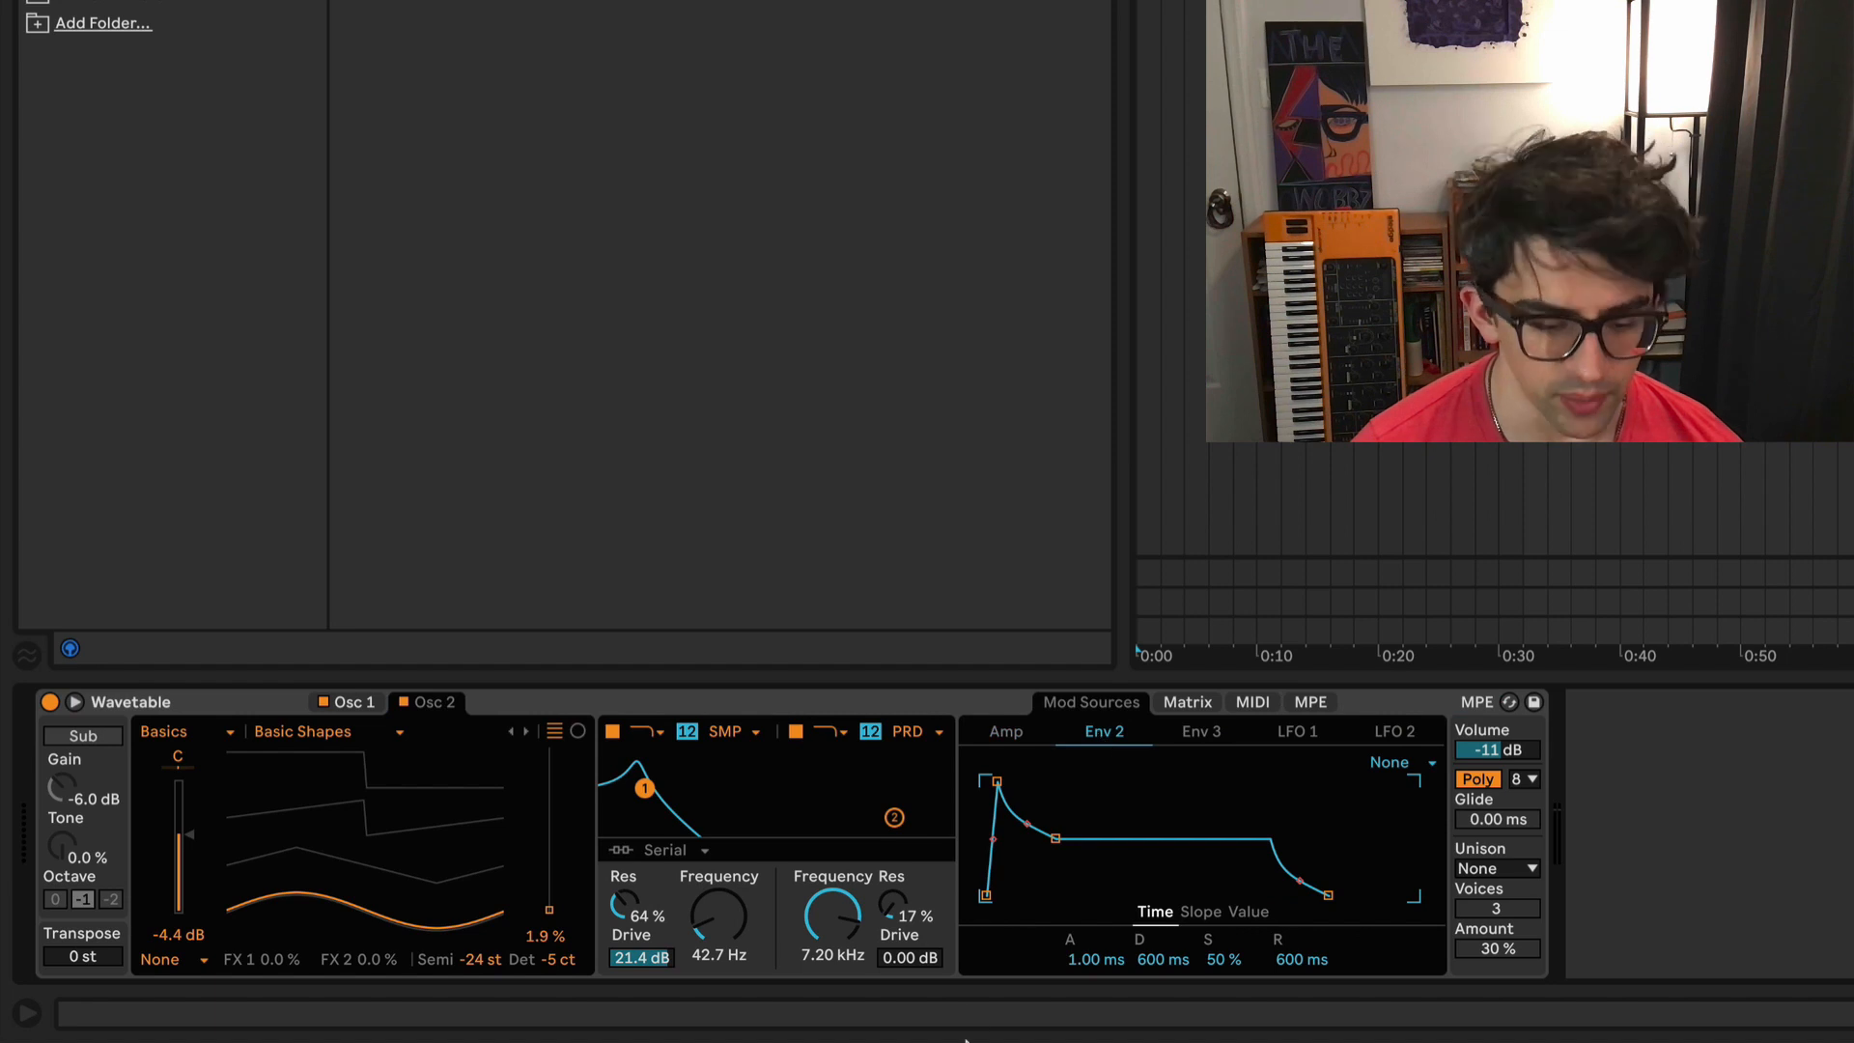
drag(1056, 839, 1125, 894)
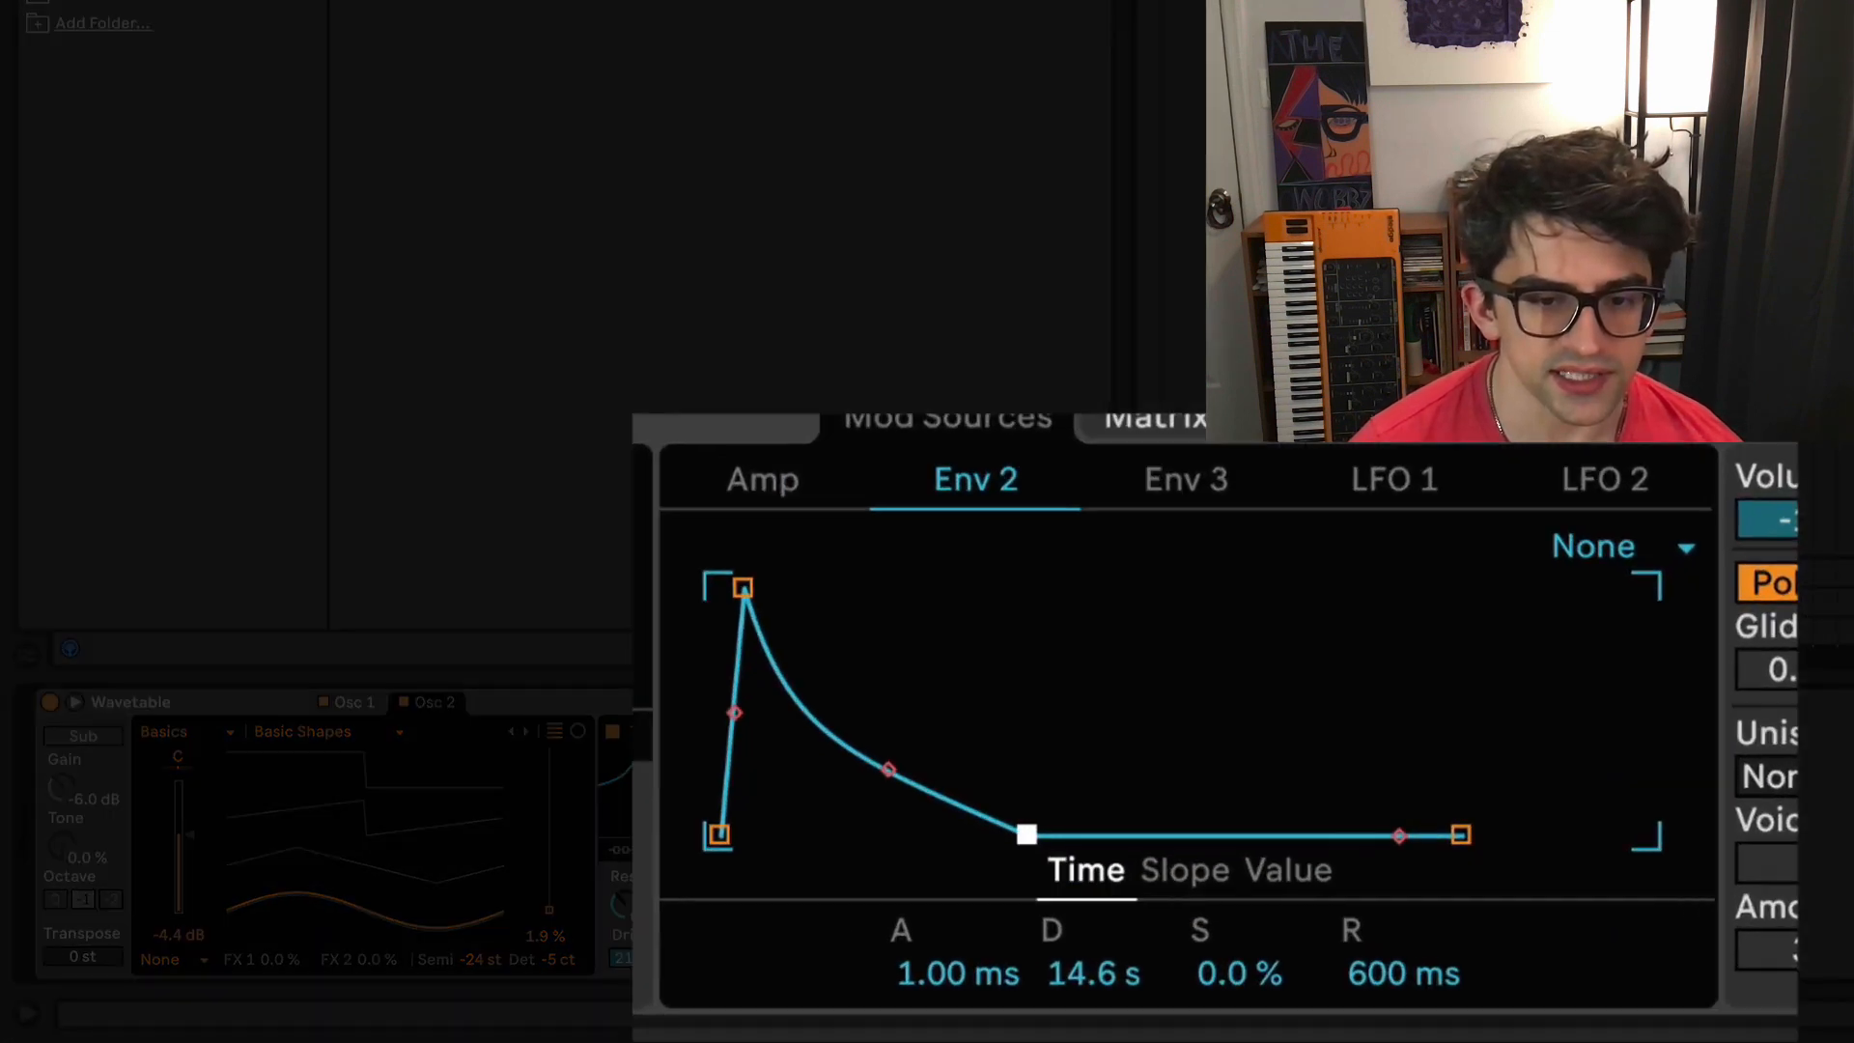
drag(1027, 835, 916, 835)
drag(742, 587, 710, 793)
drag(854, 832, 928, 827)
drag(719, 801, 720, 808)
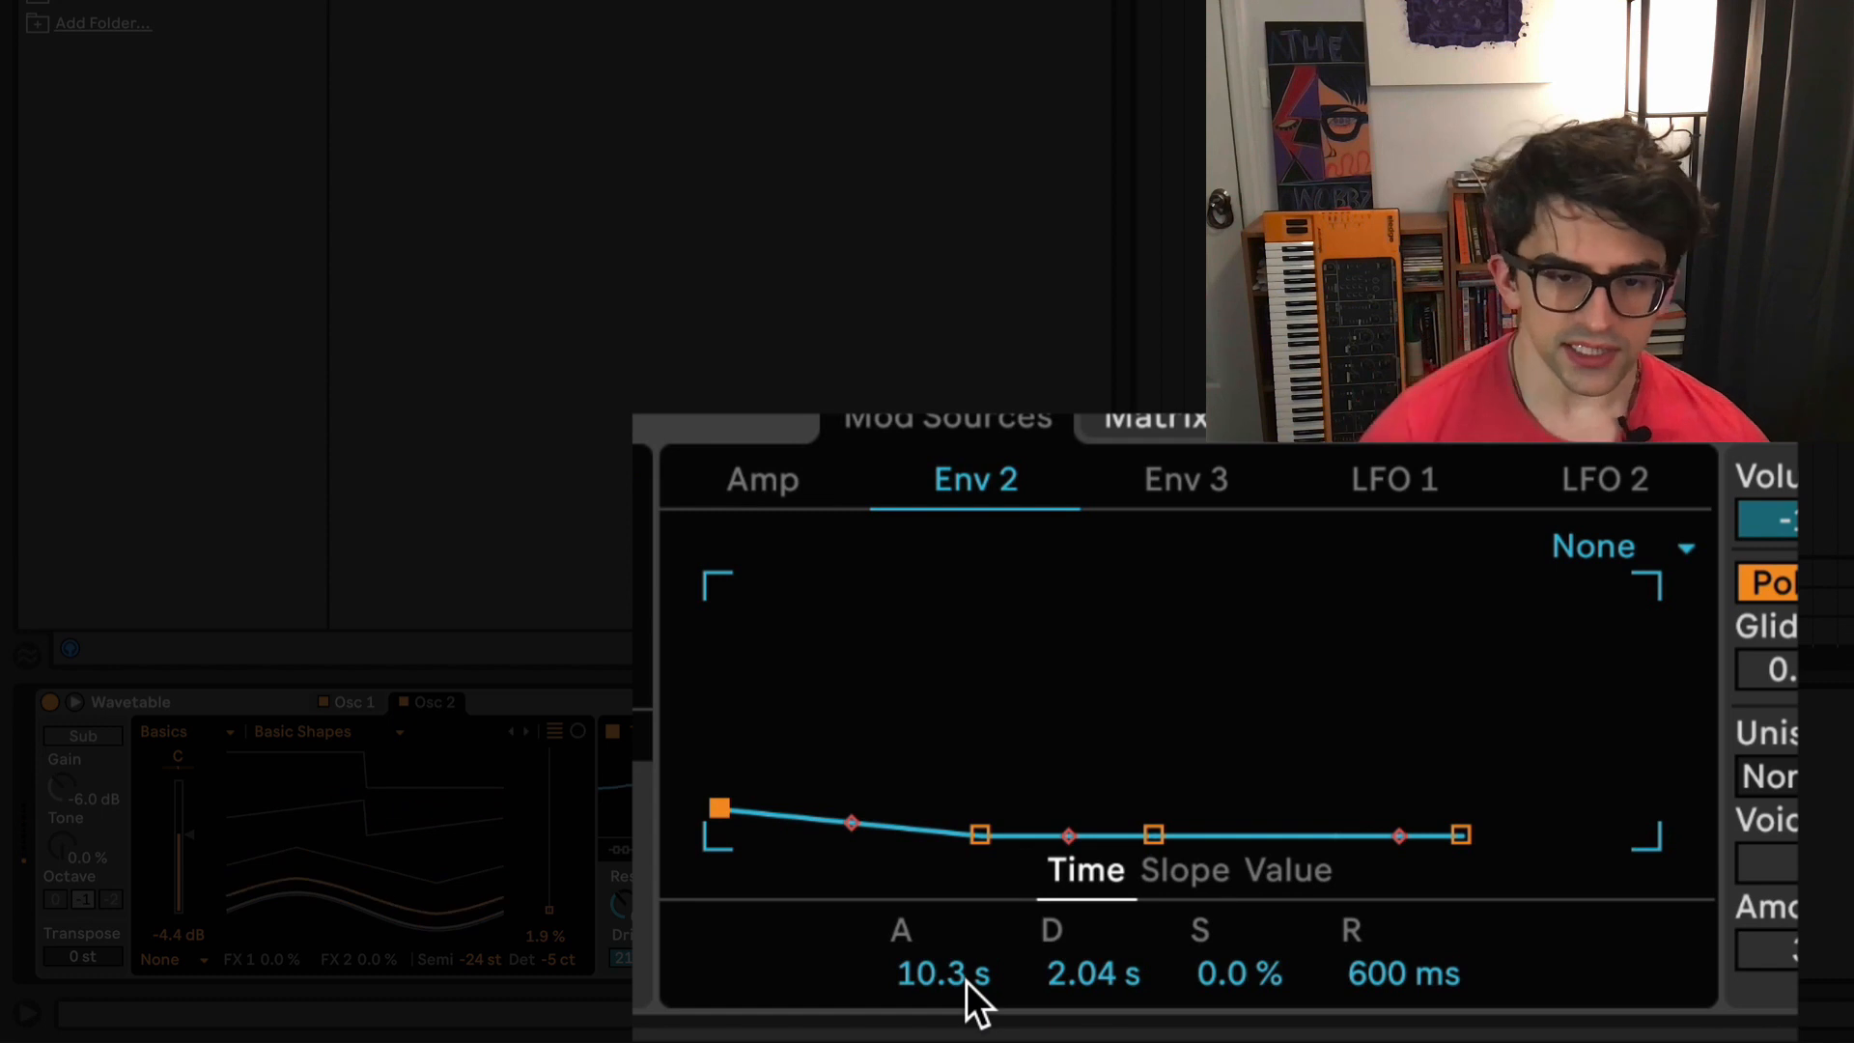
Step: Add both oscillators' pitch as modulation targets of envelope 2, with an amount of 1.5 for oscillator 1
click(1174, 425)
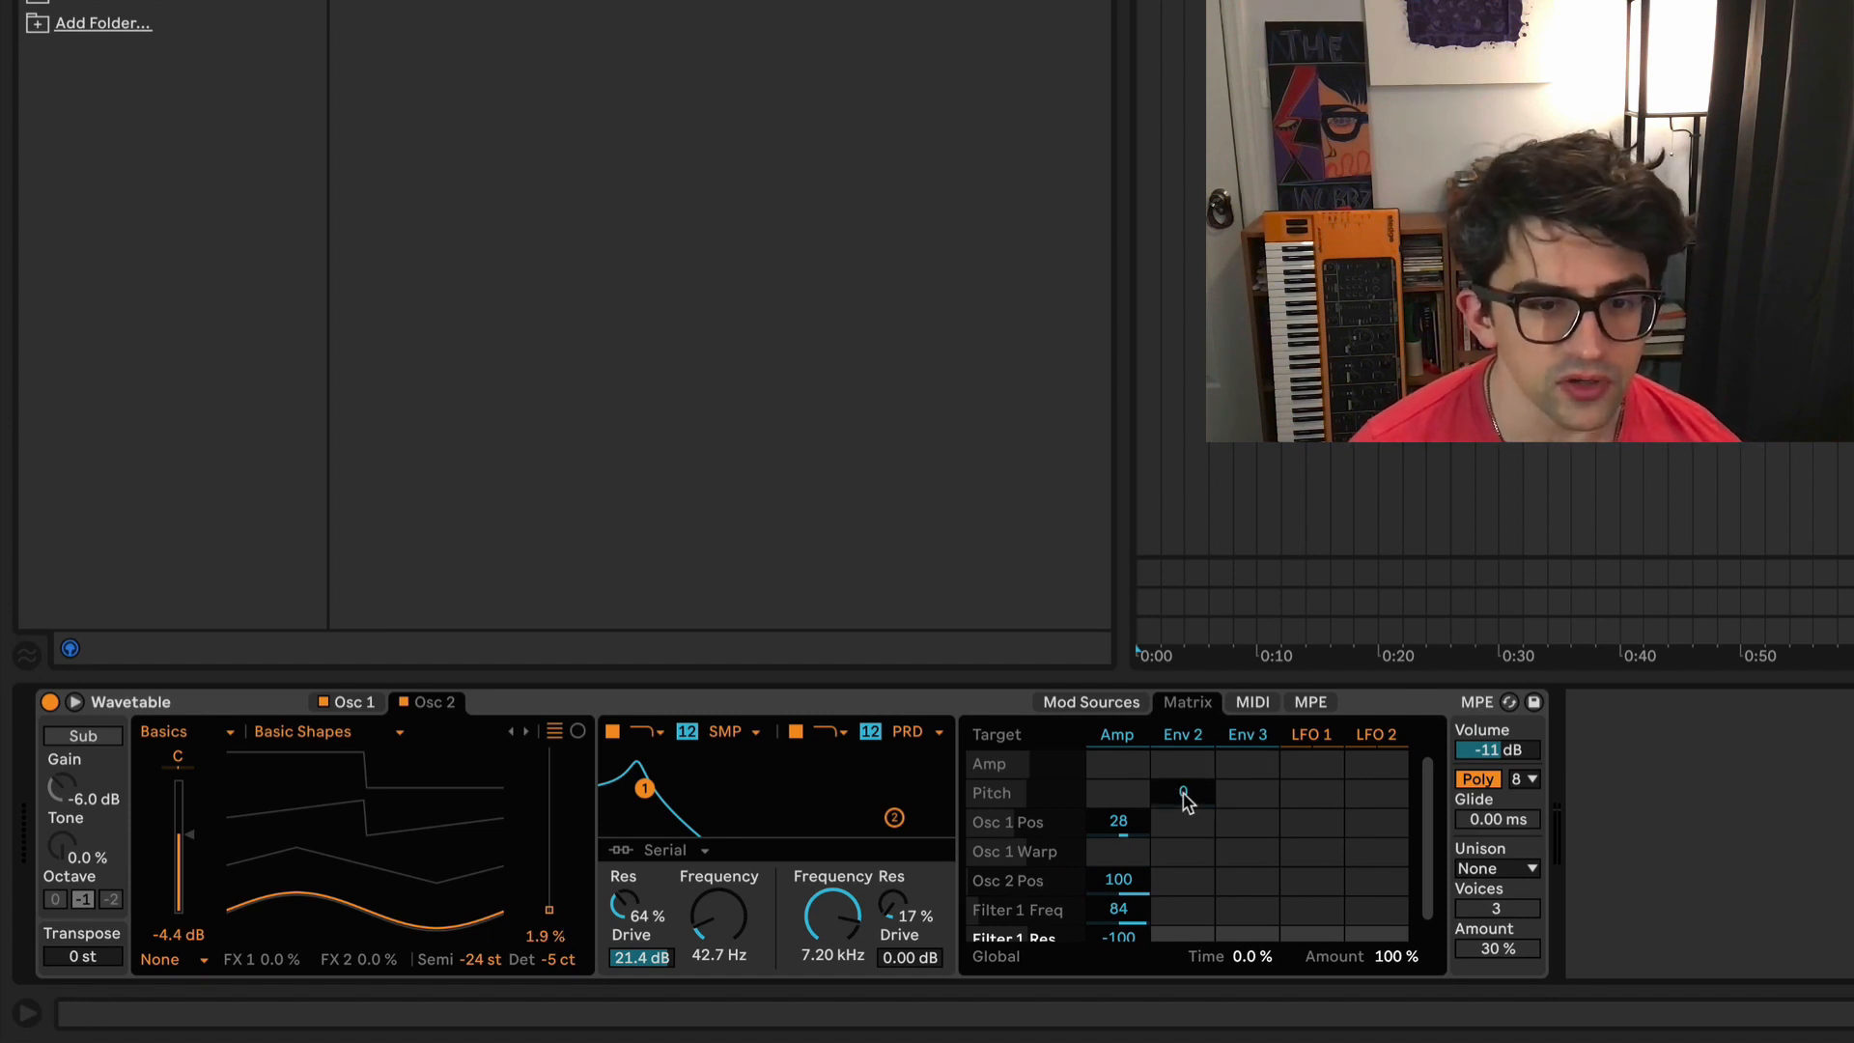
click(1249, 908)
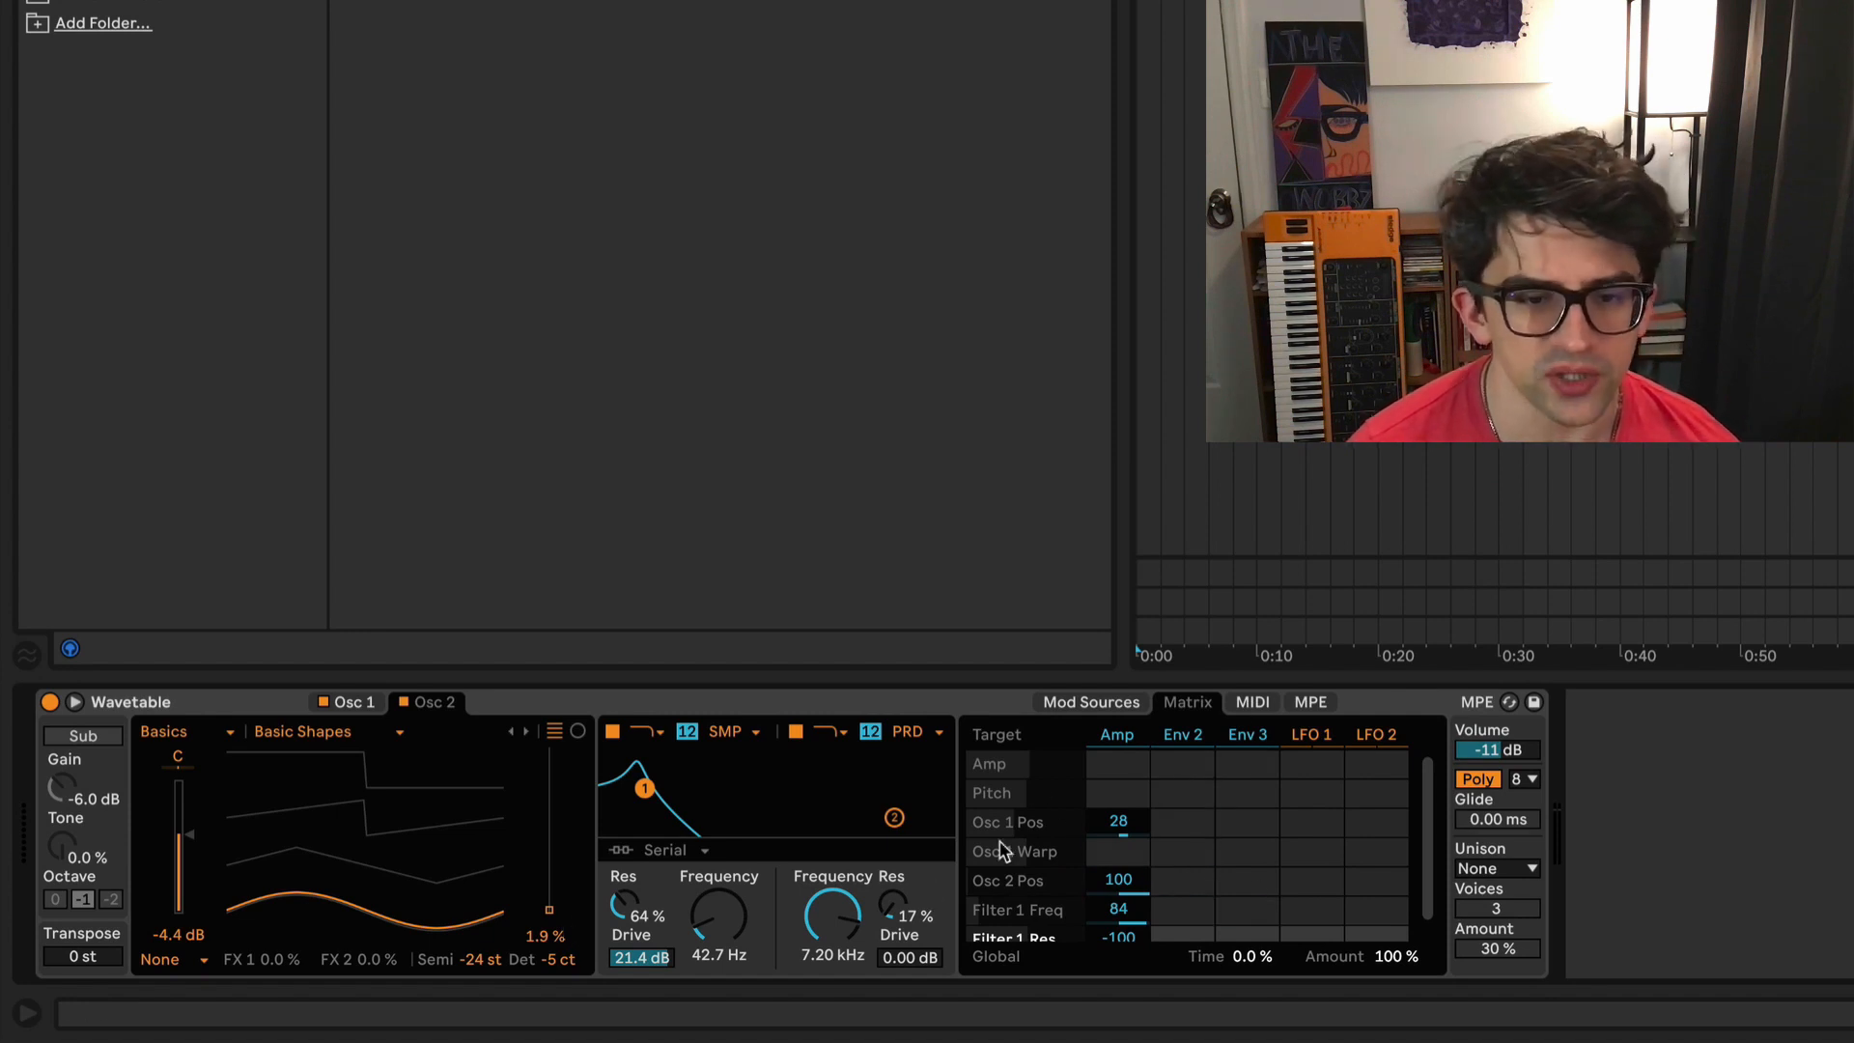
click(349, 702)
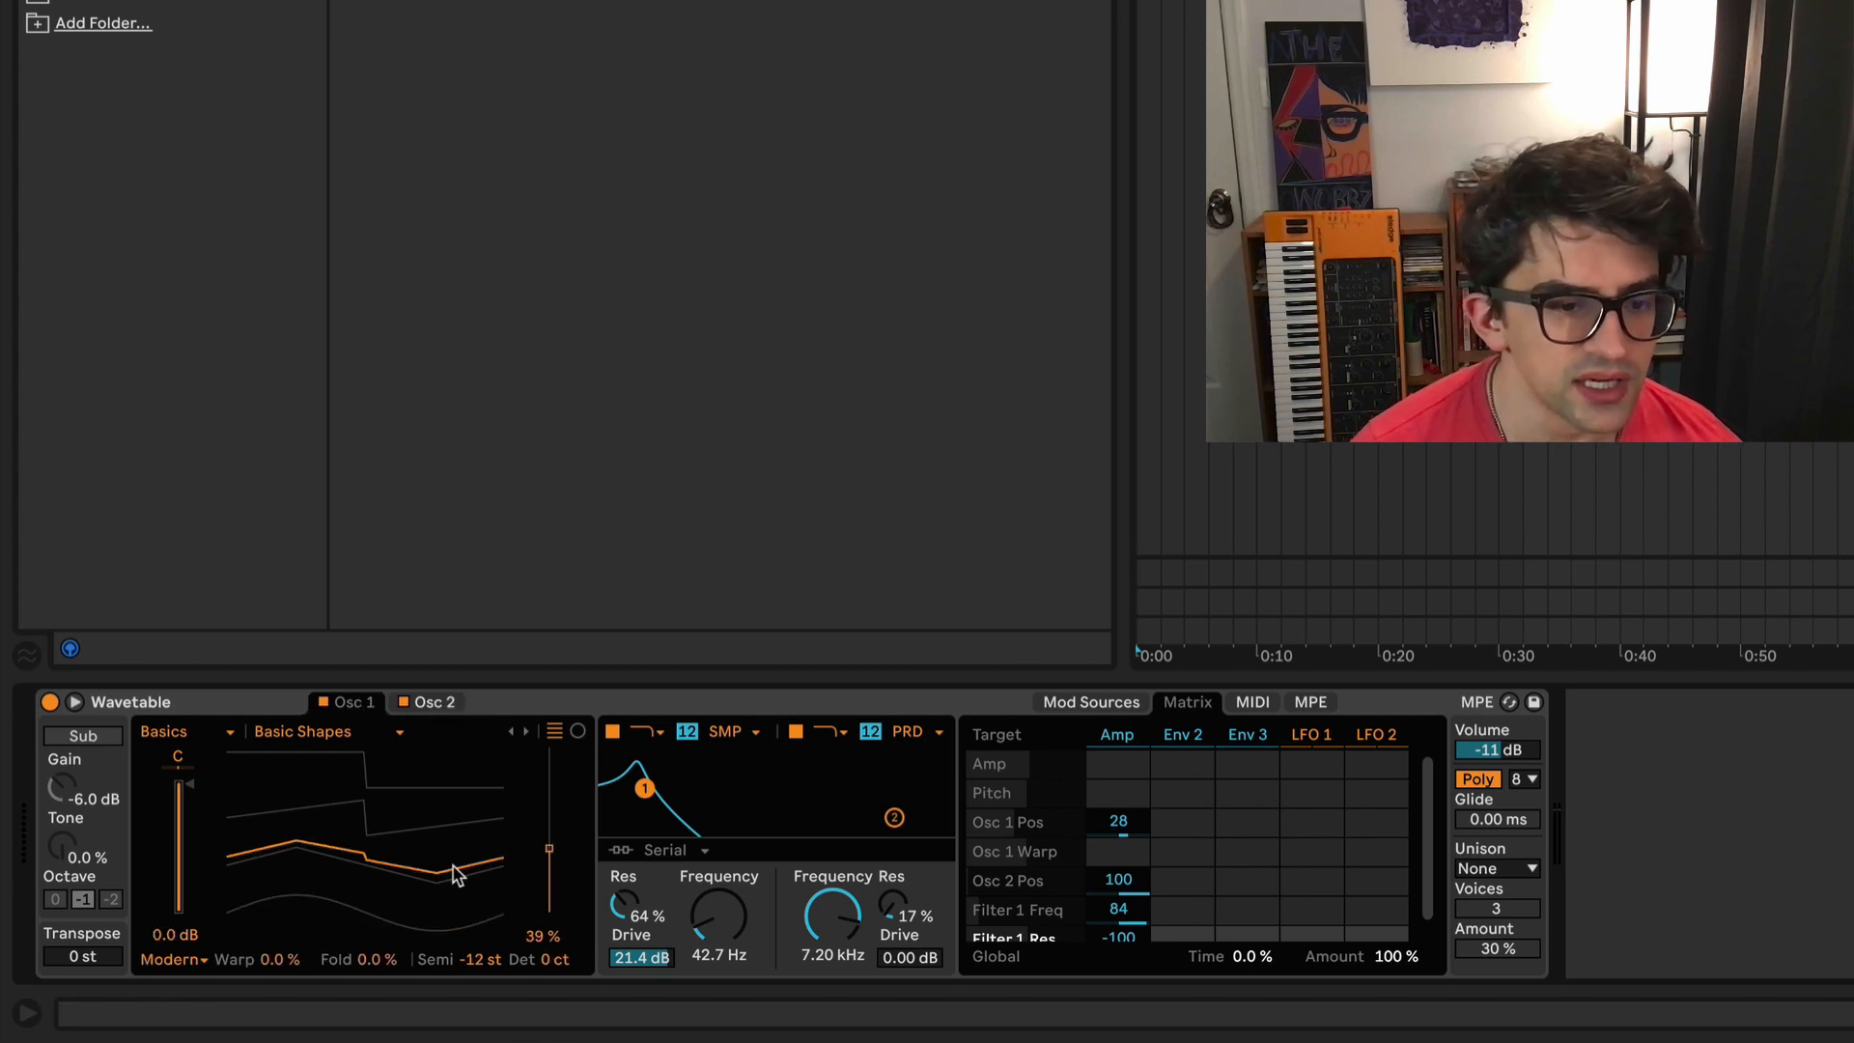
click(544, 961)
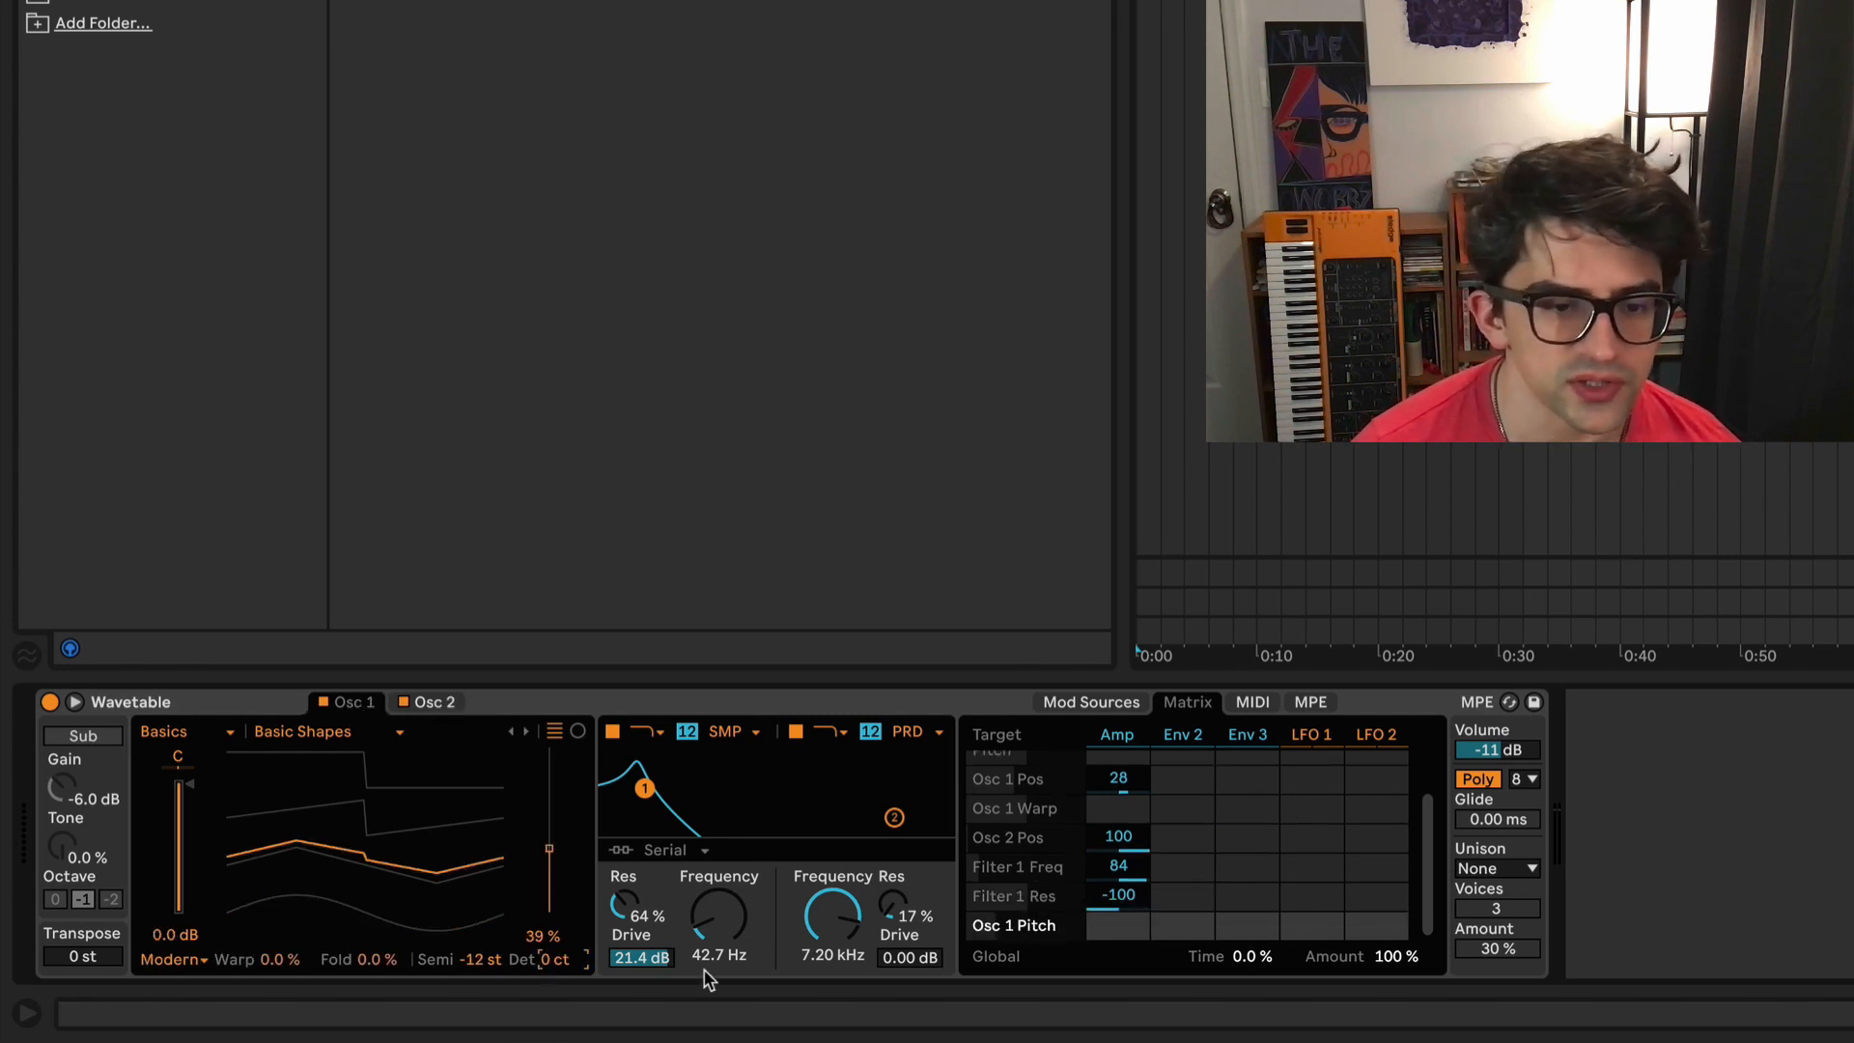
click(430, 702)
click(570, 962)
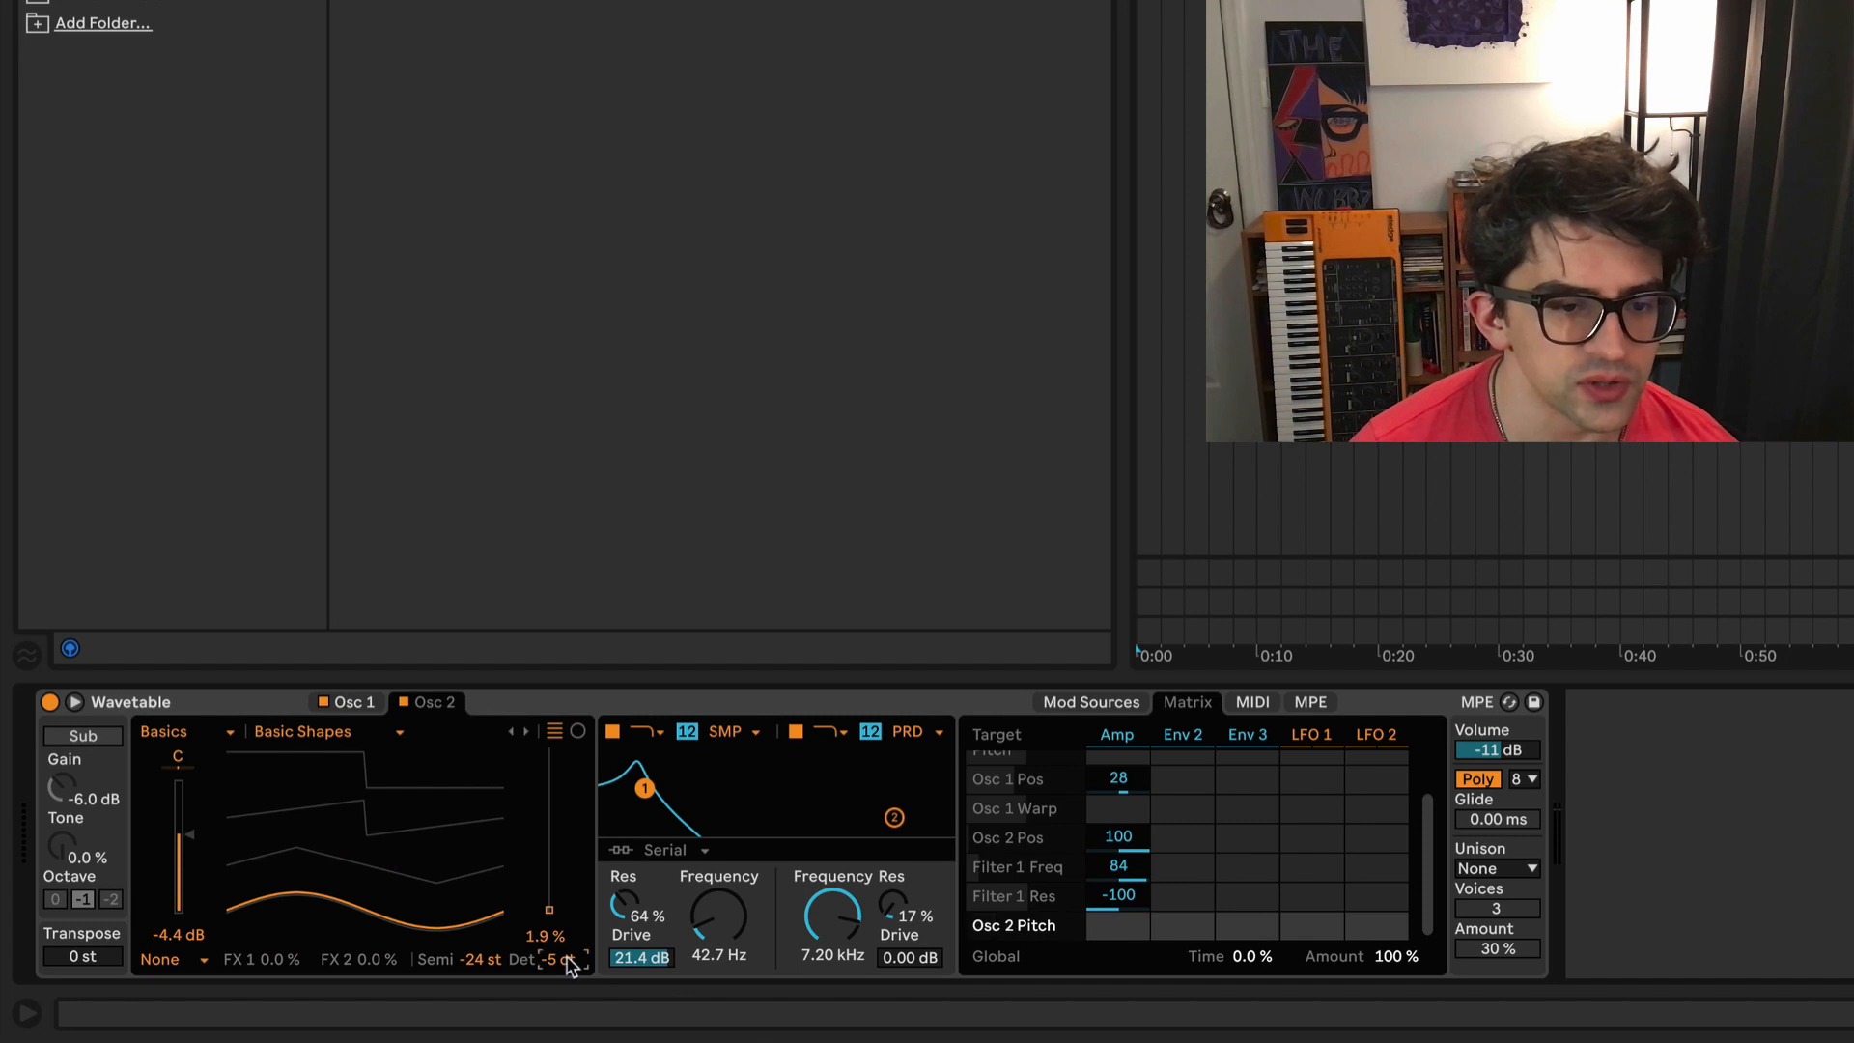
click(350, 702)
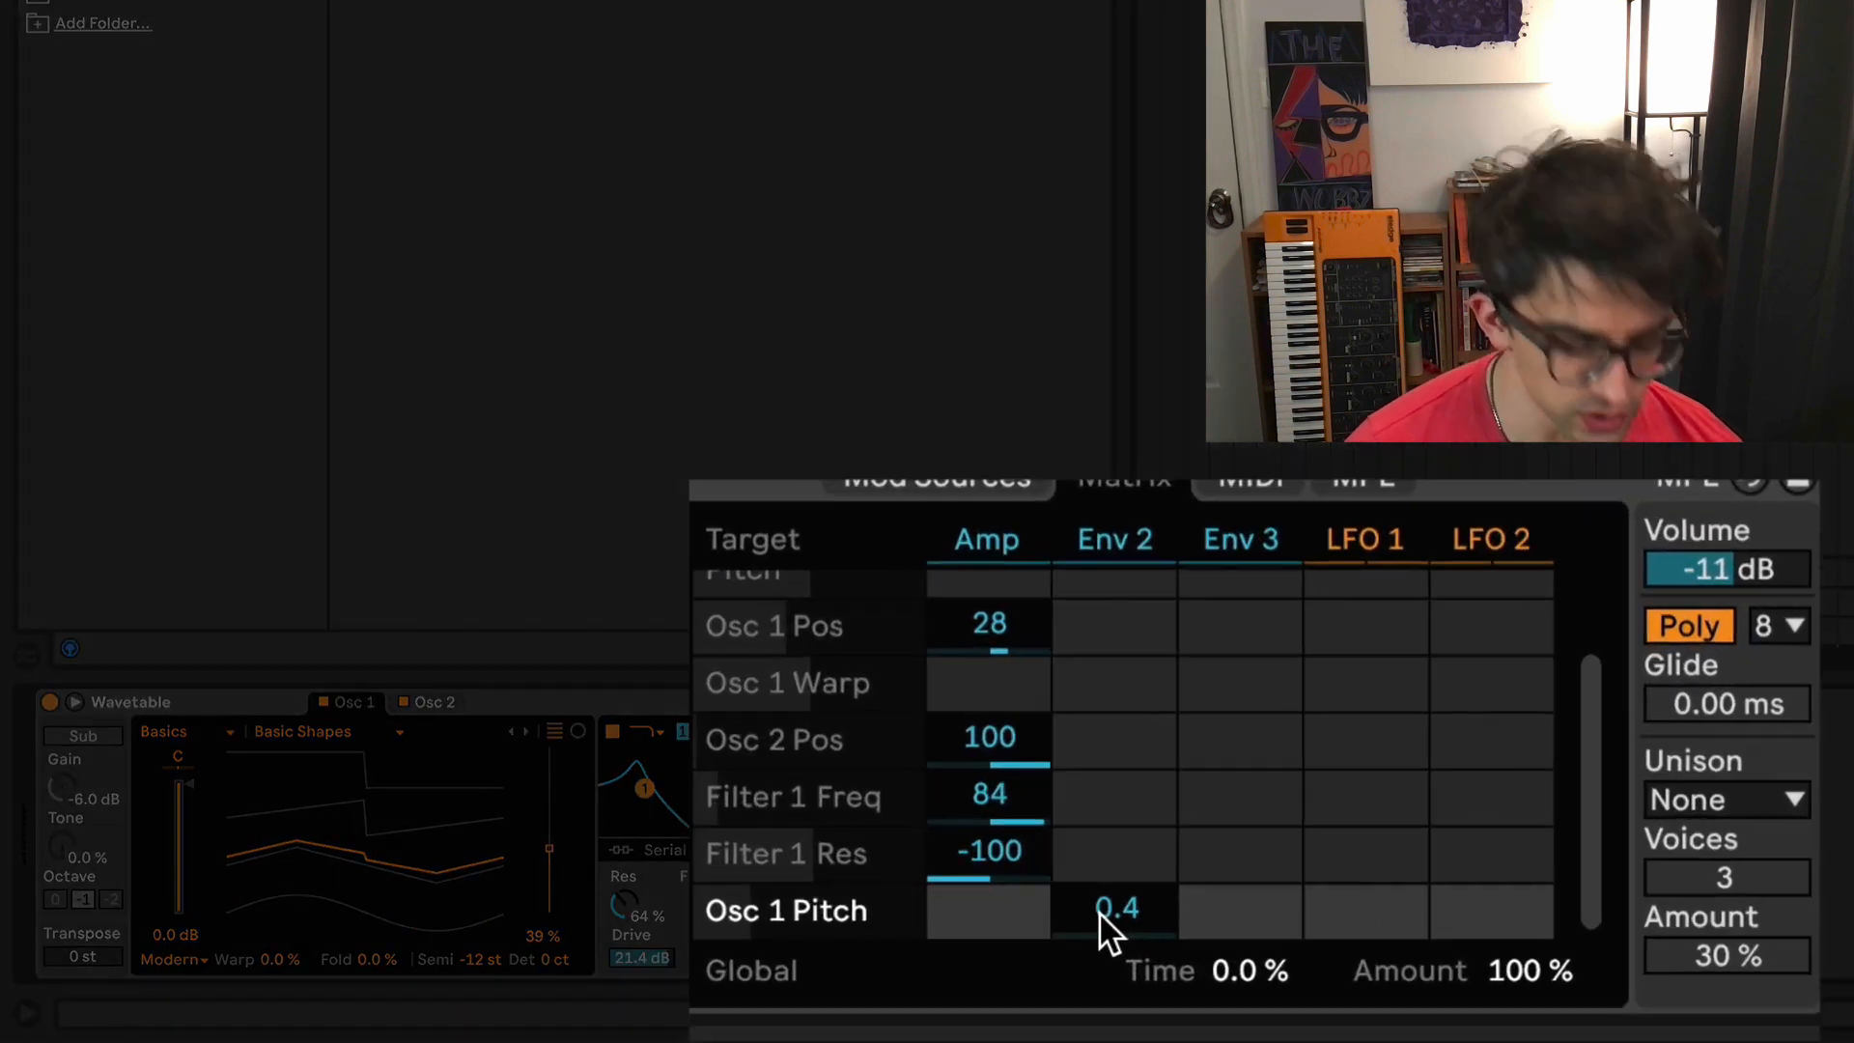
double_click(1174, 926)
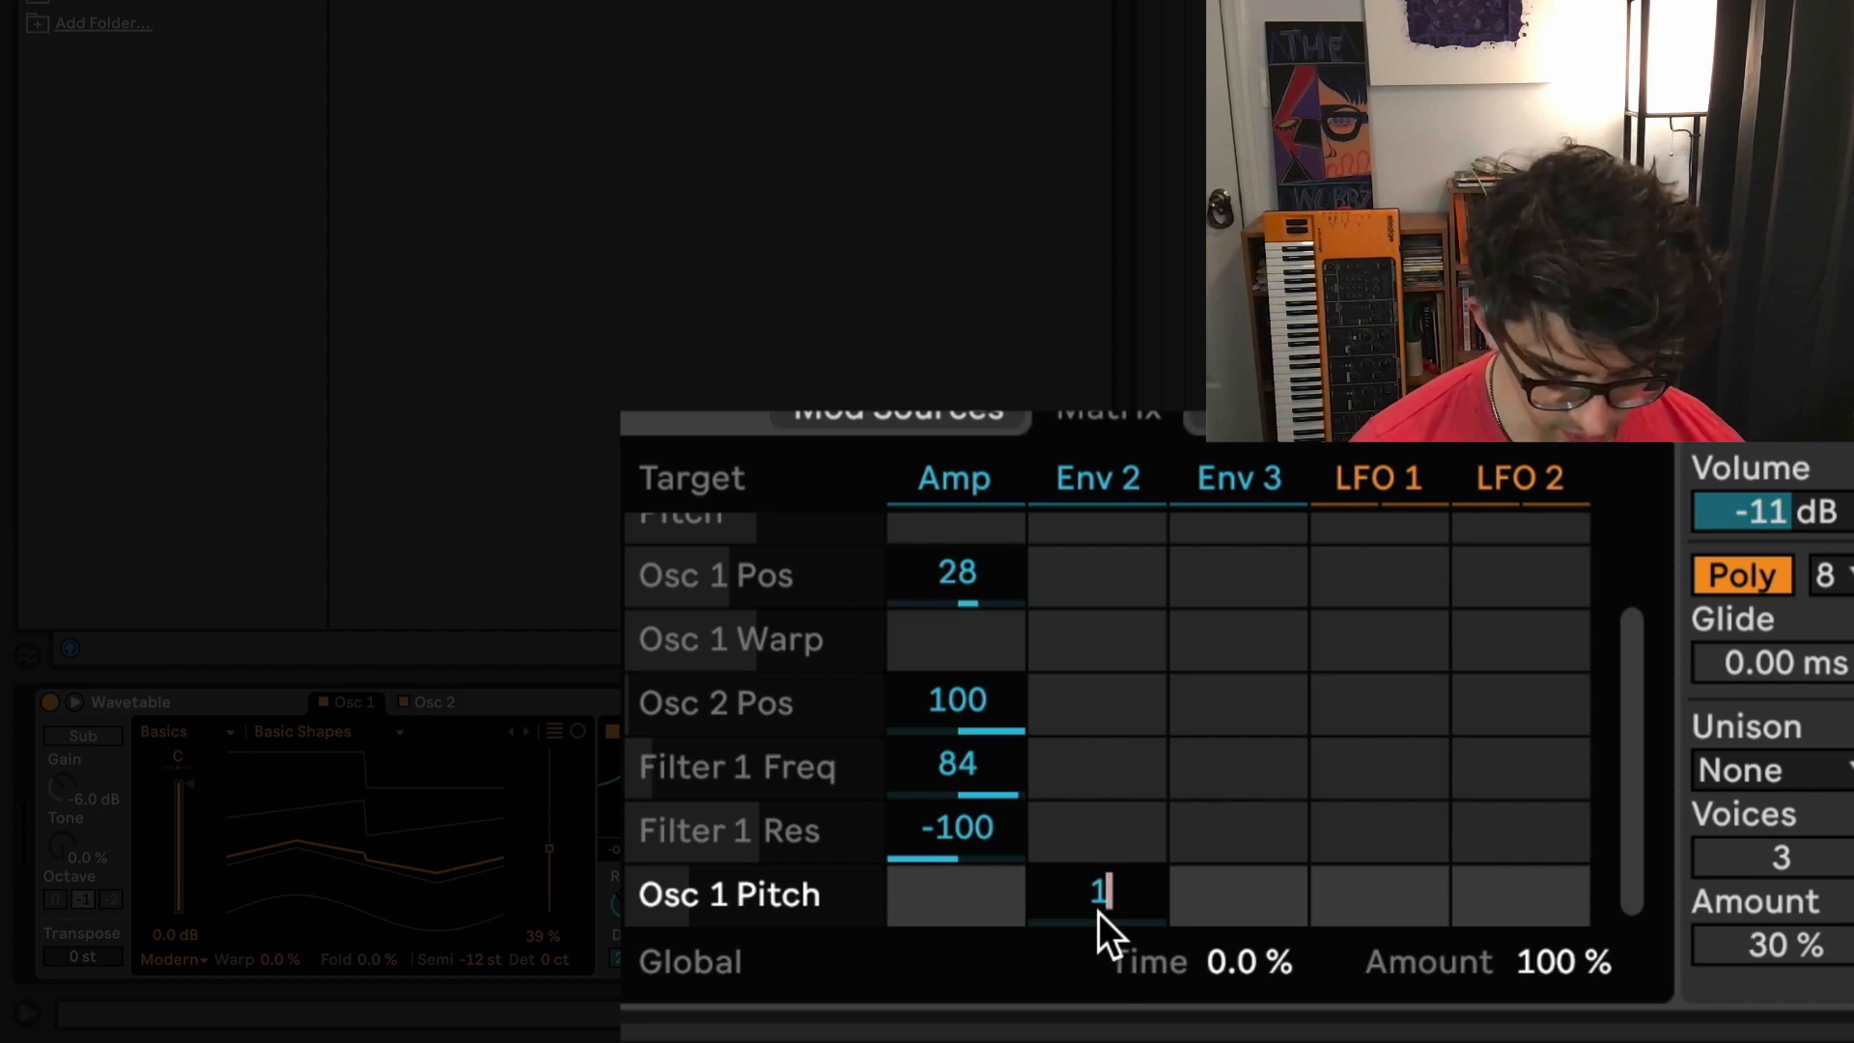
click(417, 700)
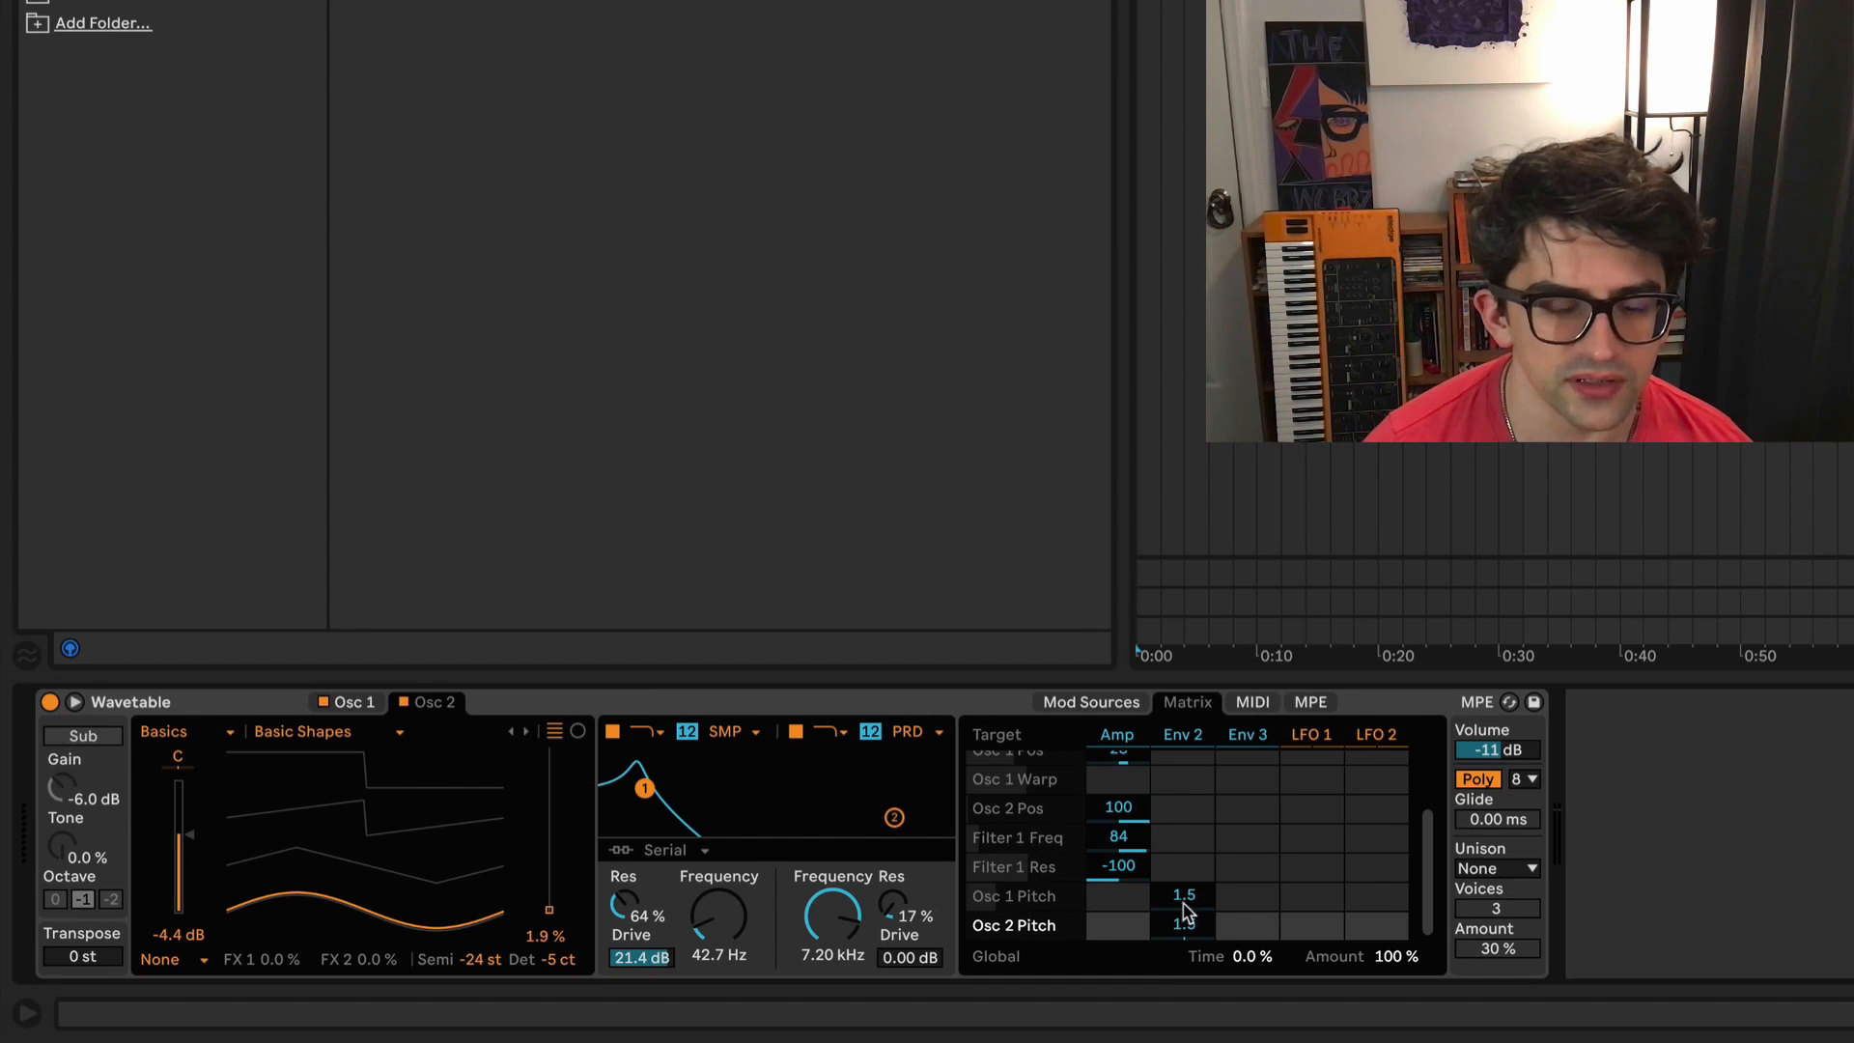
Step: Set envelope 2's modulation amount to 10 for both oscillator 1's and oscillator 2's pitch
drag(1184, 899, 1188, 901)
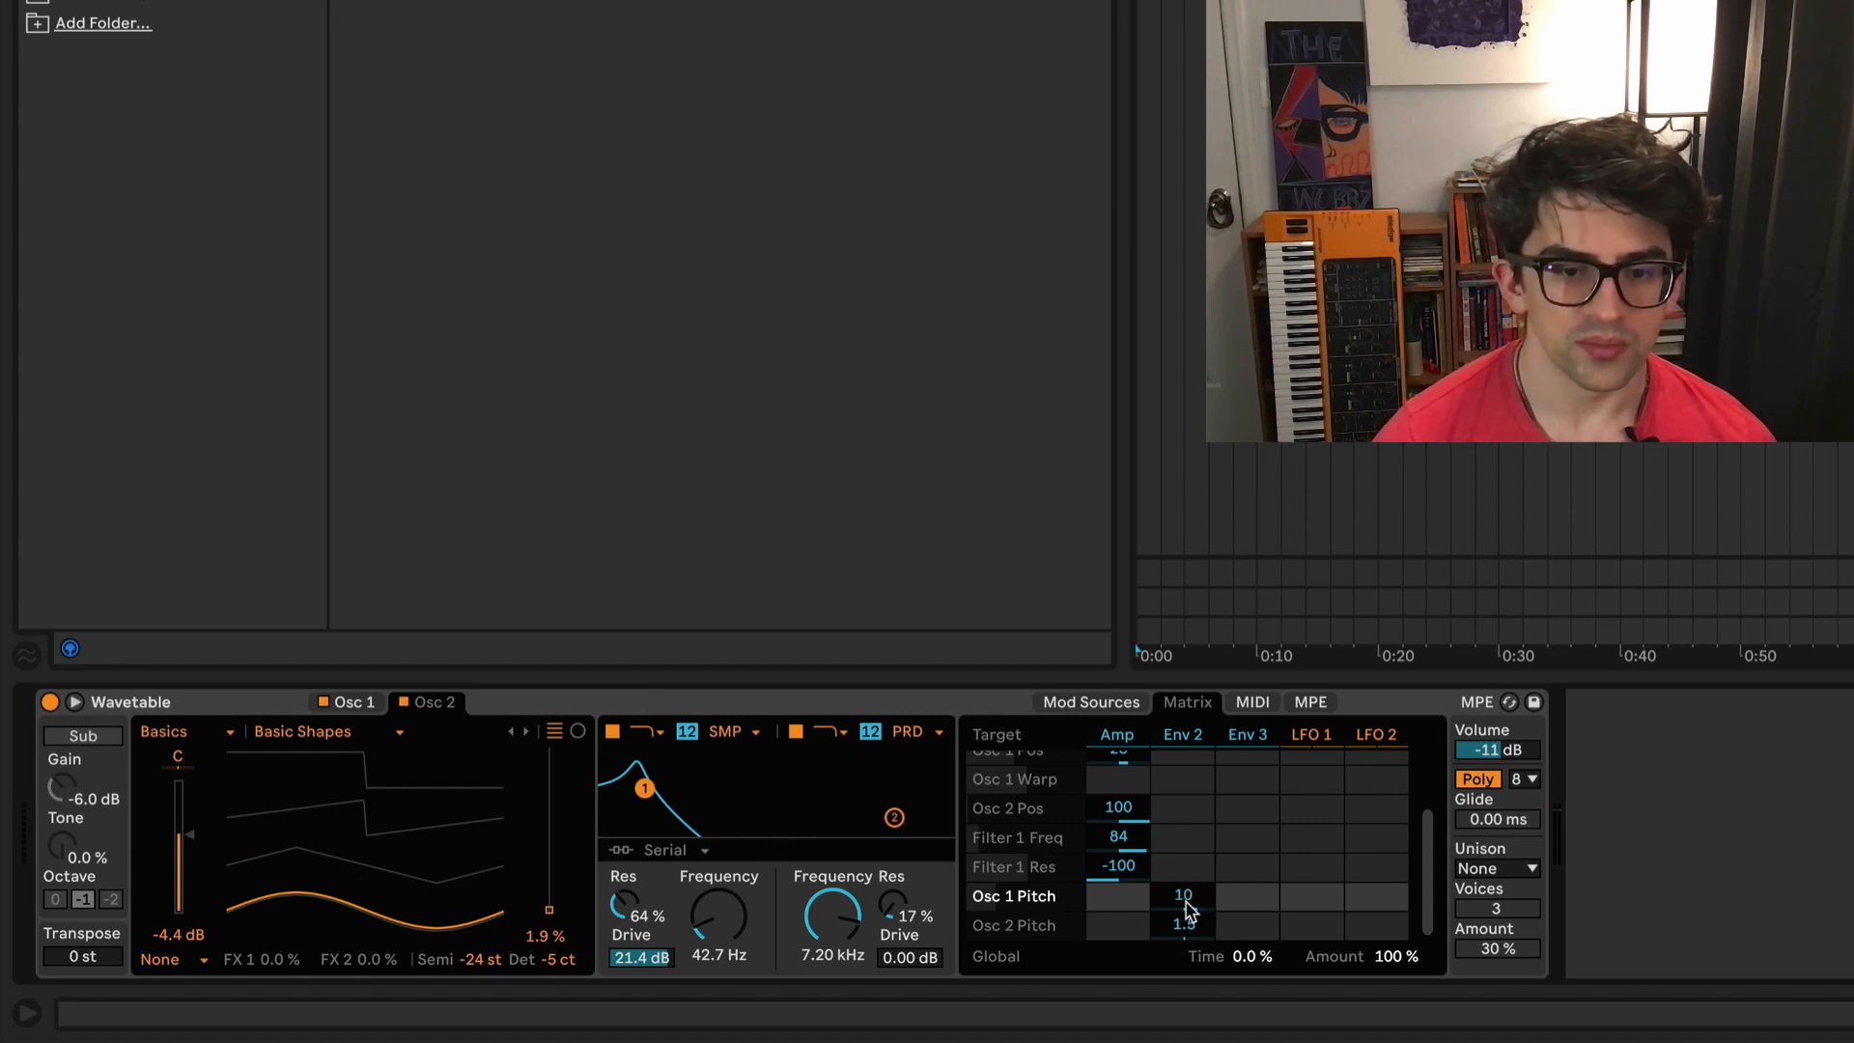
click(1177, 930)
text(10)
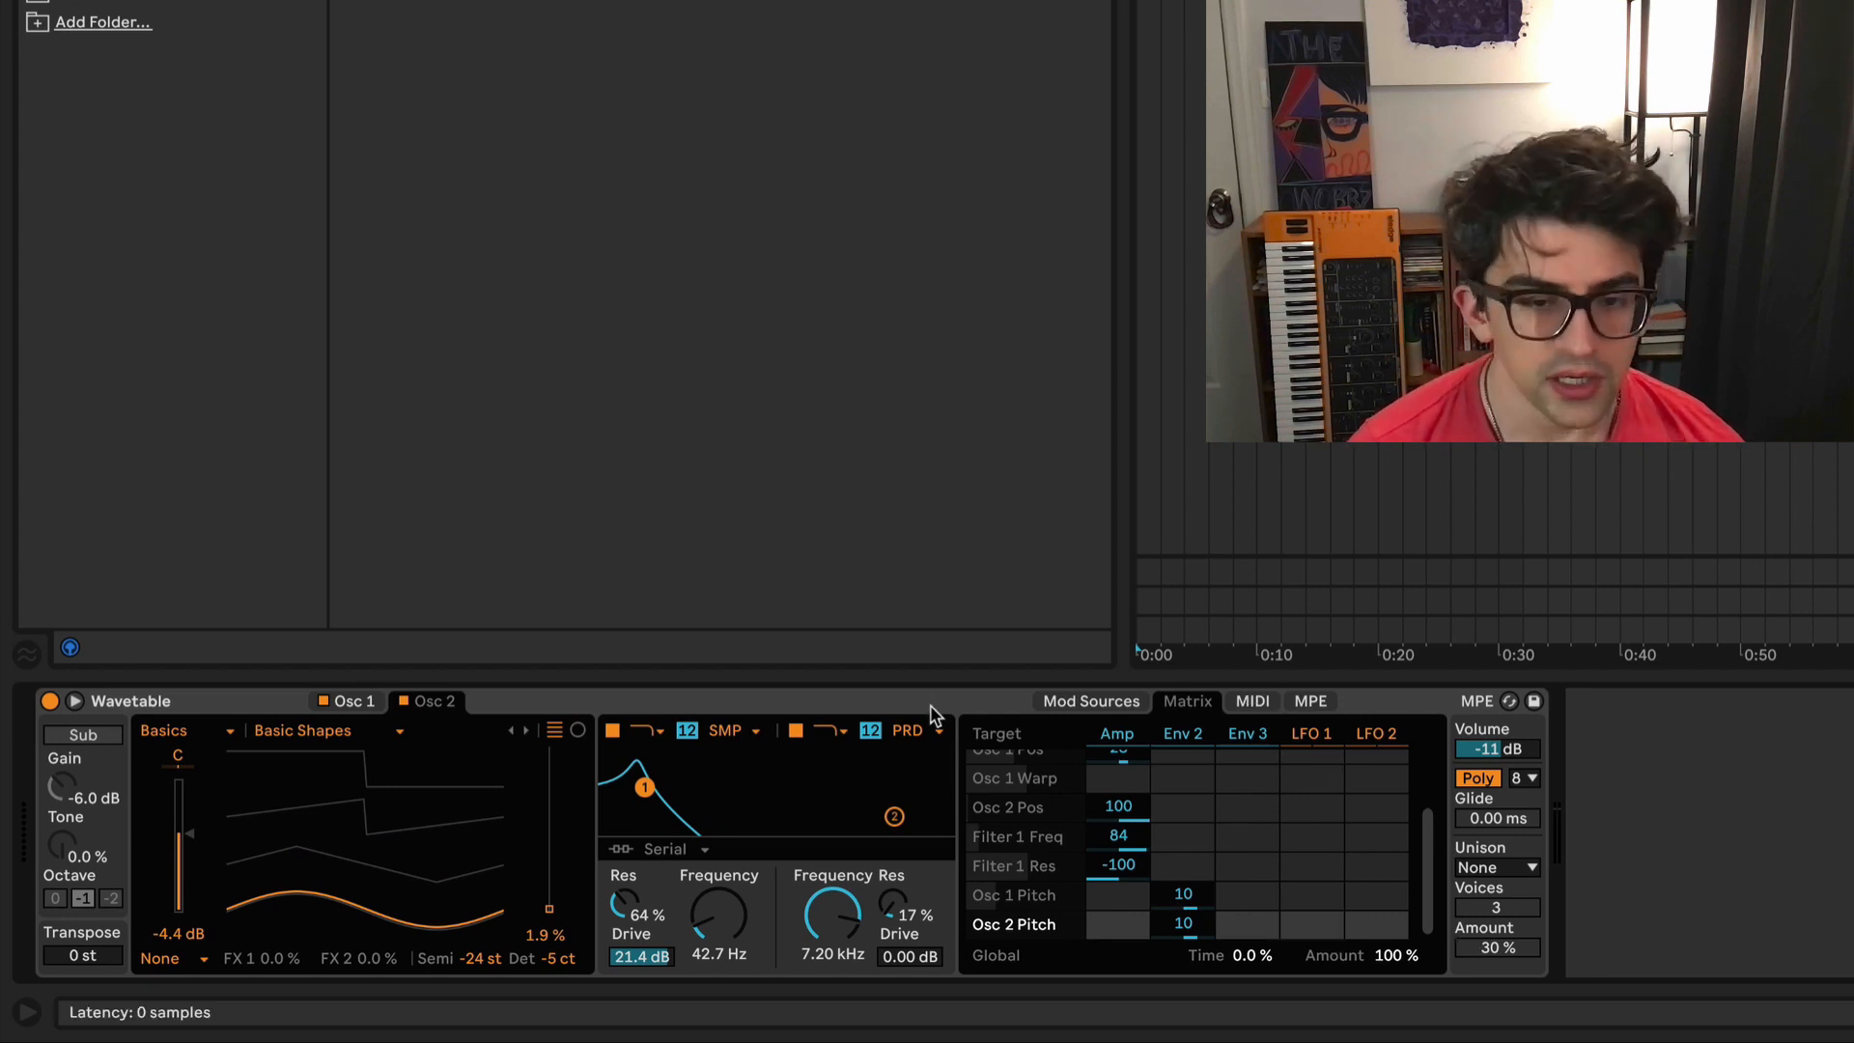
Step: Set LFO 1's rate to 1.31 Hz and its amount to 3.9 %
click(1057, 703)
click(1301, 734)
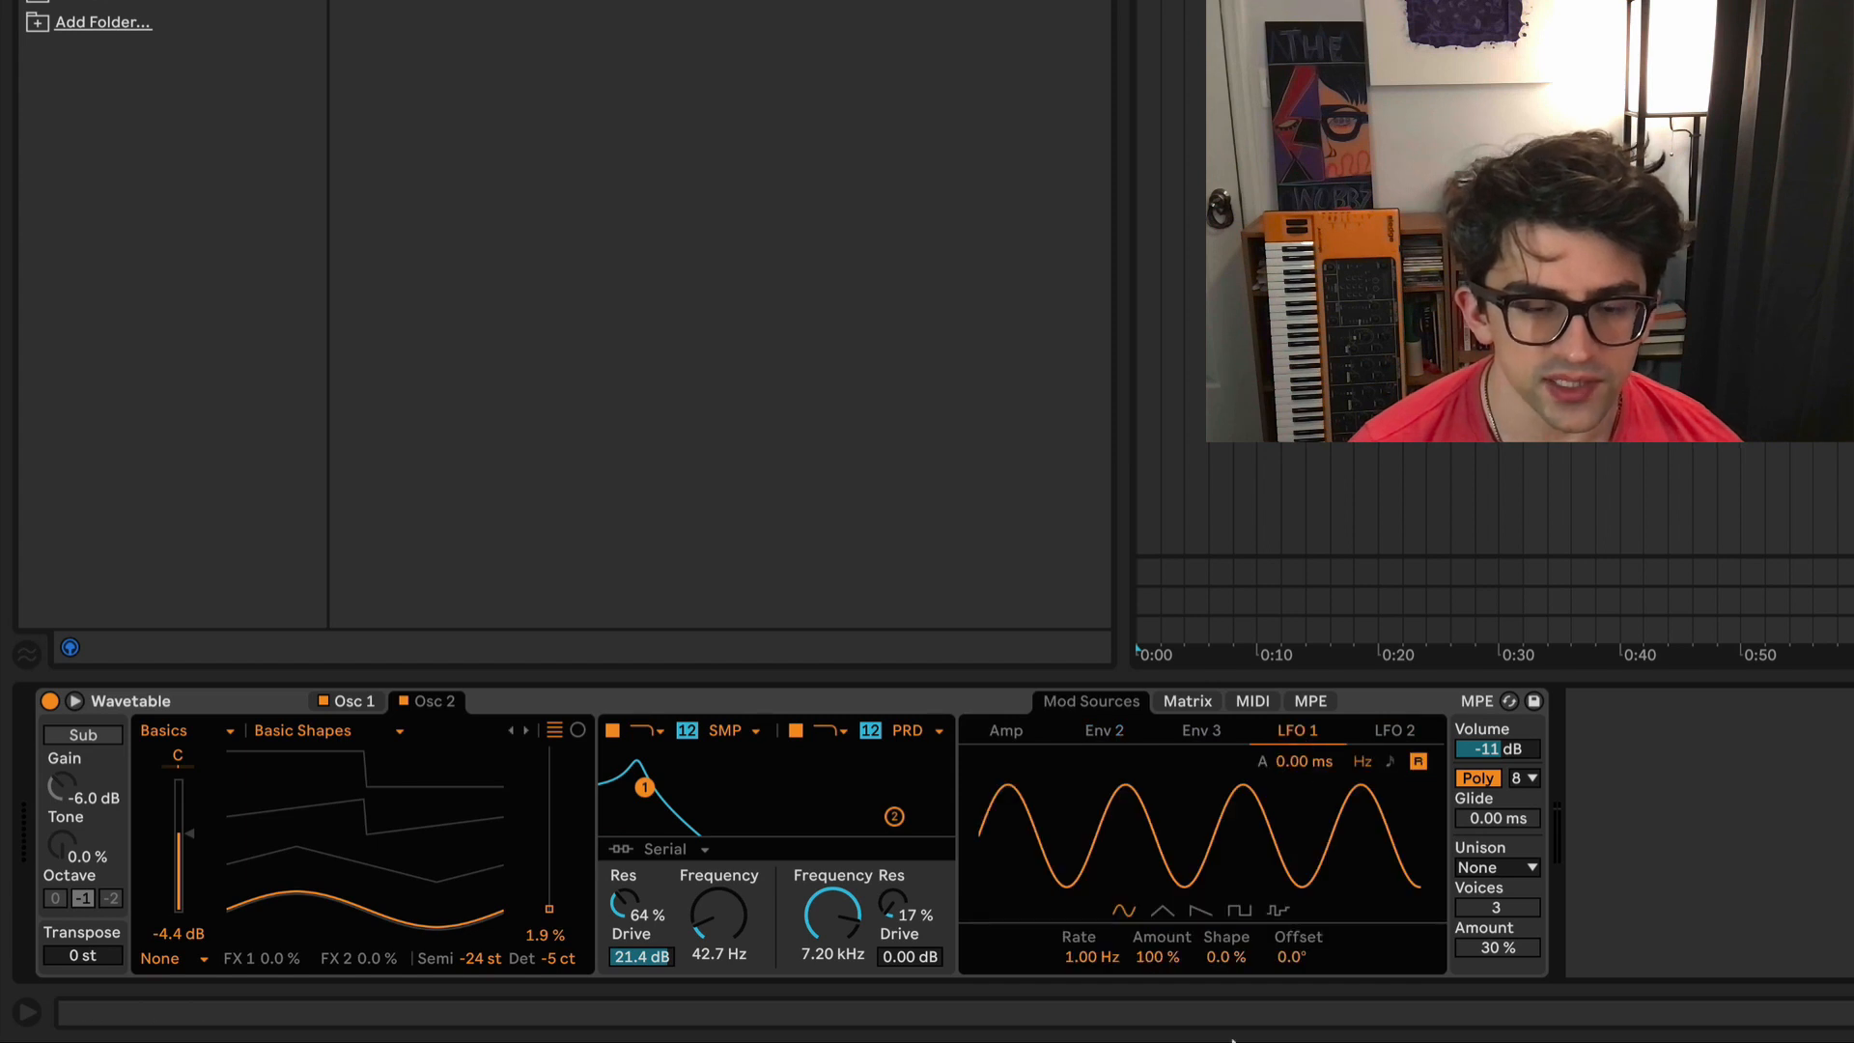
drag(1082, 961, 1116, 1035)
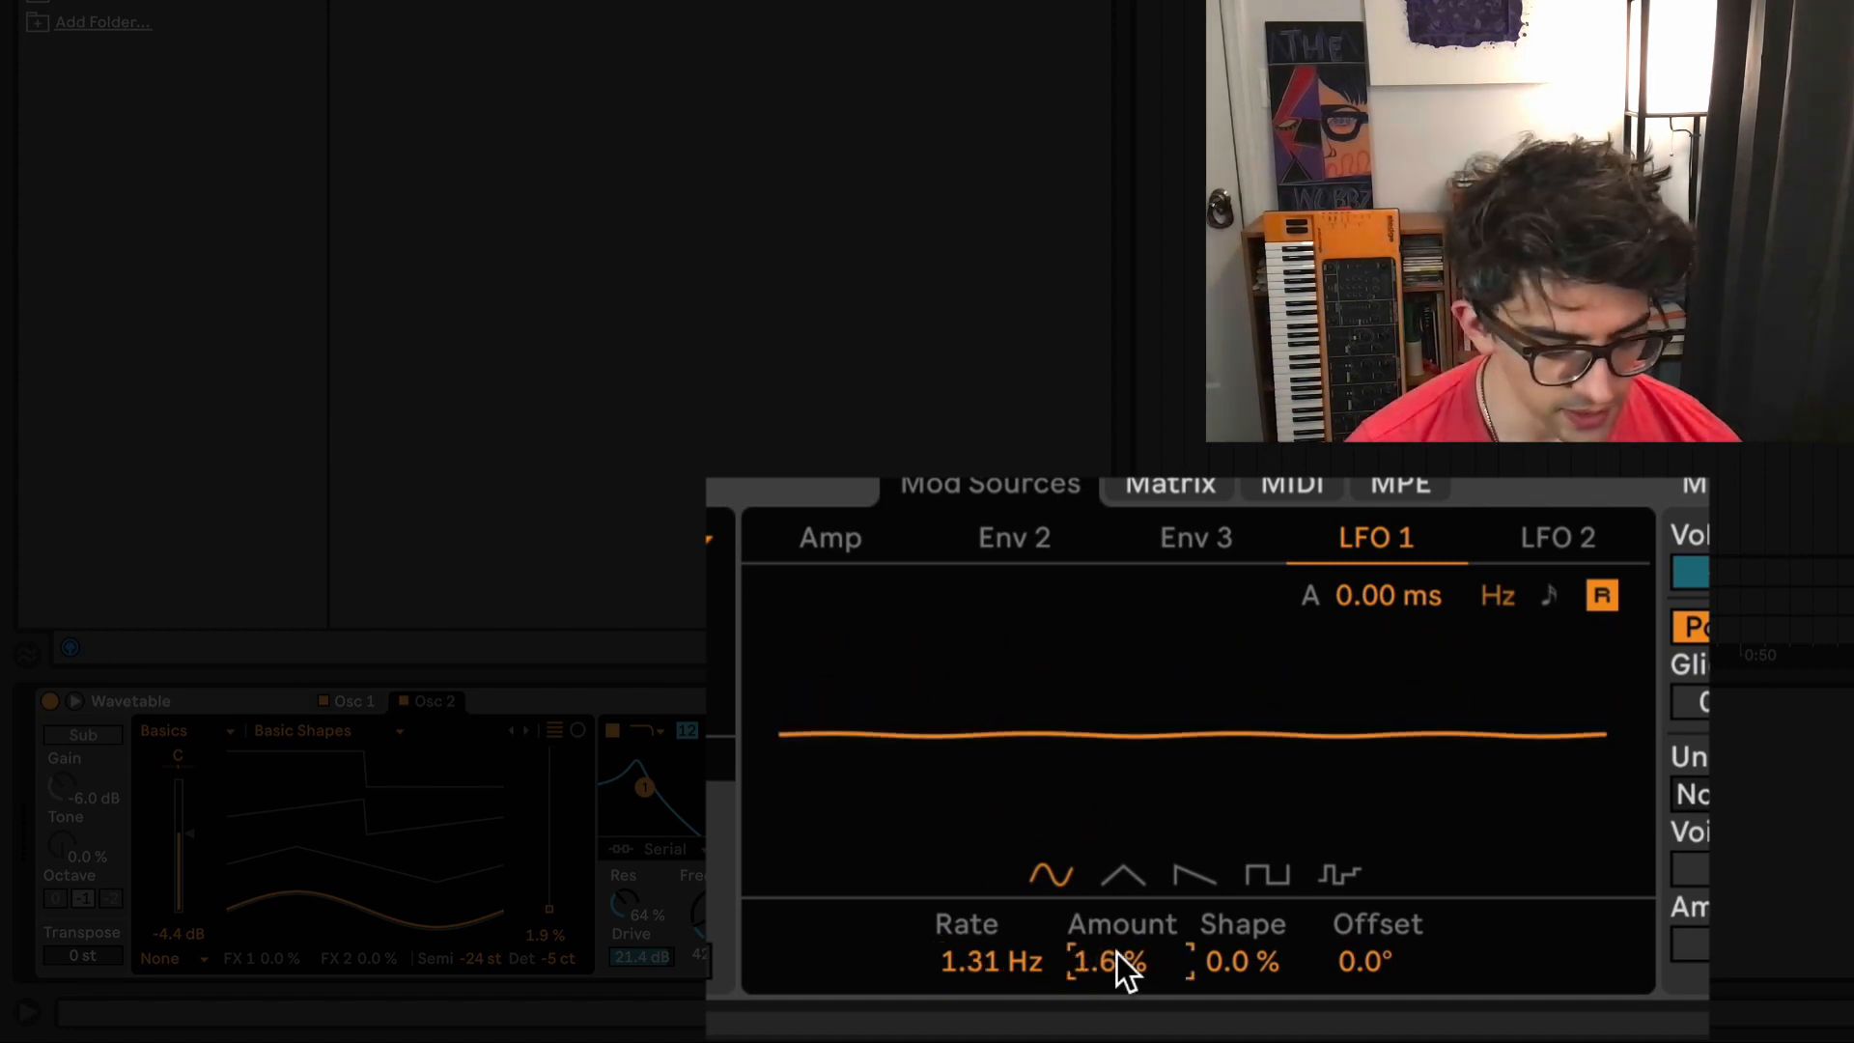
mouse_move(1116, 954)
mouse_down()
mouse_move(1116, 938)
mouse_move(1125, 973)
mouse_up()
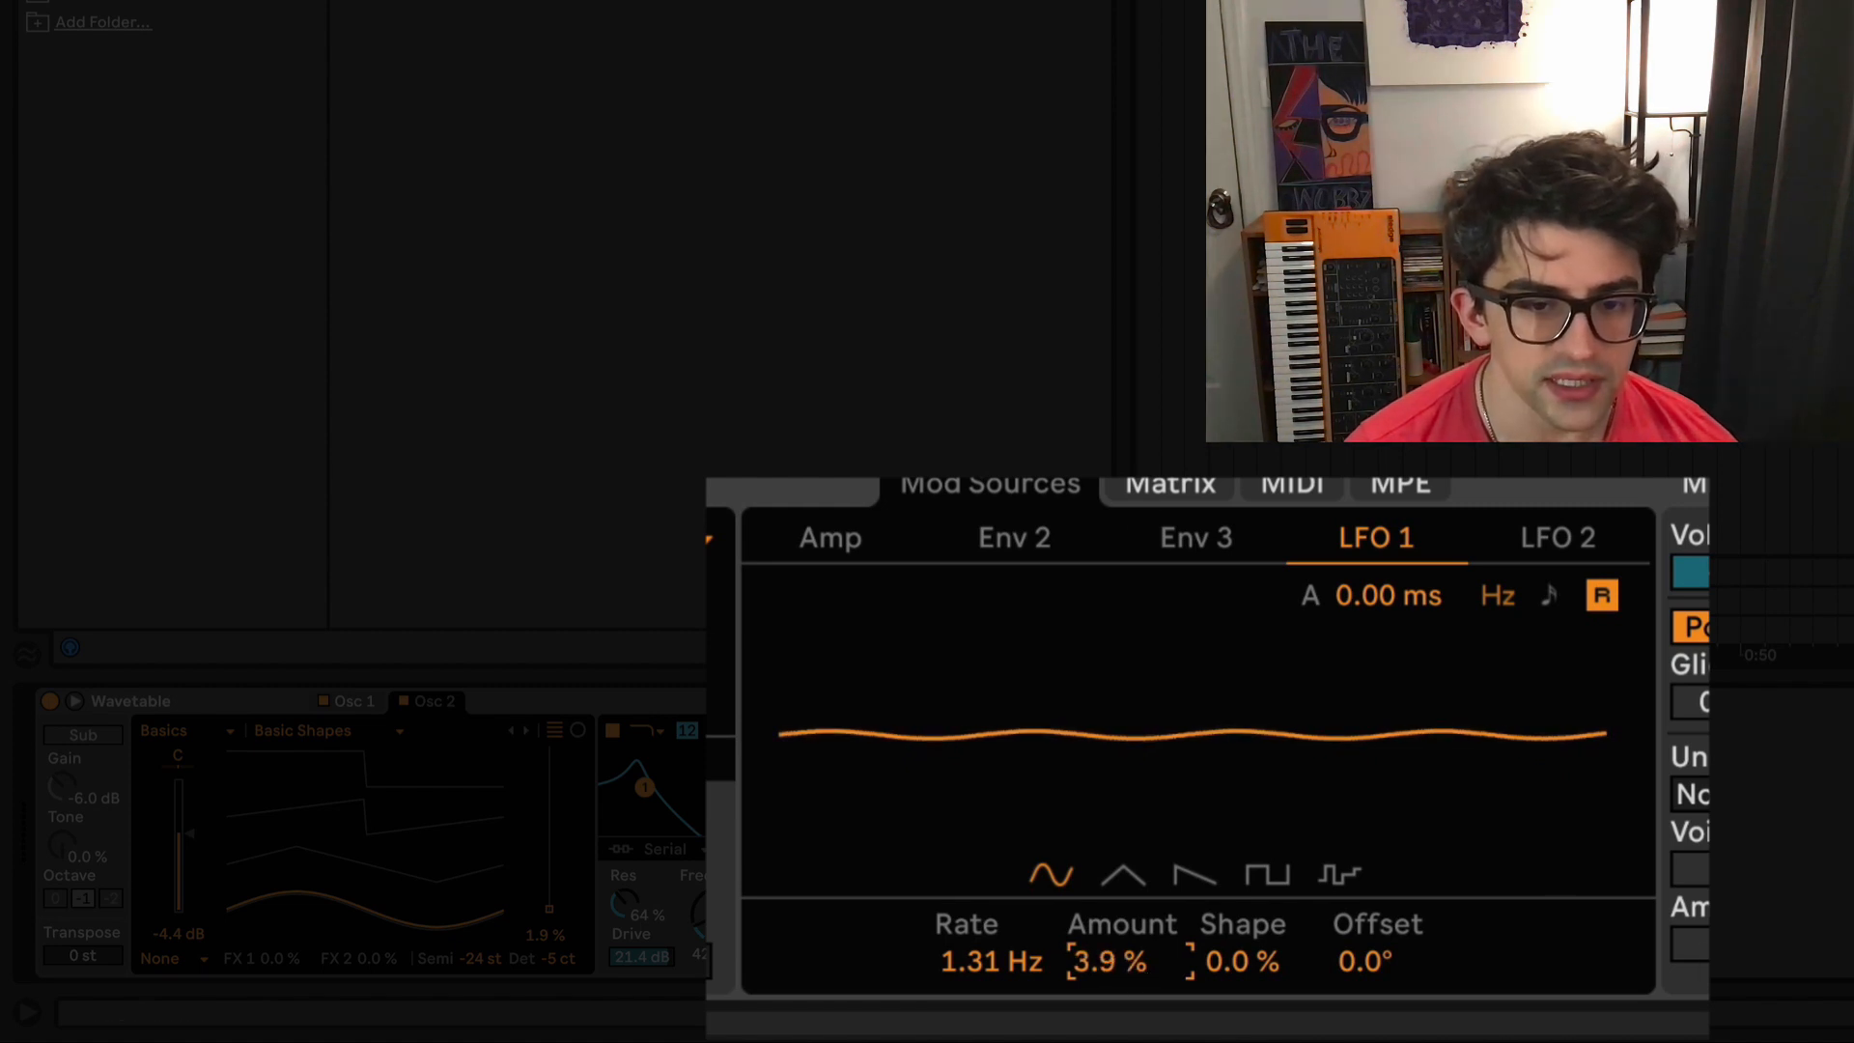
Step: Route LFO 1 to oscillator 2's pitch in the modulation matrix with an amount of 9
click(1162, 481)
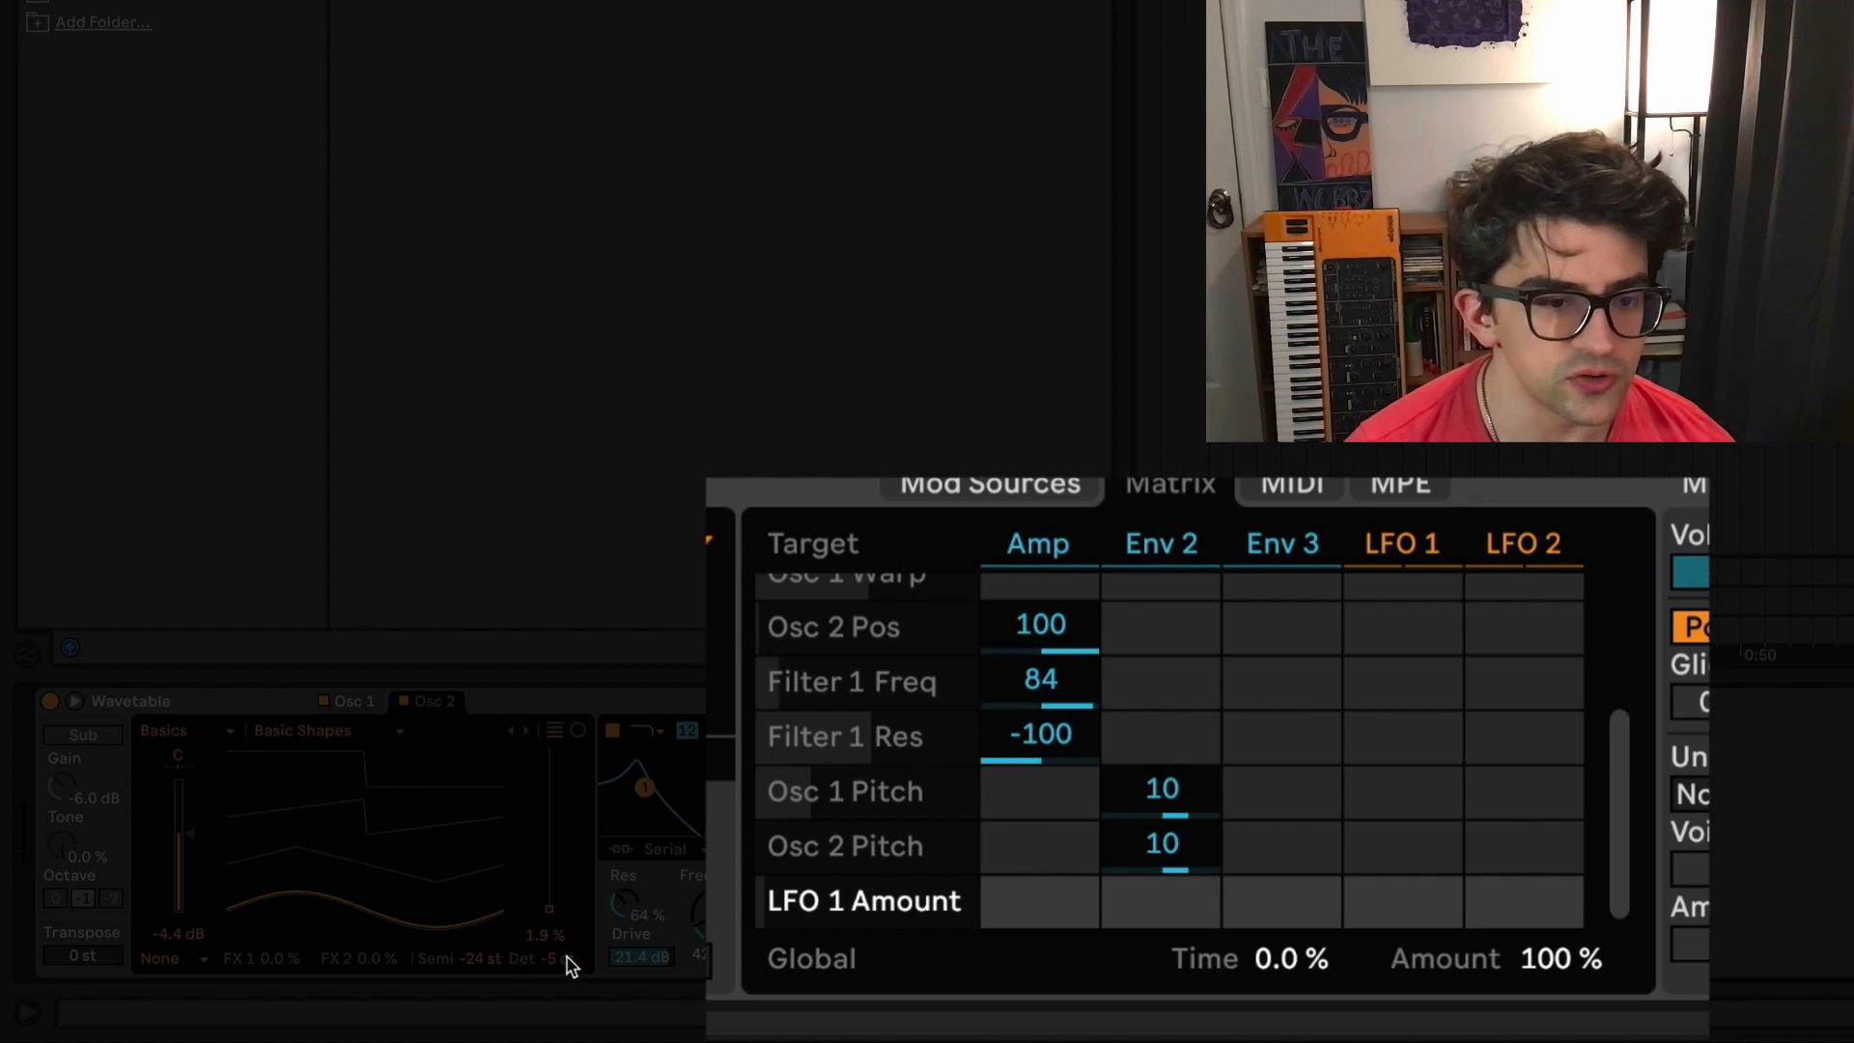
scroll(1040, 900, up, 1)
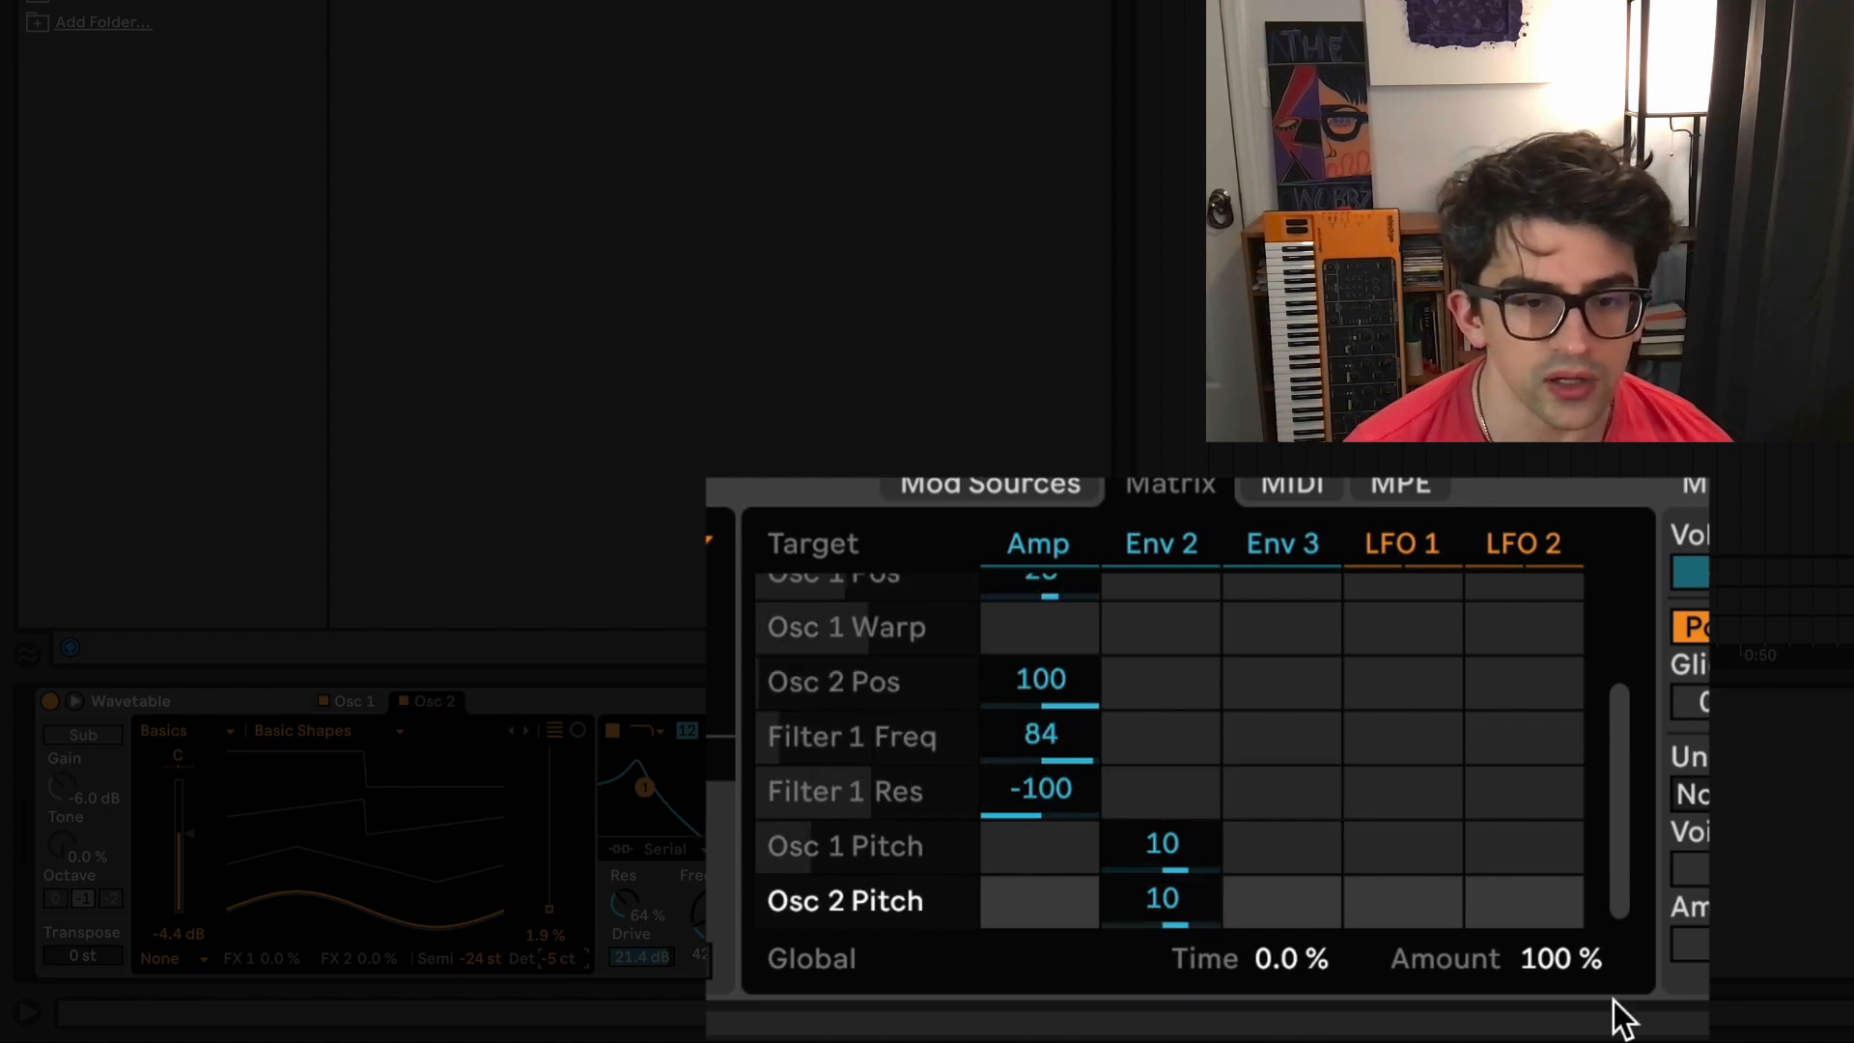
drag(1426, 917, 1427, 906)
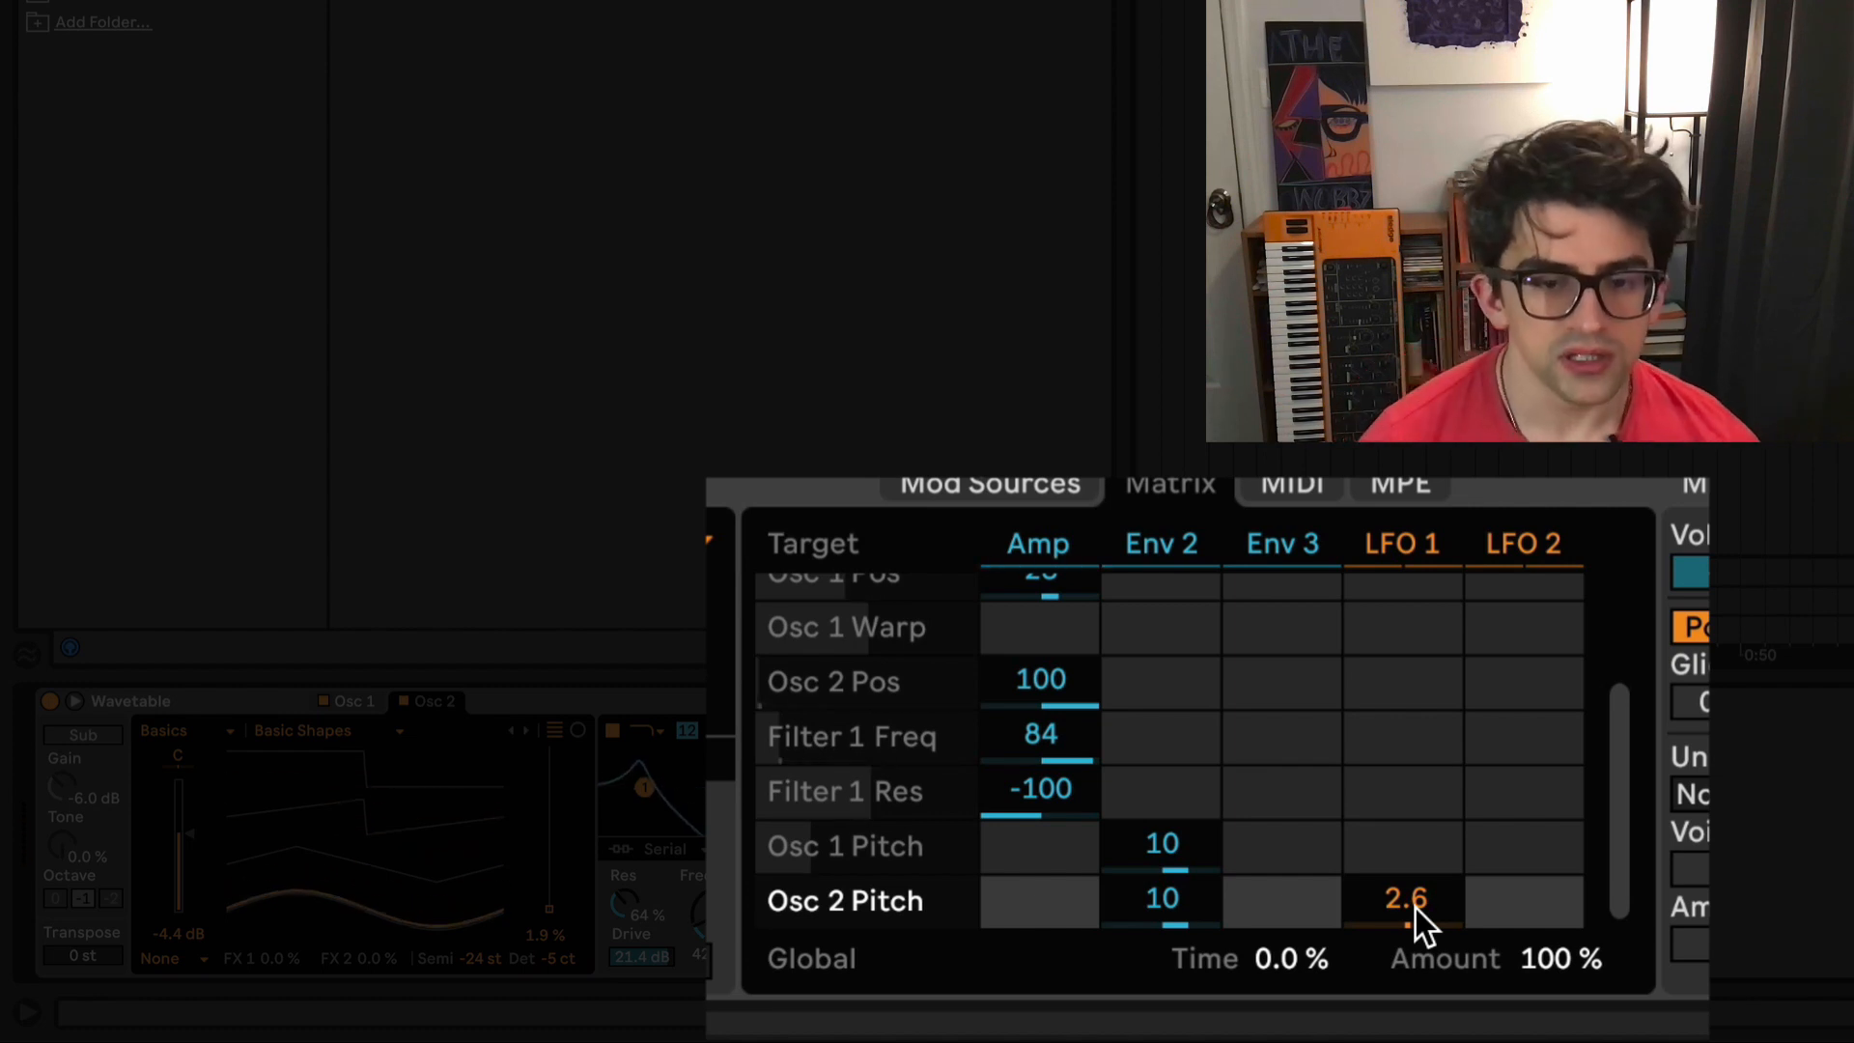
drag(1415, 908, 1416, 846)
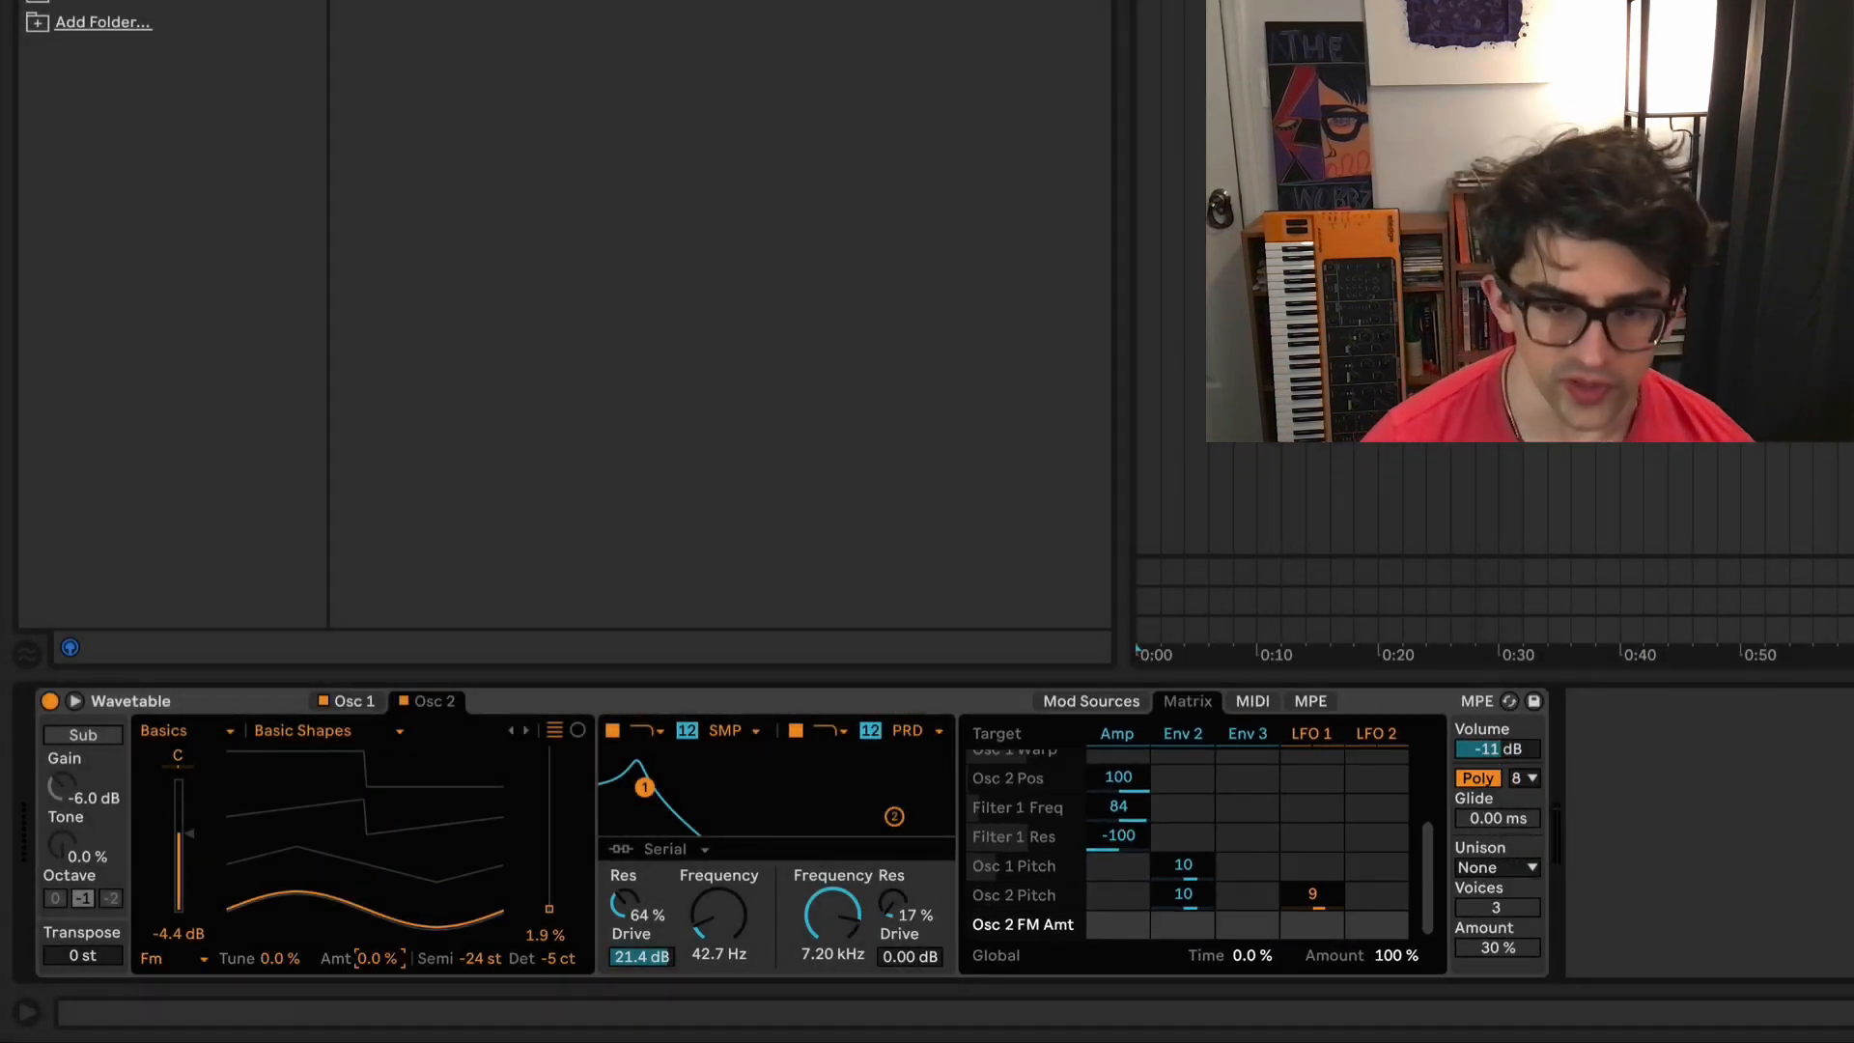
Step: Set Wavetable's unison mode to Noise with 8 voices and an amount of 20 %
click(1521, 867)
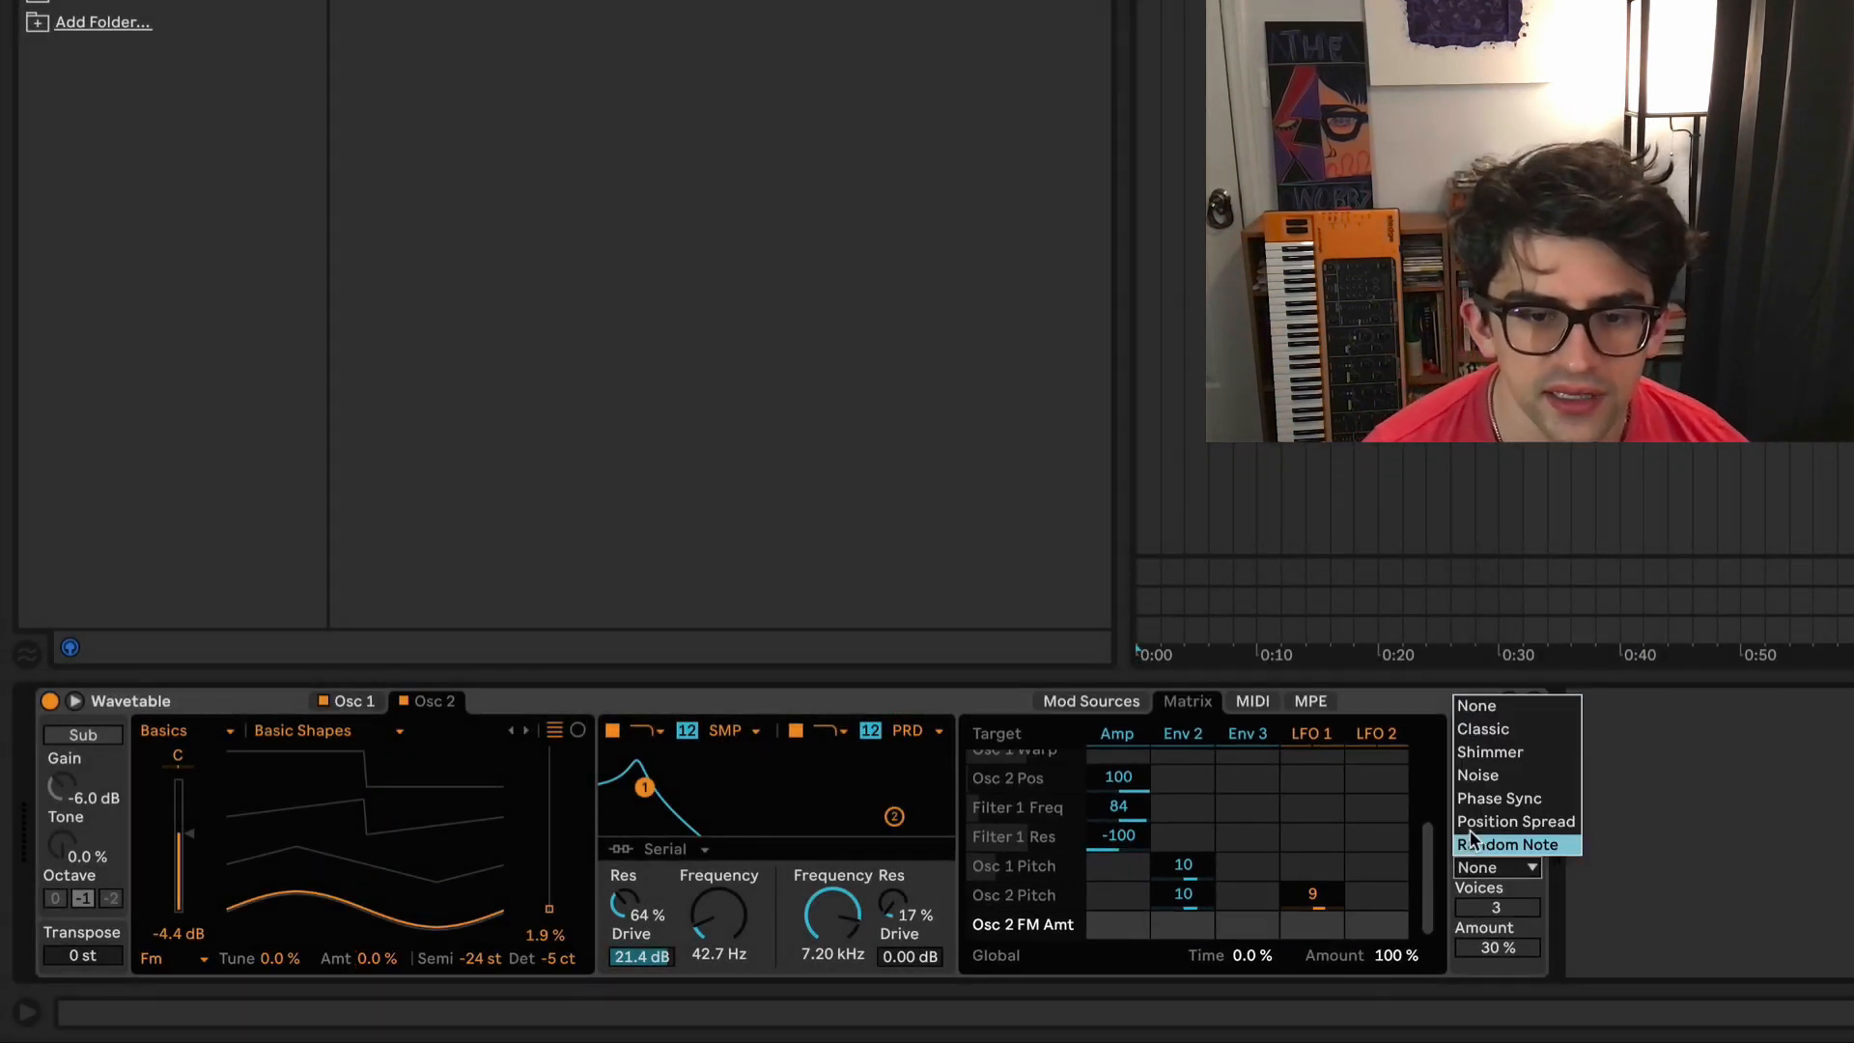
click(1494, 776)
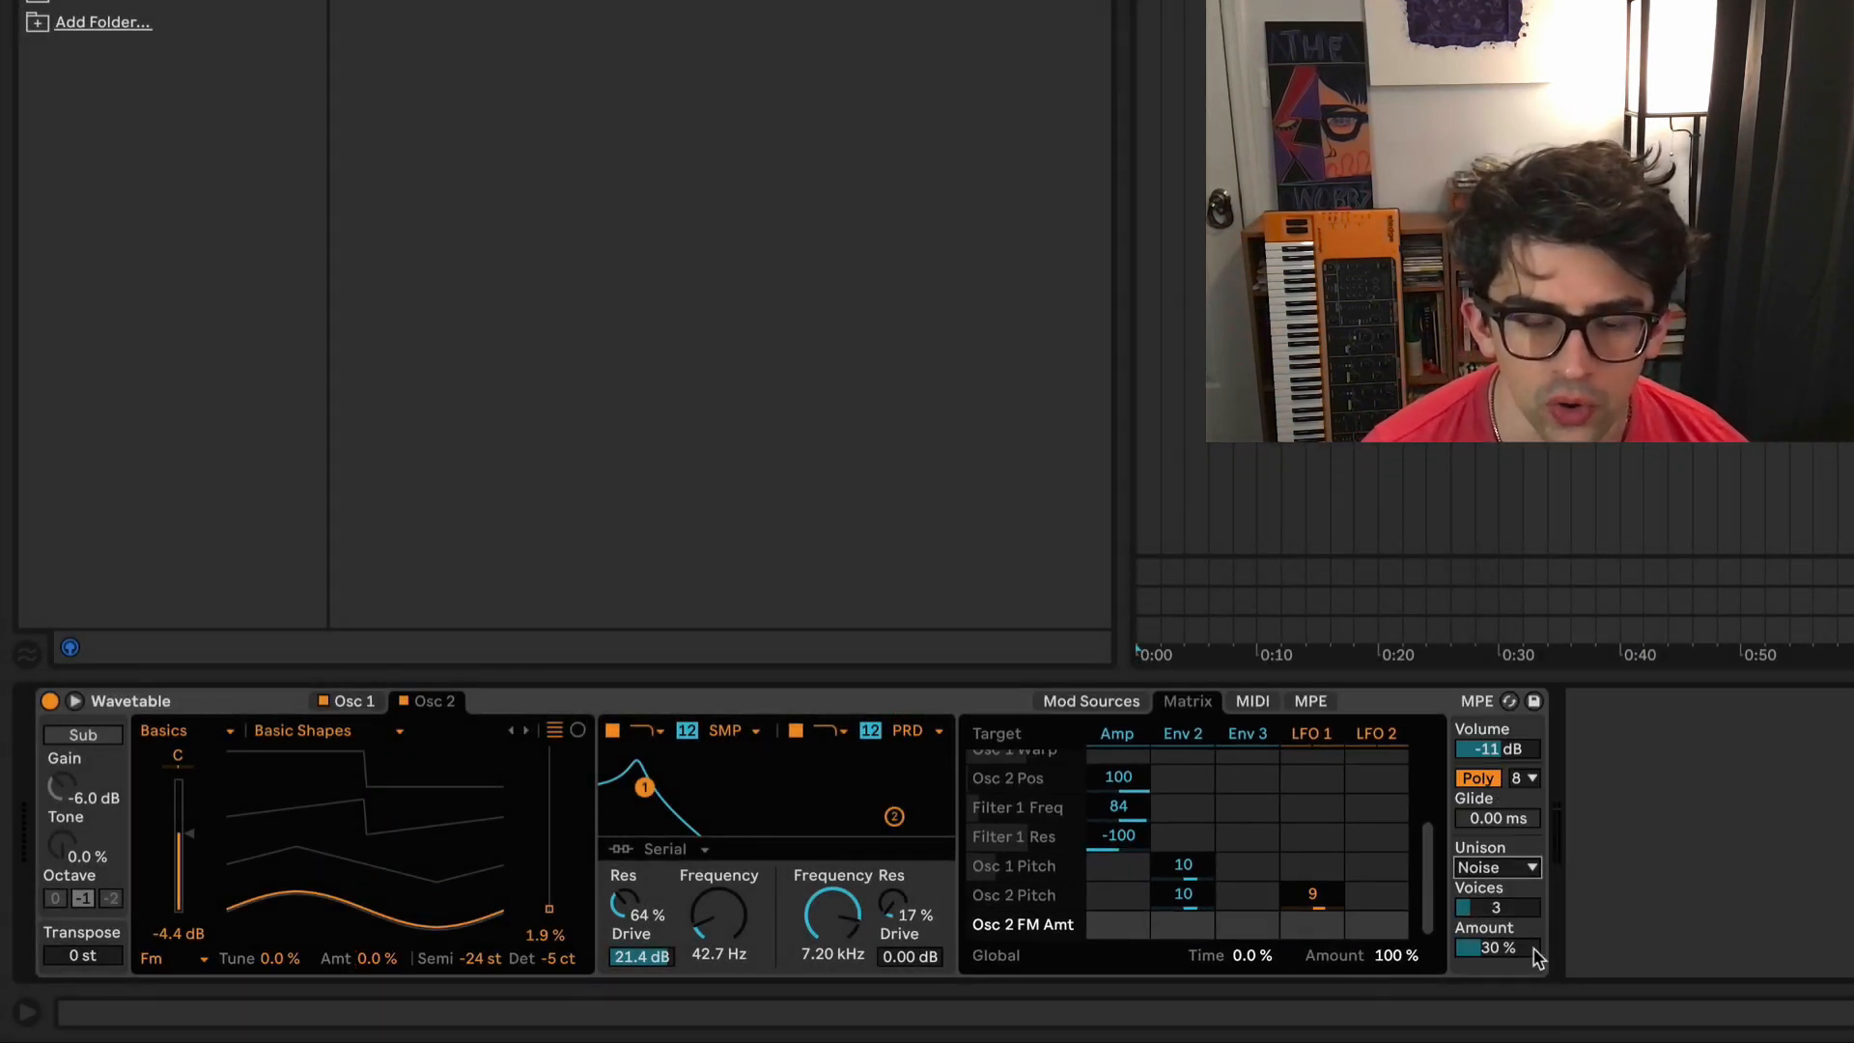
drag(1485, 910, 1485, 855)
drag(1493, 951, 1493, 950)
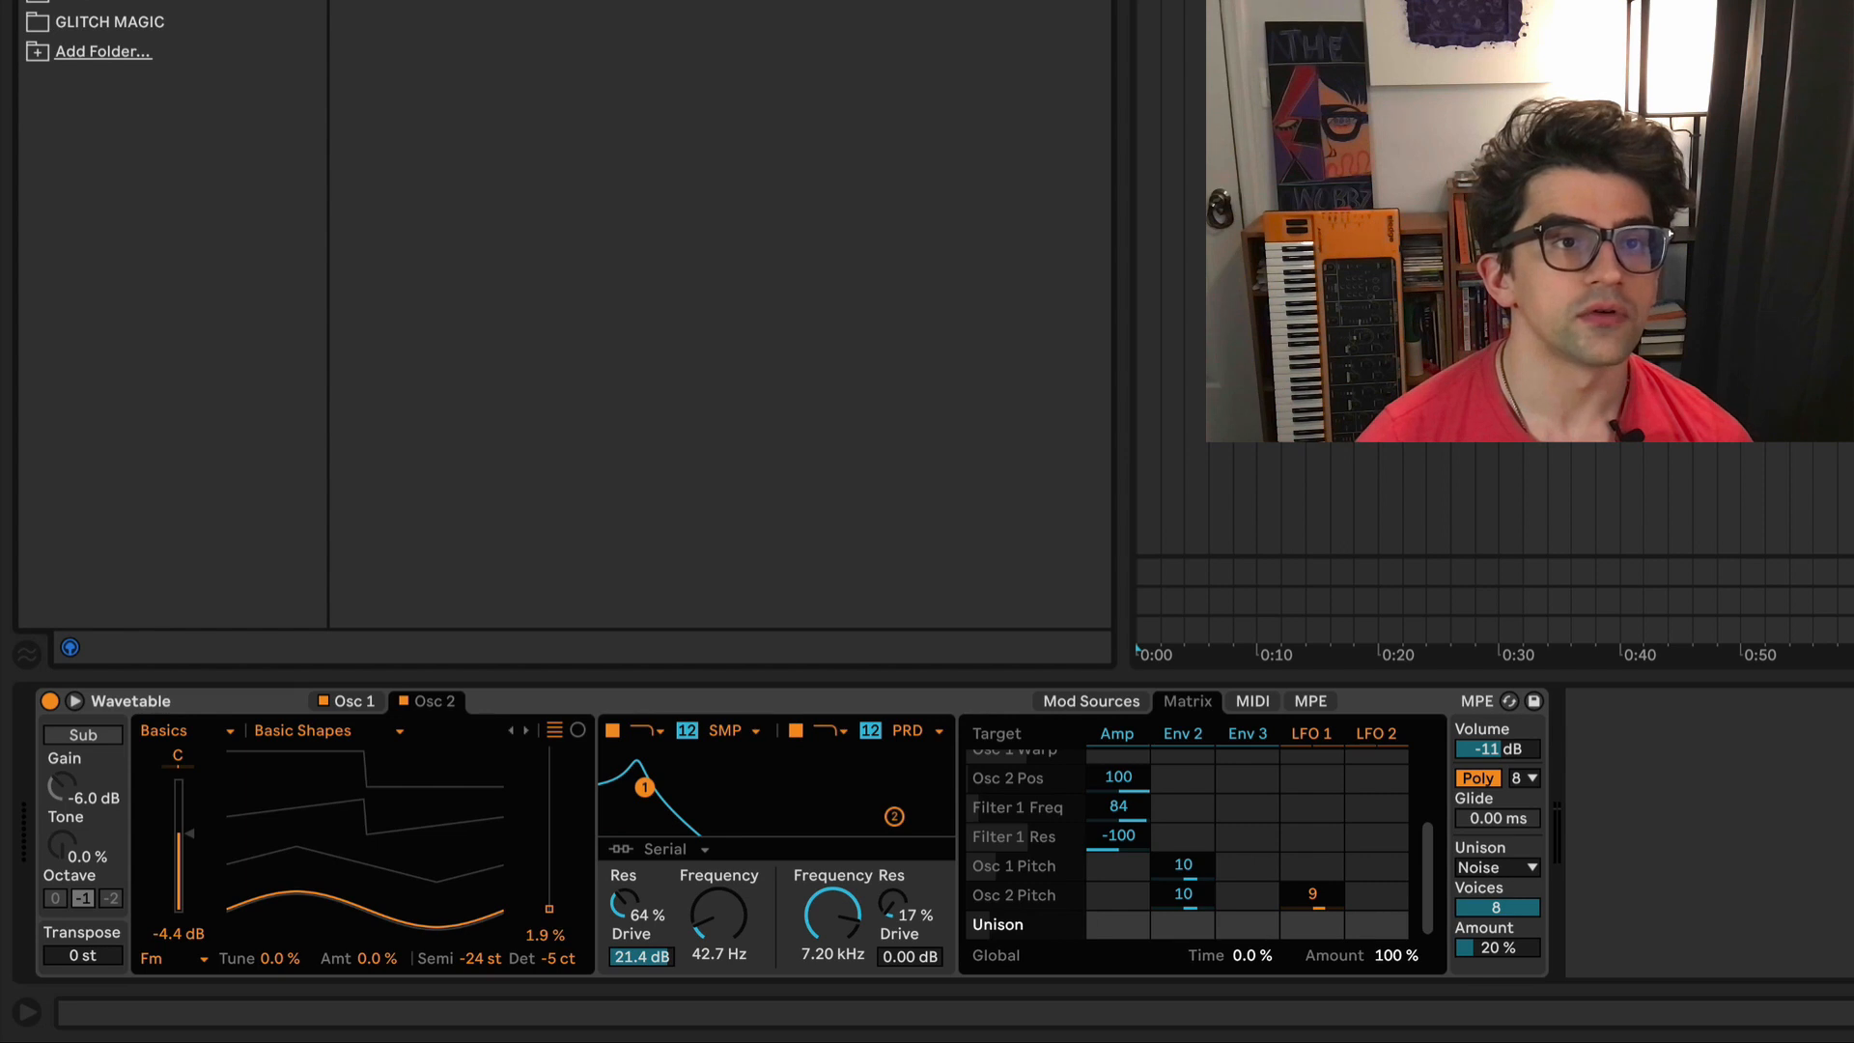
Step: Add Overdrive after Wavetable with 100 % dynamics, 29 % tone, a 1.68 kHz filter frequency and a bandwidth of 4.93
drag(434, 2, 1648, 794)
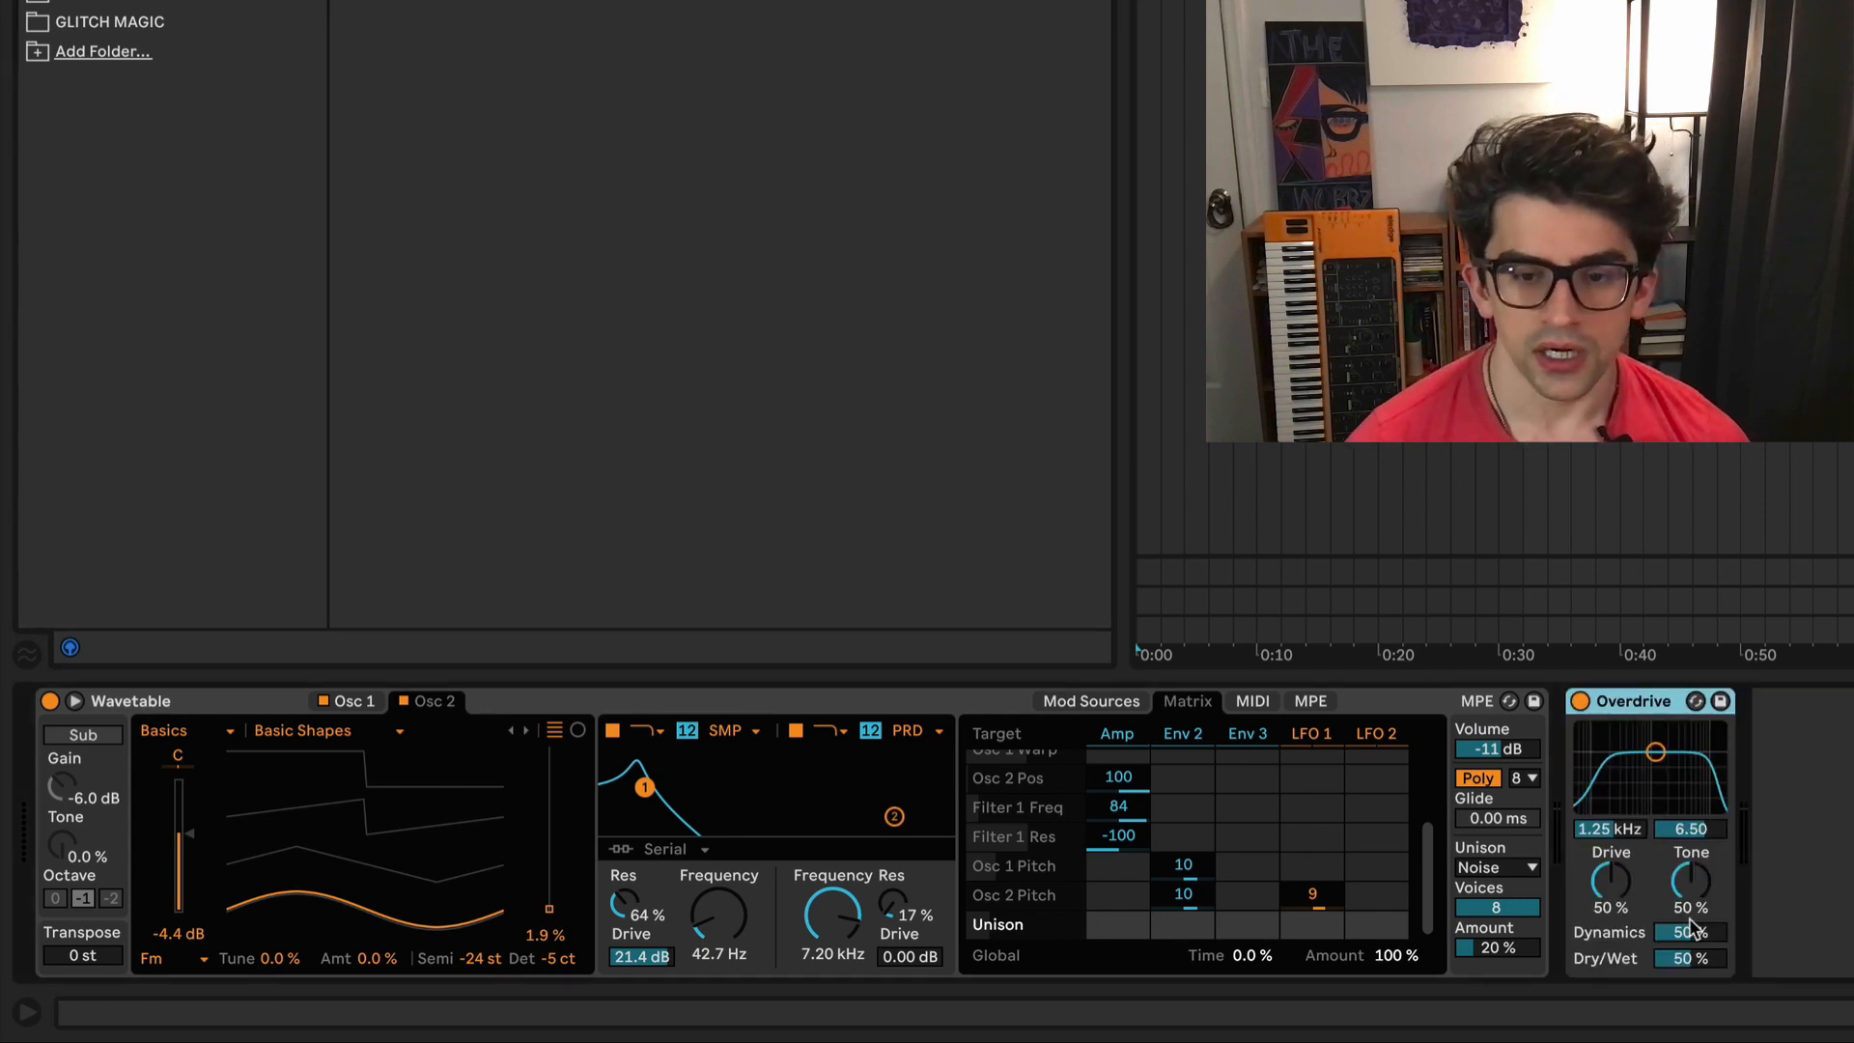
drag(1693, 933, 1700, 859)
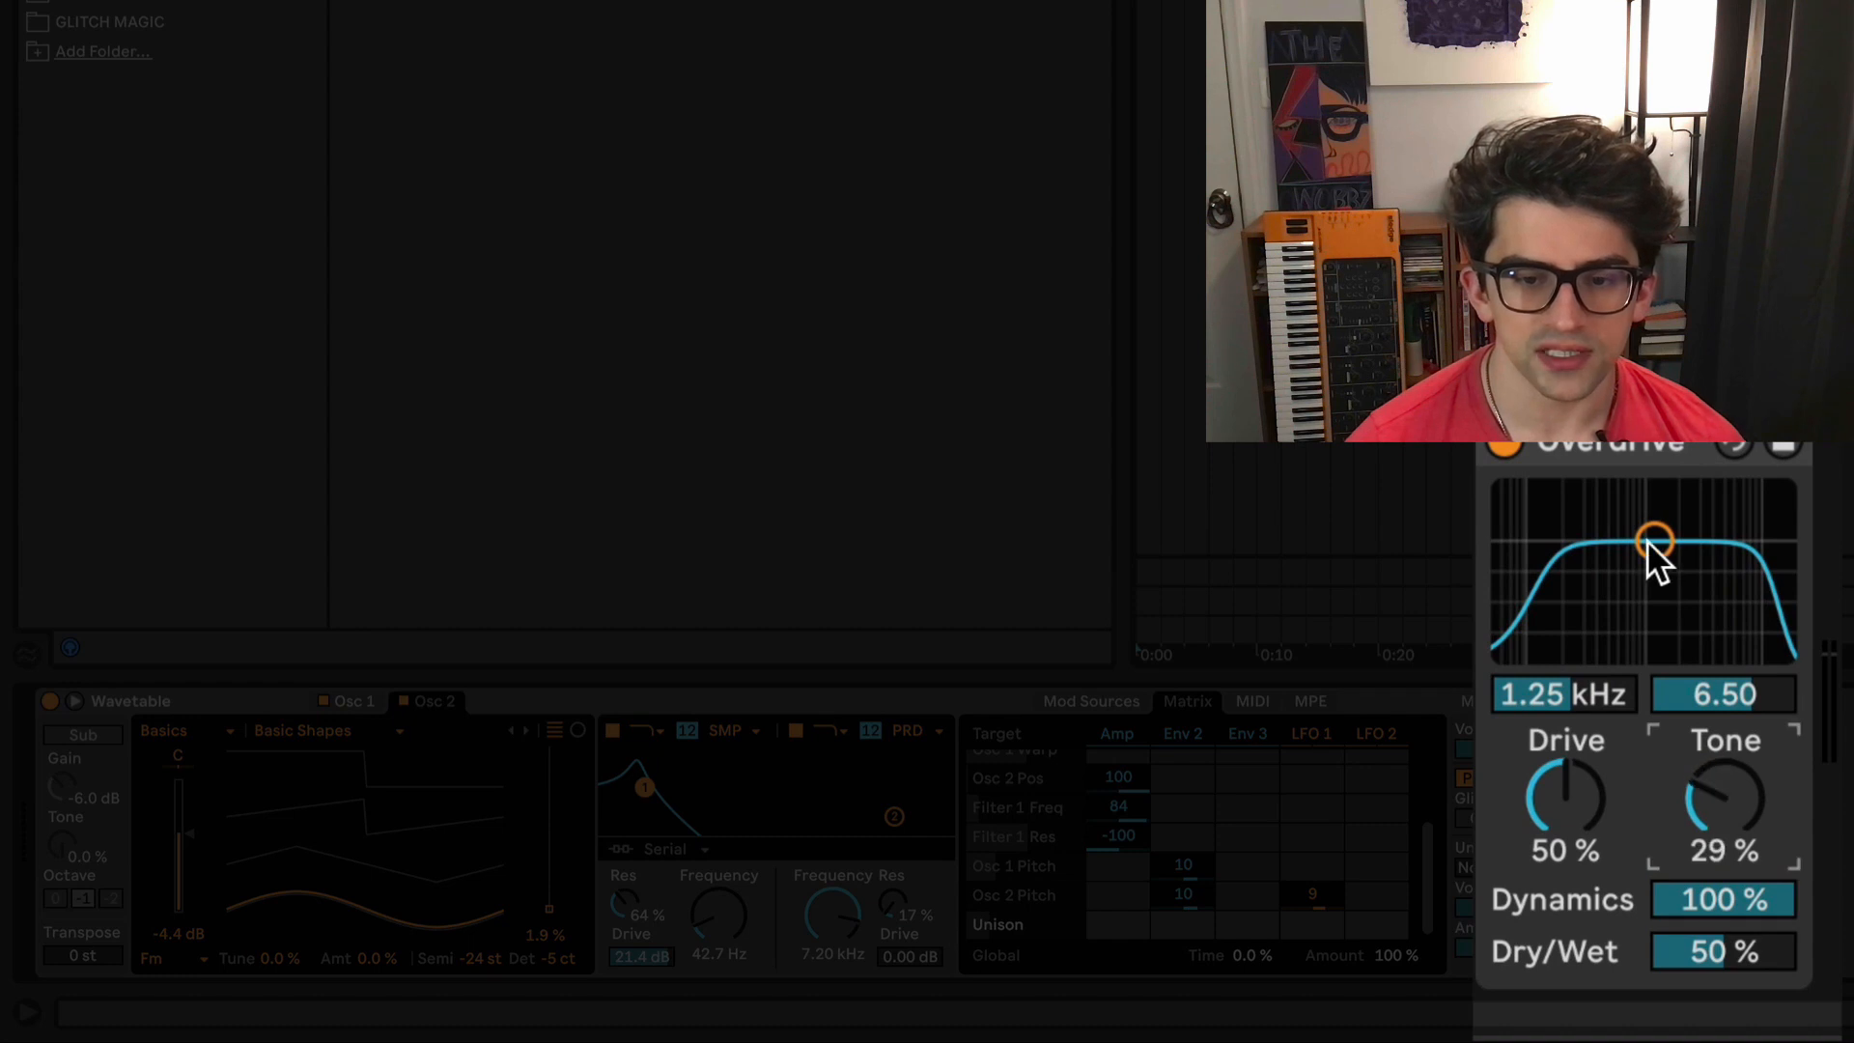
drag(1655, 543, 1663, 564)
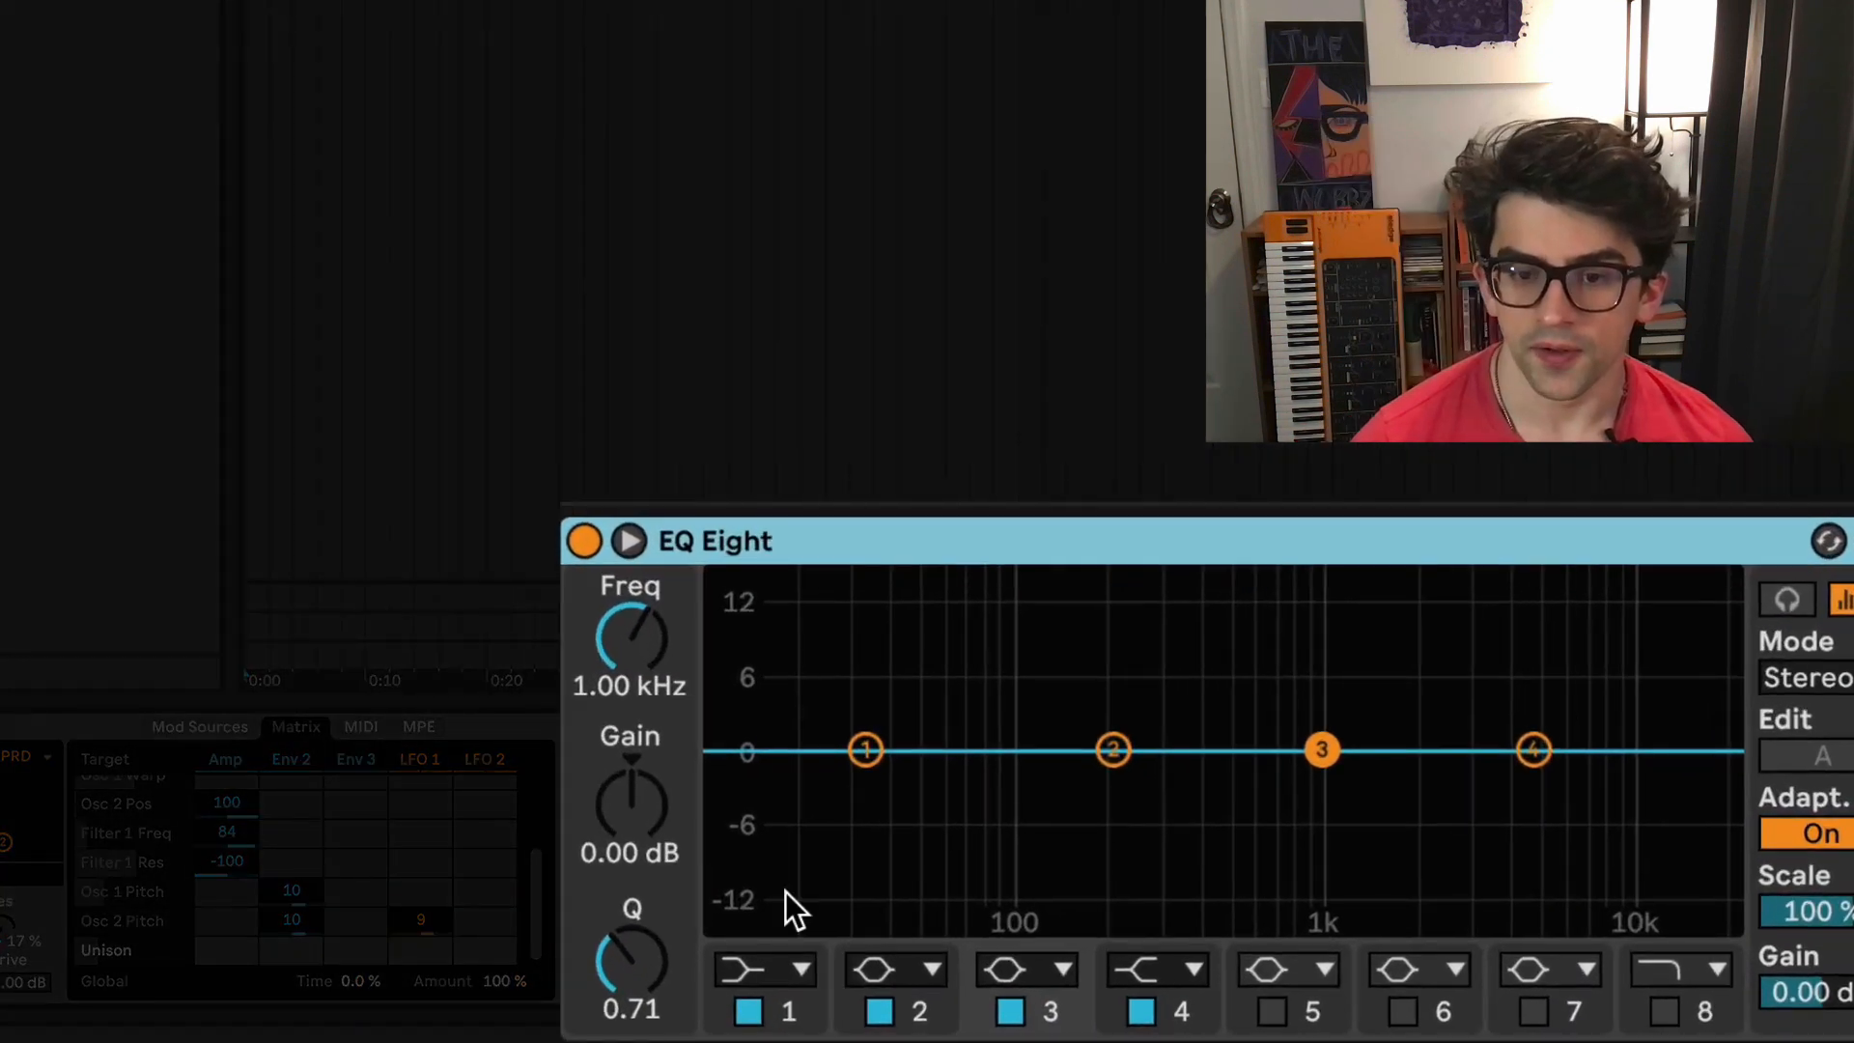
Step: Turn EQ Eight's band 1 into a low cut, enable the band 8 high cut and disable bands 2, 3 and 4
click(763, 970)
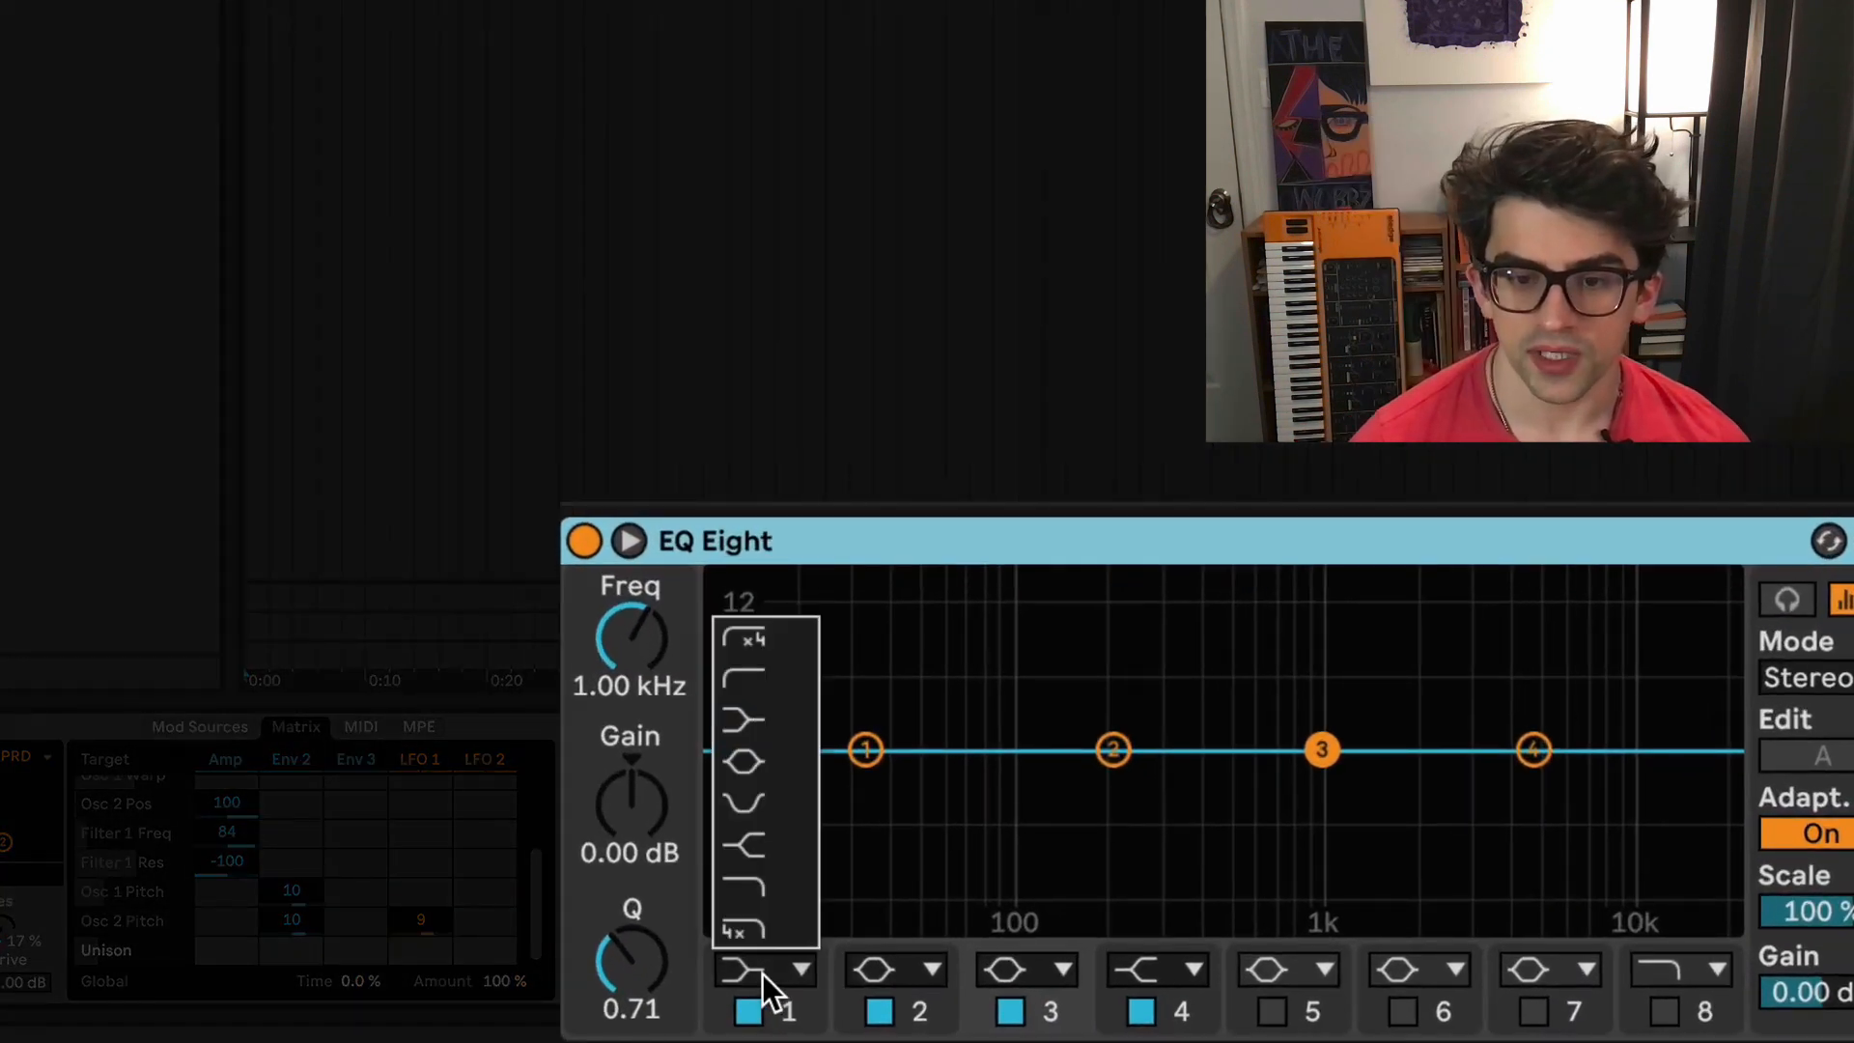
click(739, 679)
click(1680, 997)
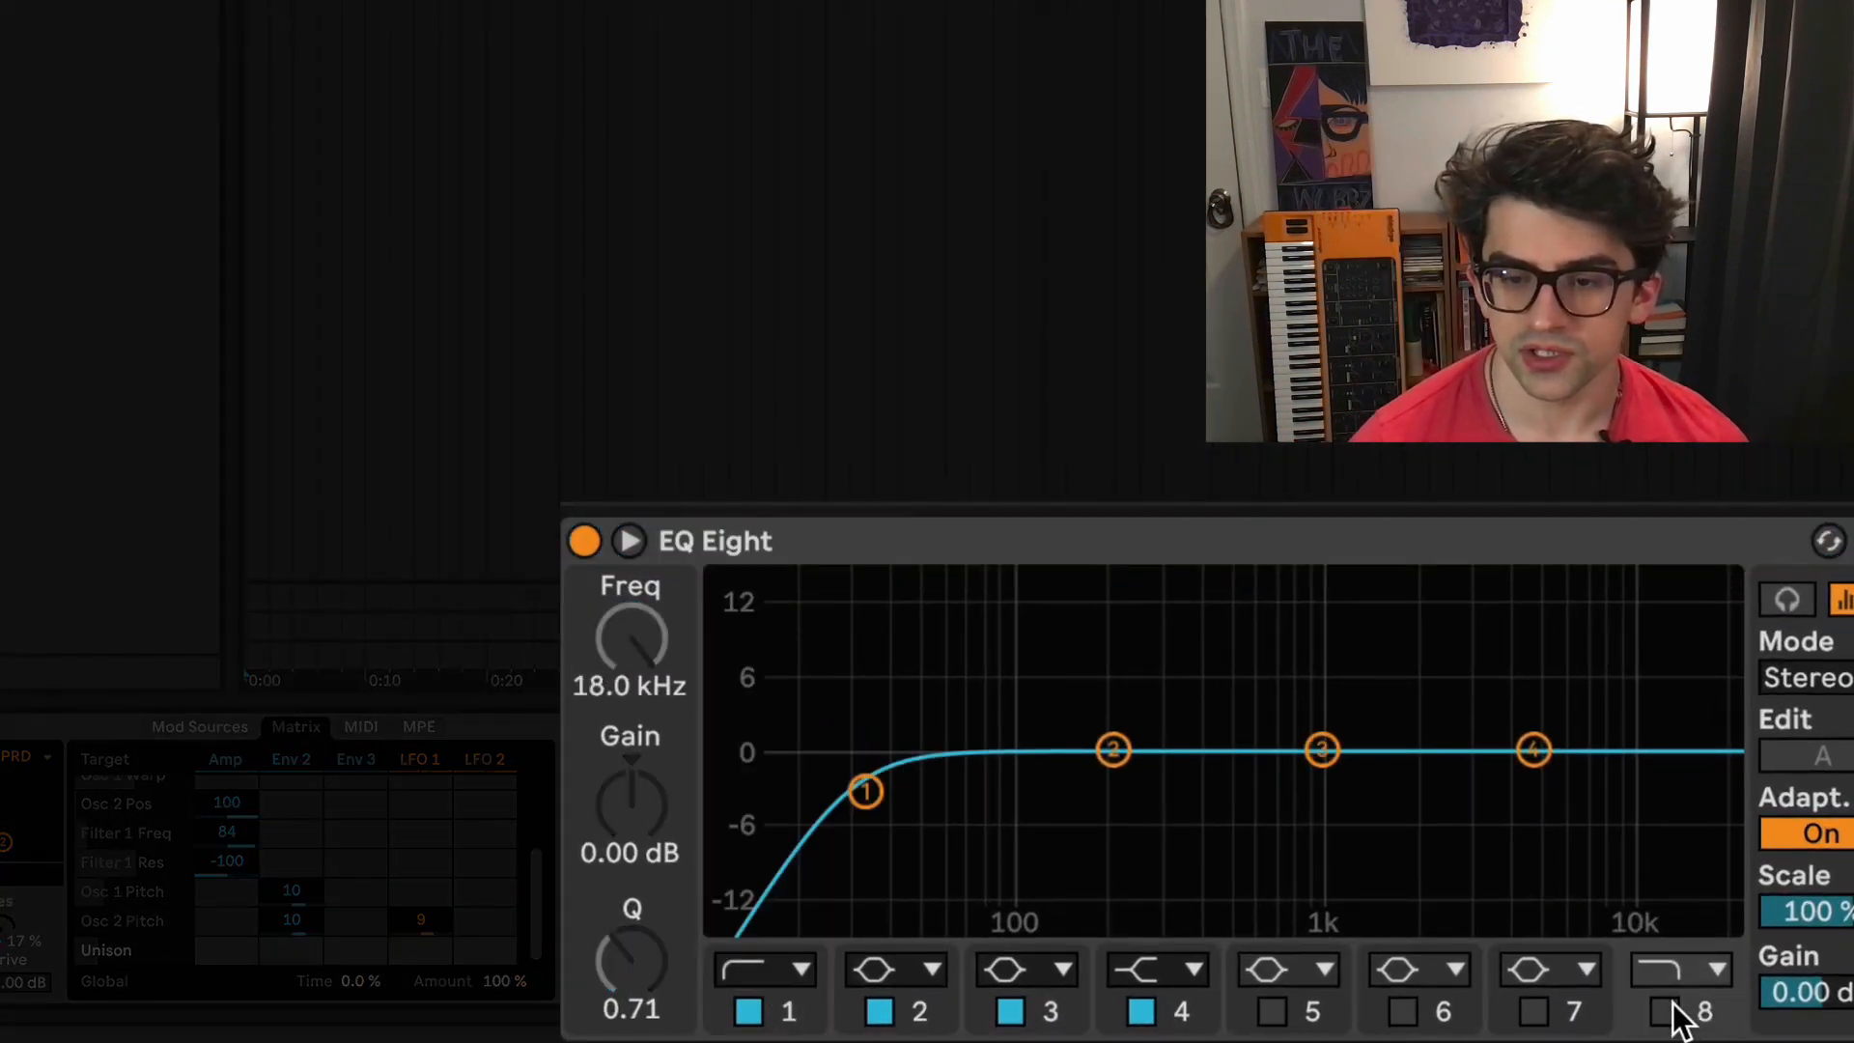
click(1667, 1012)
click(1137, 1014)
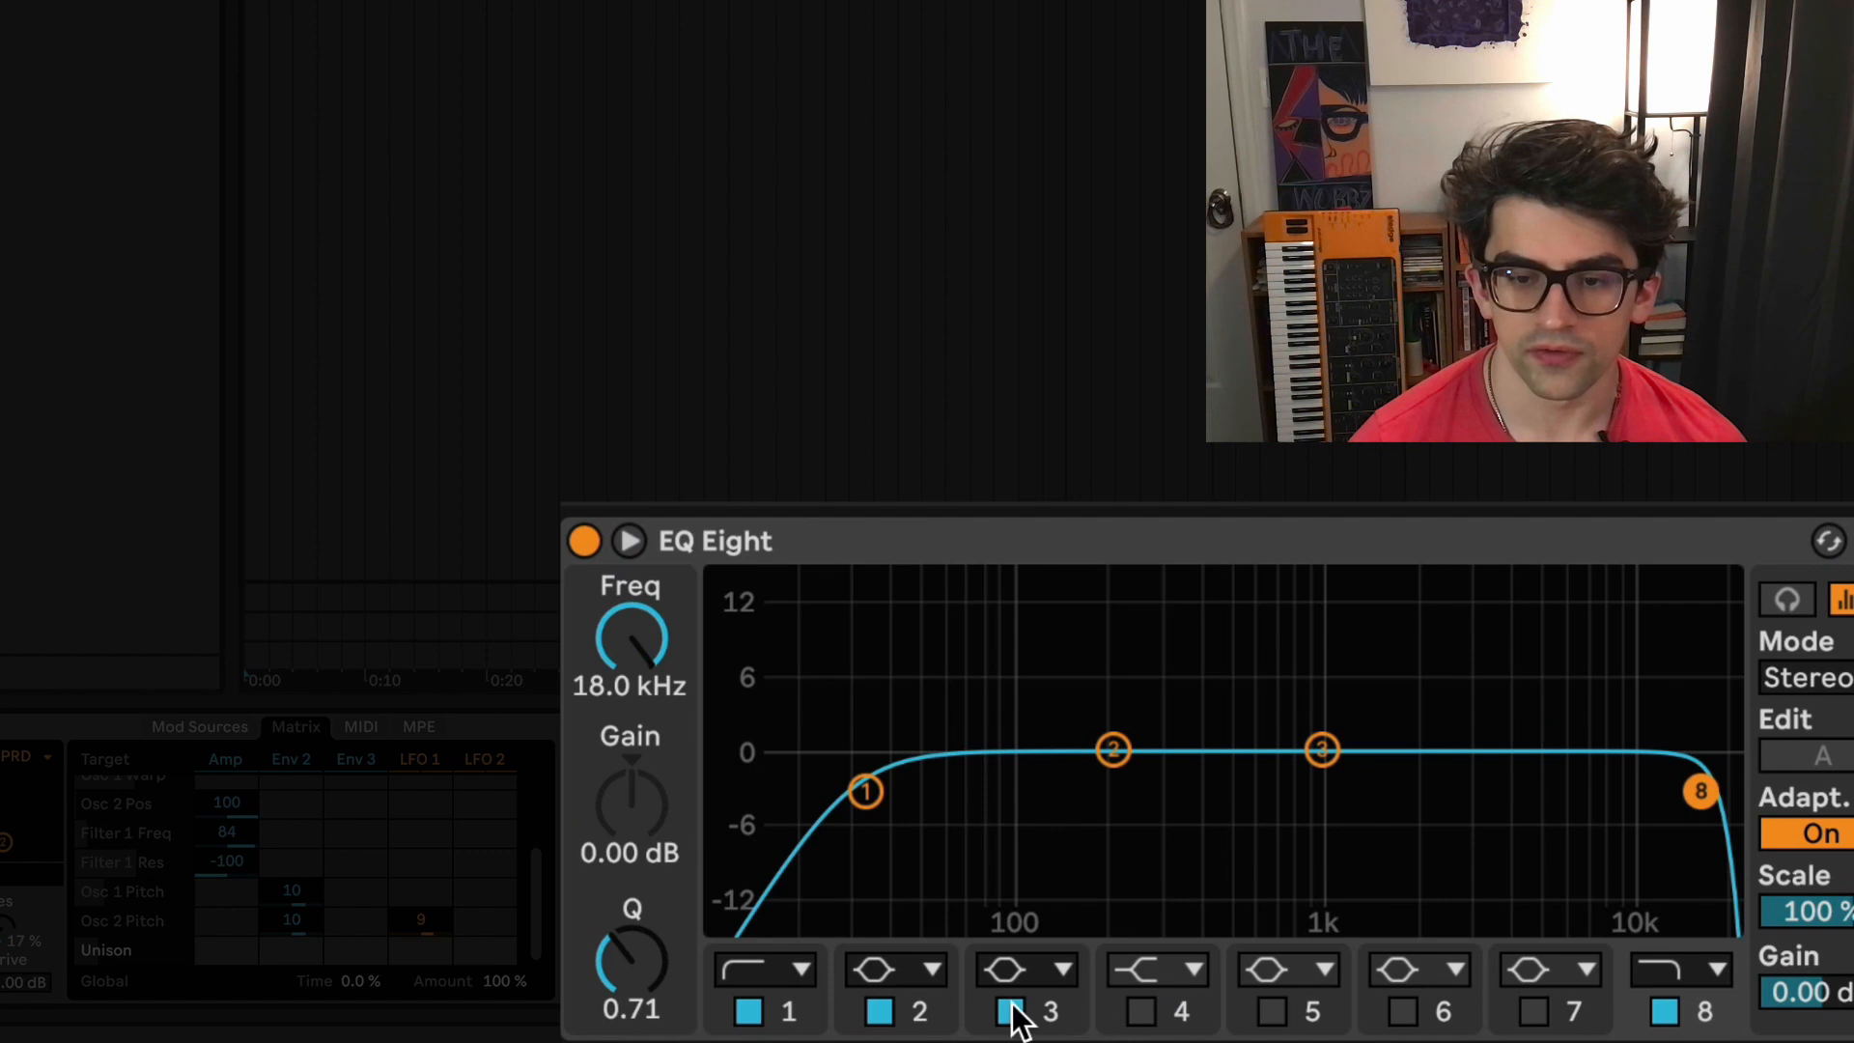
click(1010, 1012)
click(880, 1012)
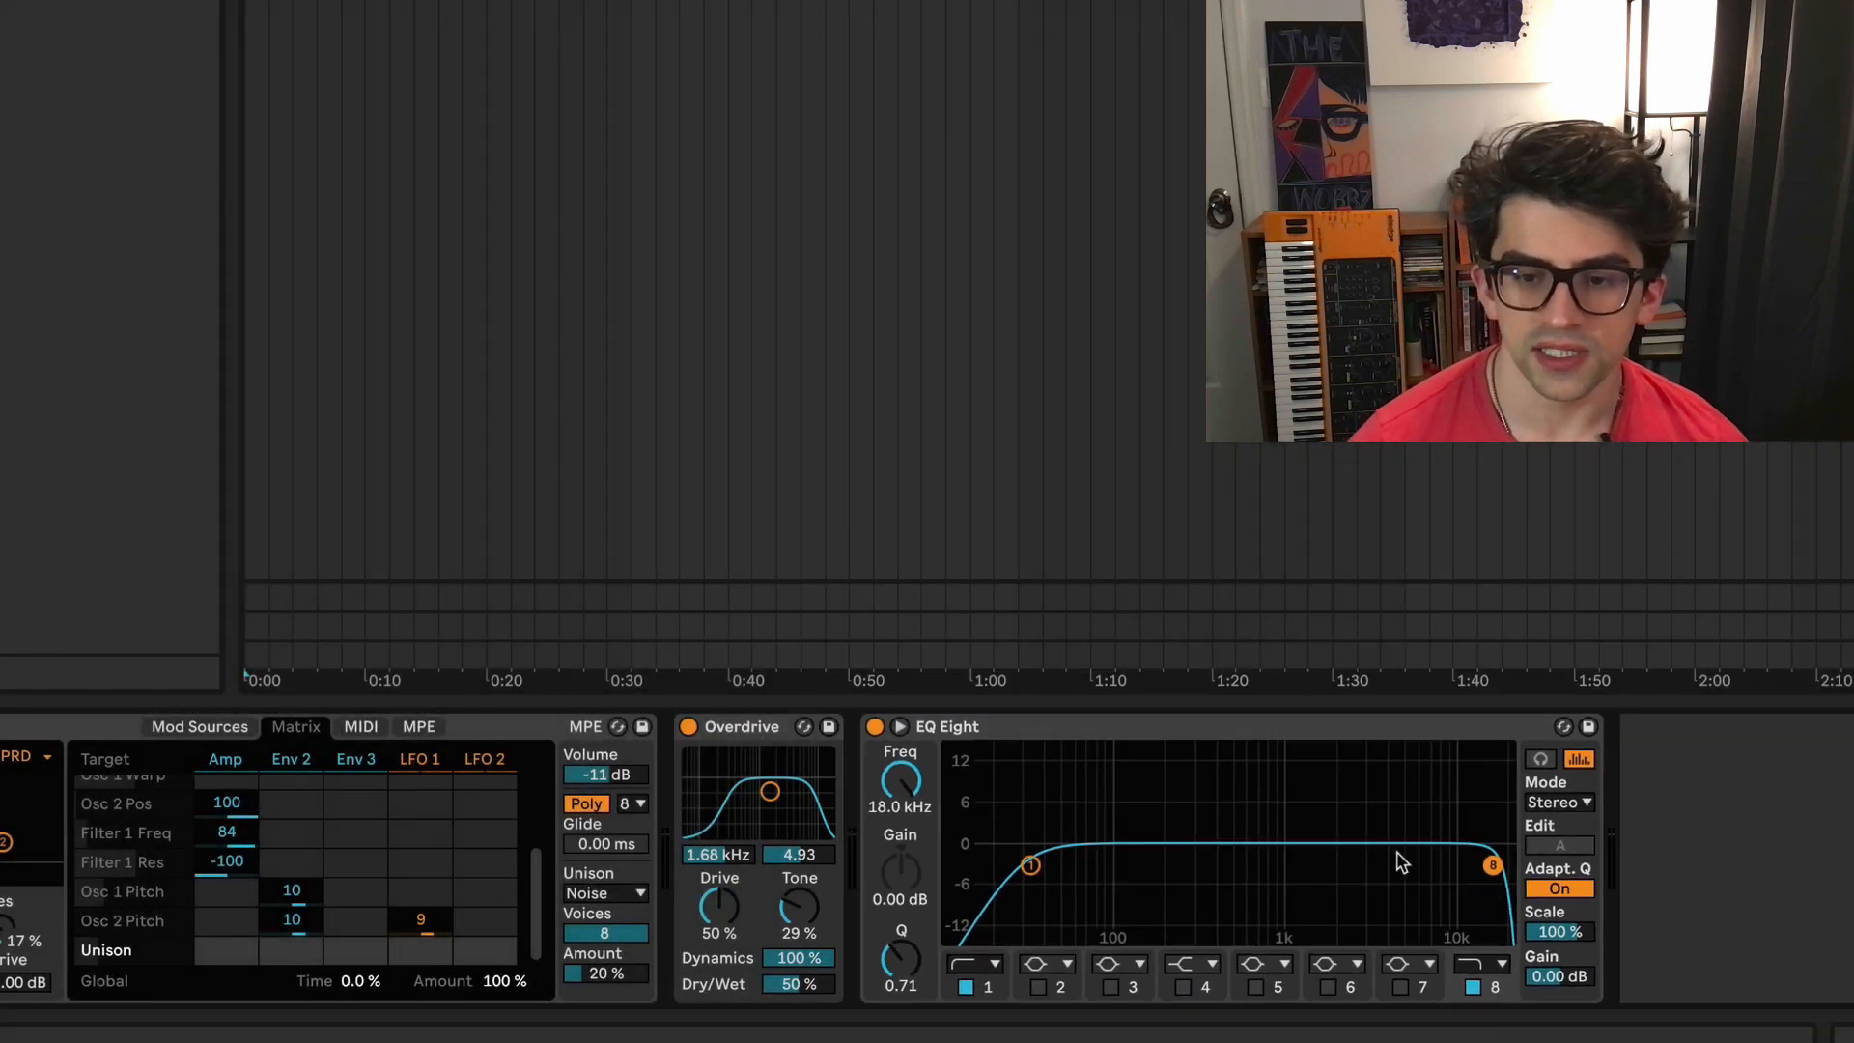
Step: Set the low cut of EQ Eight's band 1 to 95.8 Hz and fold the Overdrive and EQ Eight devices
click(990, 985)
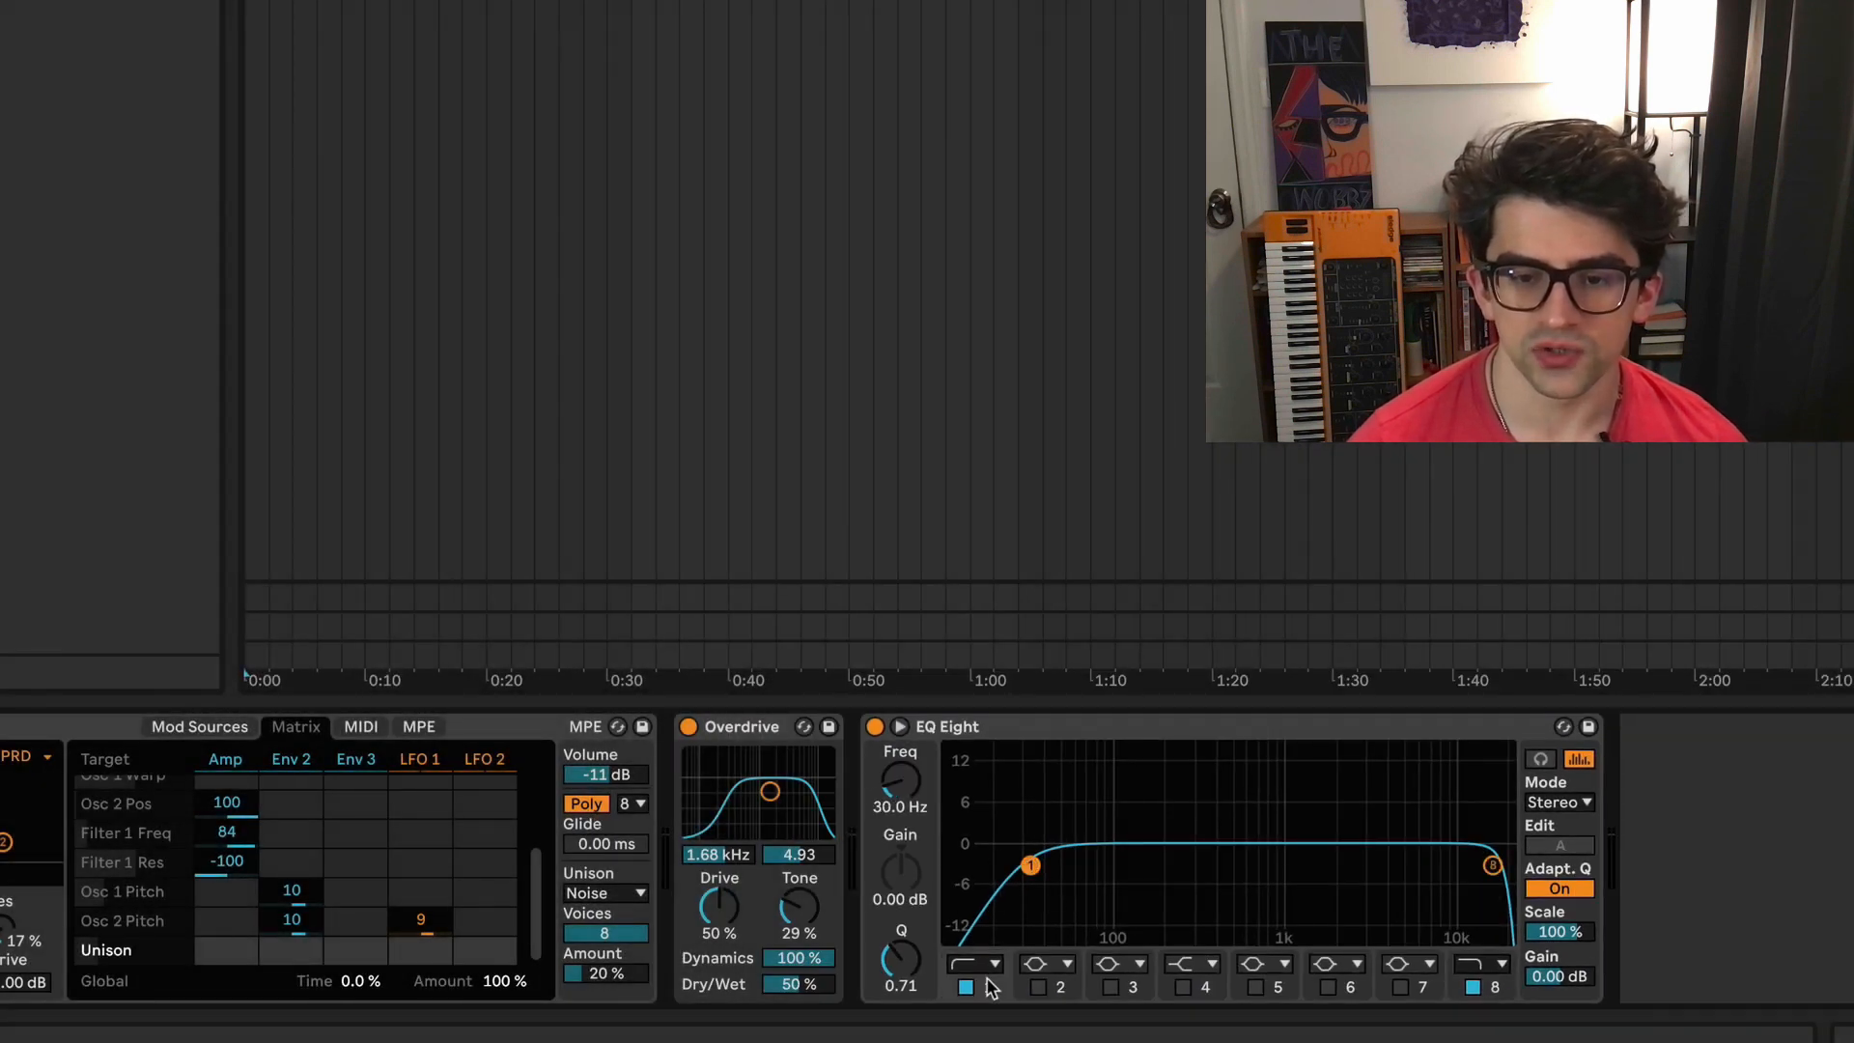
drag(896, 809, 893, 784)
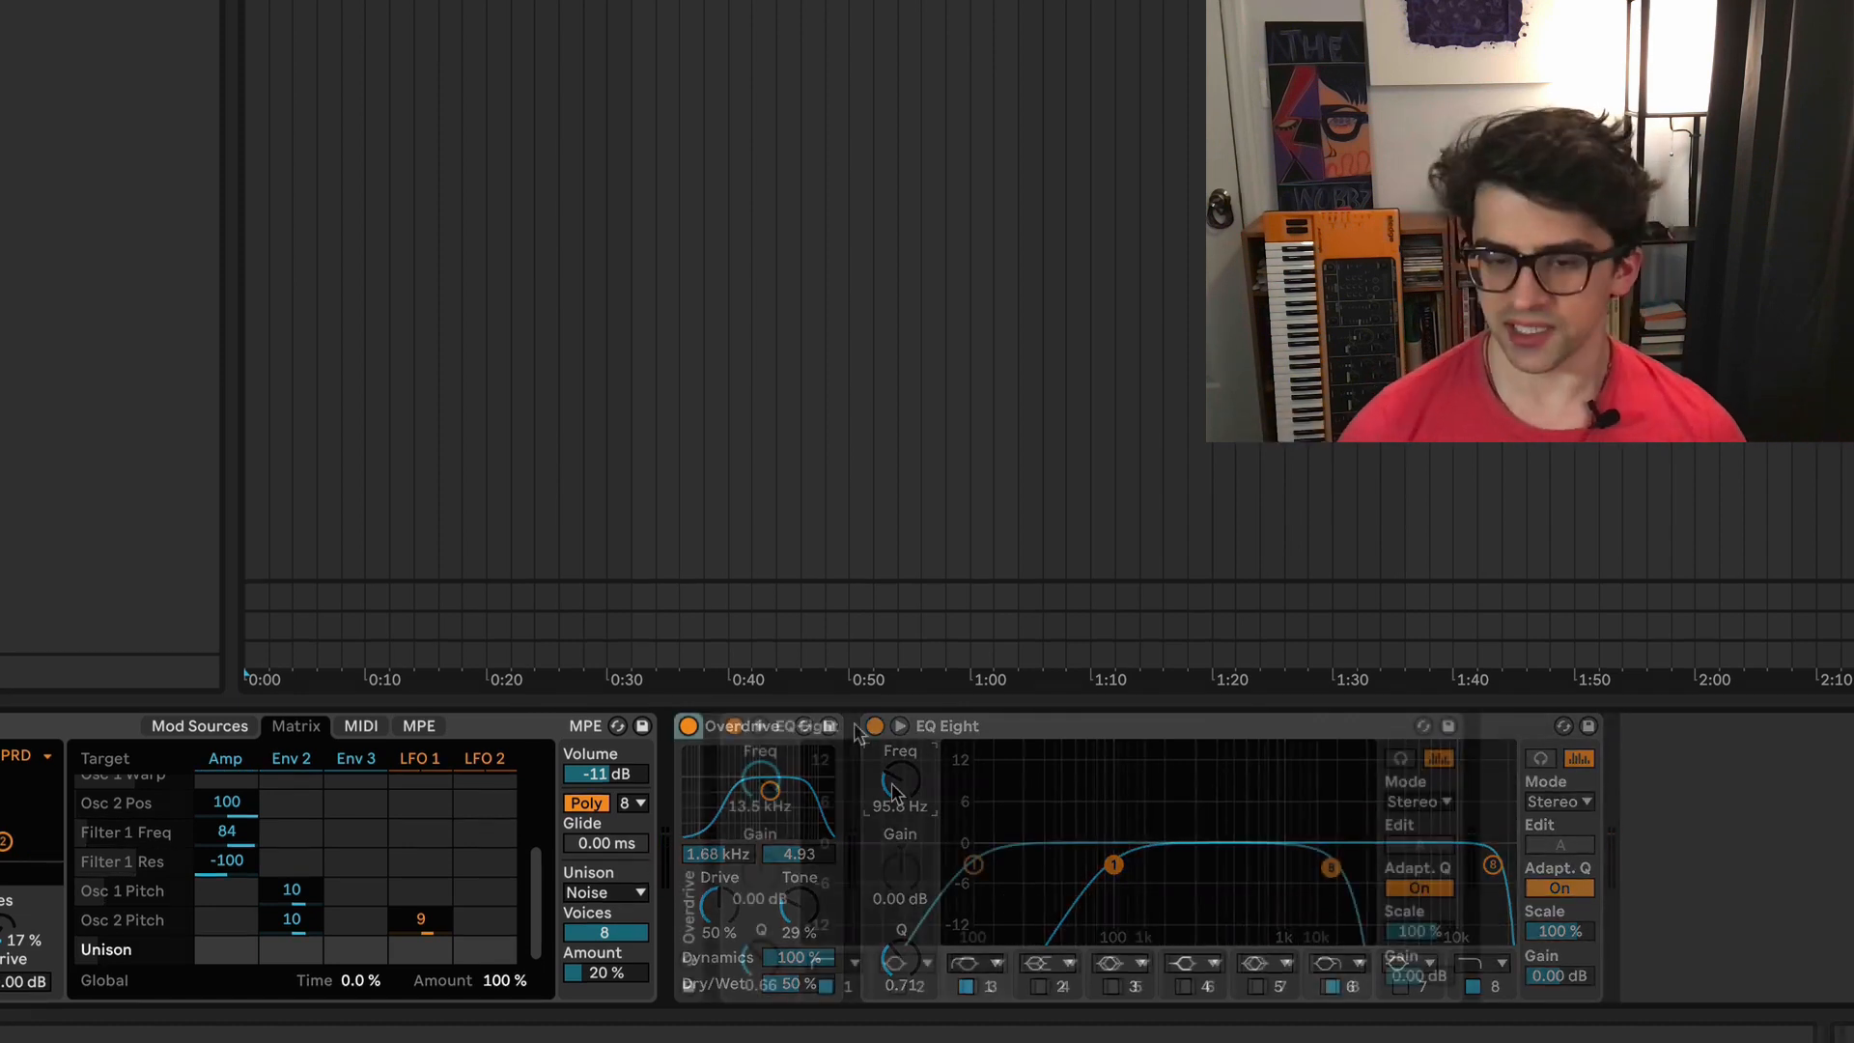
double_click(854, 723)
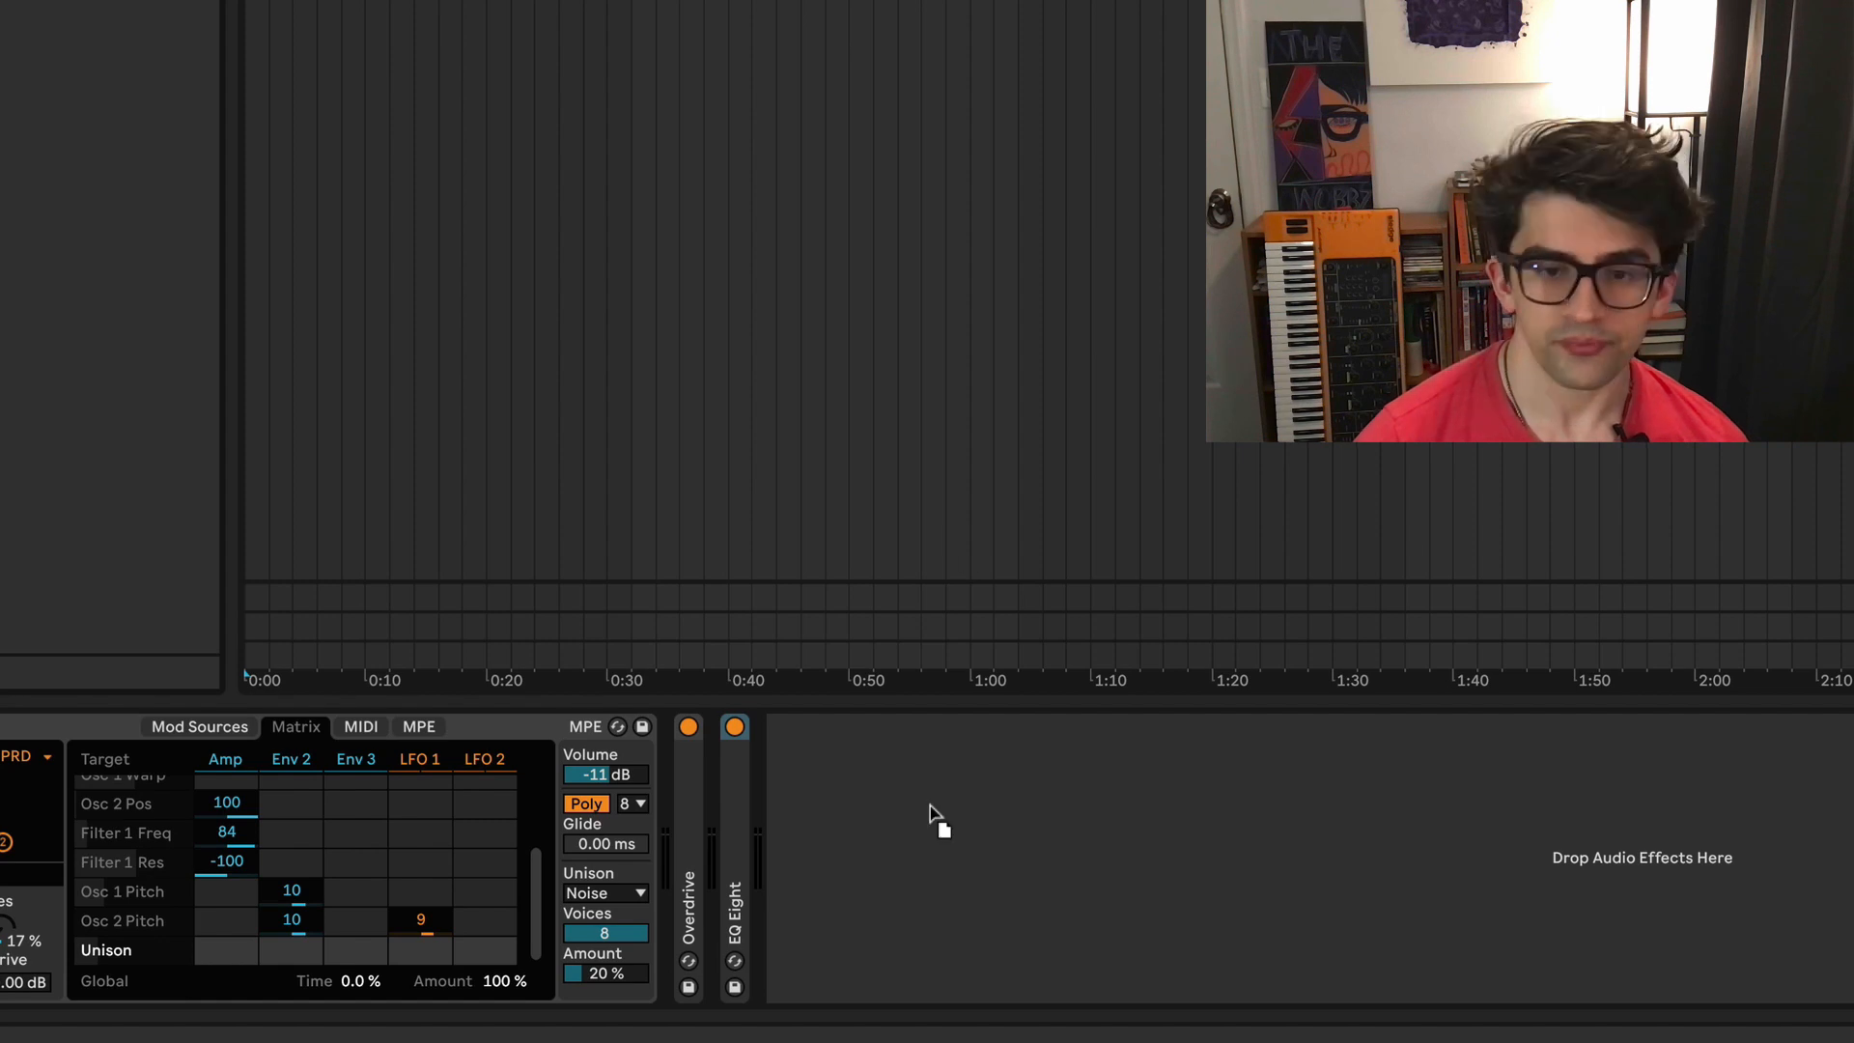
Step: Add the Comb Filter rack after EQ Eight and bypass and re-enable it to compare the sound
drag(931, 809, 929, 843)
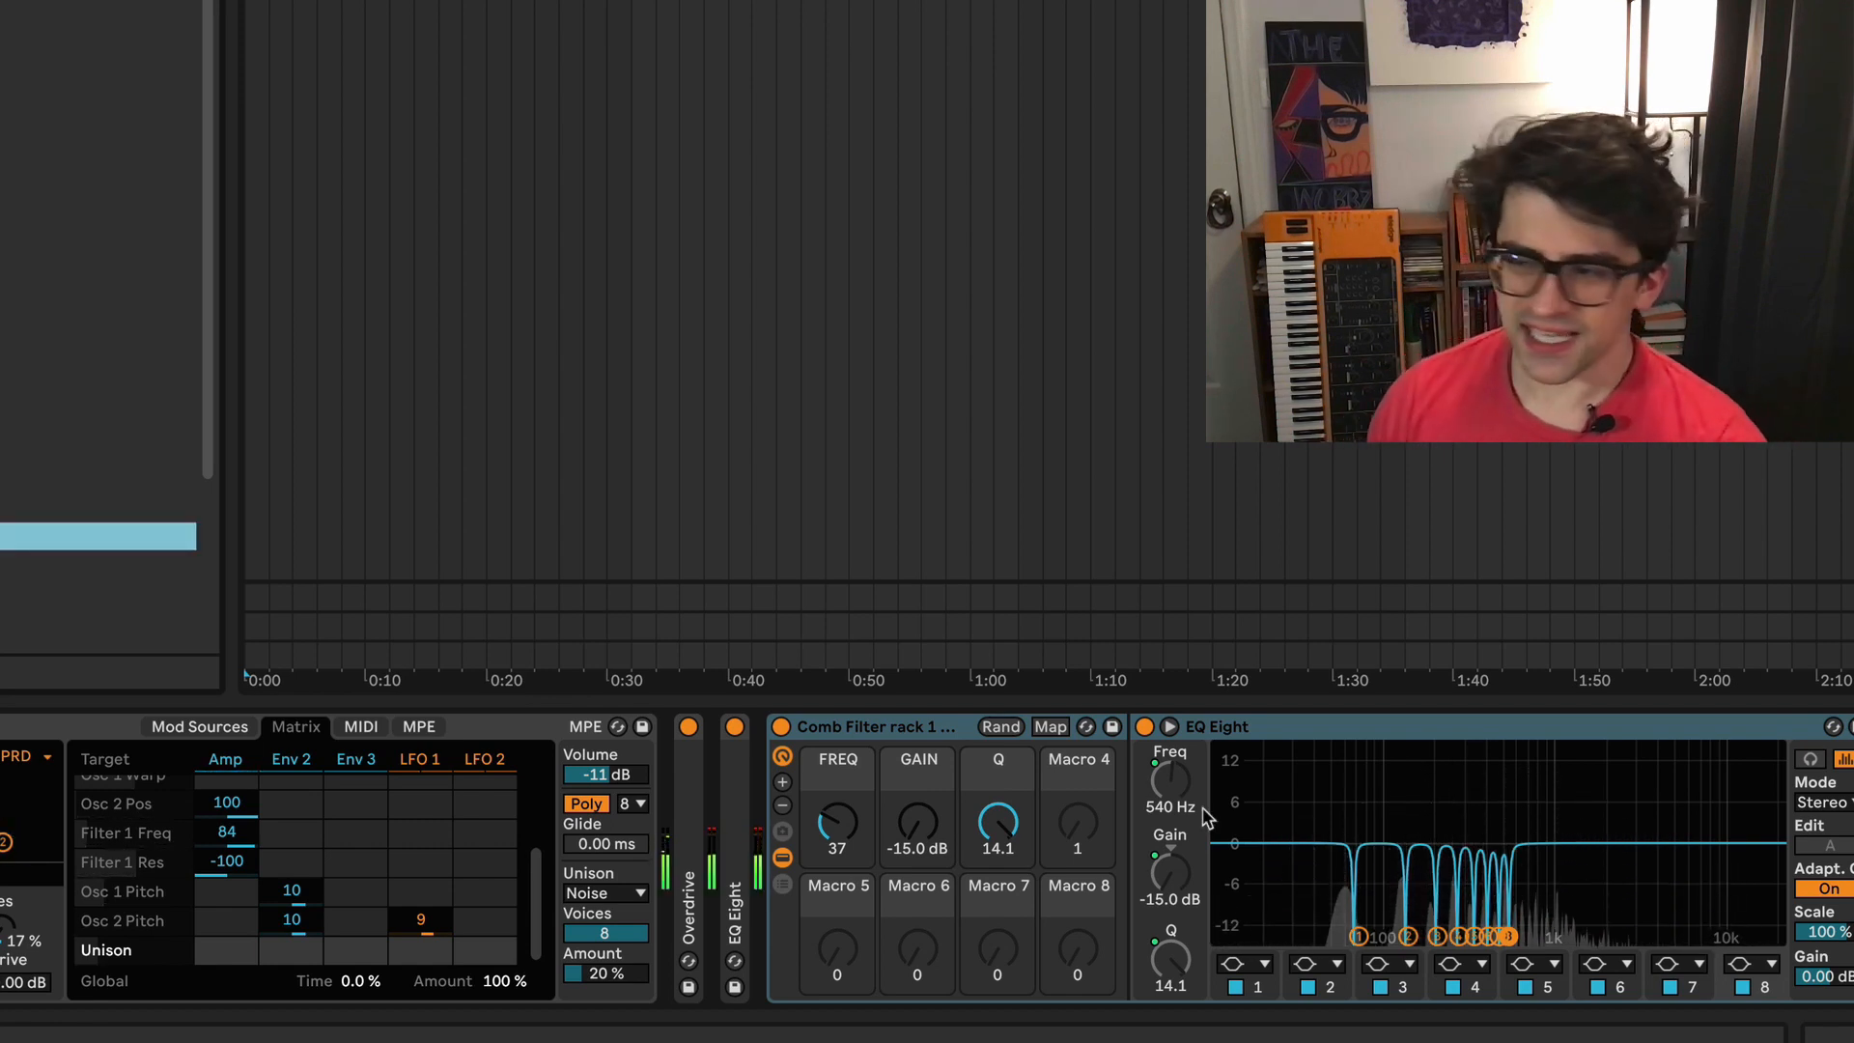
click(1212, 803)
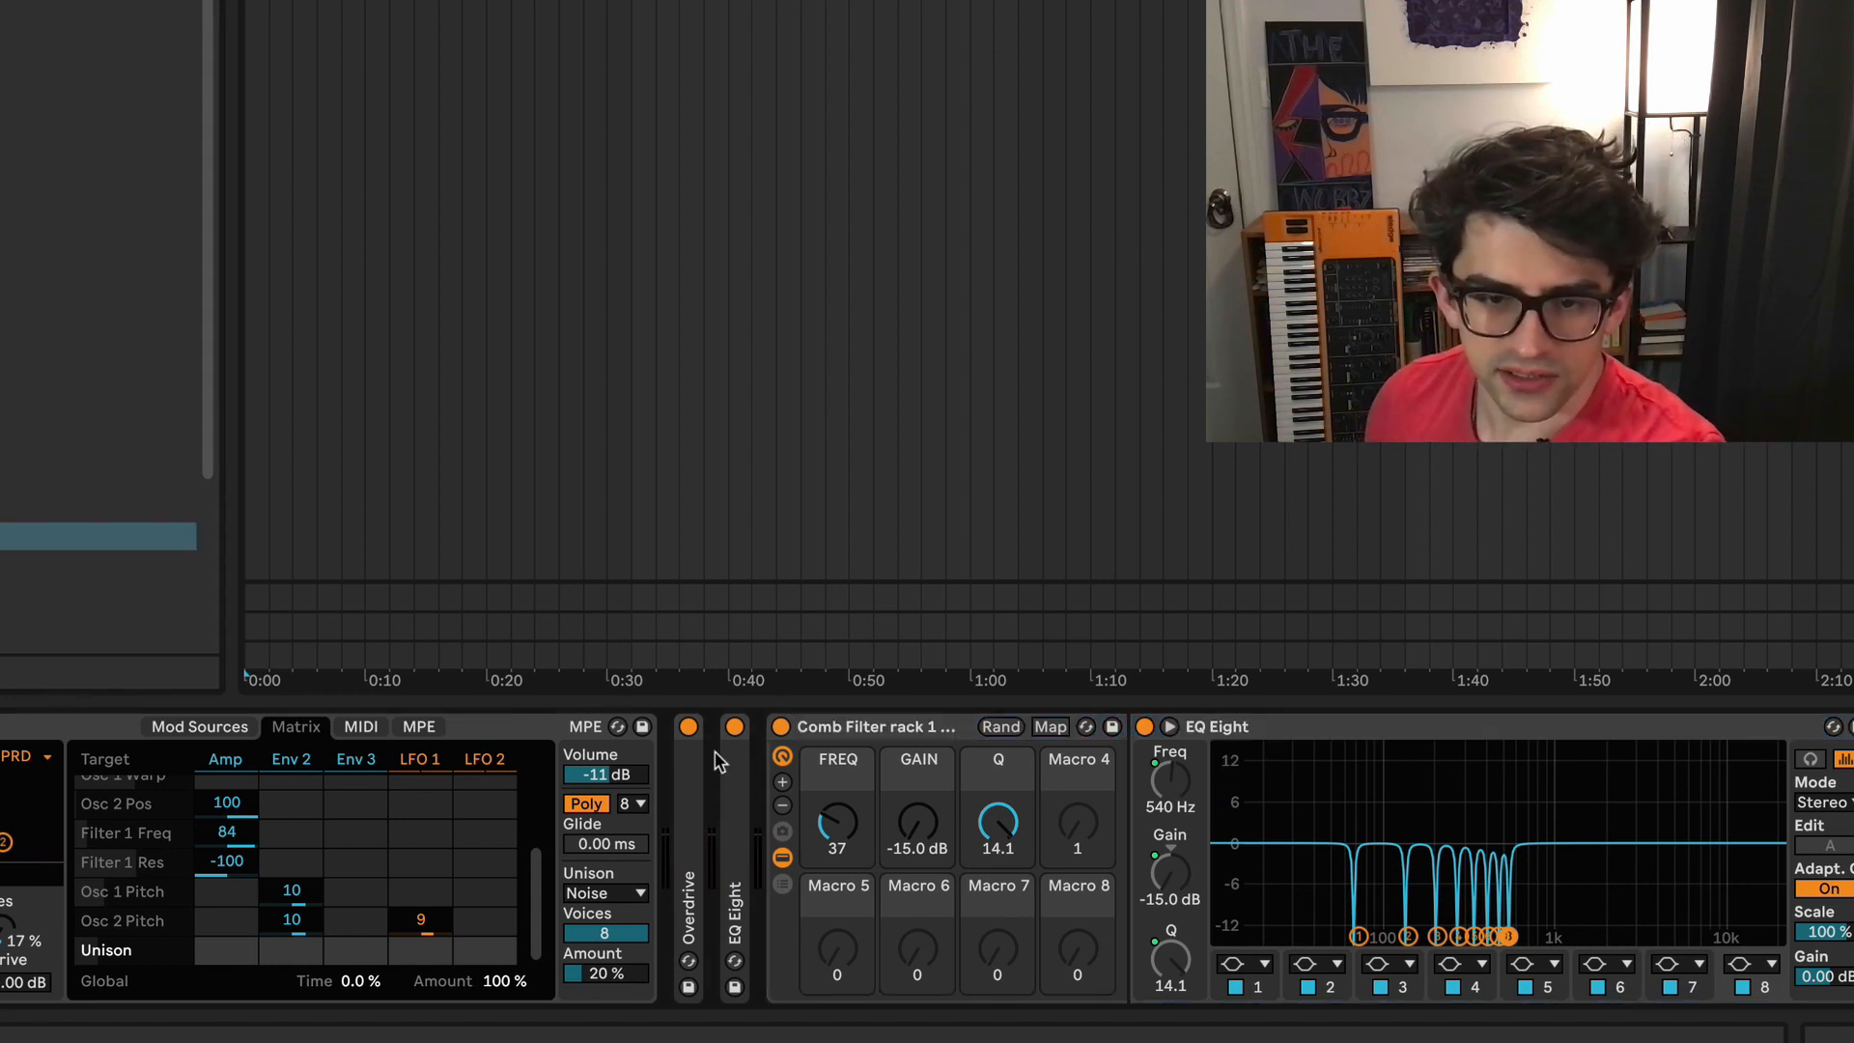
click(781, 726)
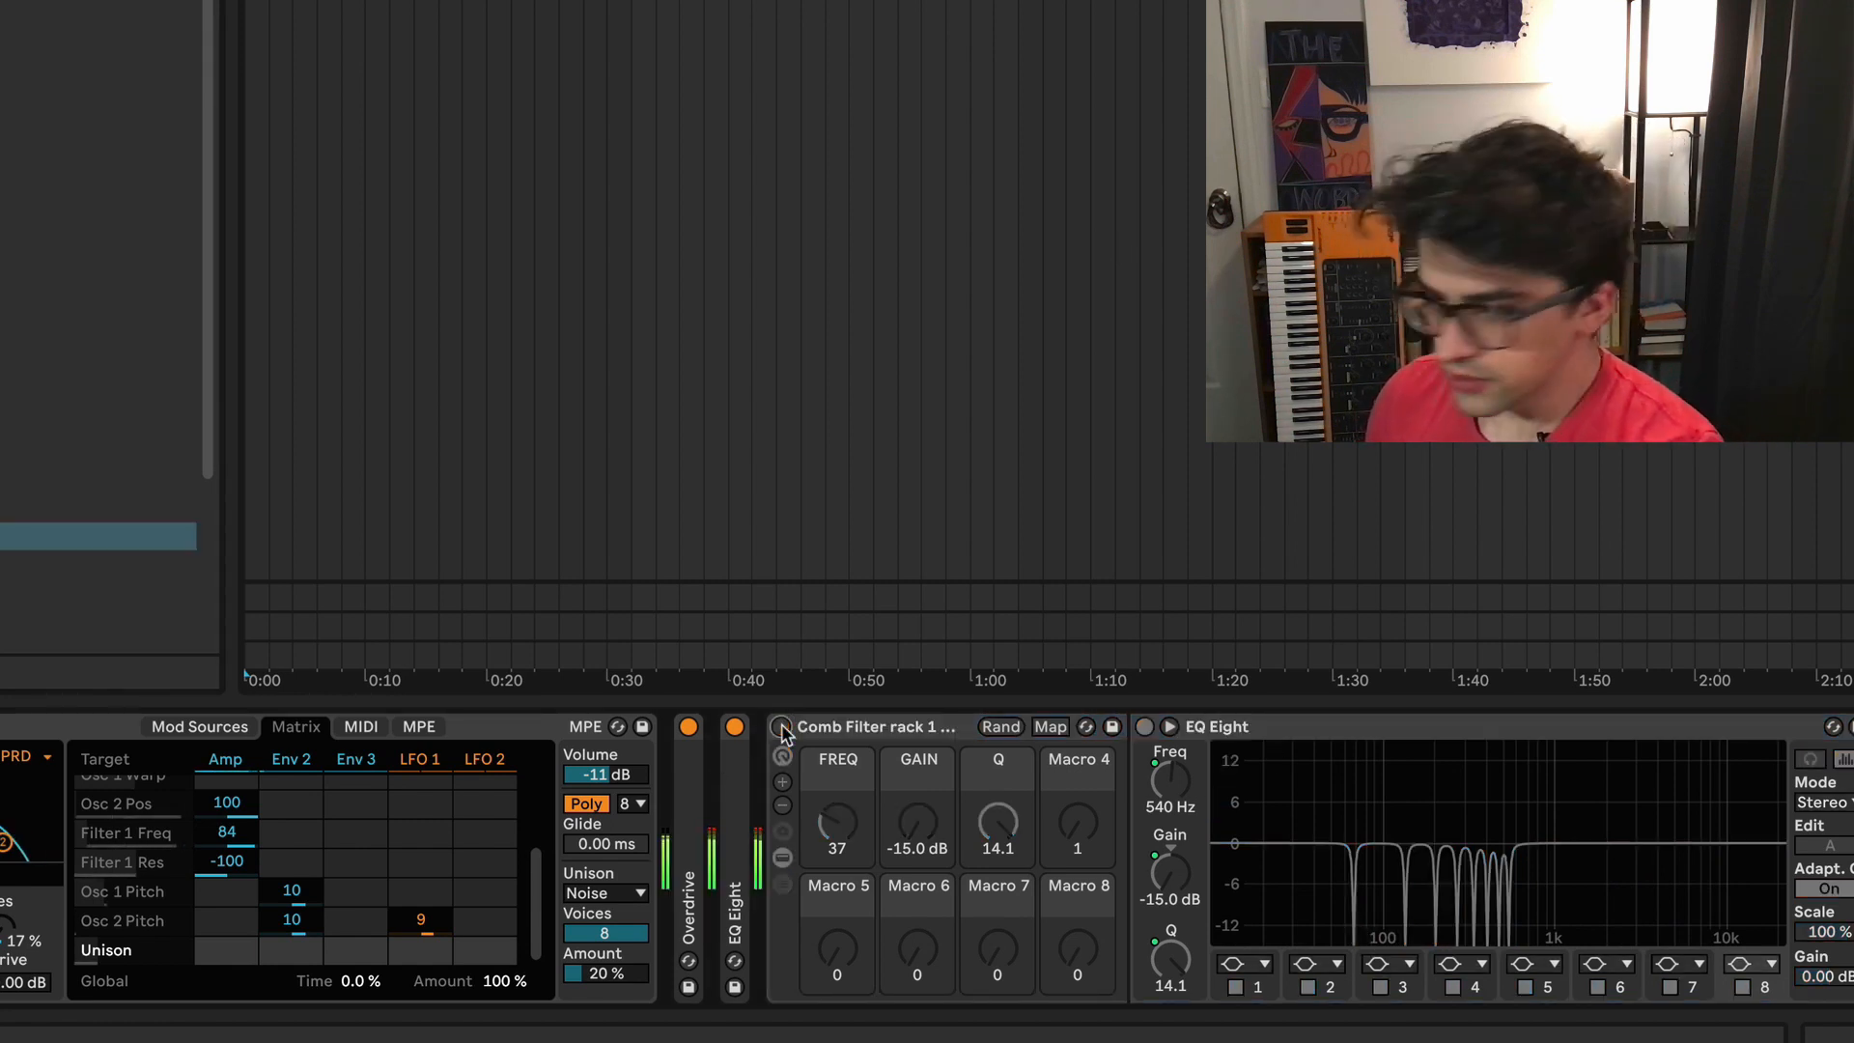
click(781, 728)
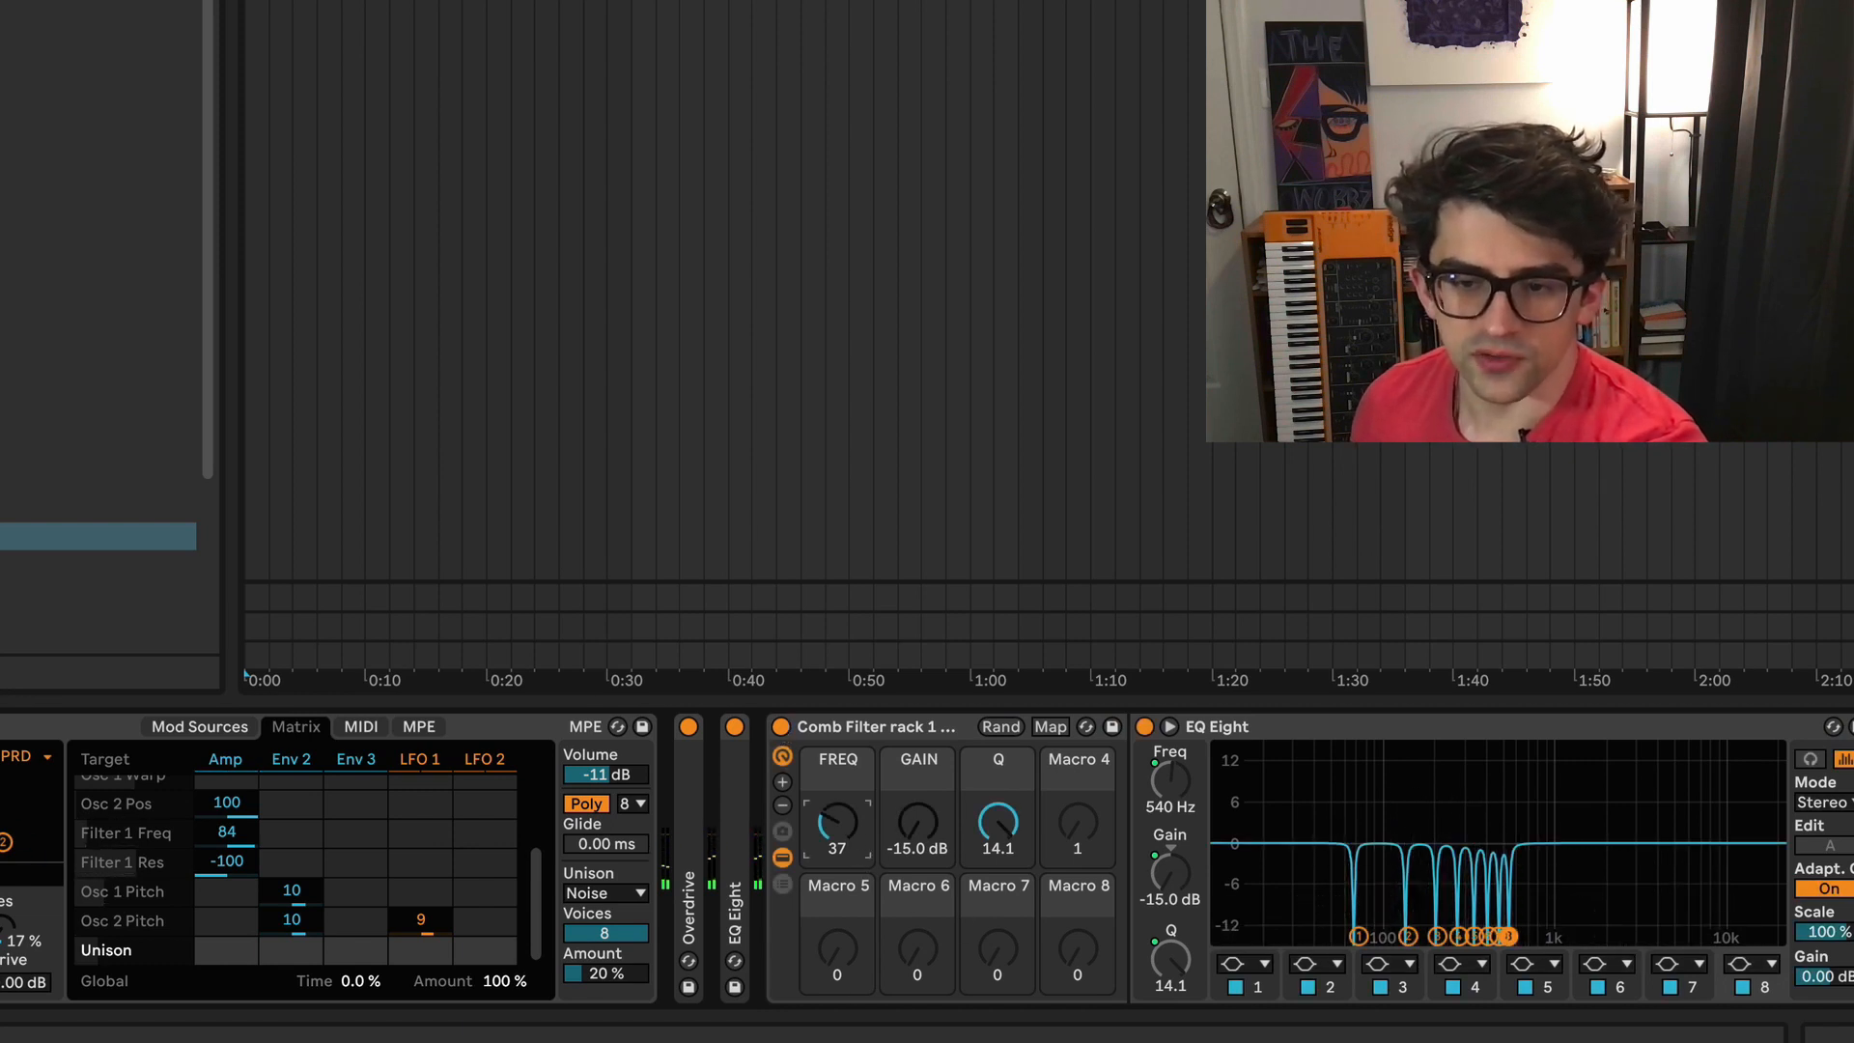
Step: Try out the Comb Filter rack's FREQ, Q and GAIN macros, leaving Q at 13.0 and lowering GAIN again after testing 15 dB
mouse_move(838, 823)
mouse_down()
mouse_move(837, 784)
mouse_move(837, 823)
mouse_up()
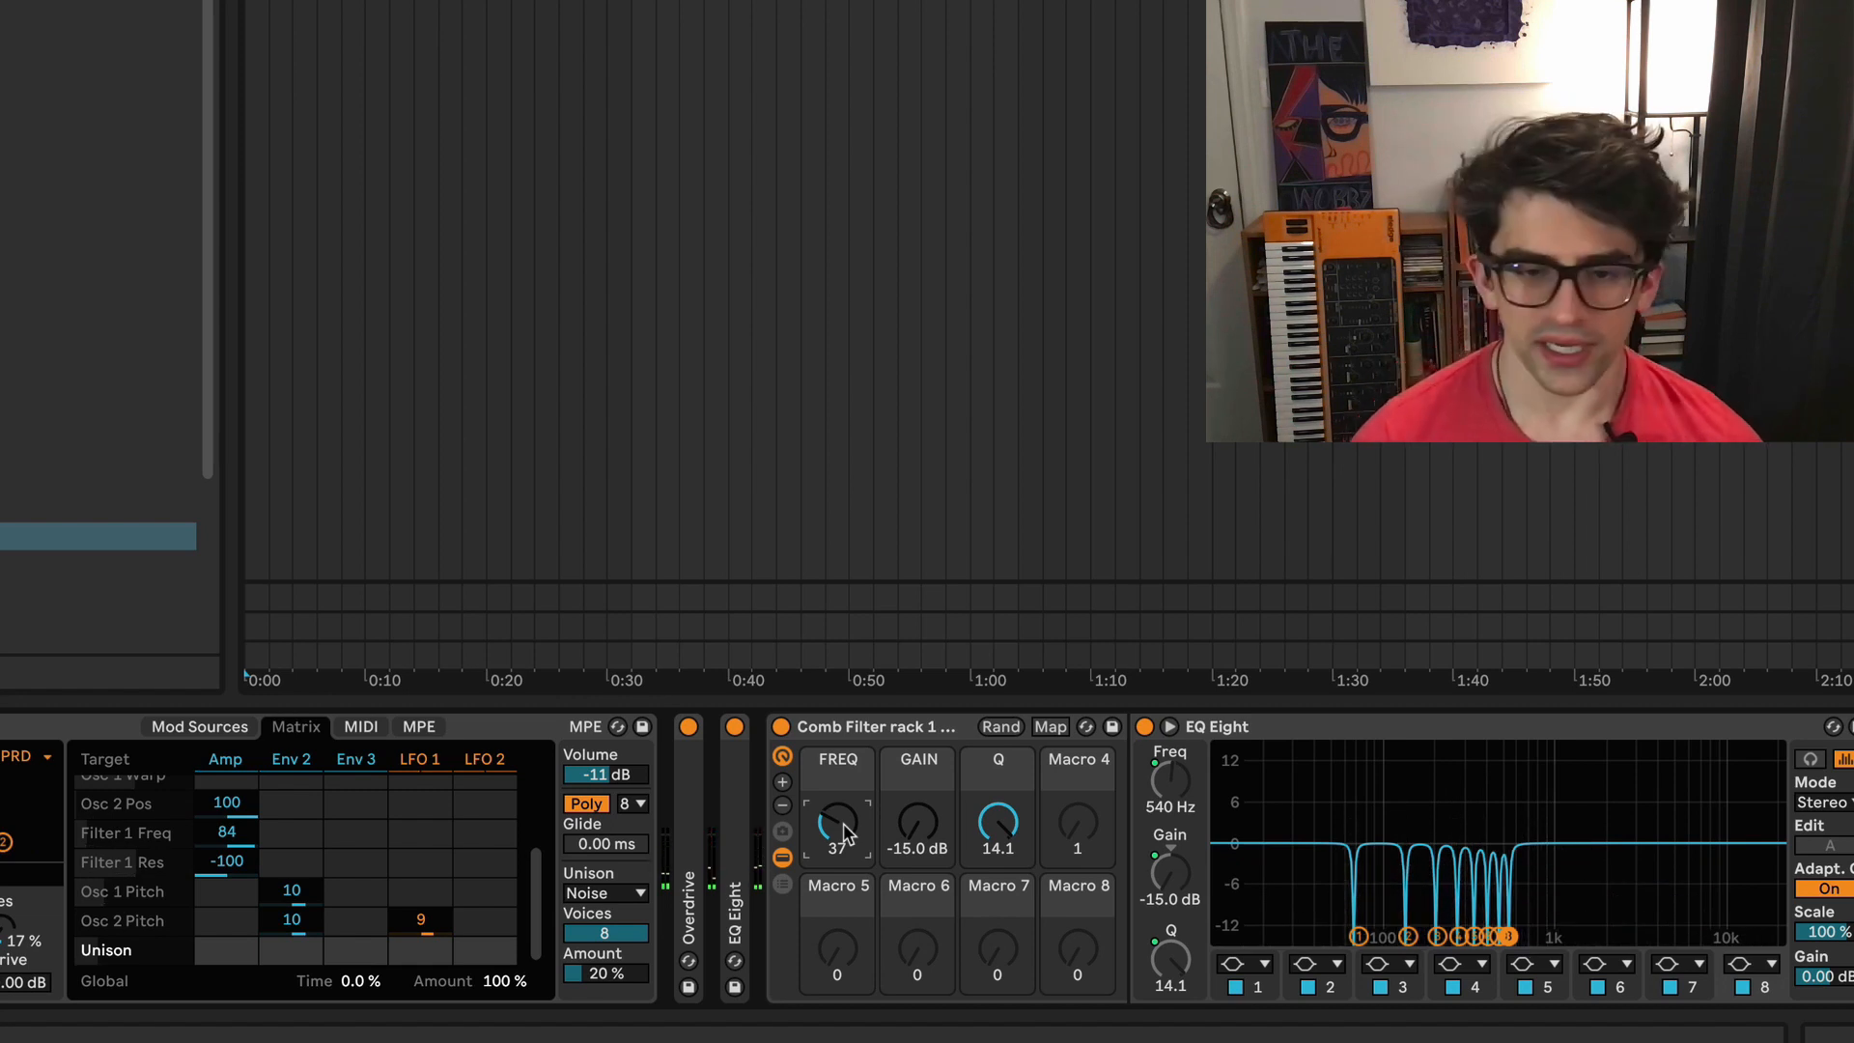
drag(997, 821, 998, 827)
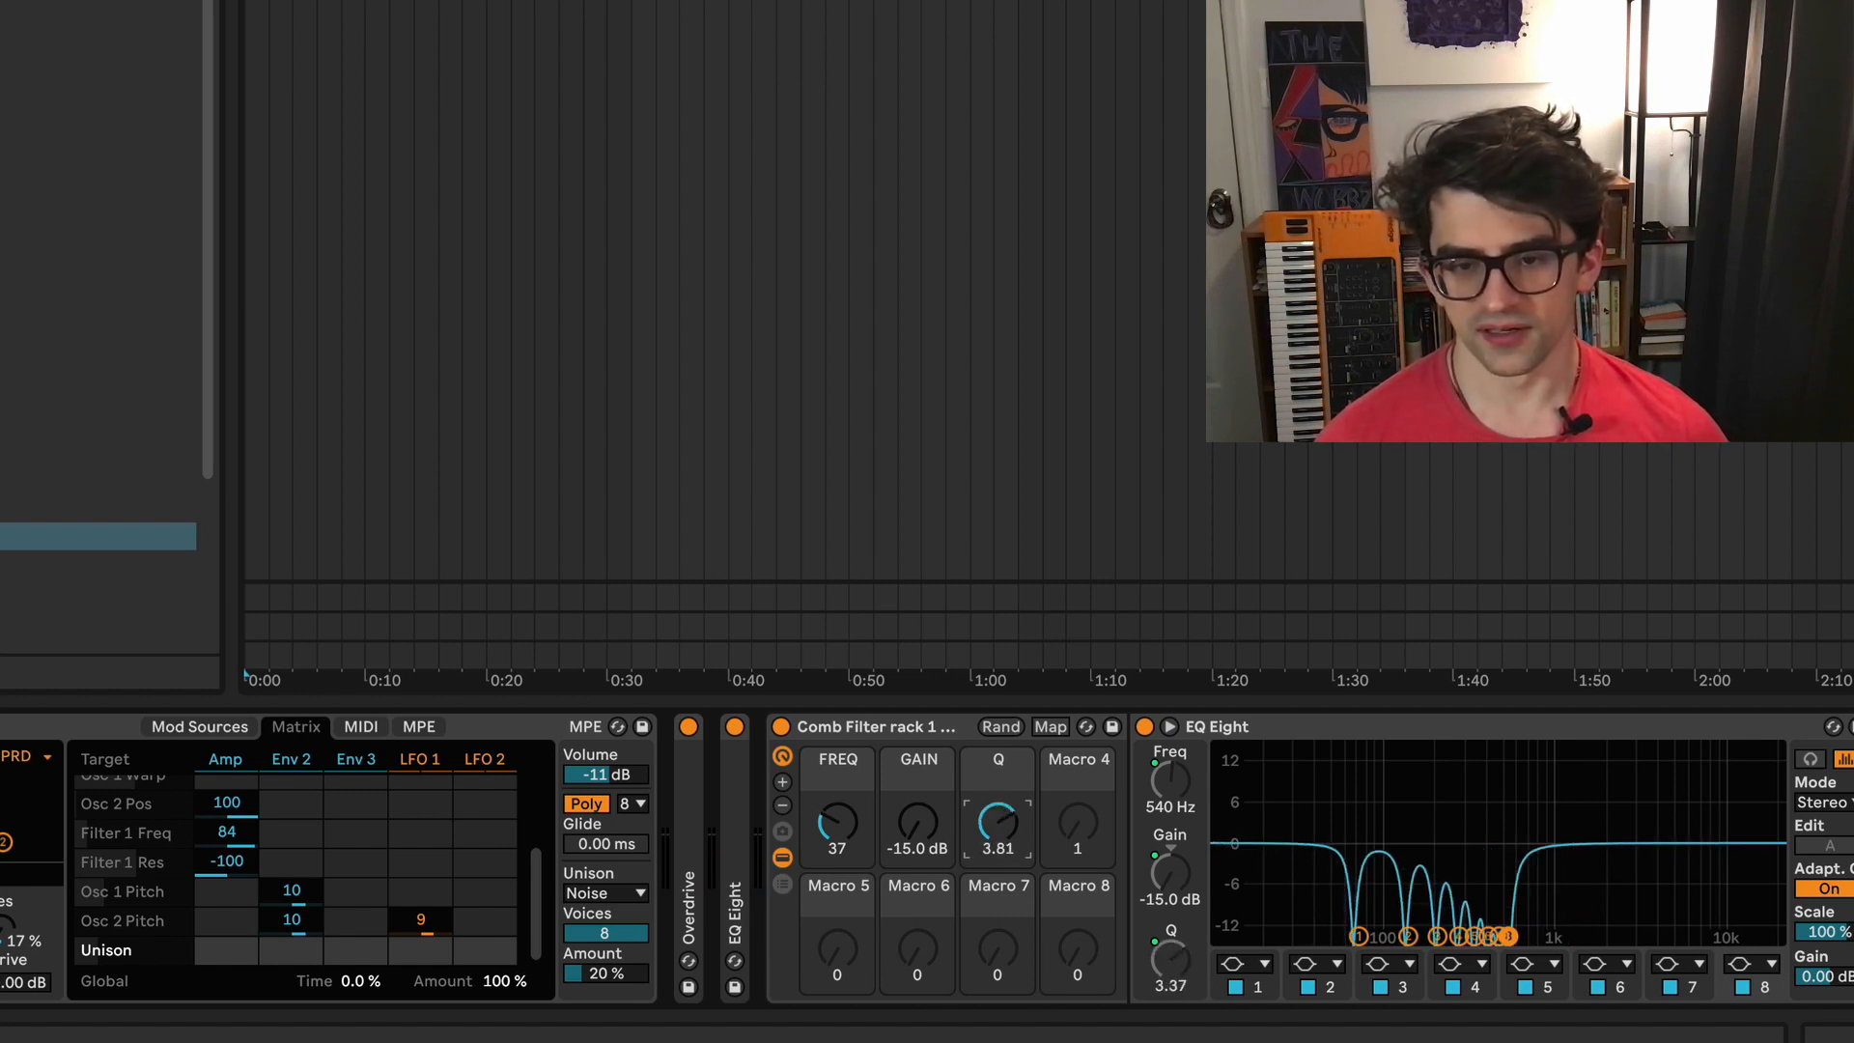
drag(991, 819, 991, 824)
key(super+z)
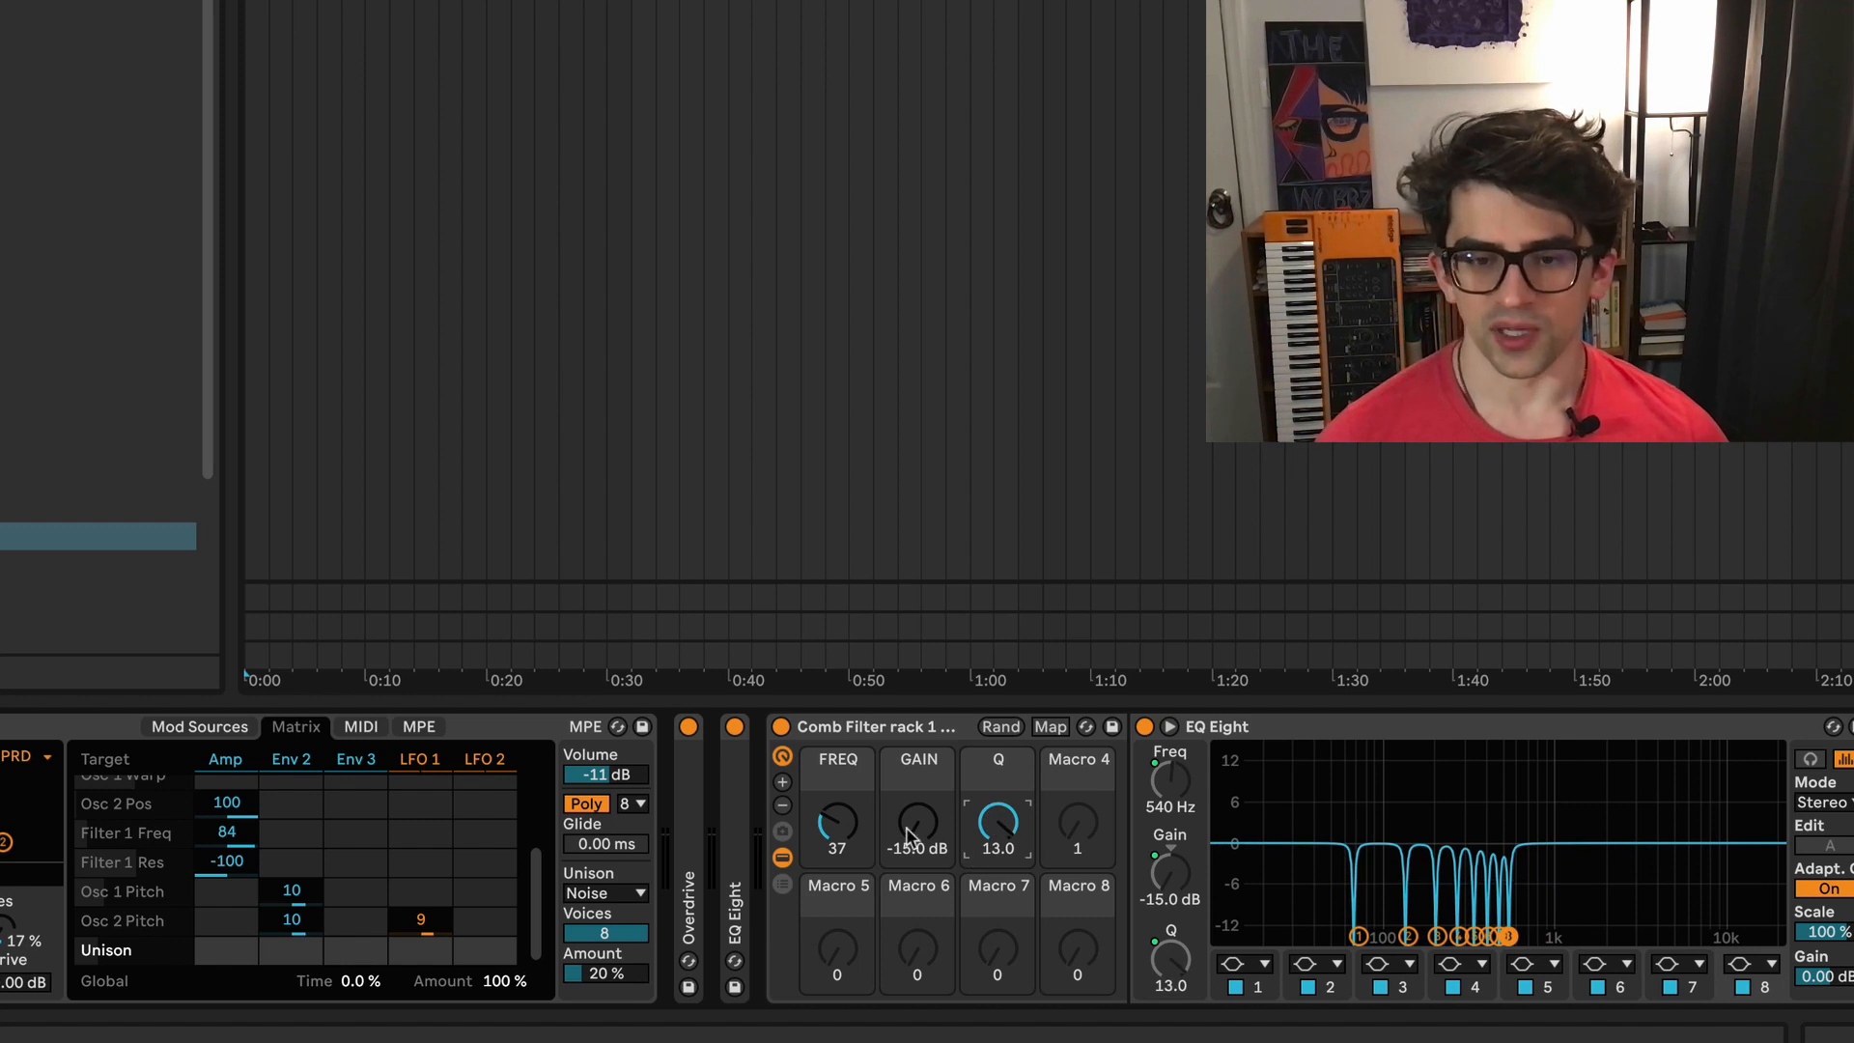
drag(909, 833, 910, 753)
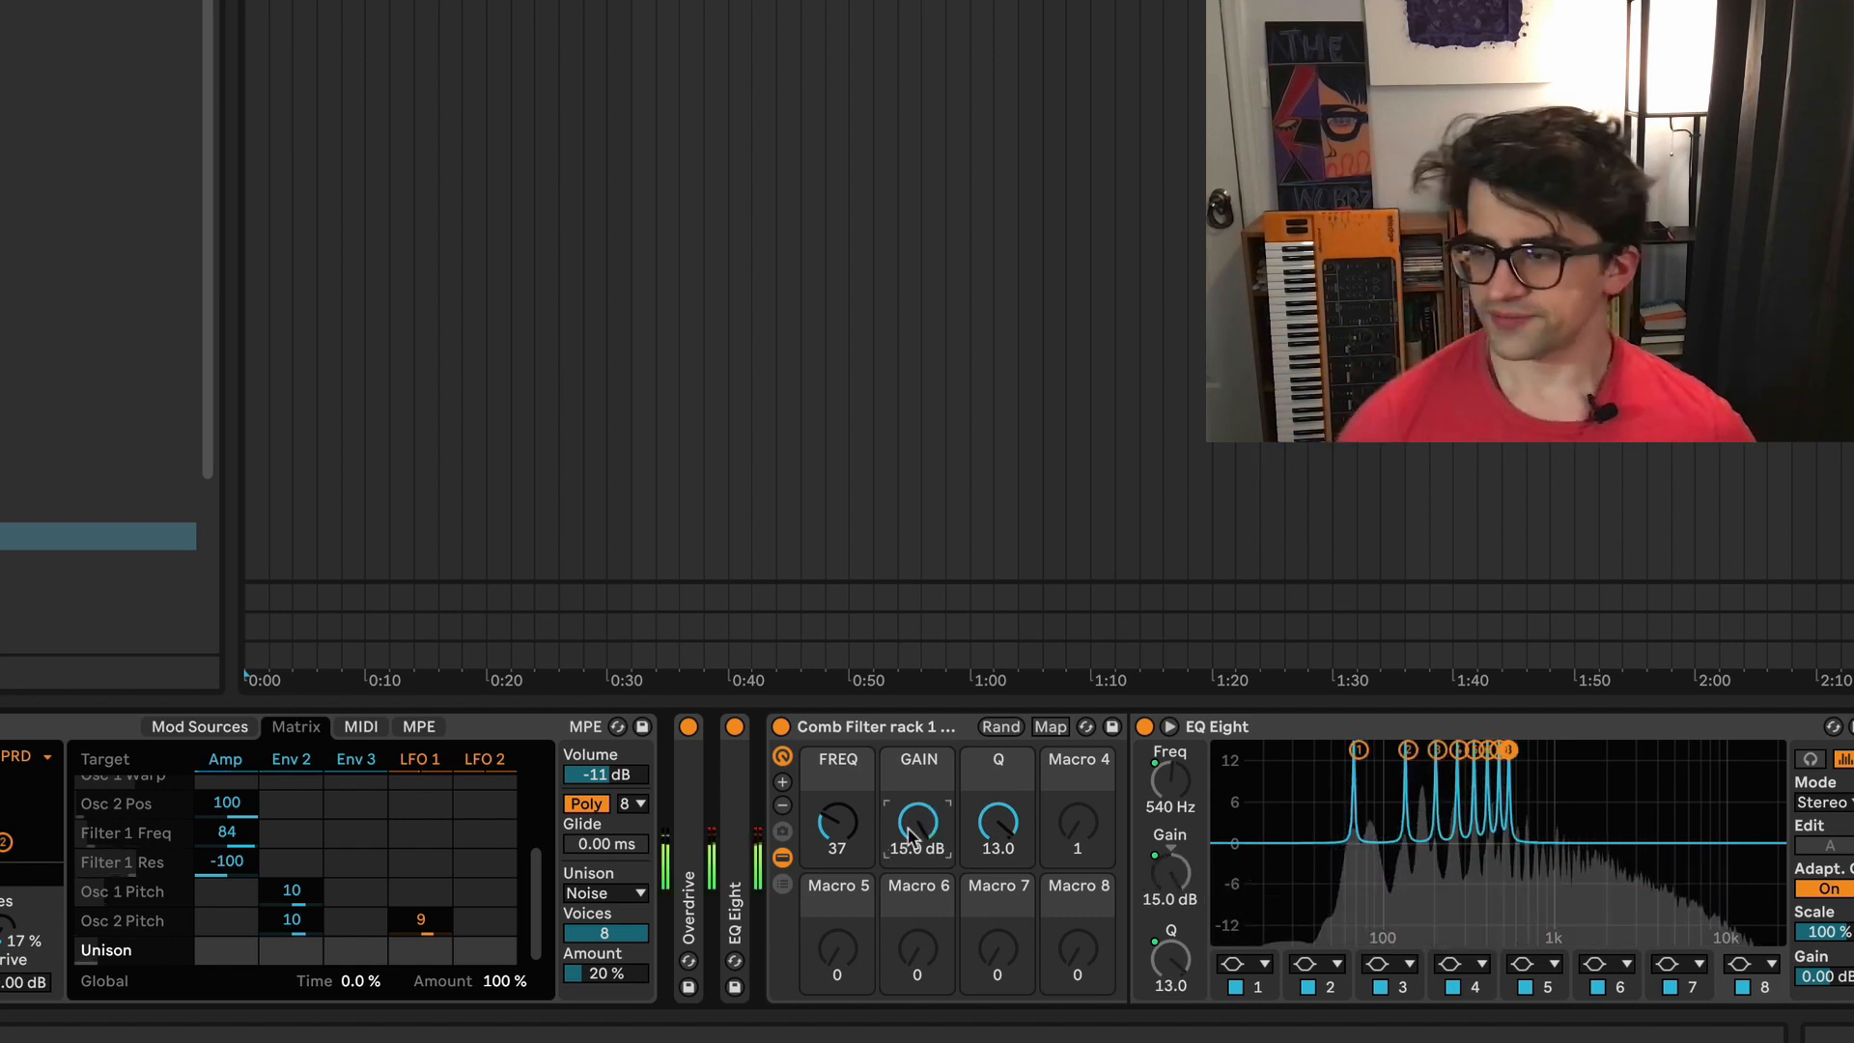
drag(910, 831, 910, 917)
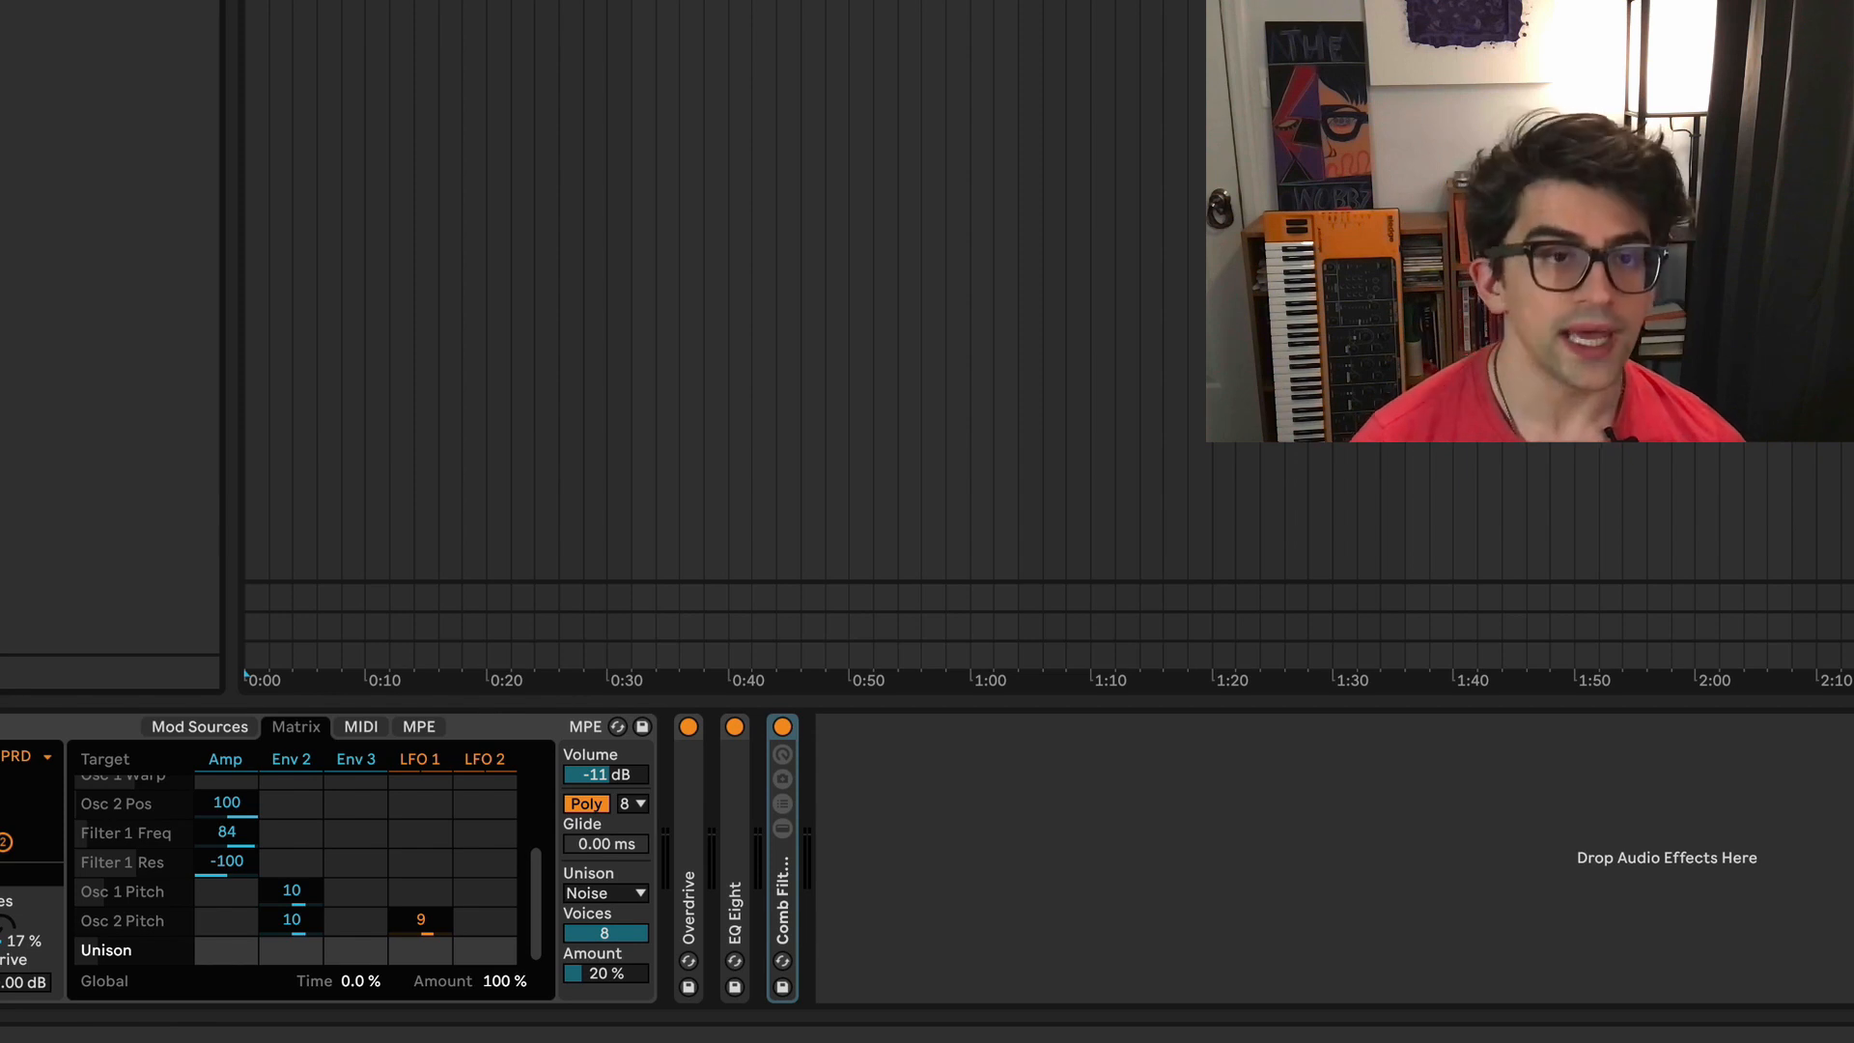
Step: Add a second EQ Eight after the Comb Filter rack, boosting band 2 around 100 Hz and moving band 3 to about 300 Hz with a slight boost
mouse_move(9, 483)
mouse_down()
mouse_move(883, 840)
mouse_move(974, 848)
mouse_up()
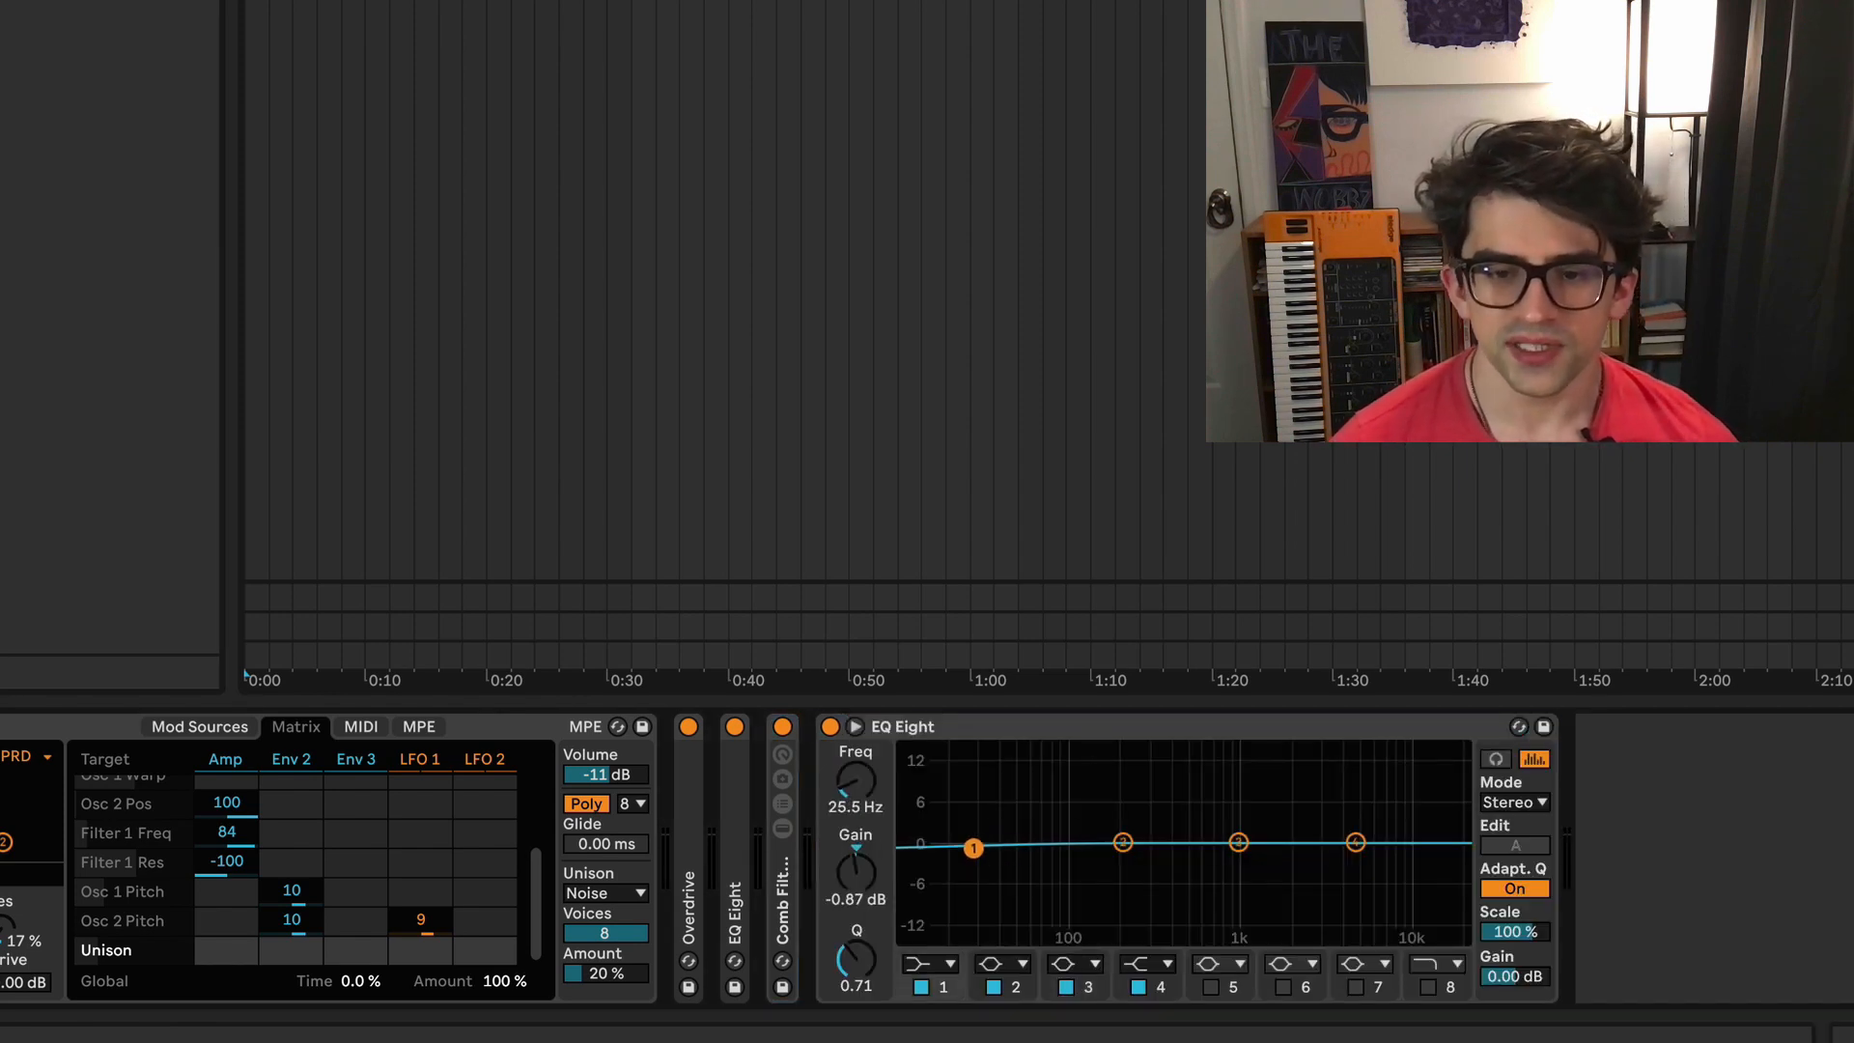
drag(1122, 842, 1074, 812)
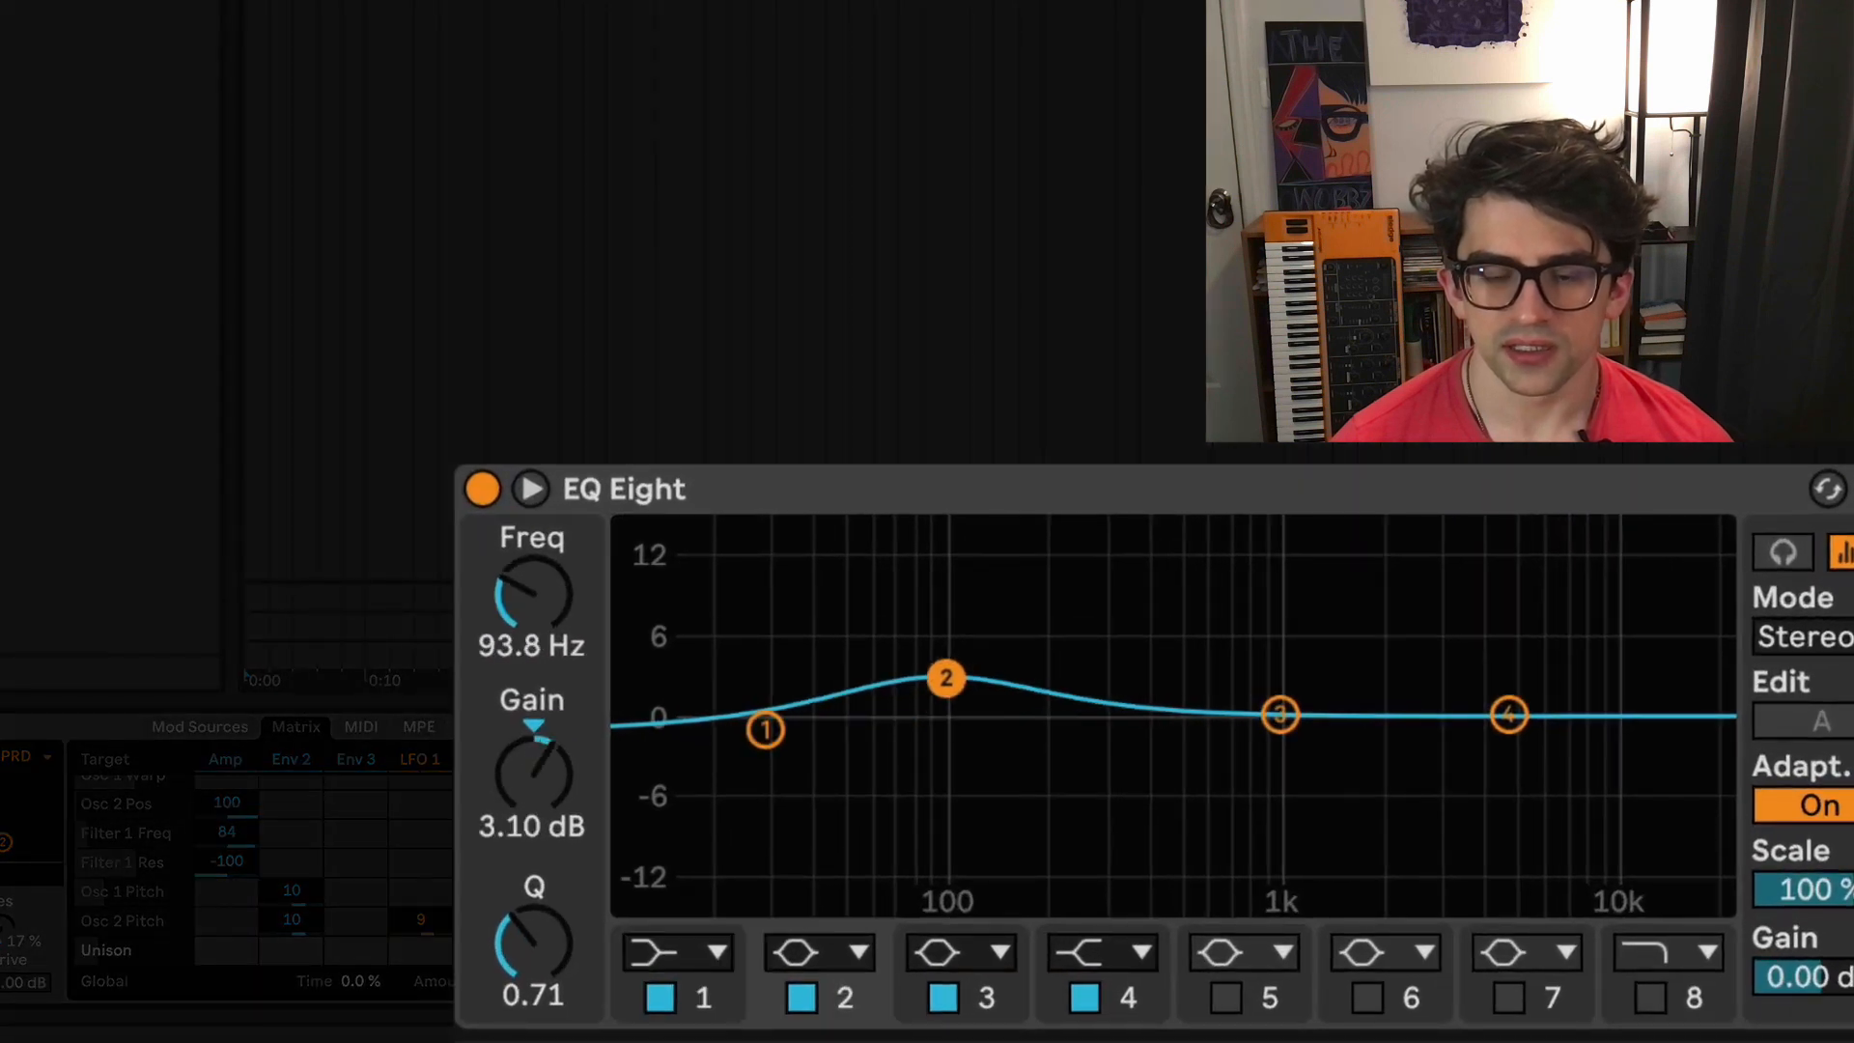
drag(961, 657, 969, 654)
drag(1279, 715, 1112, 702)
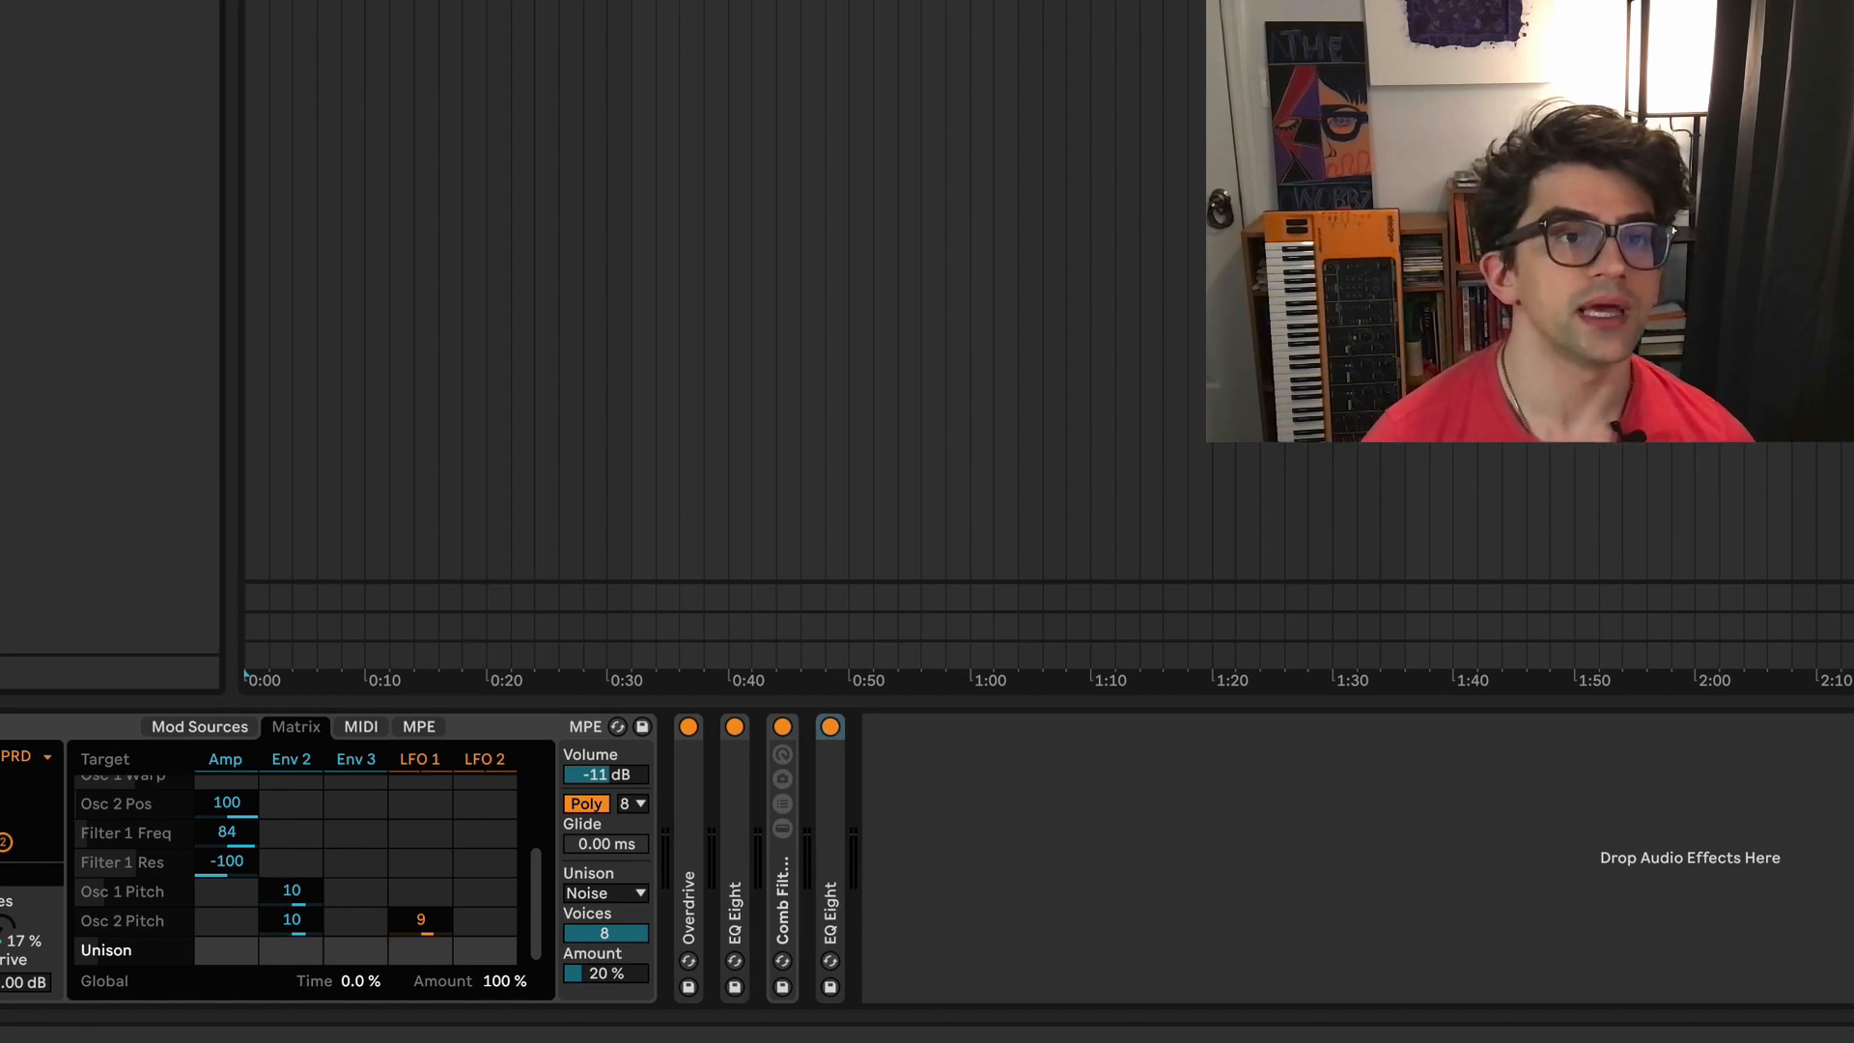
Step: Add Multiband Dynamics after the second EQ Eight and set the mid band's output to 1.20 dB
drag(1352, 673, 1295, 873)
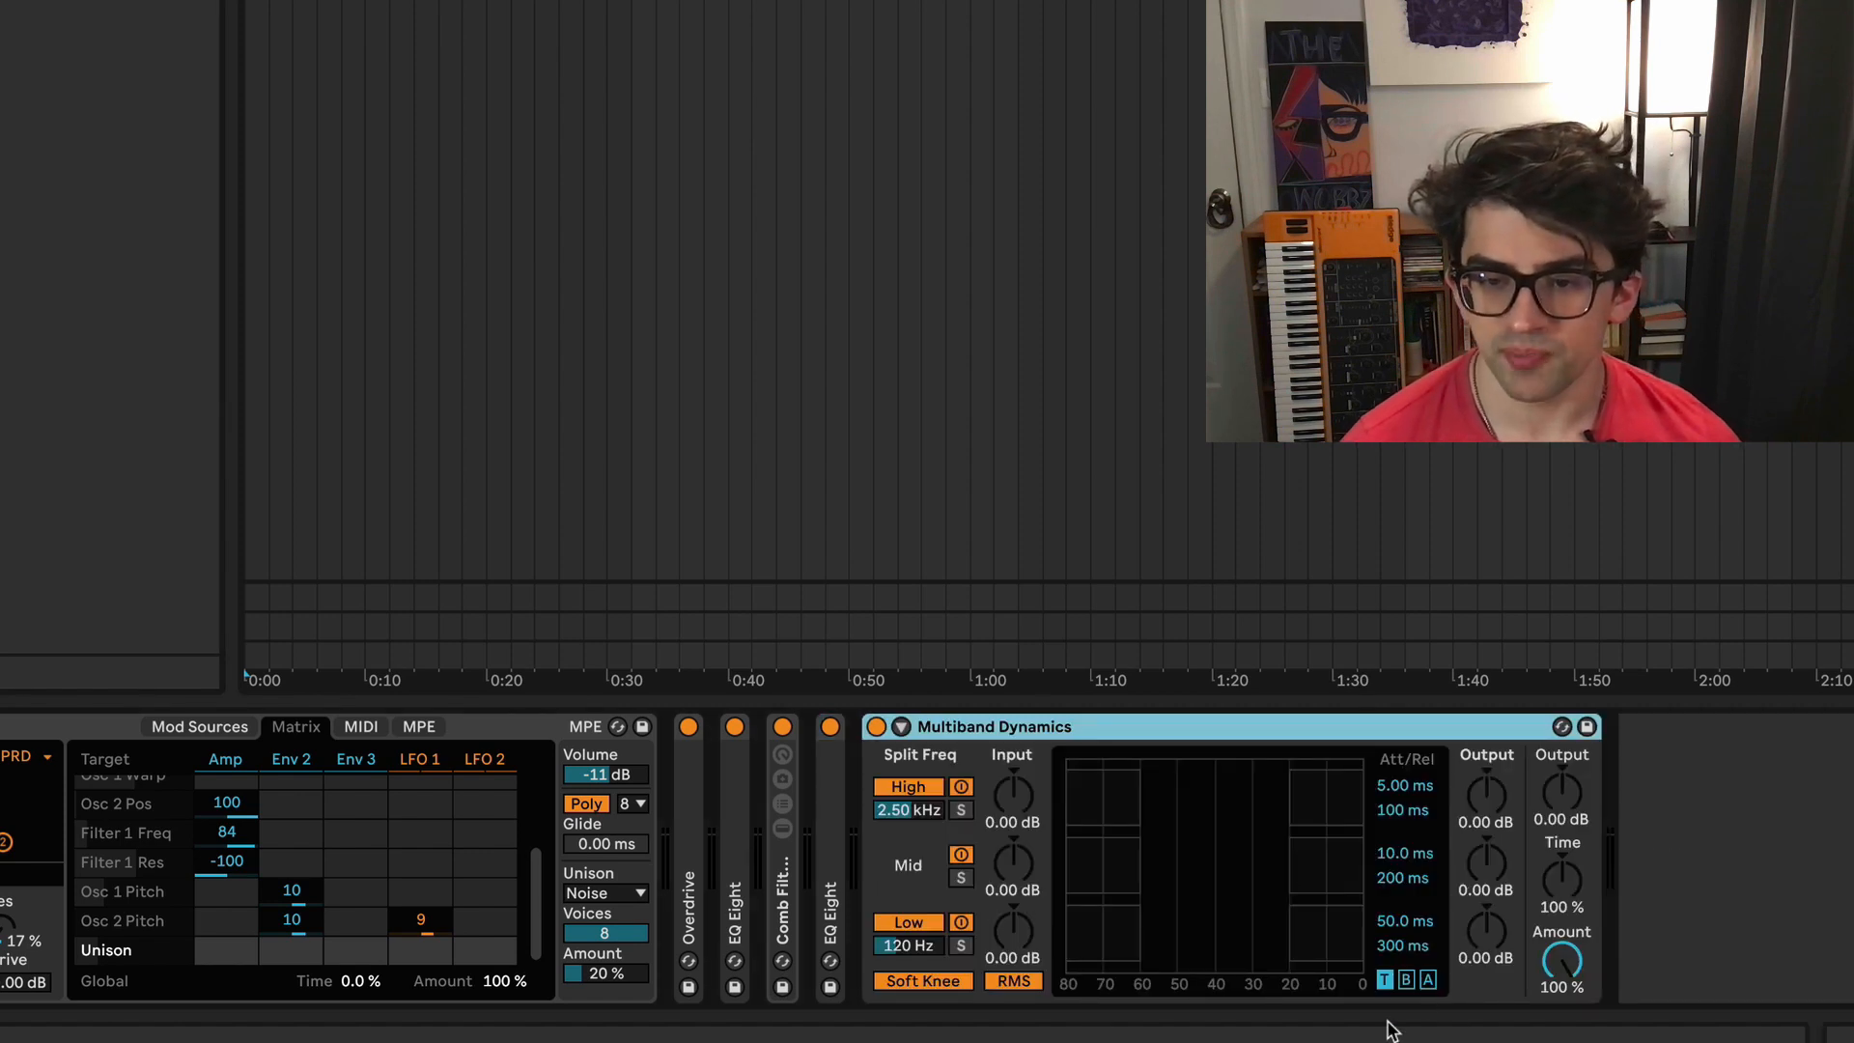
drag(1483, 858, 1482, 852)
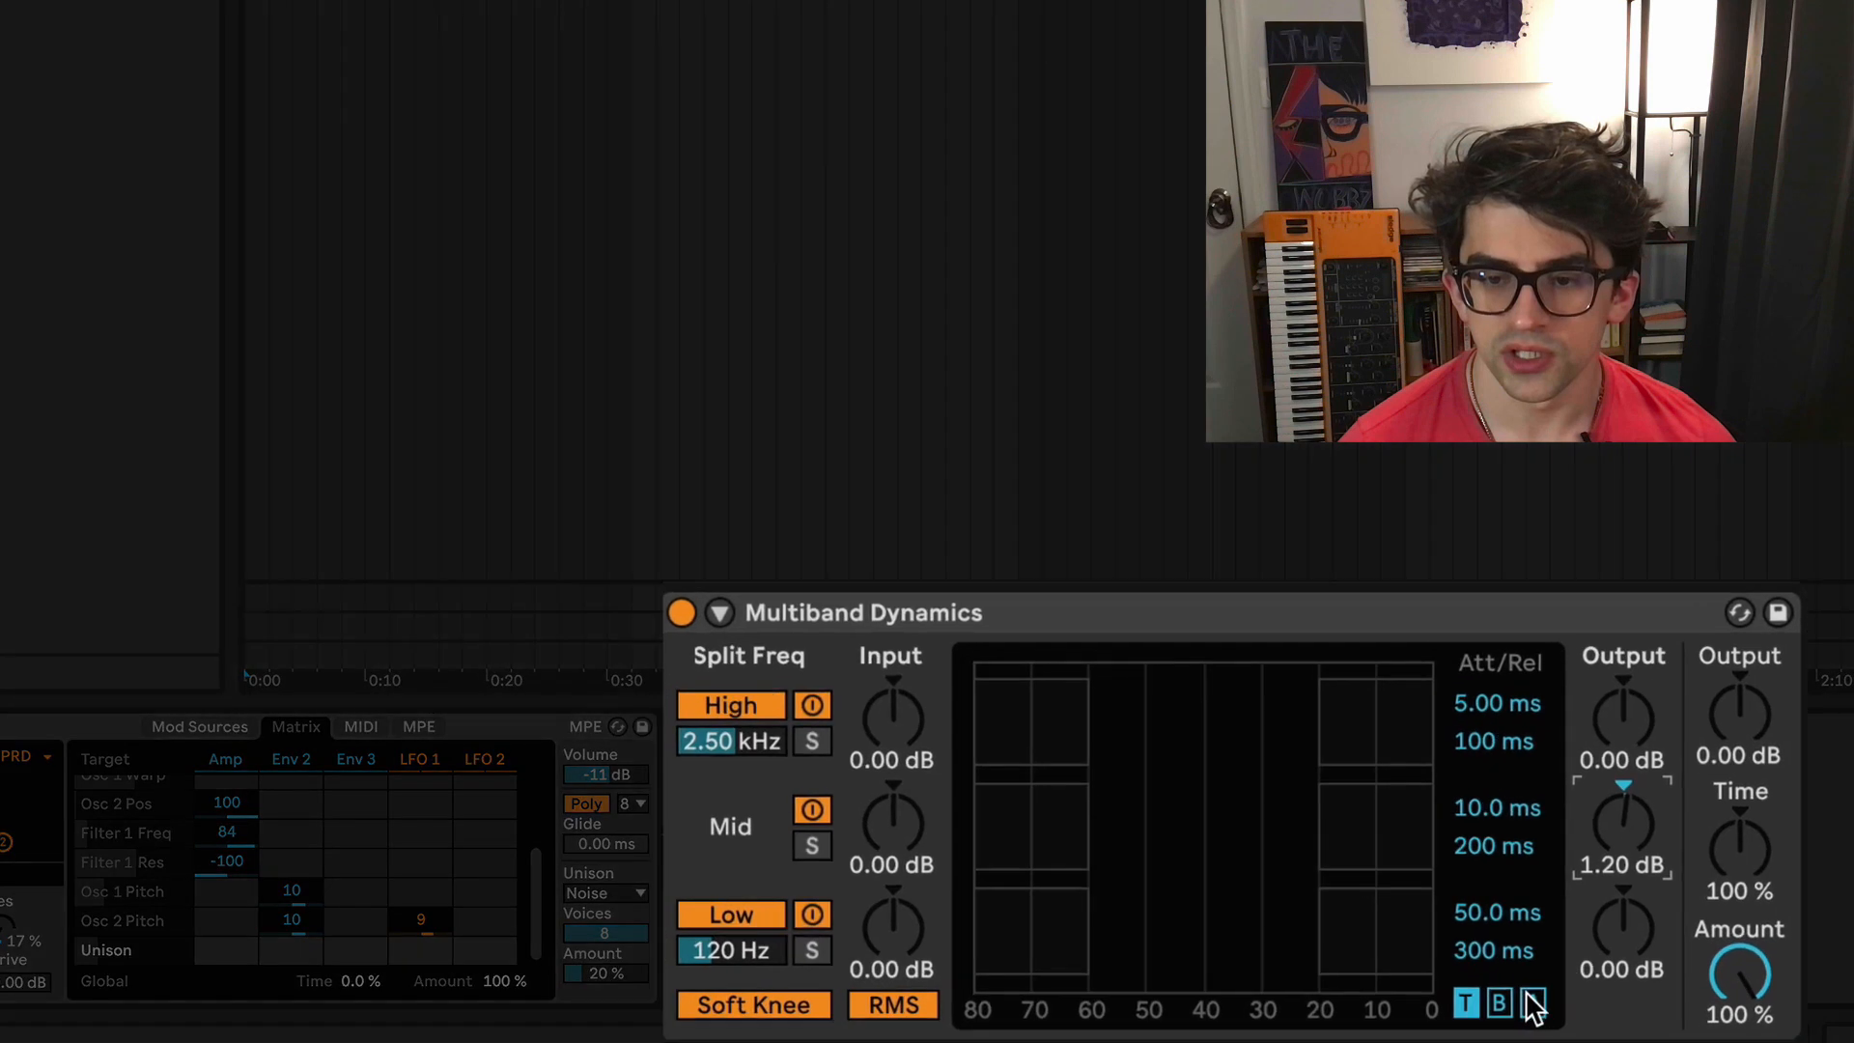
Step: Set the above ratios to 1 : 0.77 for the mid band and 1 : 0.71 for the high band, with a high threshold of -24.0 dB
click(1428, 980)
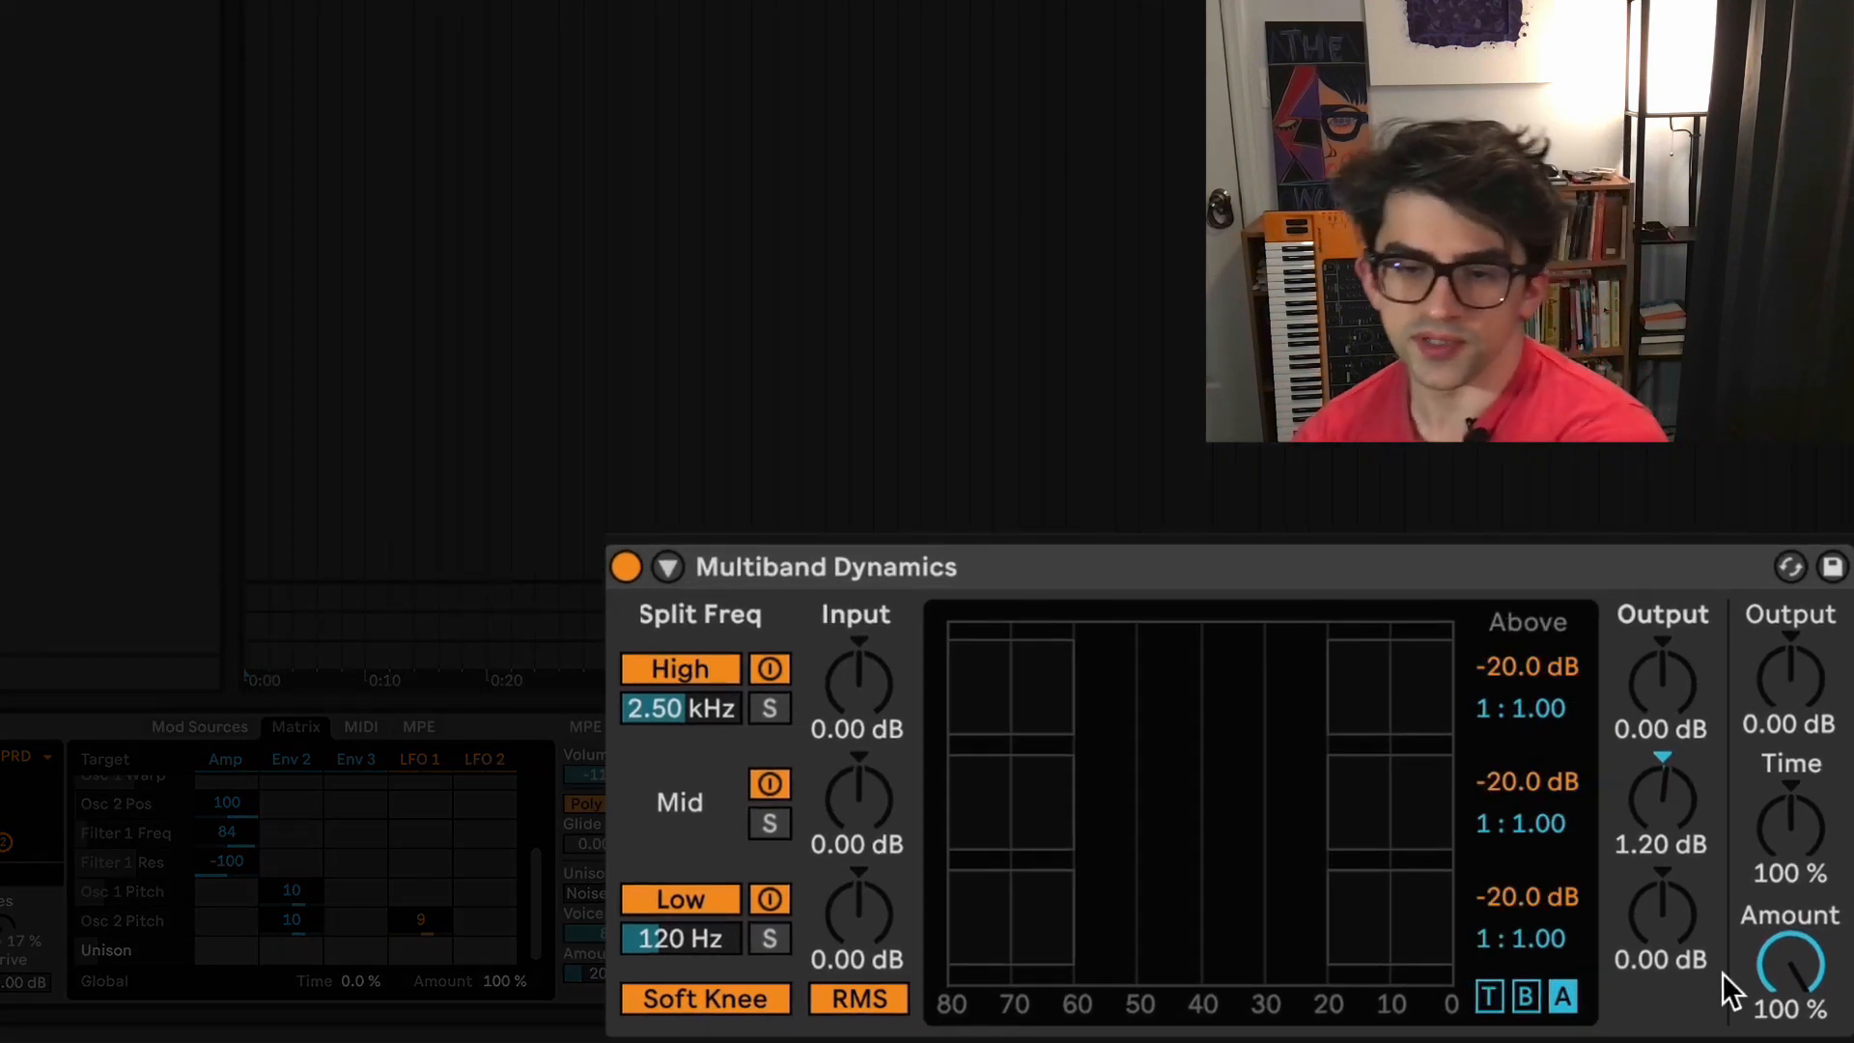
mouse_move(1531, 823)
mouse_down()
mouse_move(1531, 791)
mouse_move(1532, 840)
mouse_move(1526, 819)
mouse_up()
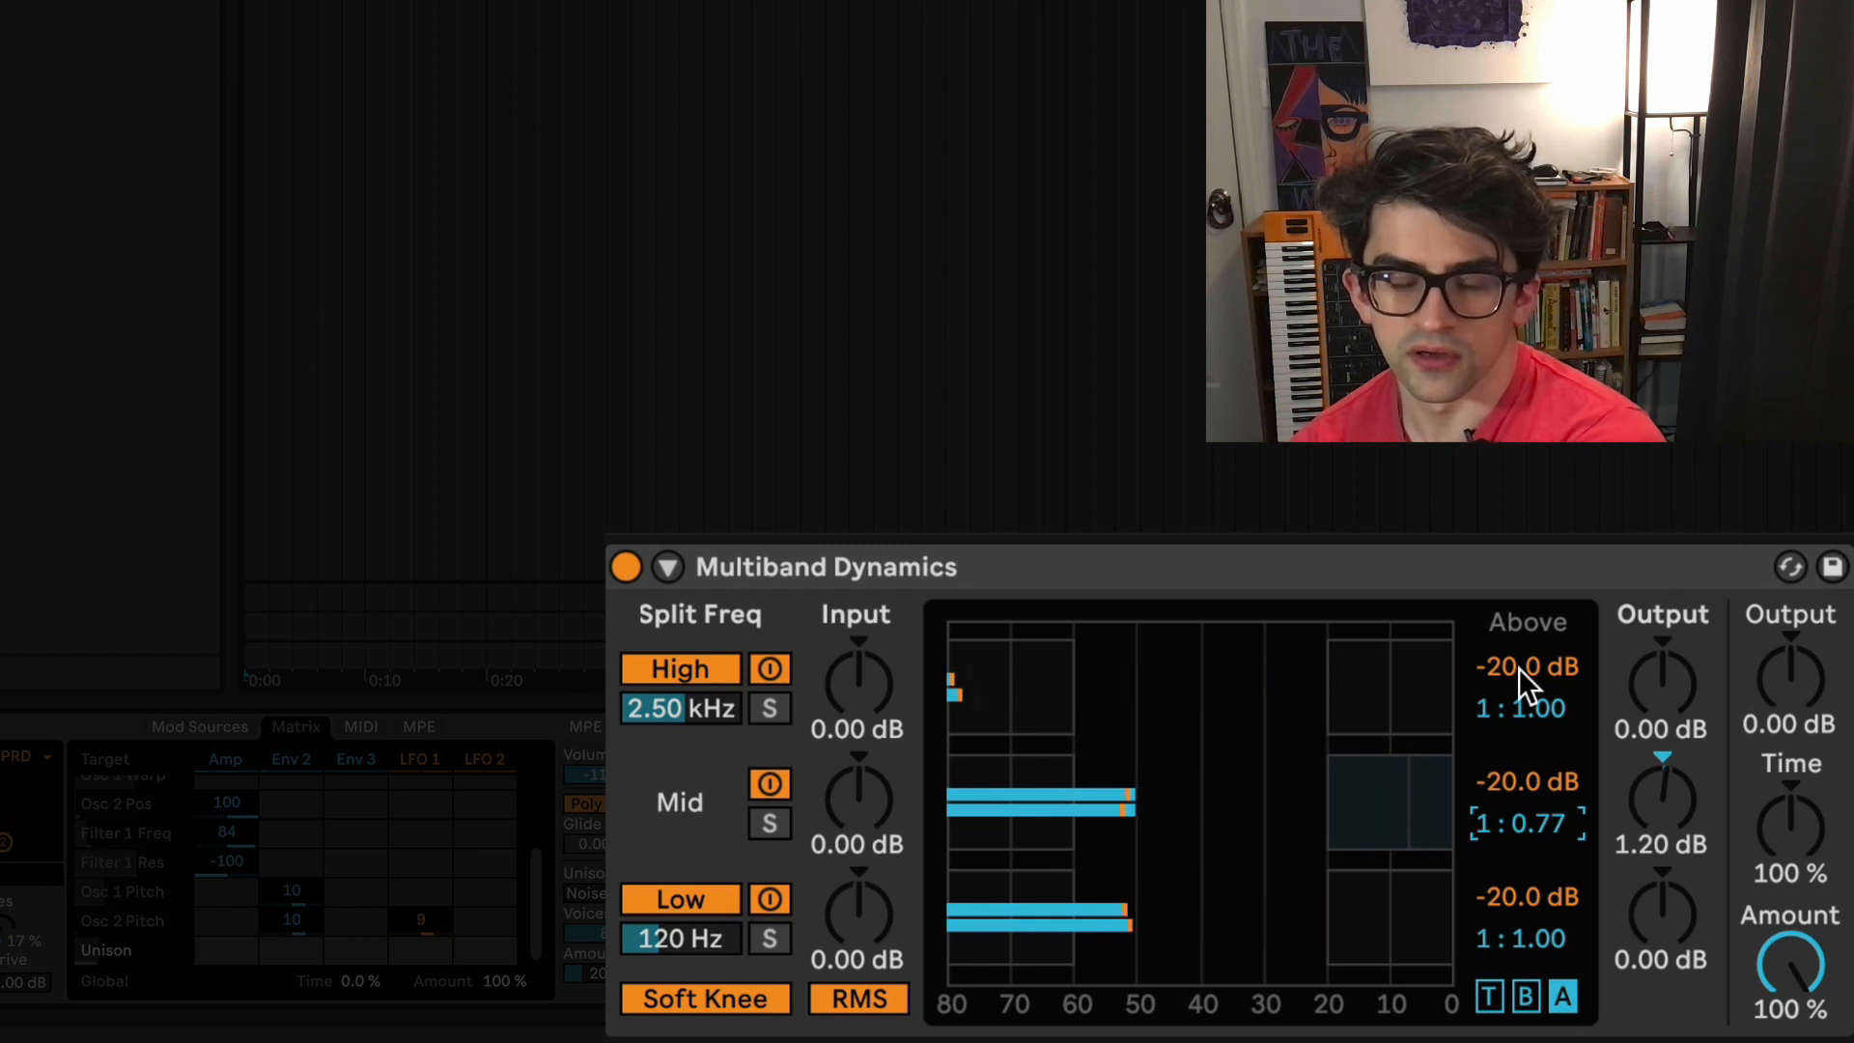
drag(1521, 668, 1523, 712)
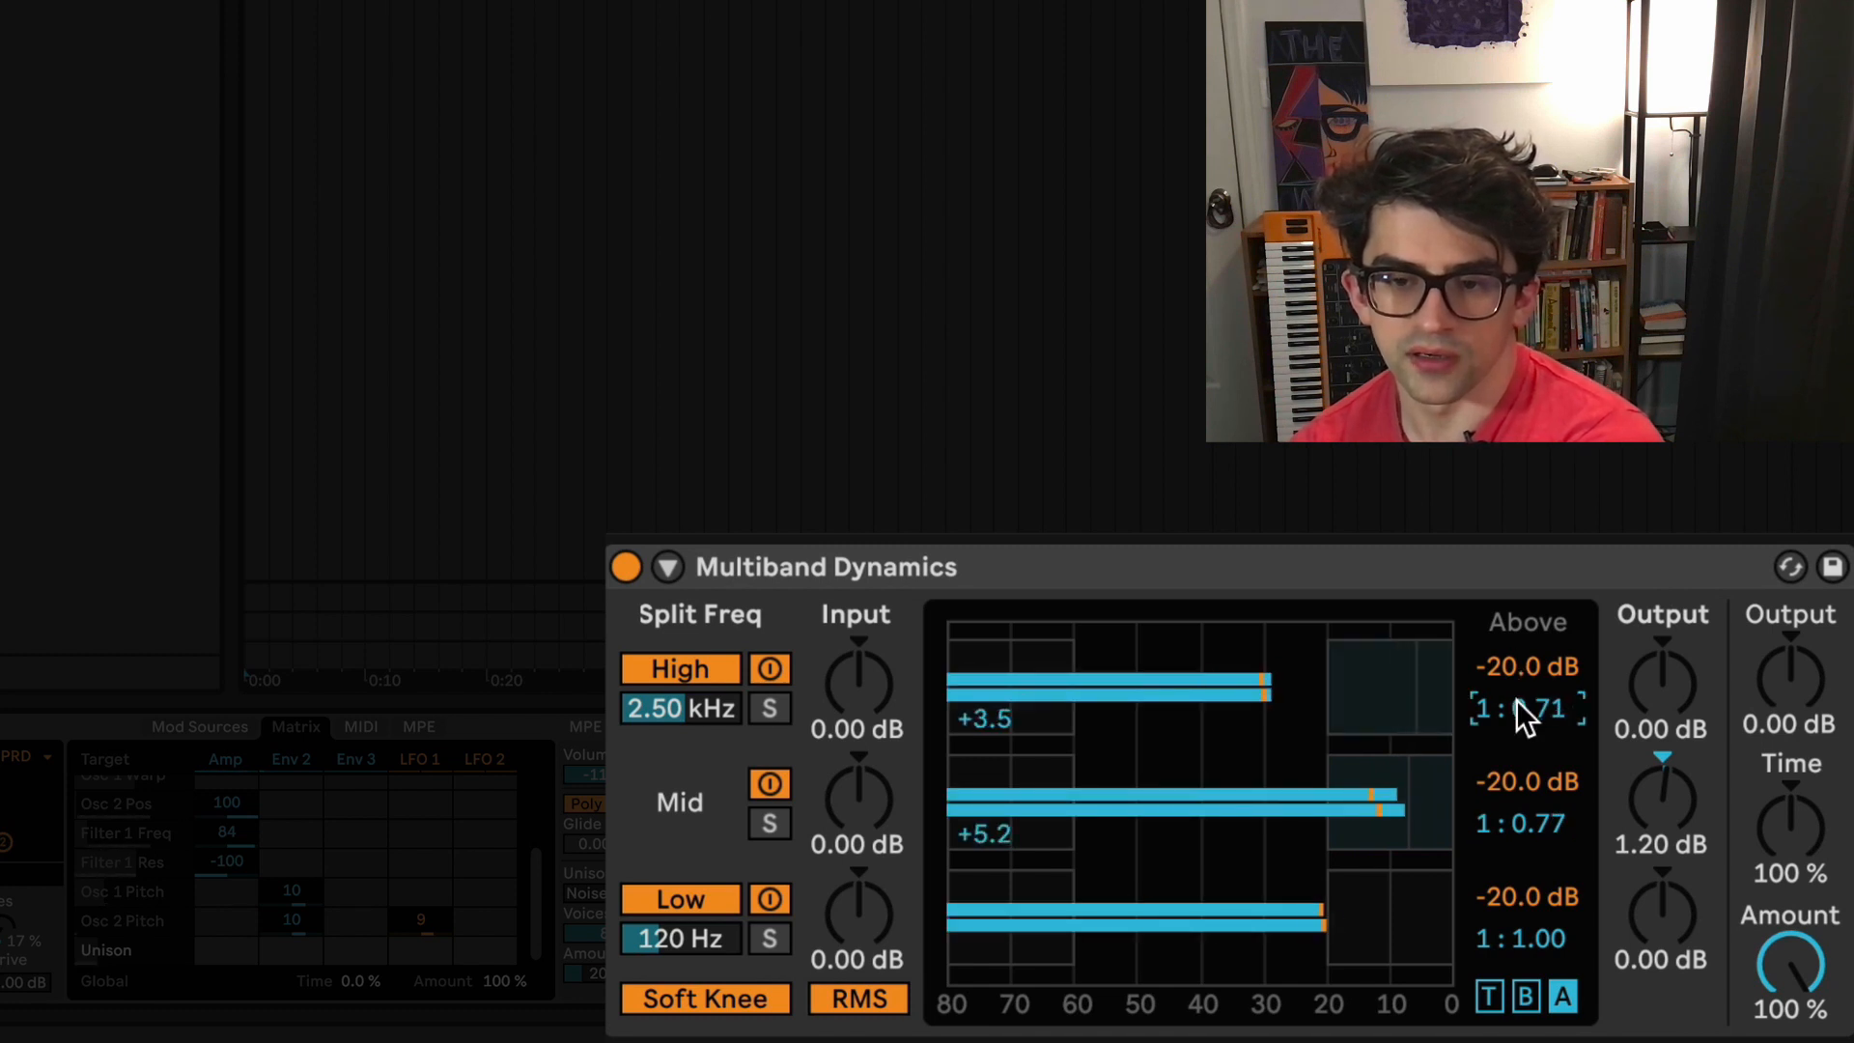
drag(1329, 691, 1302, 691)
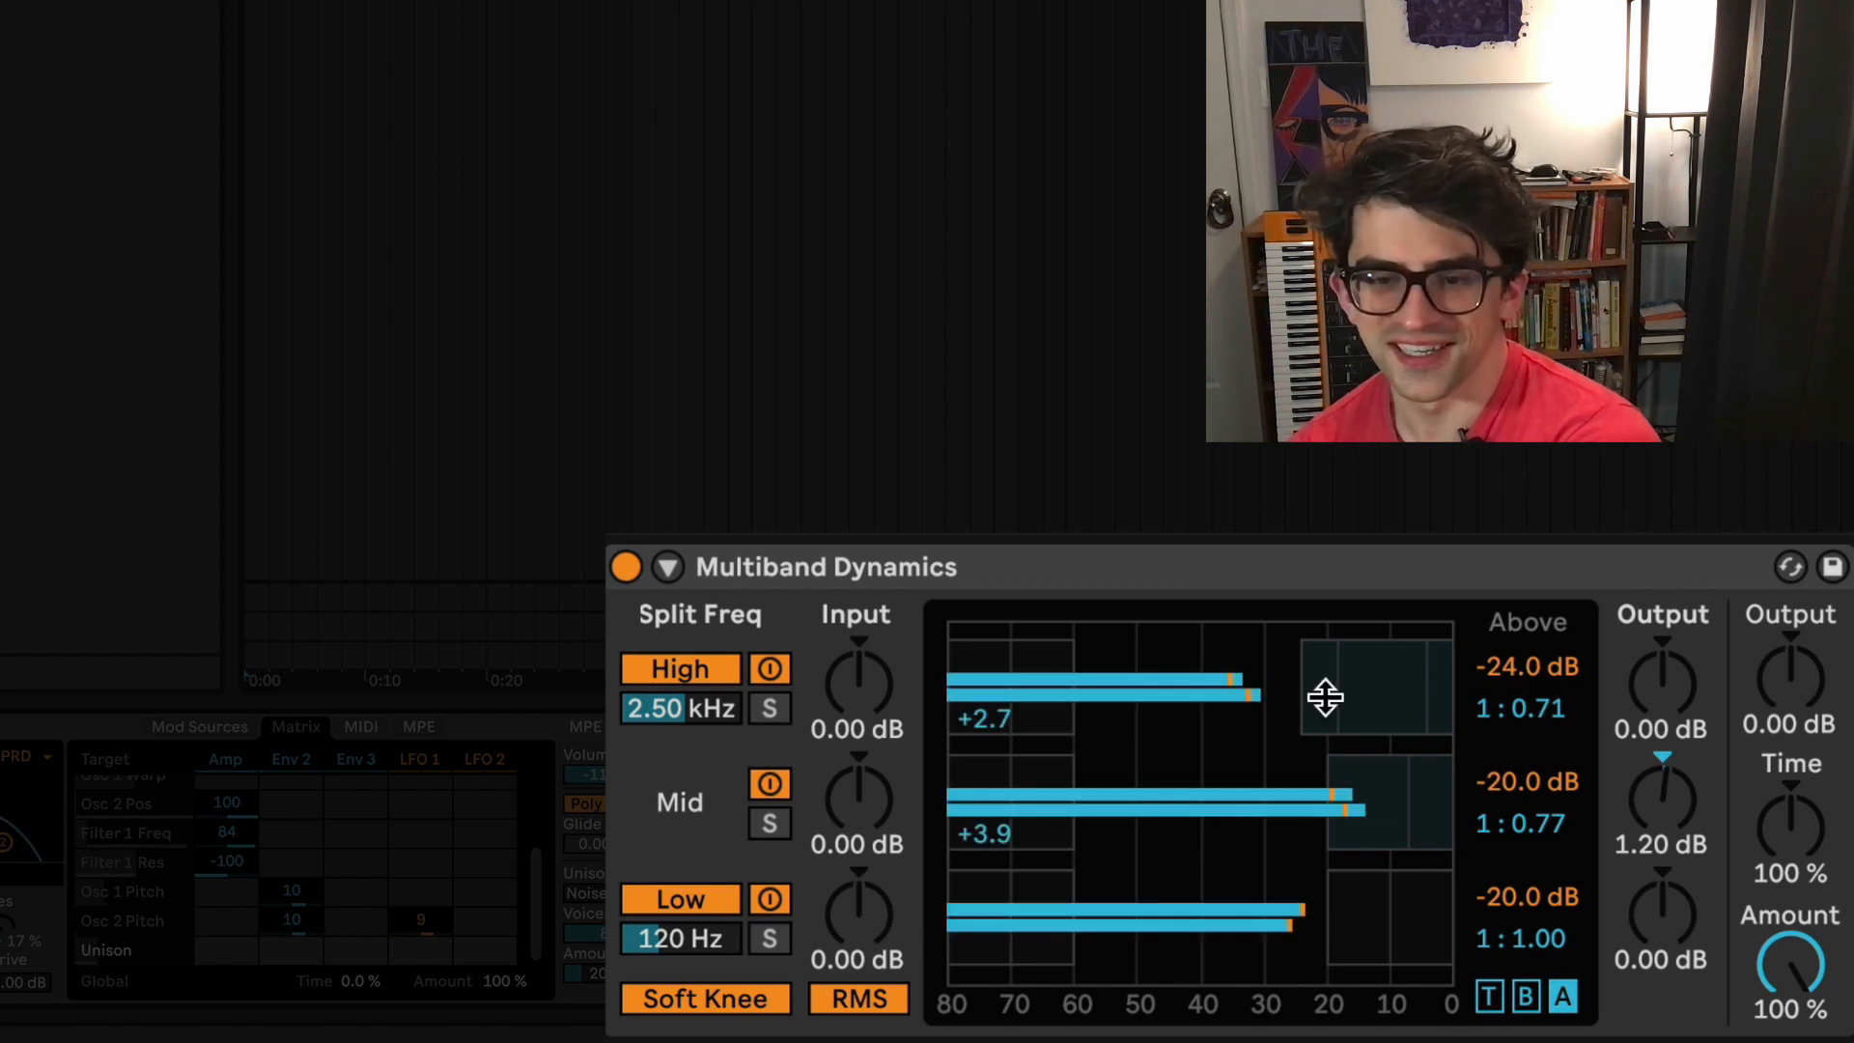
Step: Lower the high band's above threshold to -37.0 dB and set its attack to 6.29 ms and release to 31.4 ms
drag(1331, 699, 1249, 699)
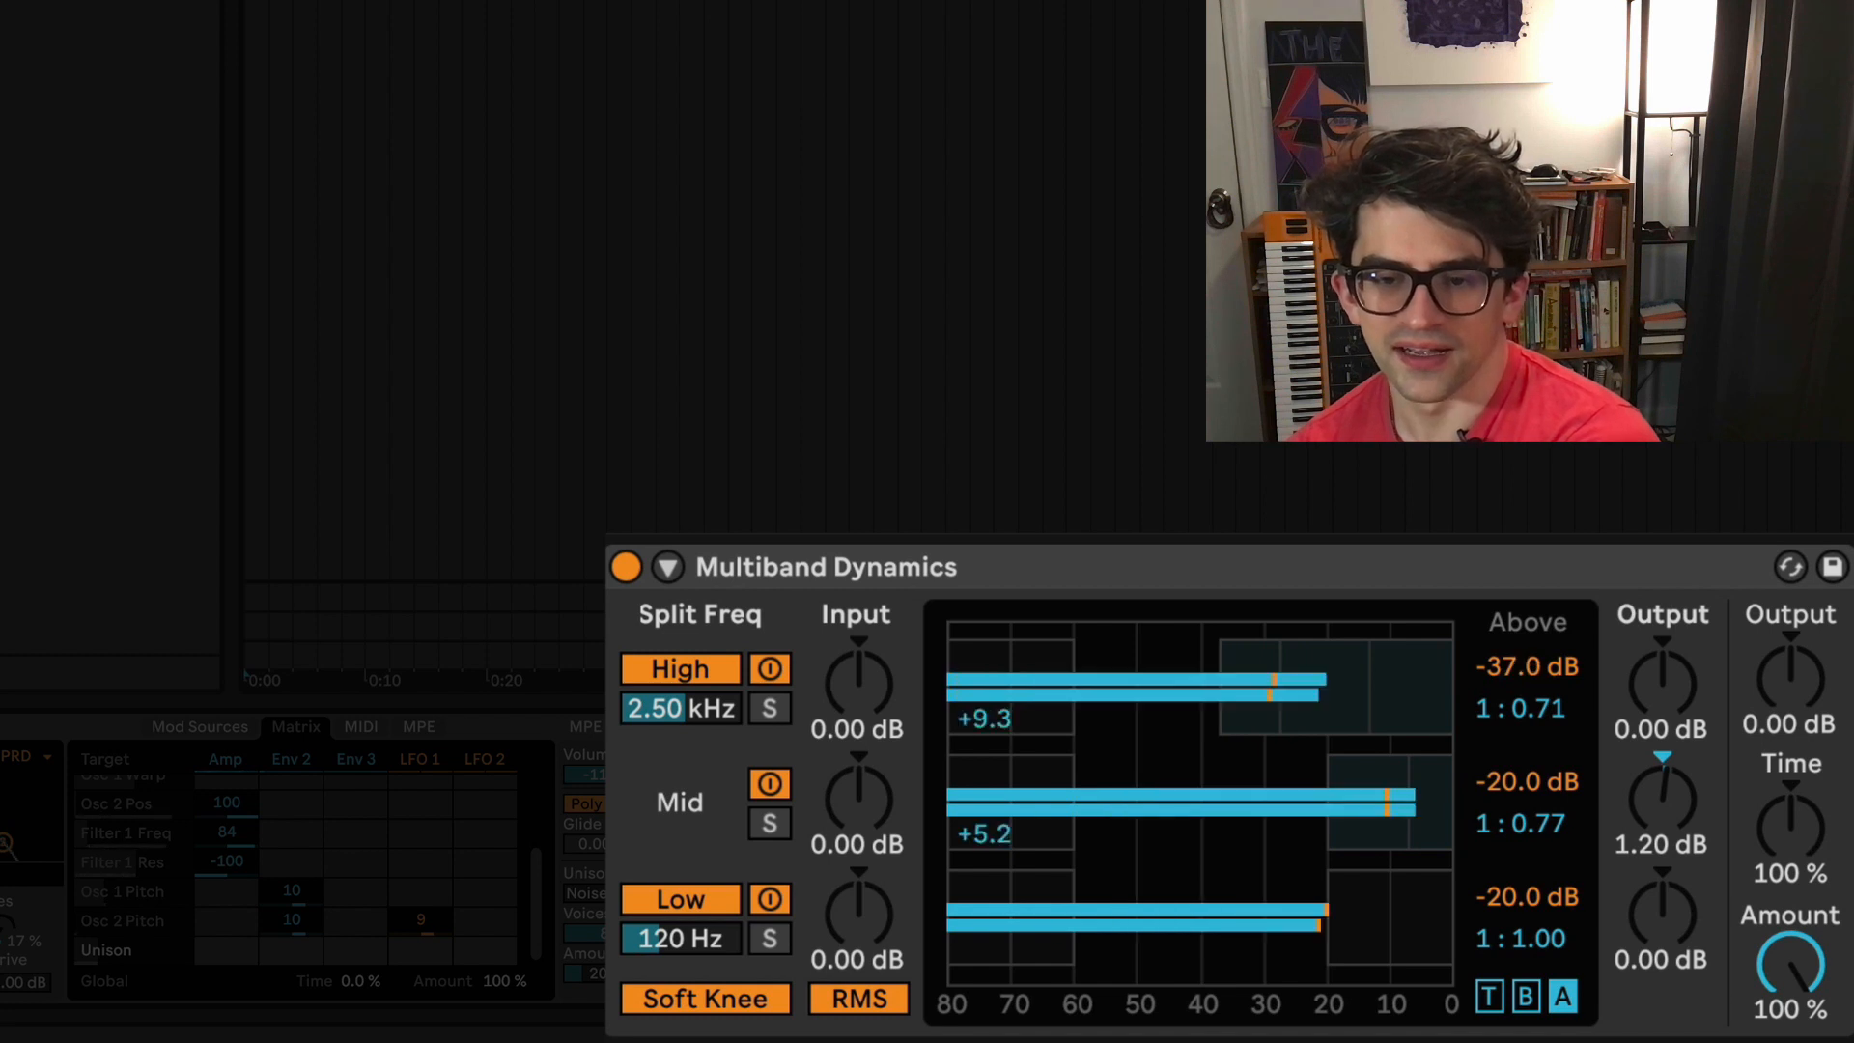
click(1491, 995)
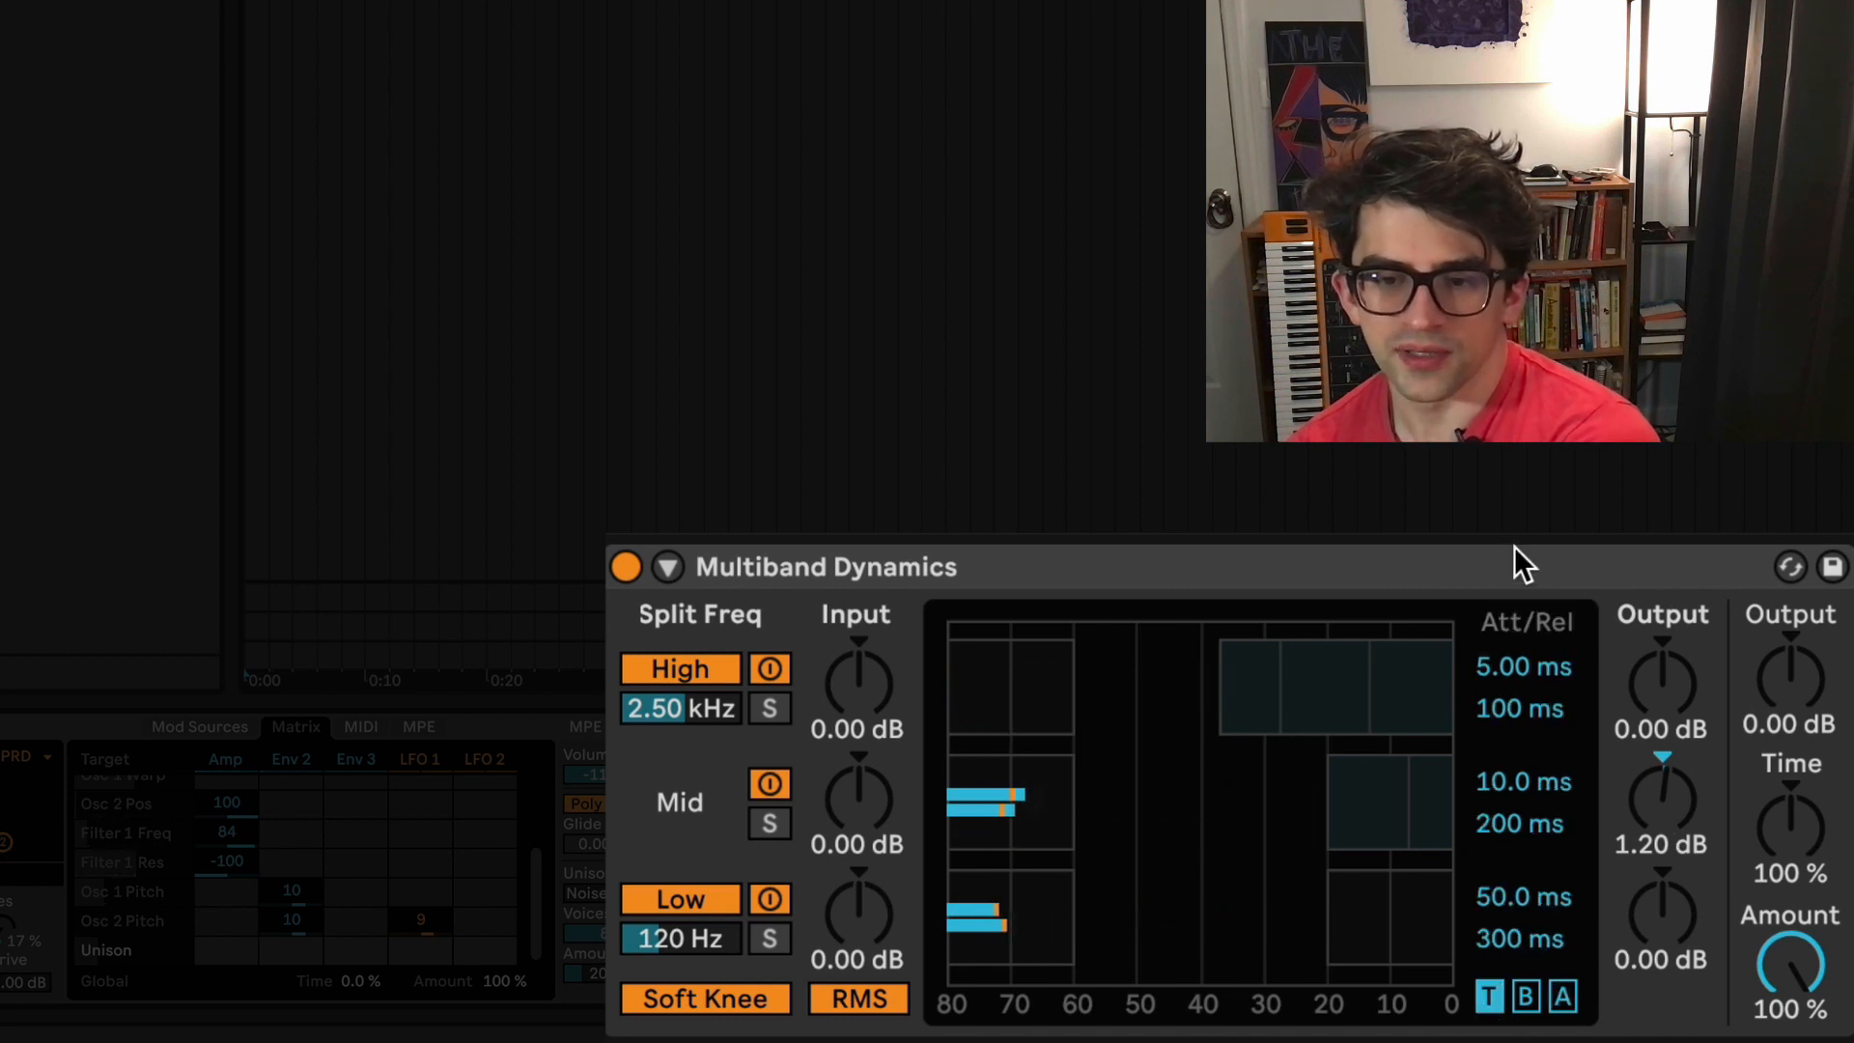
drag(1505, 676, 1505, 690)
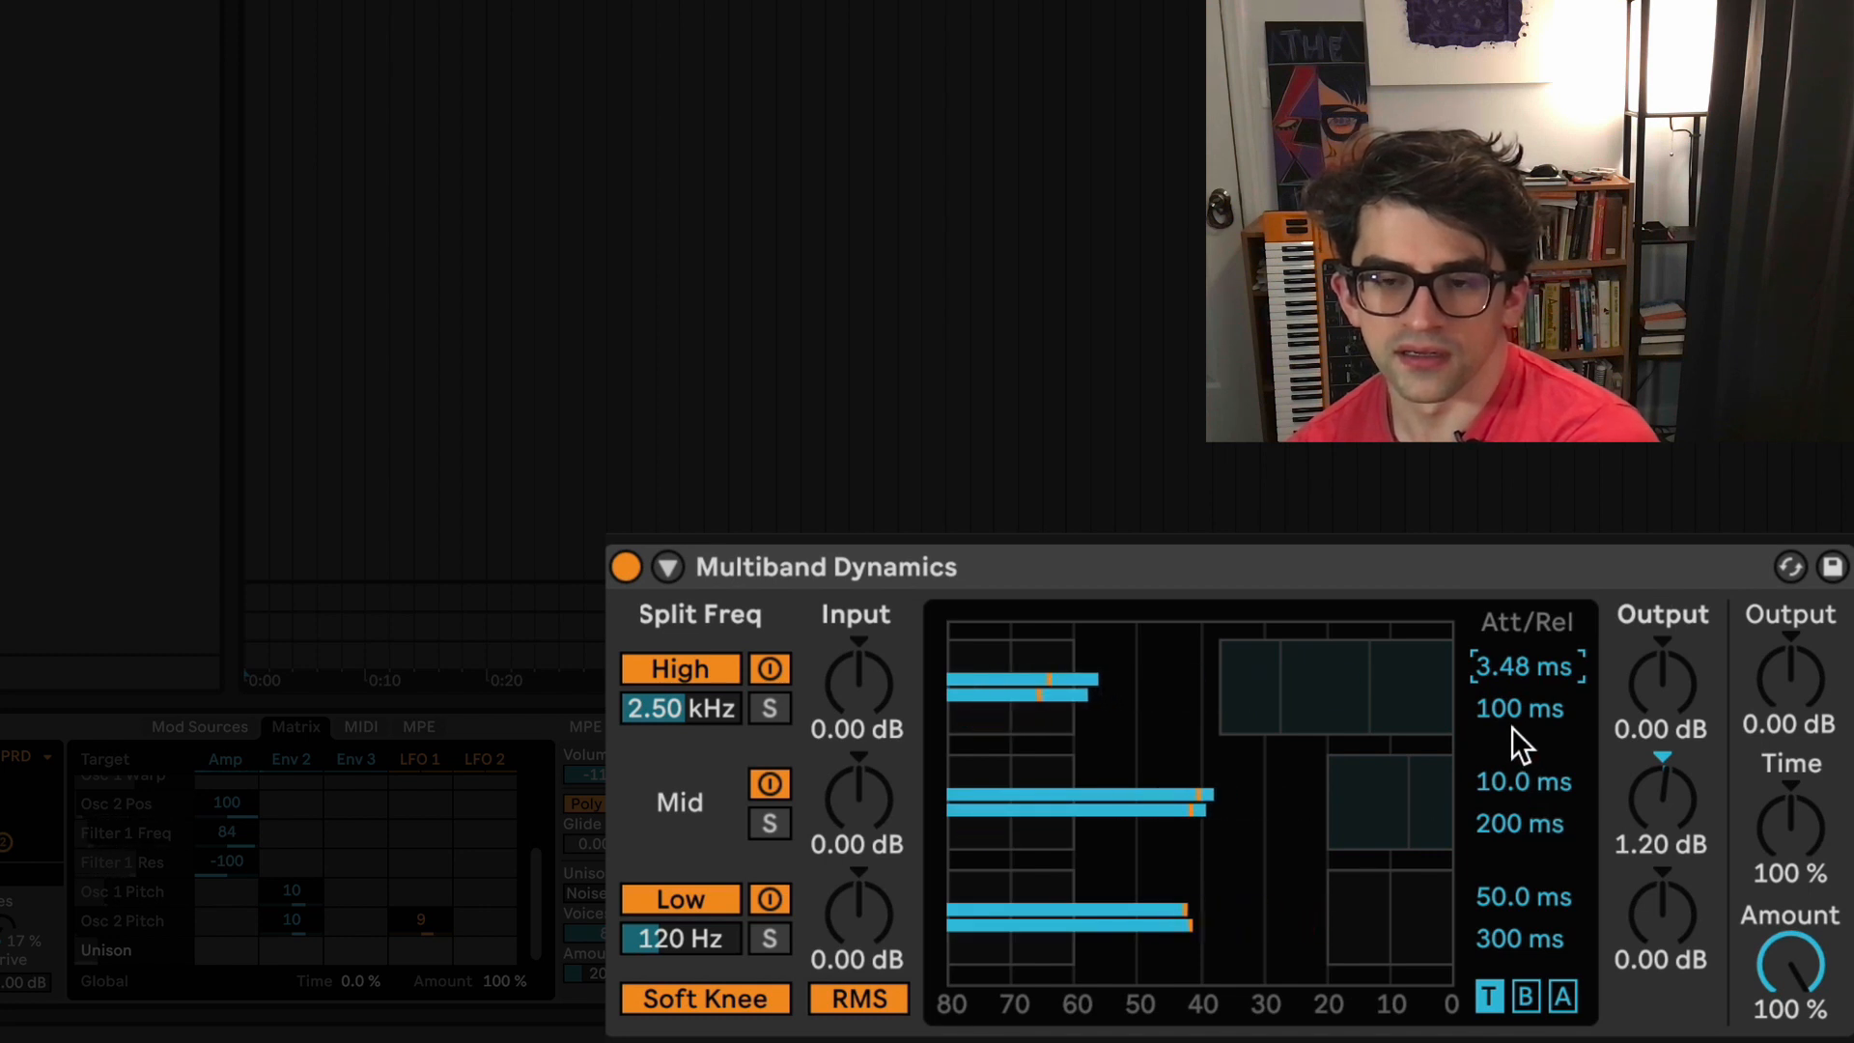
mouse_move(1513, 730)
mouse_down()
mouse_move(1513, 787)
mouse_move(1533, 698)
mouse_move(1501, 695)
mouse_up()
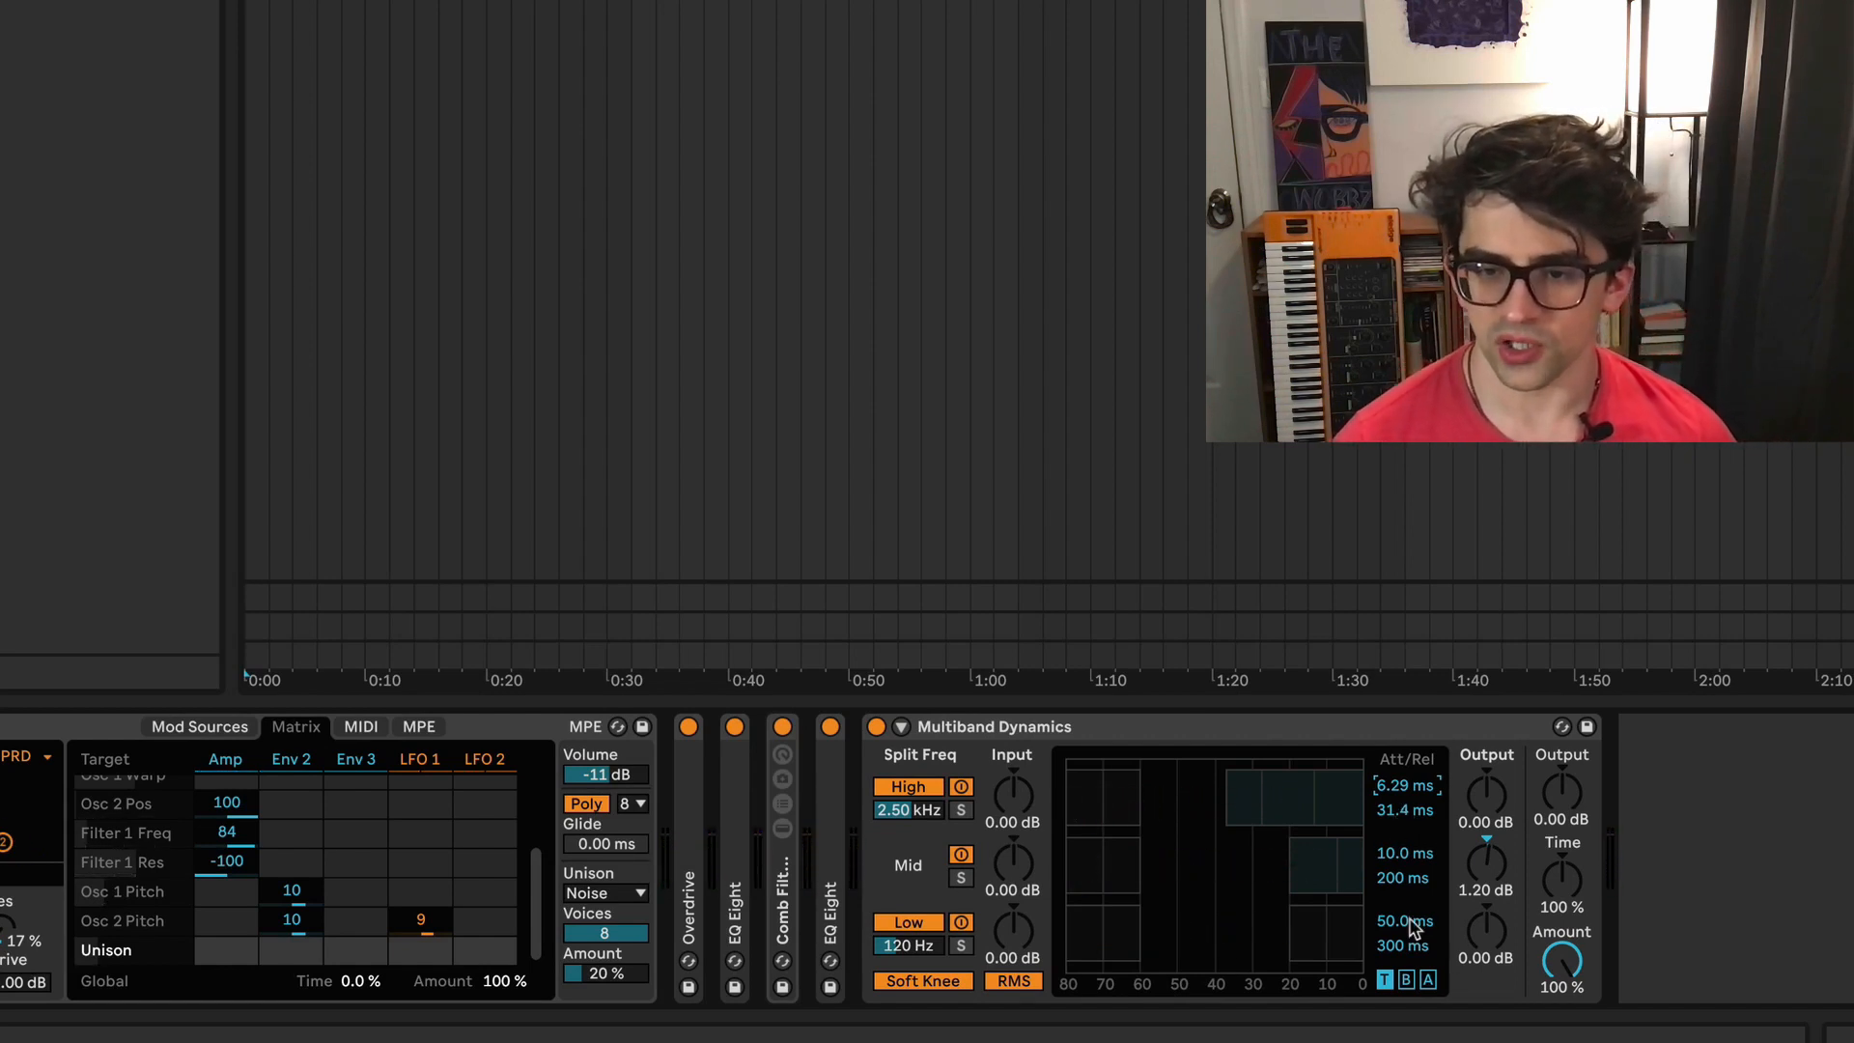
Step: Check the Multiband Dynamics below thresholds and ratios, return to the above settings and try out the overall Amount
click(1406, 980)
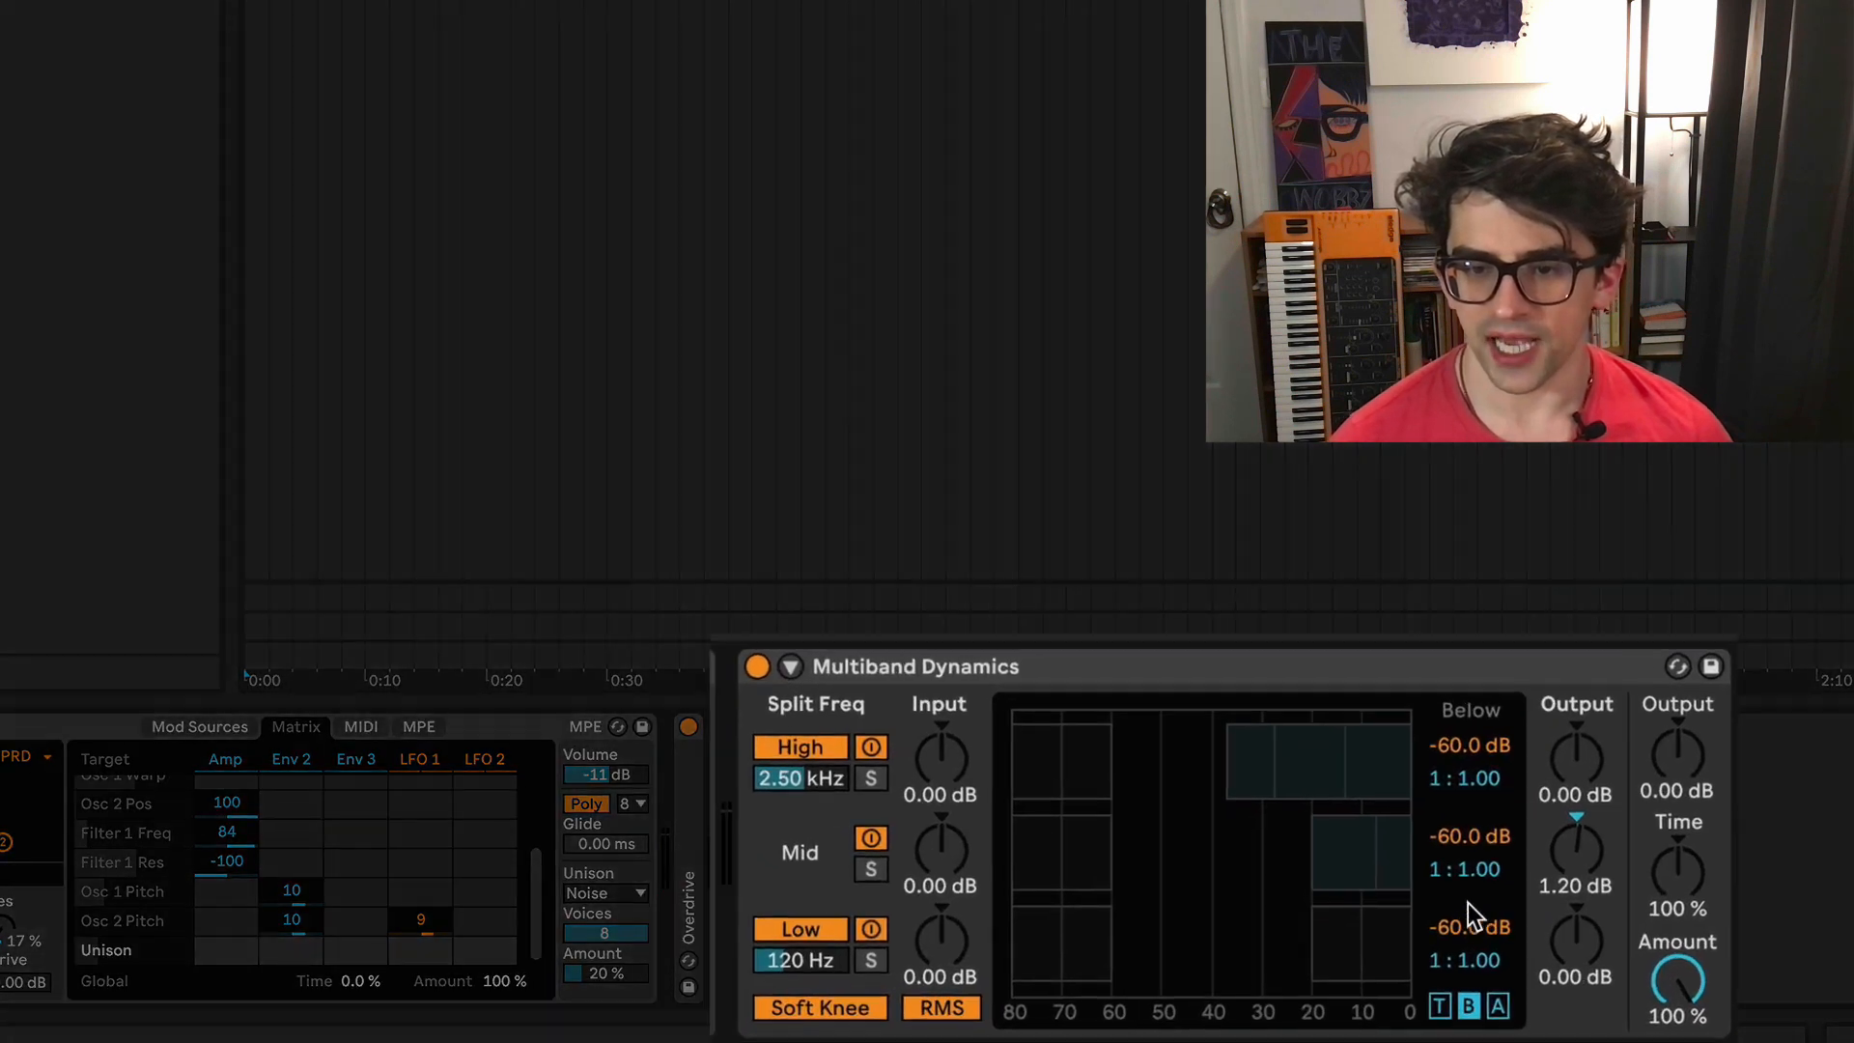
click(1429, 980)
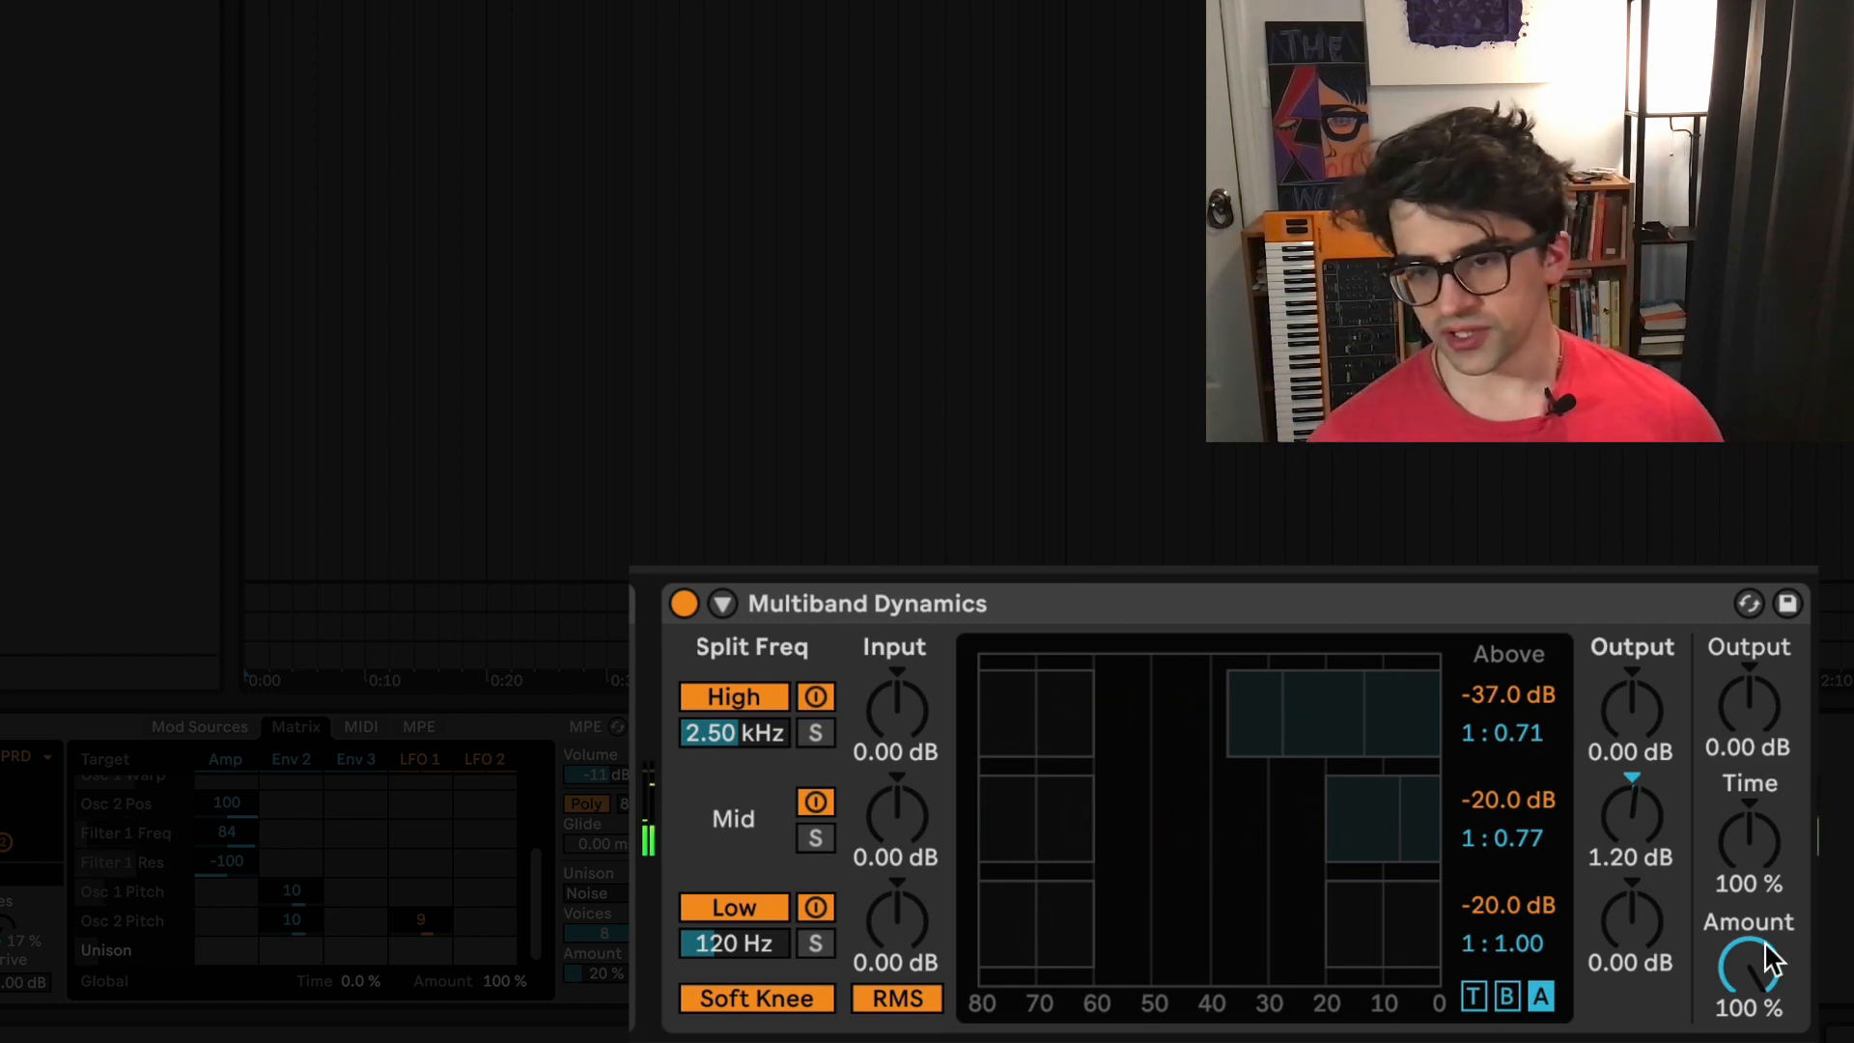
mouse_move(1765, 940)
mouse_down()
mouse_move(1765, 1004)
mouse_move(1764, 943)
mouse_move(1746, 936)
mouse_up()
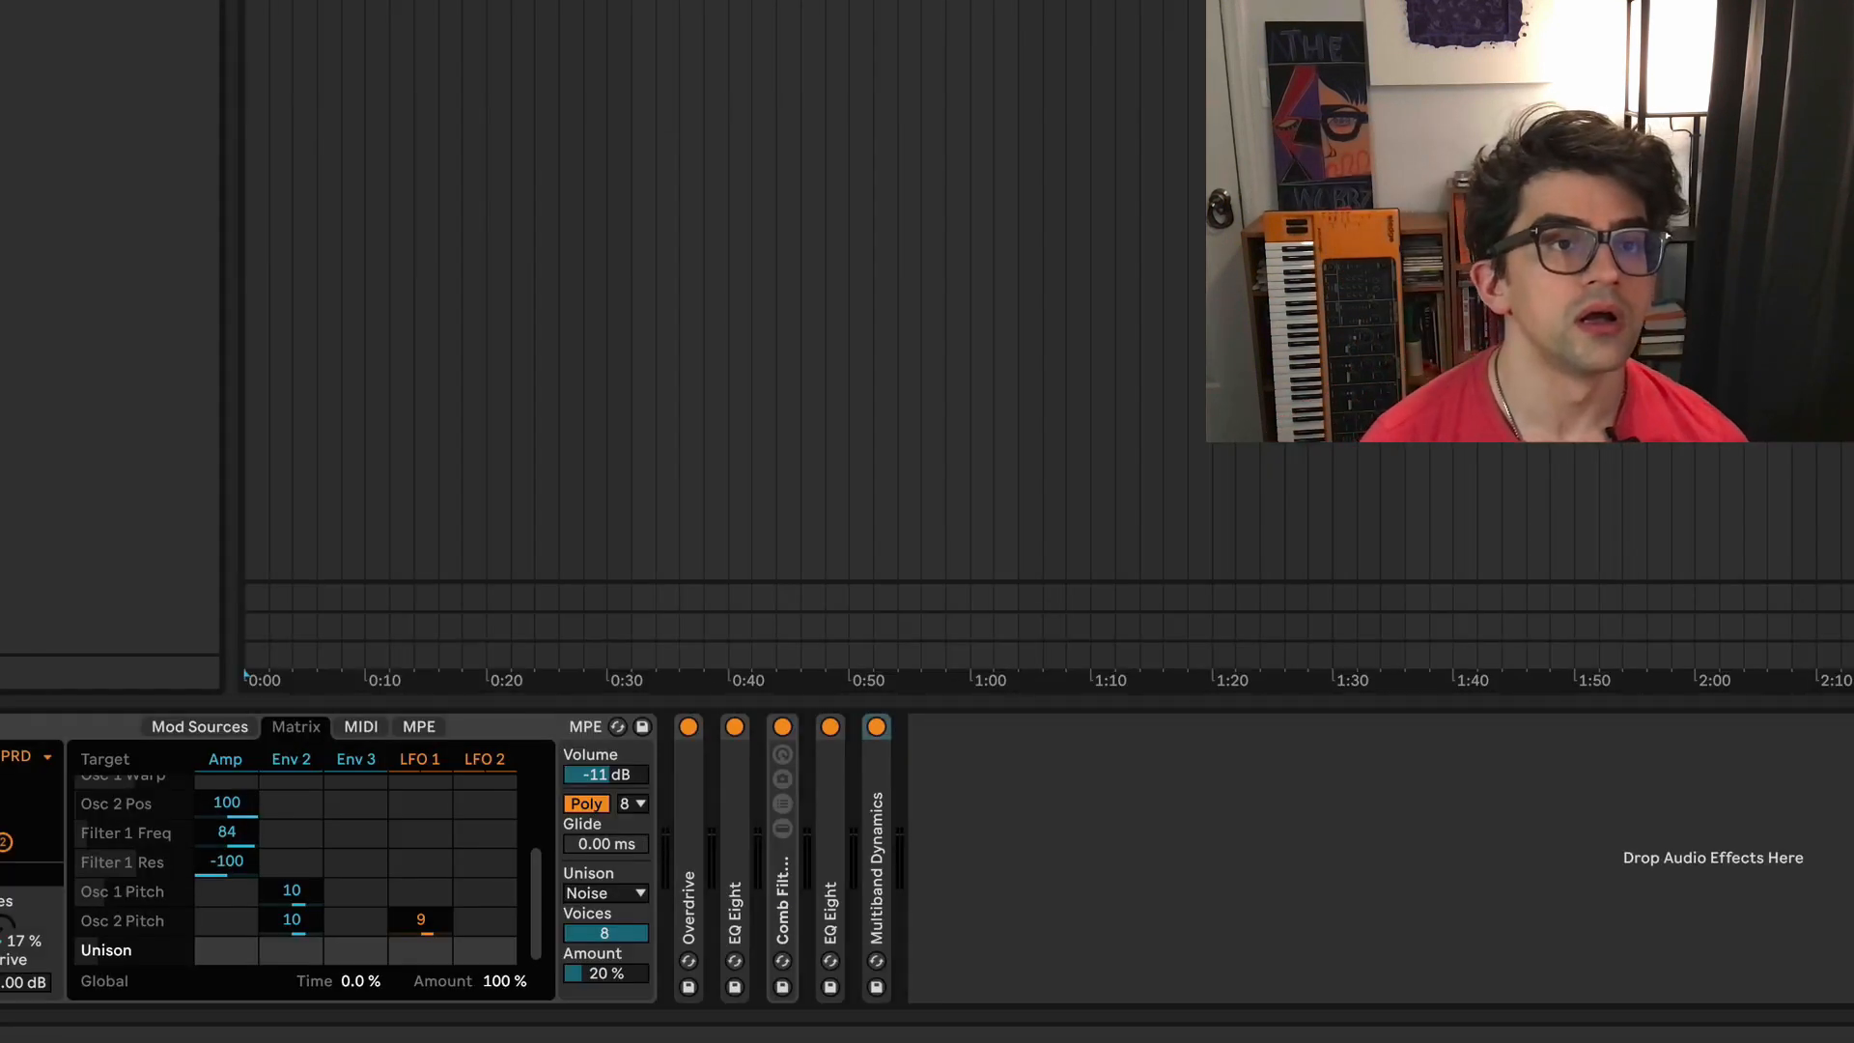
Step: Add Reverb after Multiband Dynamics with a decay time of 2.89 s and Dry/Wet at 32 %
drag(1014, 780, 1072, 850)
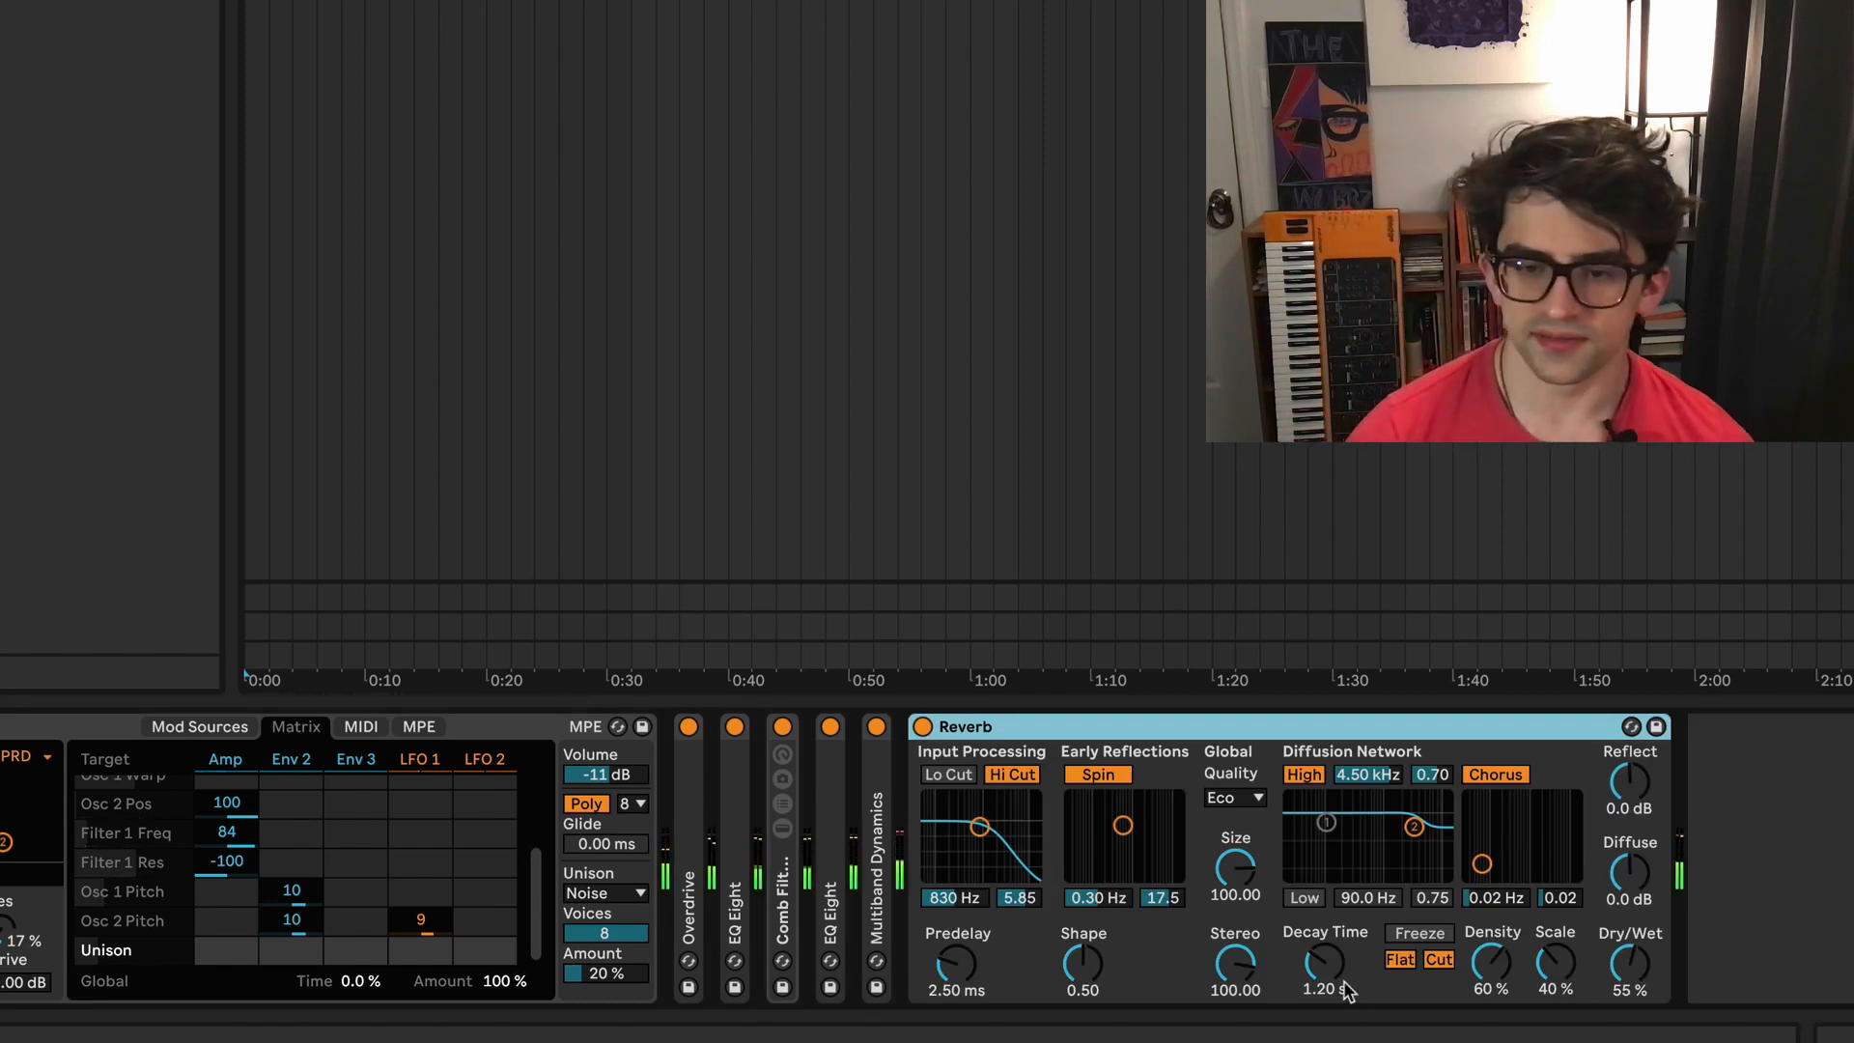
mouse_move(1338, 977)
mouse_down()
mouse_move(1339, 917)
mouse_move(1338, 997)
mouse_up()
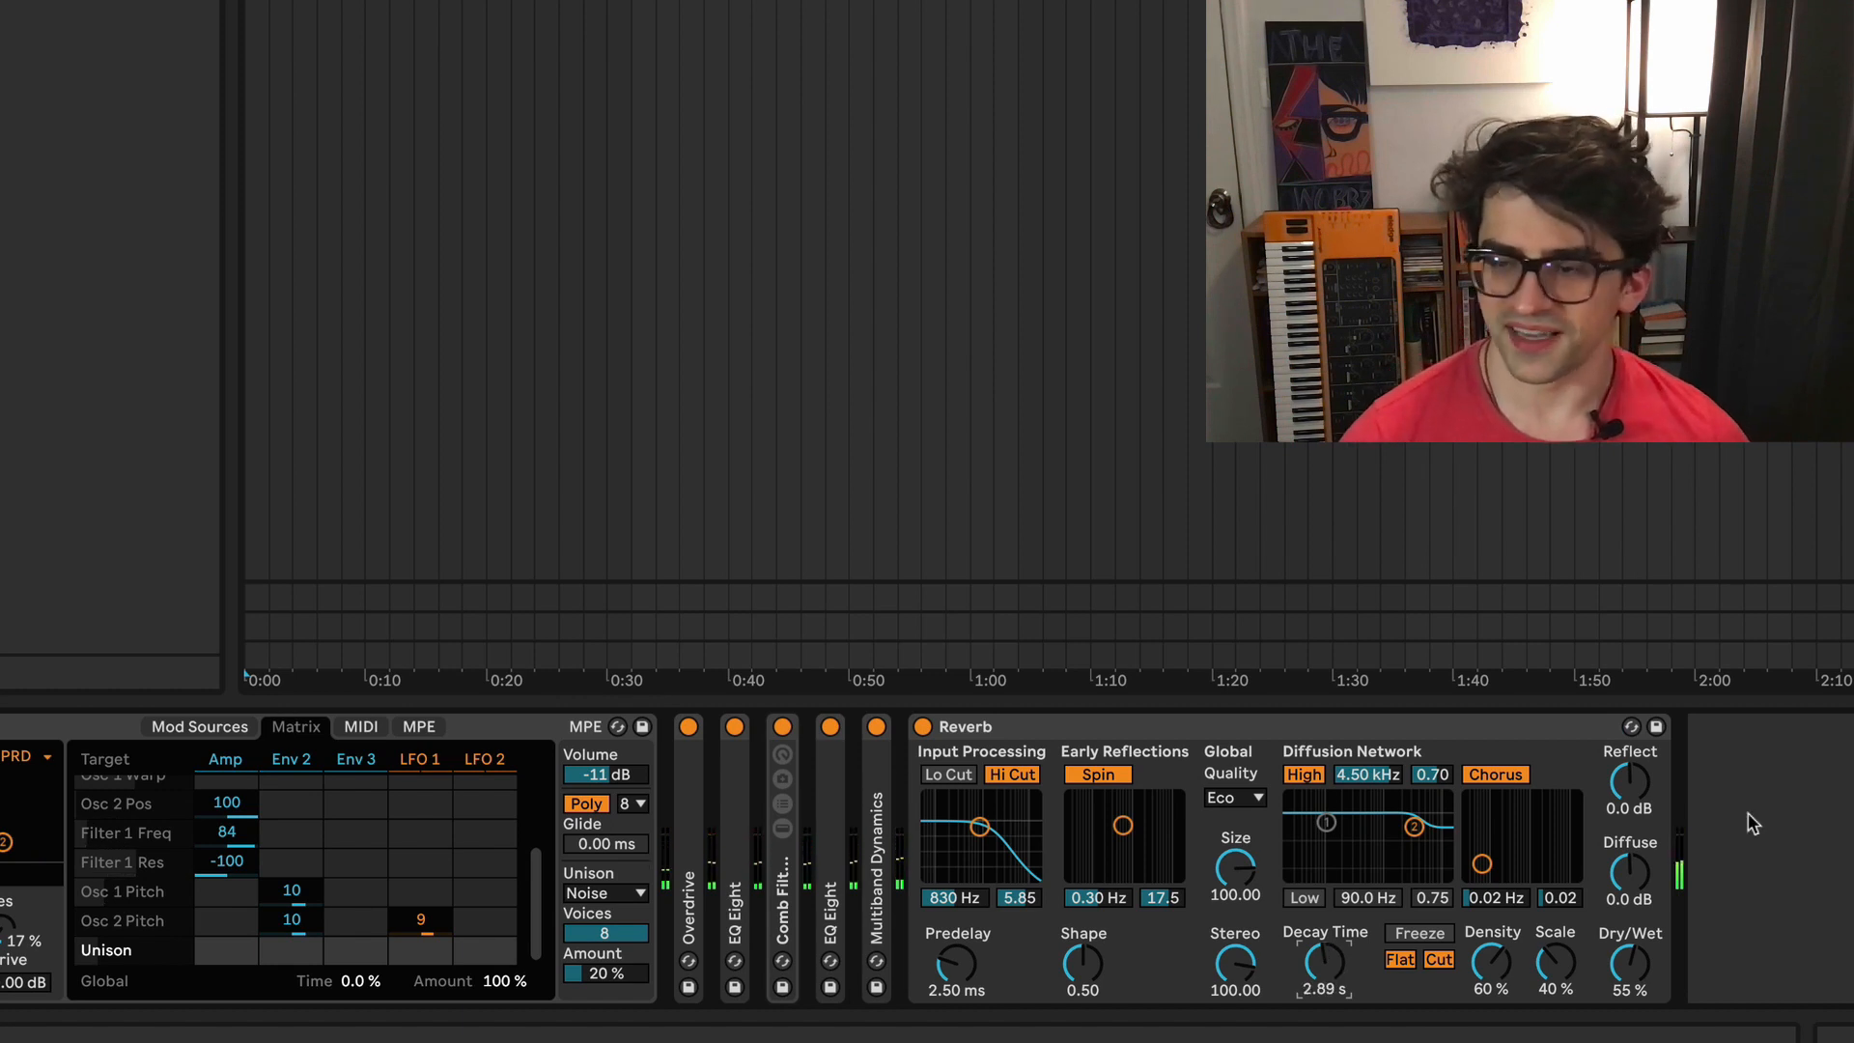
drag(1627, 961, 1627, 1000)
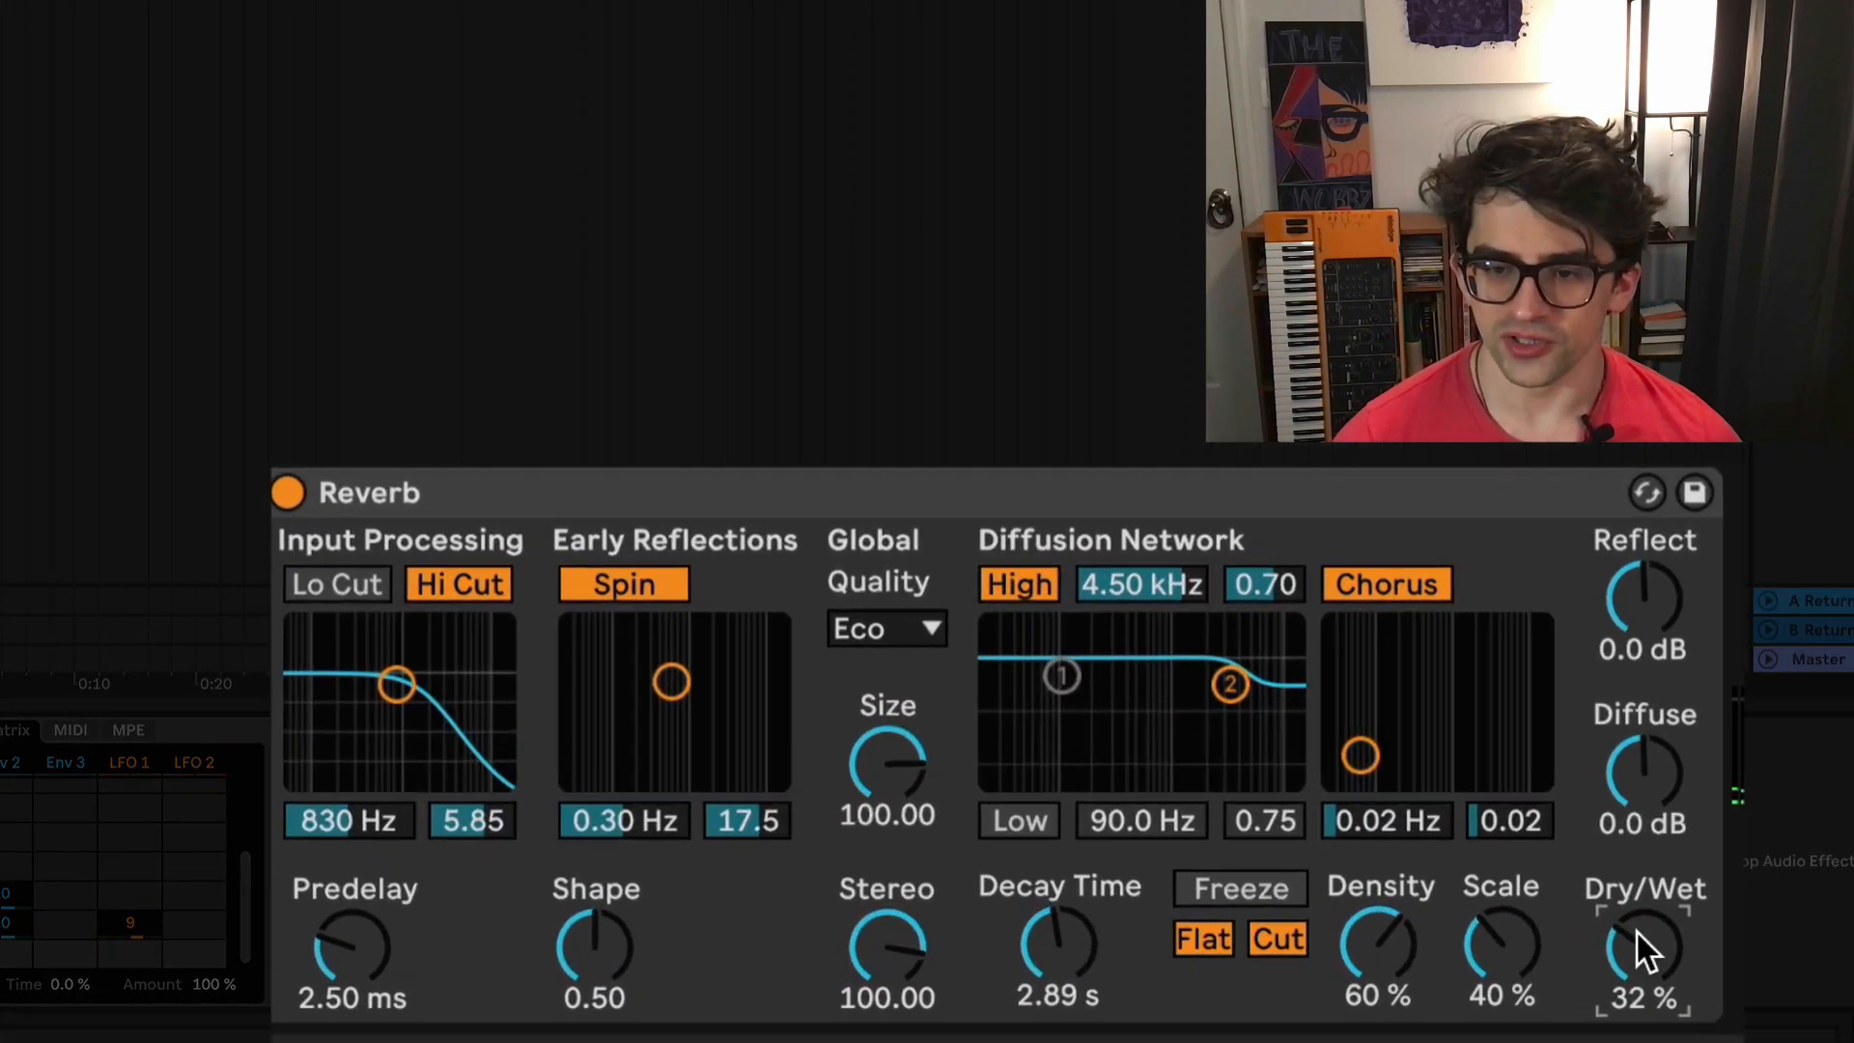
Step: Set the Reverb's Diffuse level to 2.1 dB, Stereo to 109.52 and Quality to High
drag(1622, 777, 1622, 749)
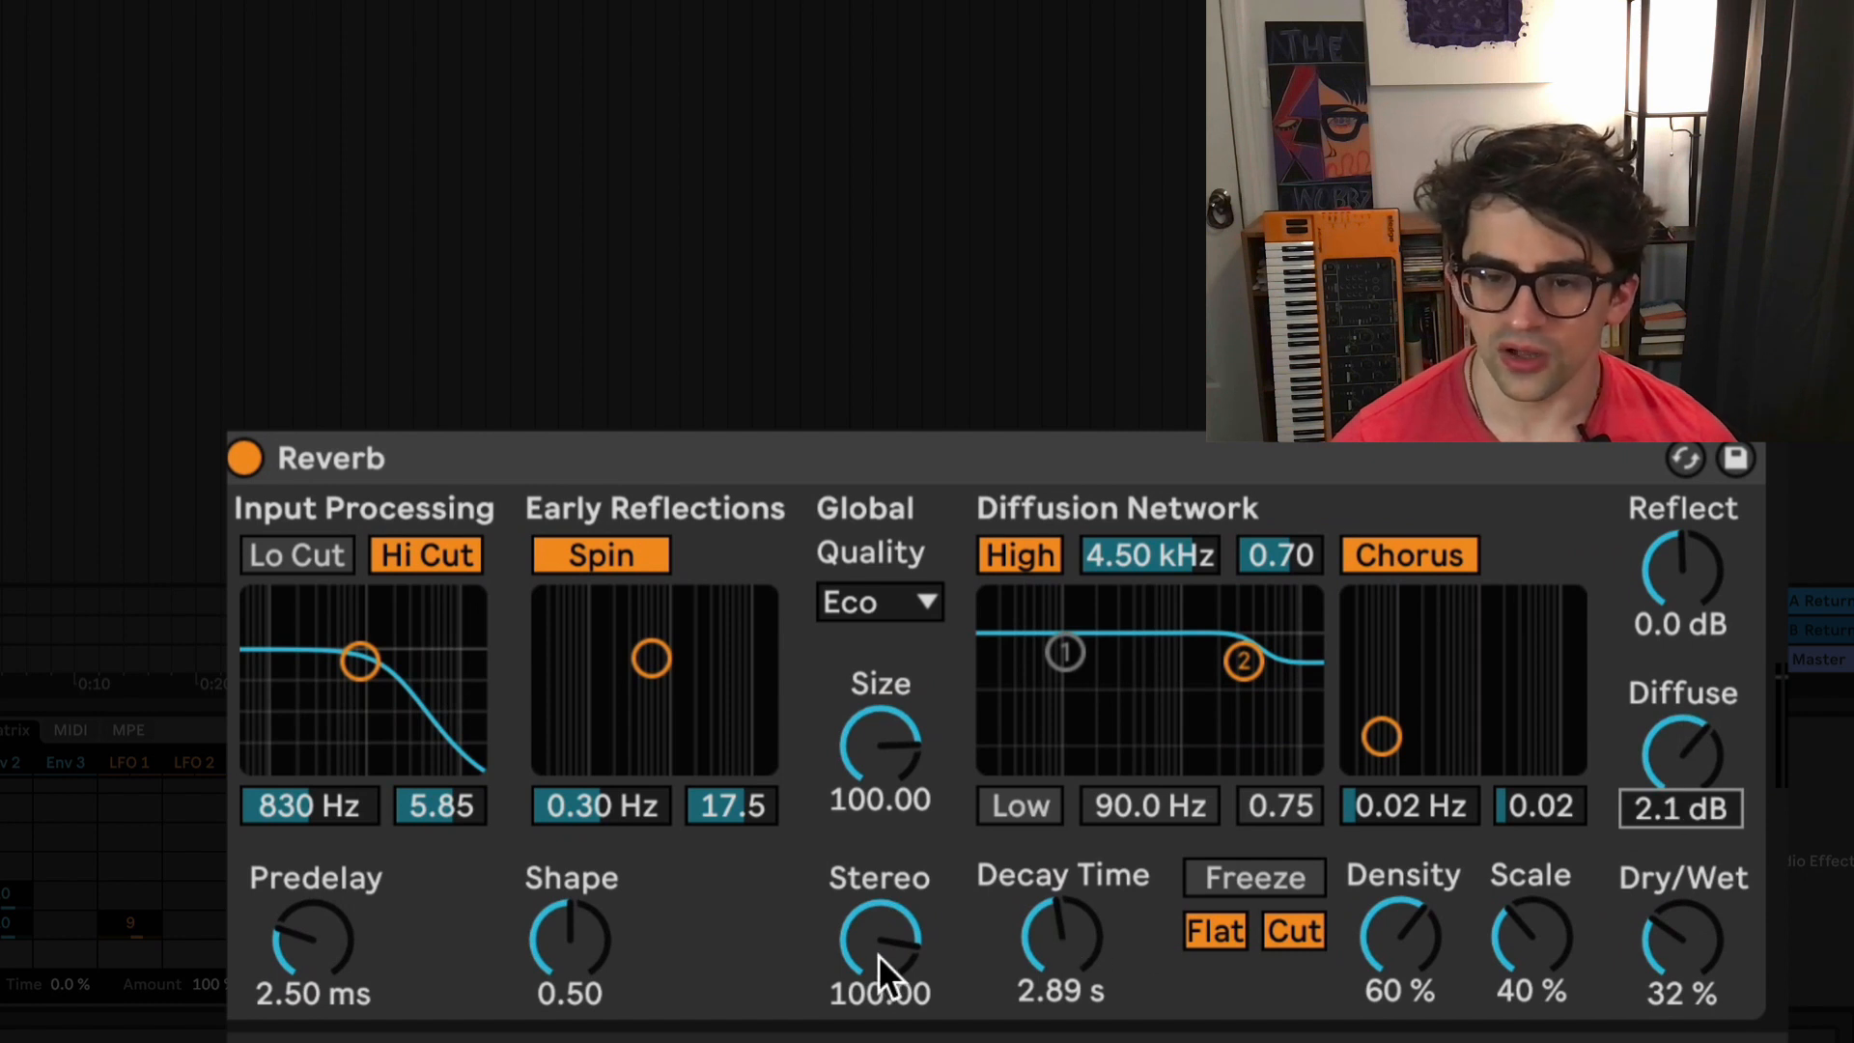
drag(878, 955, 878, 947)
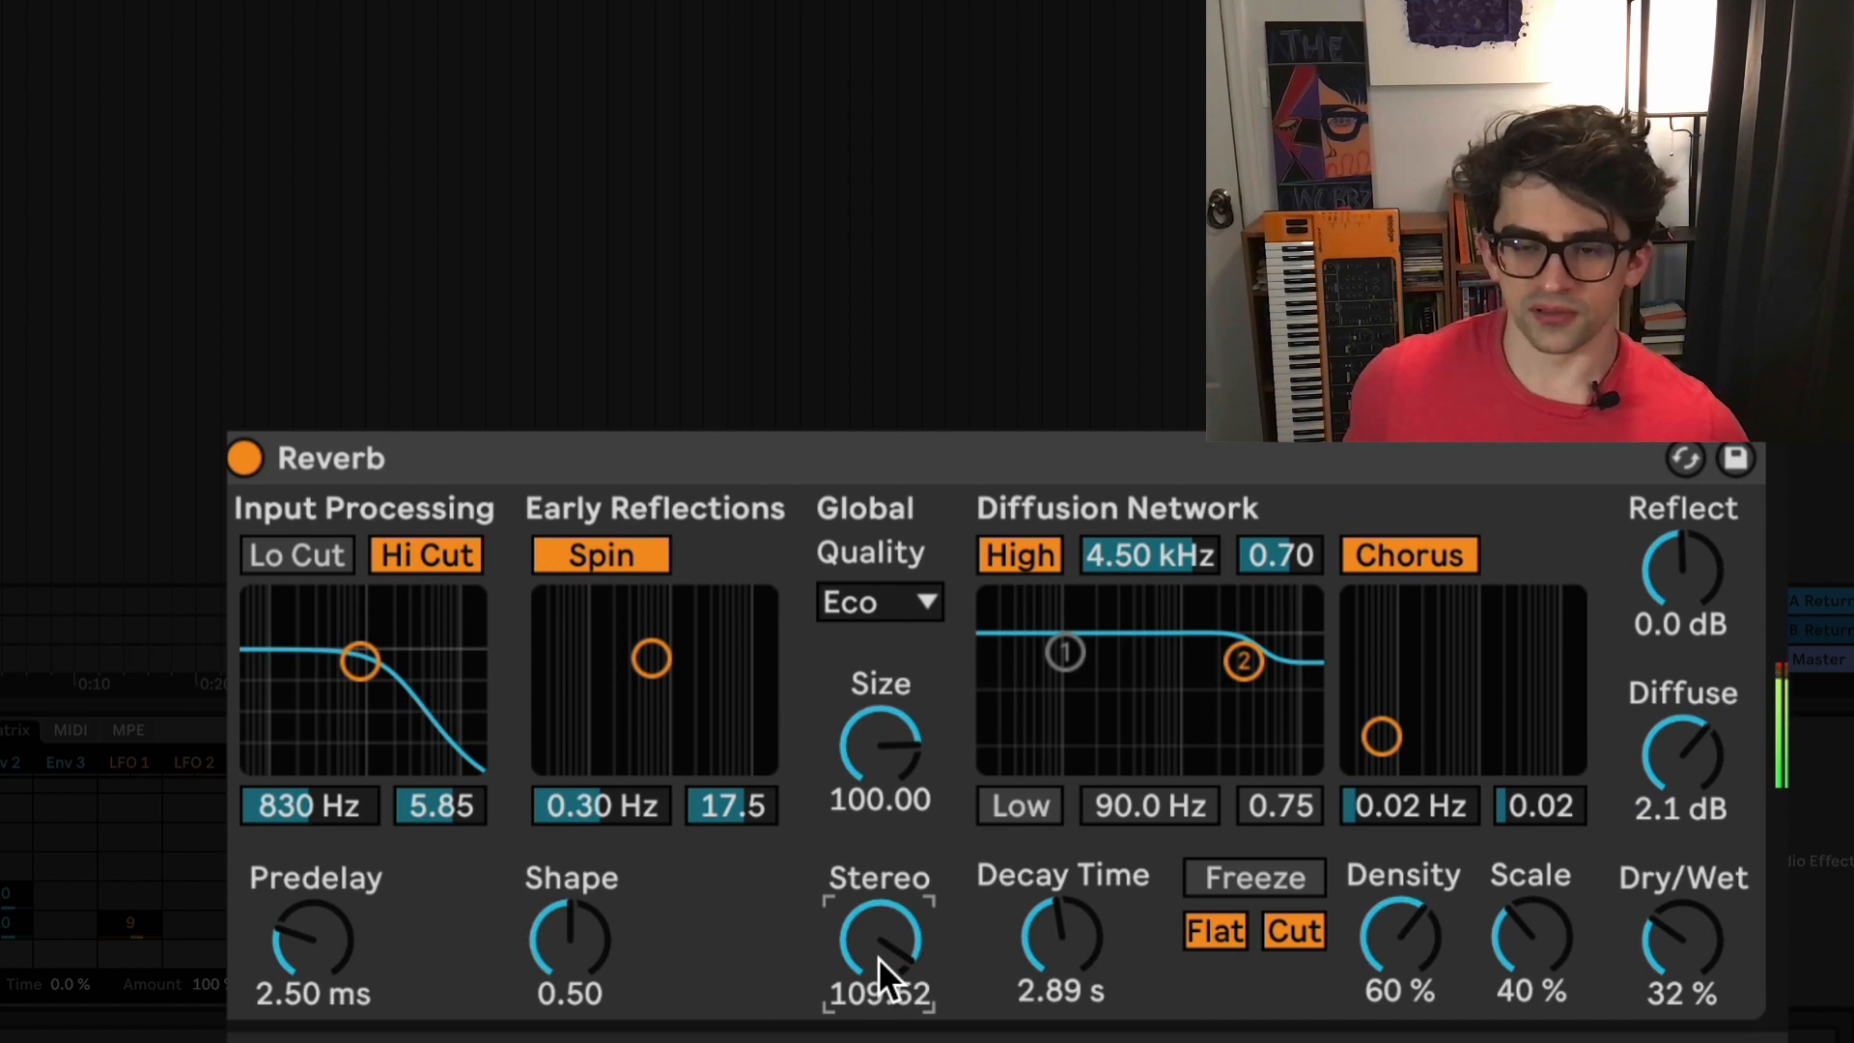
click(881, 597)
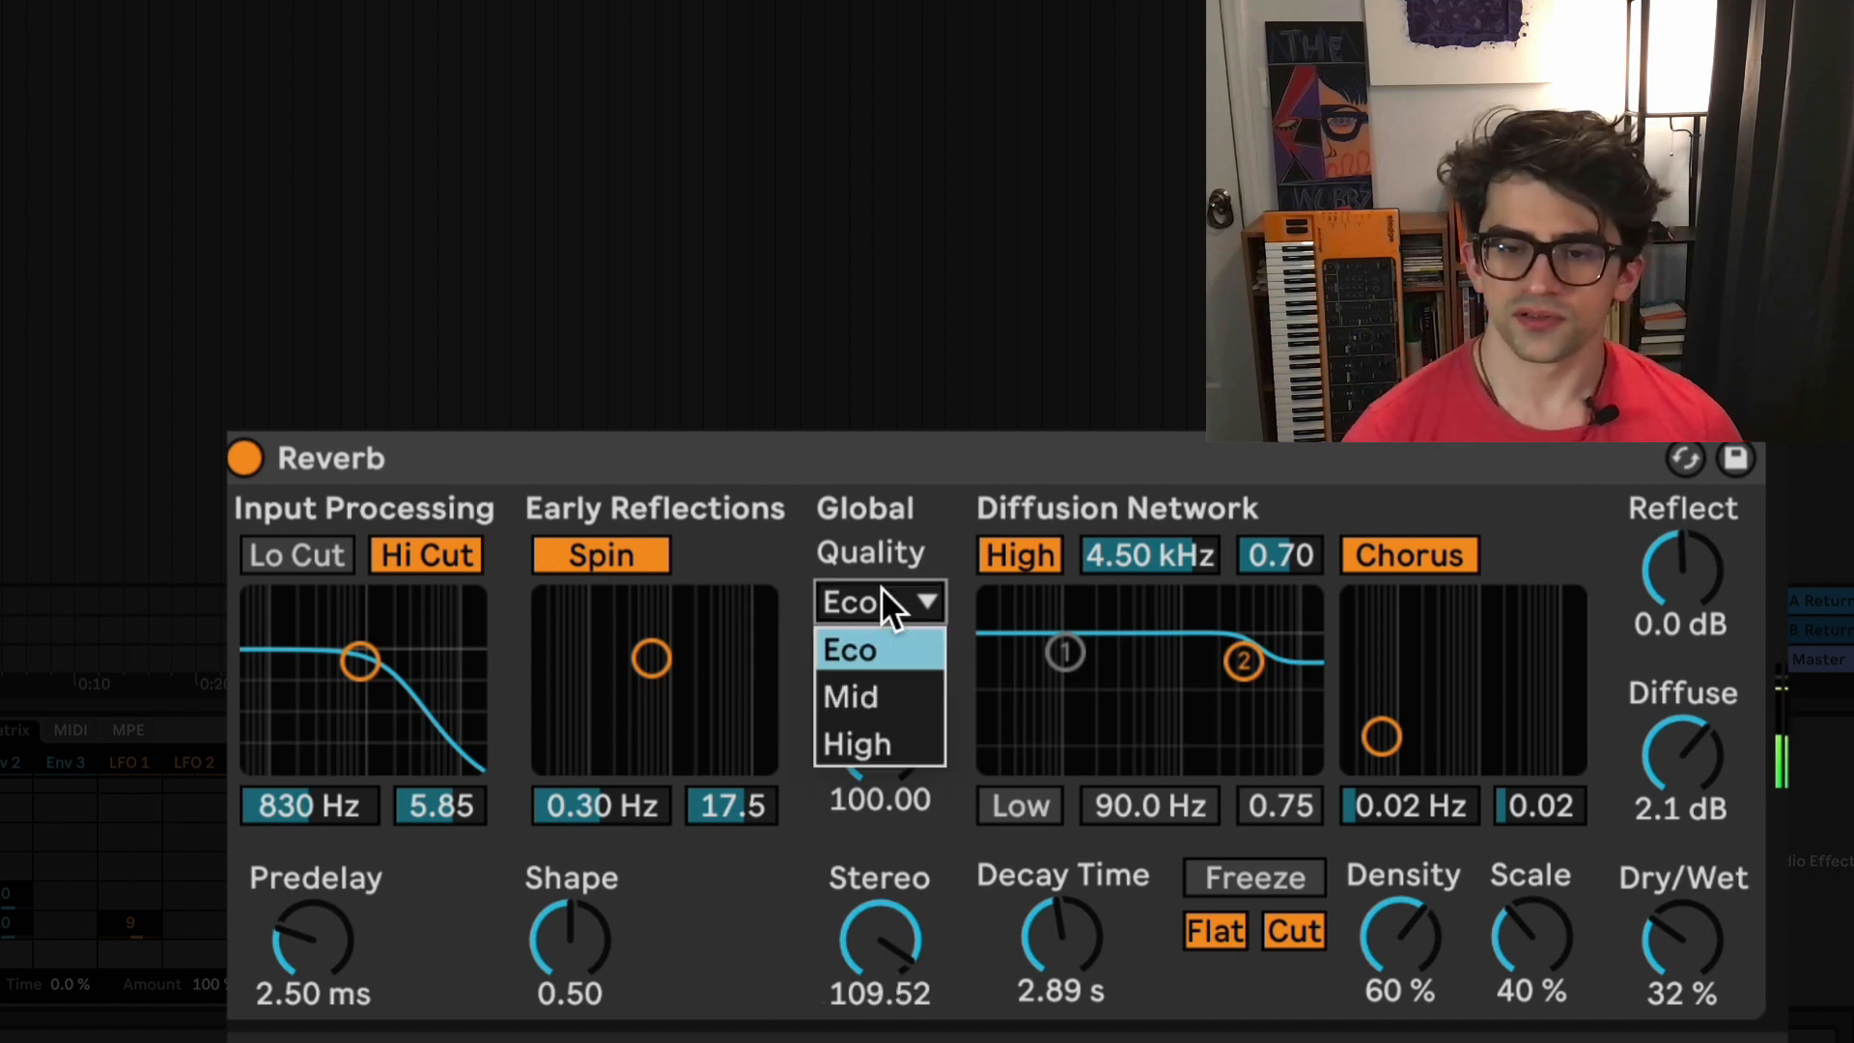
click(856, 745)
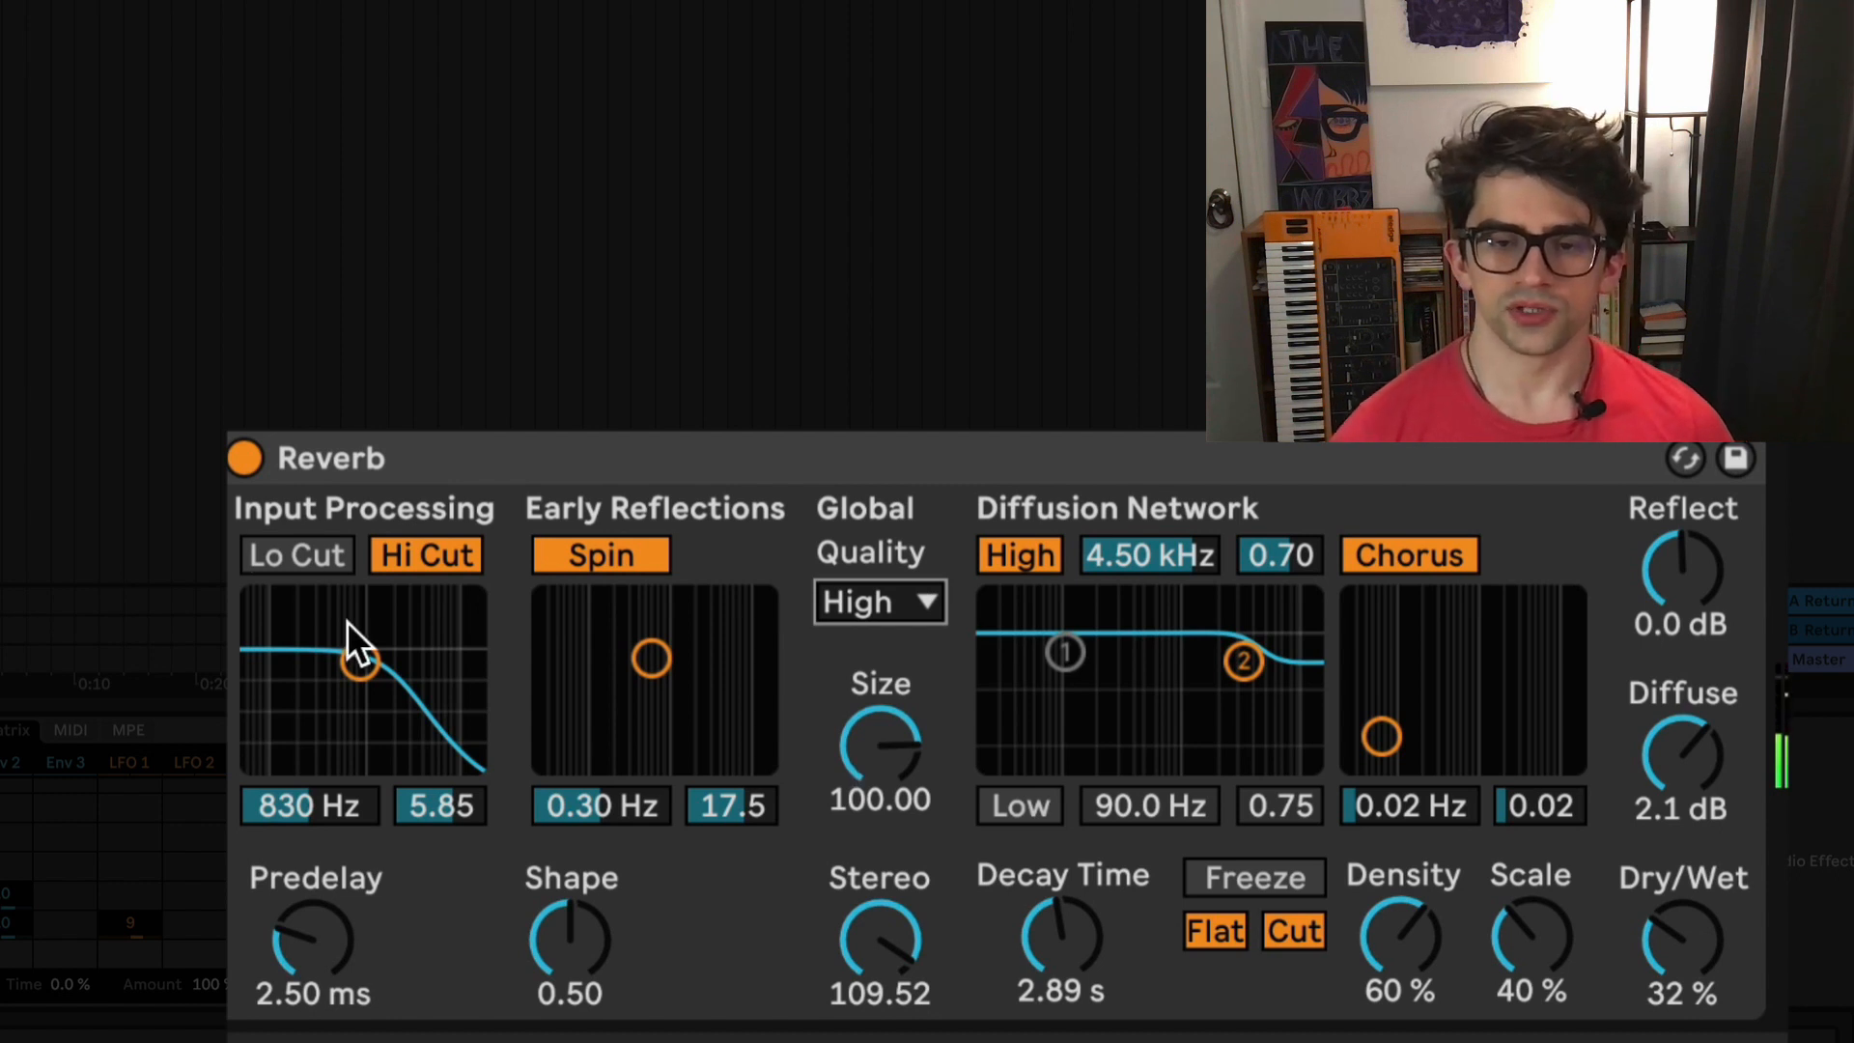
Step: Enable the Reverb's input Lo Cut and shape the input filter, trying 1.65 kHz before reducing its bandwidth and shifting it lower
mouse_move(352, 641)
mouse_down()
mouse_move(365, 658)
mouse_move(322, 615)
mouse_move(355, 647)
mouse_up()
click(311, 553)
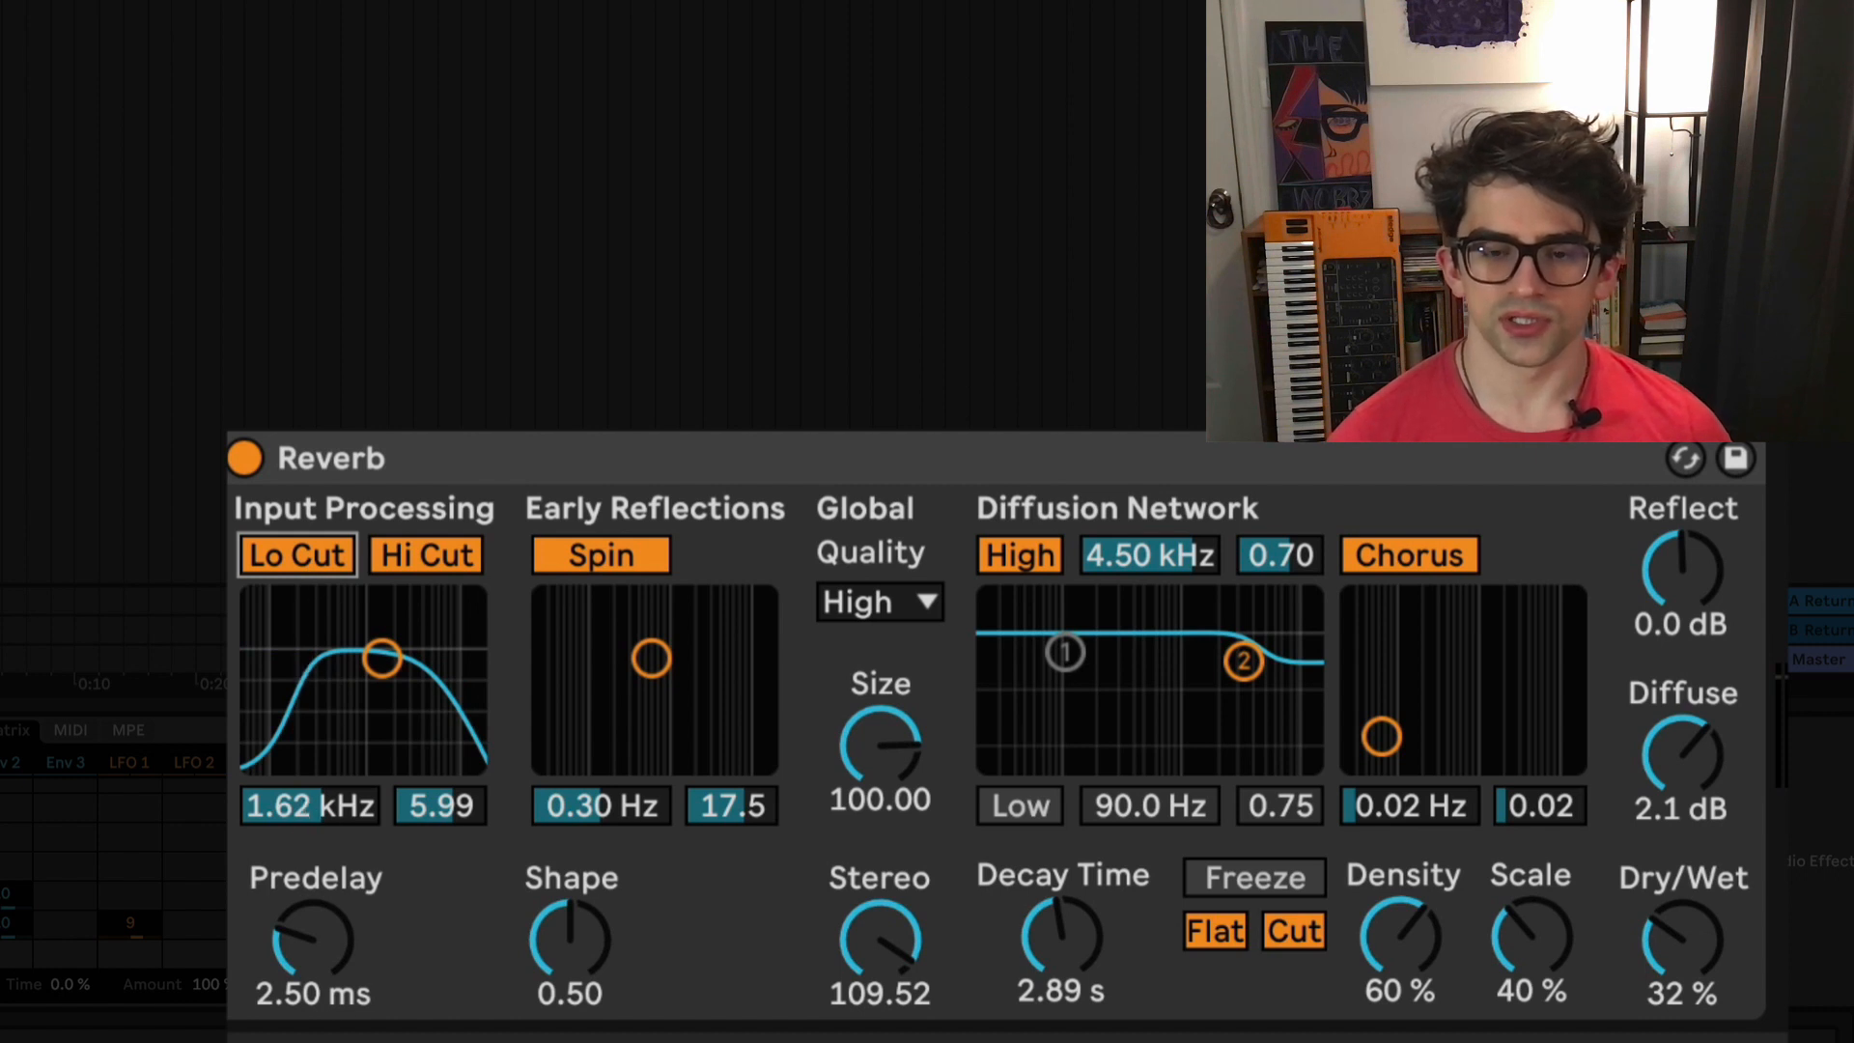
mouse_move(382, 657)
mouse_down()
mouse_move(308, 656)
mouse_move(382, 658)
mouse_up()
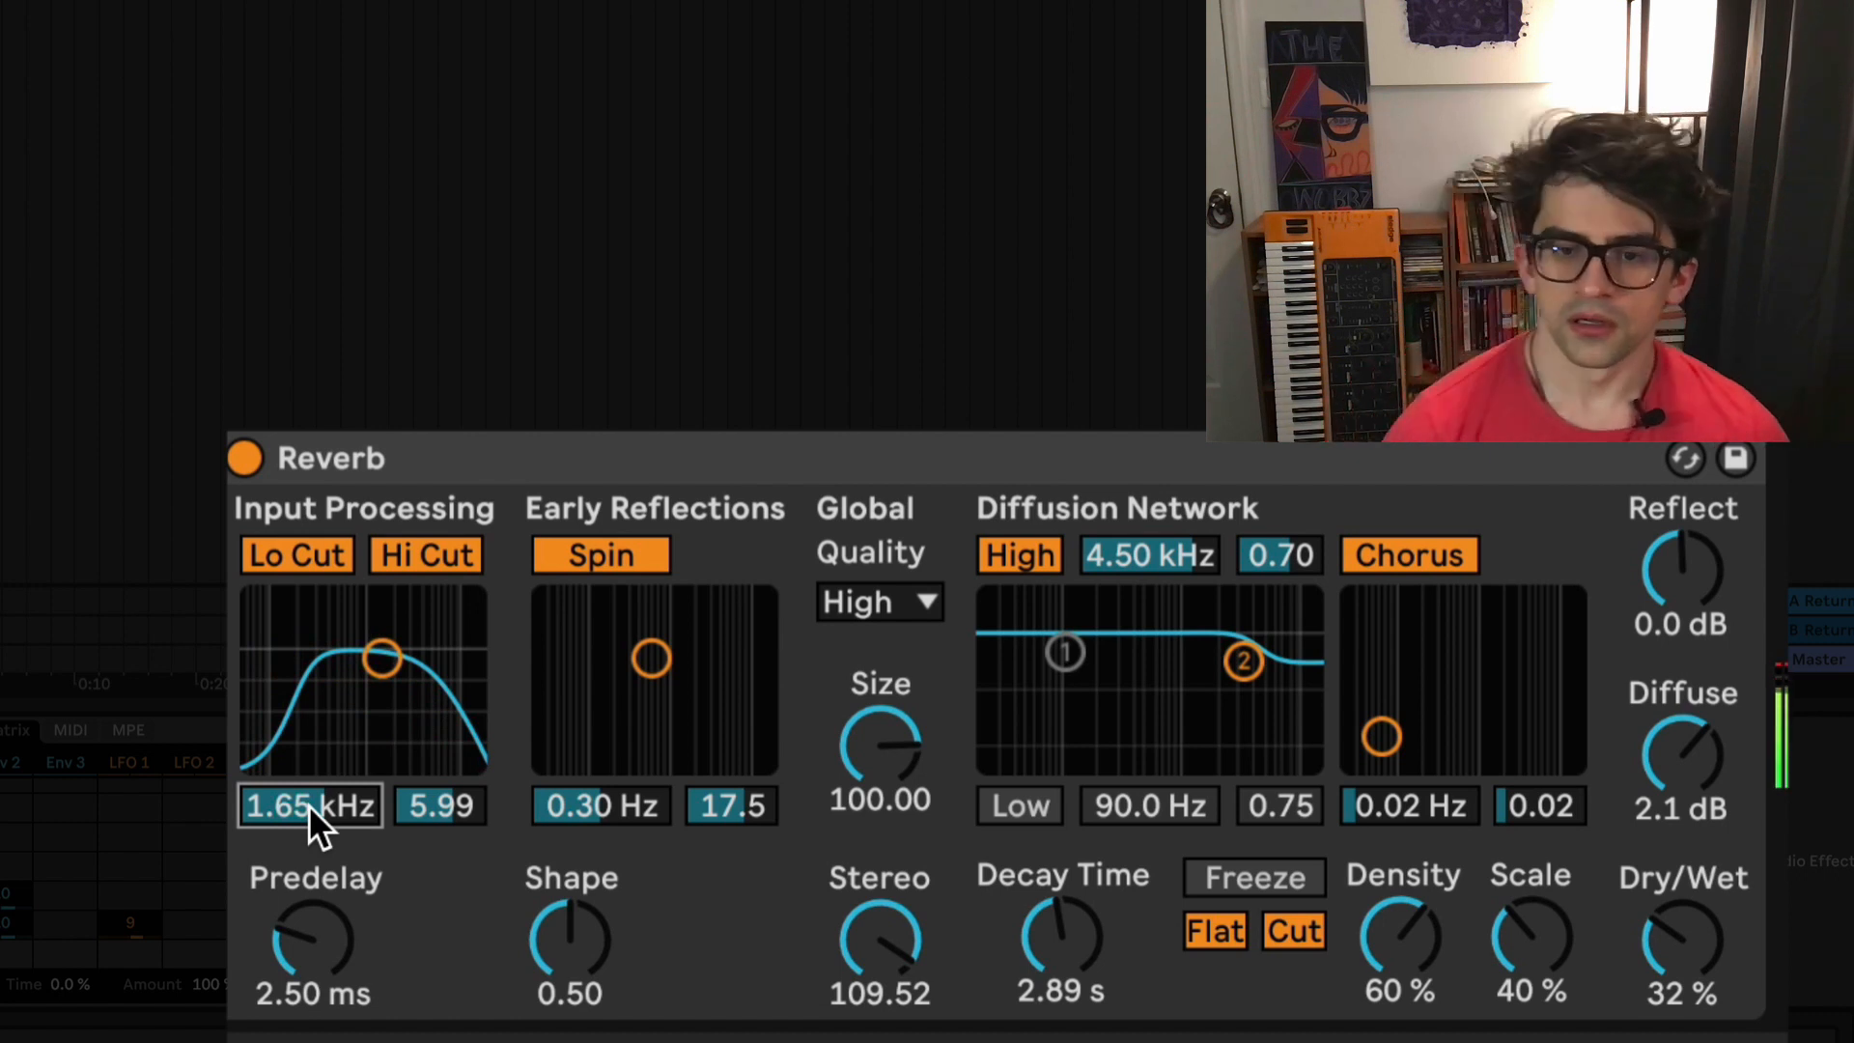
drag(443, 802, 443, 860)
drag(382, 666, 357, 658)
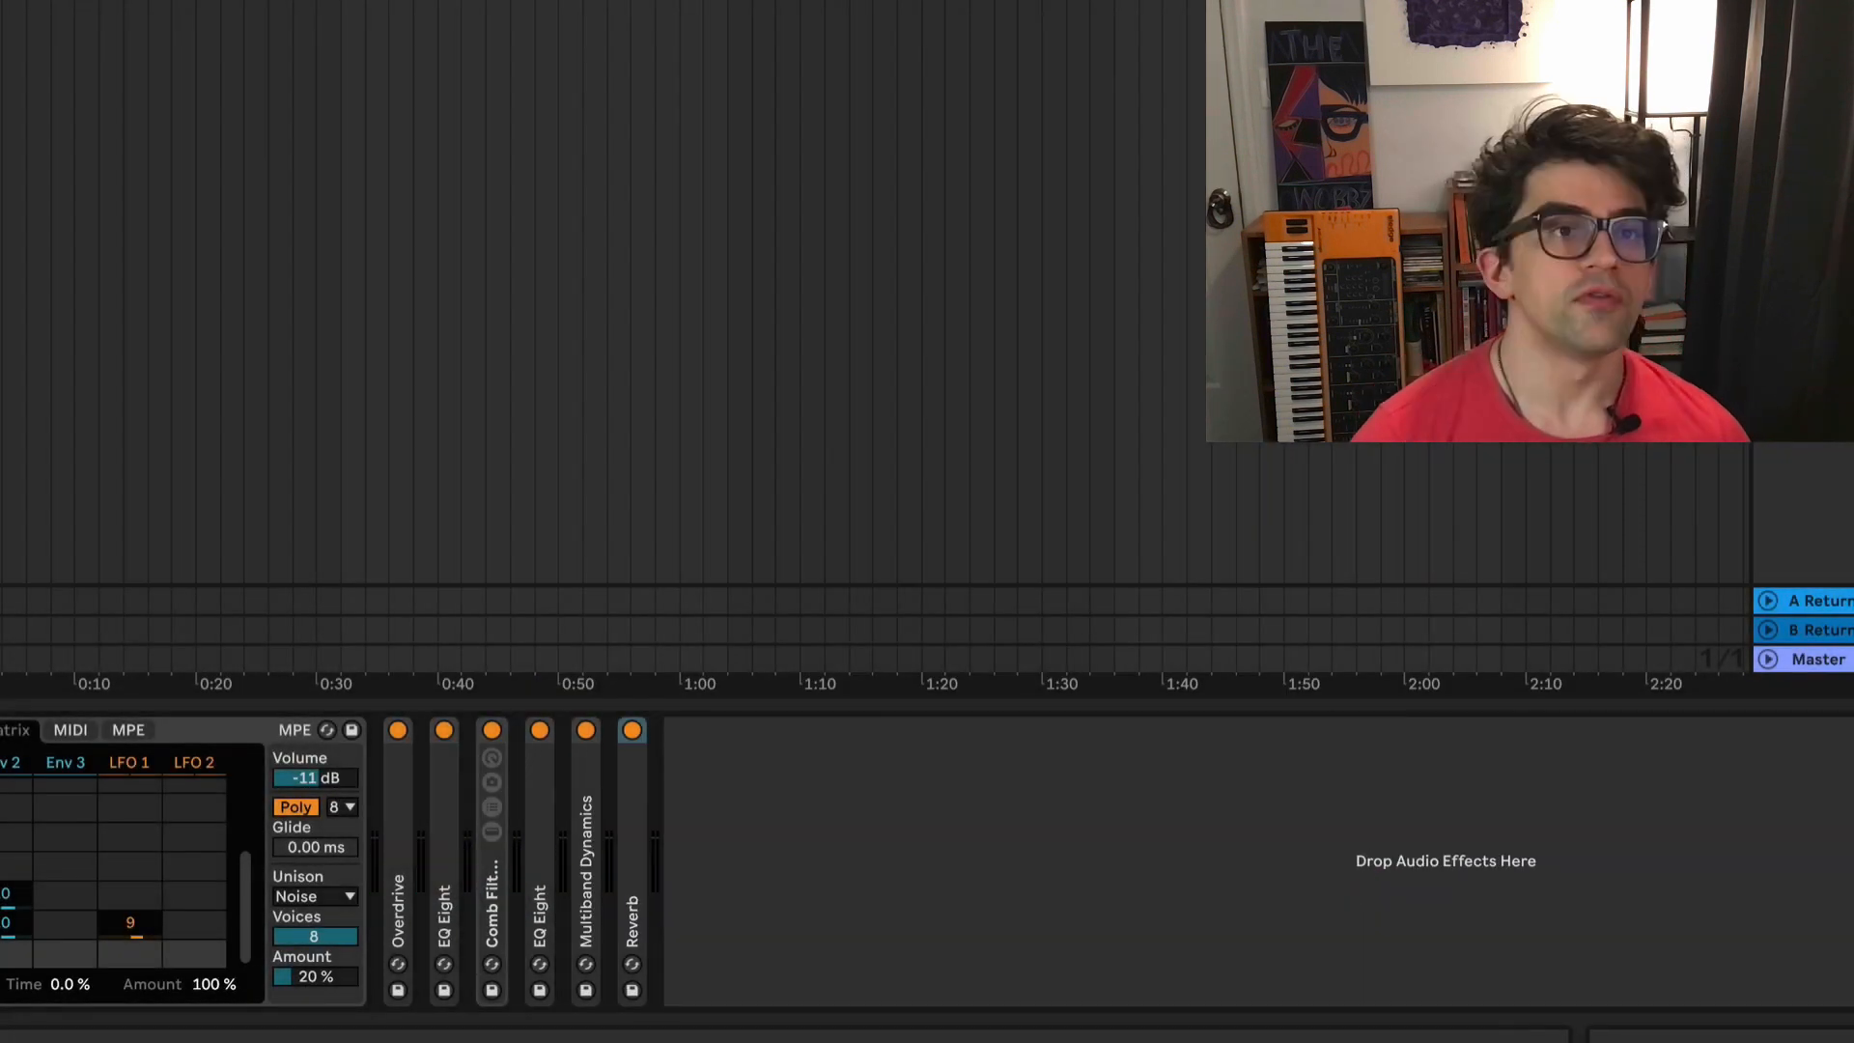
Step: Add a Limiter after the Reverb and insert a Utility before it with its output gain at -10.0 dB
key(Return)
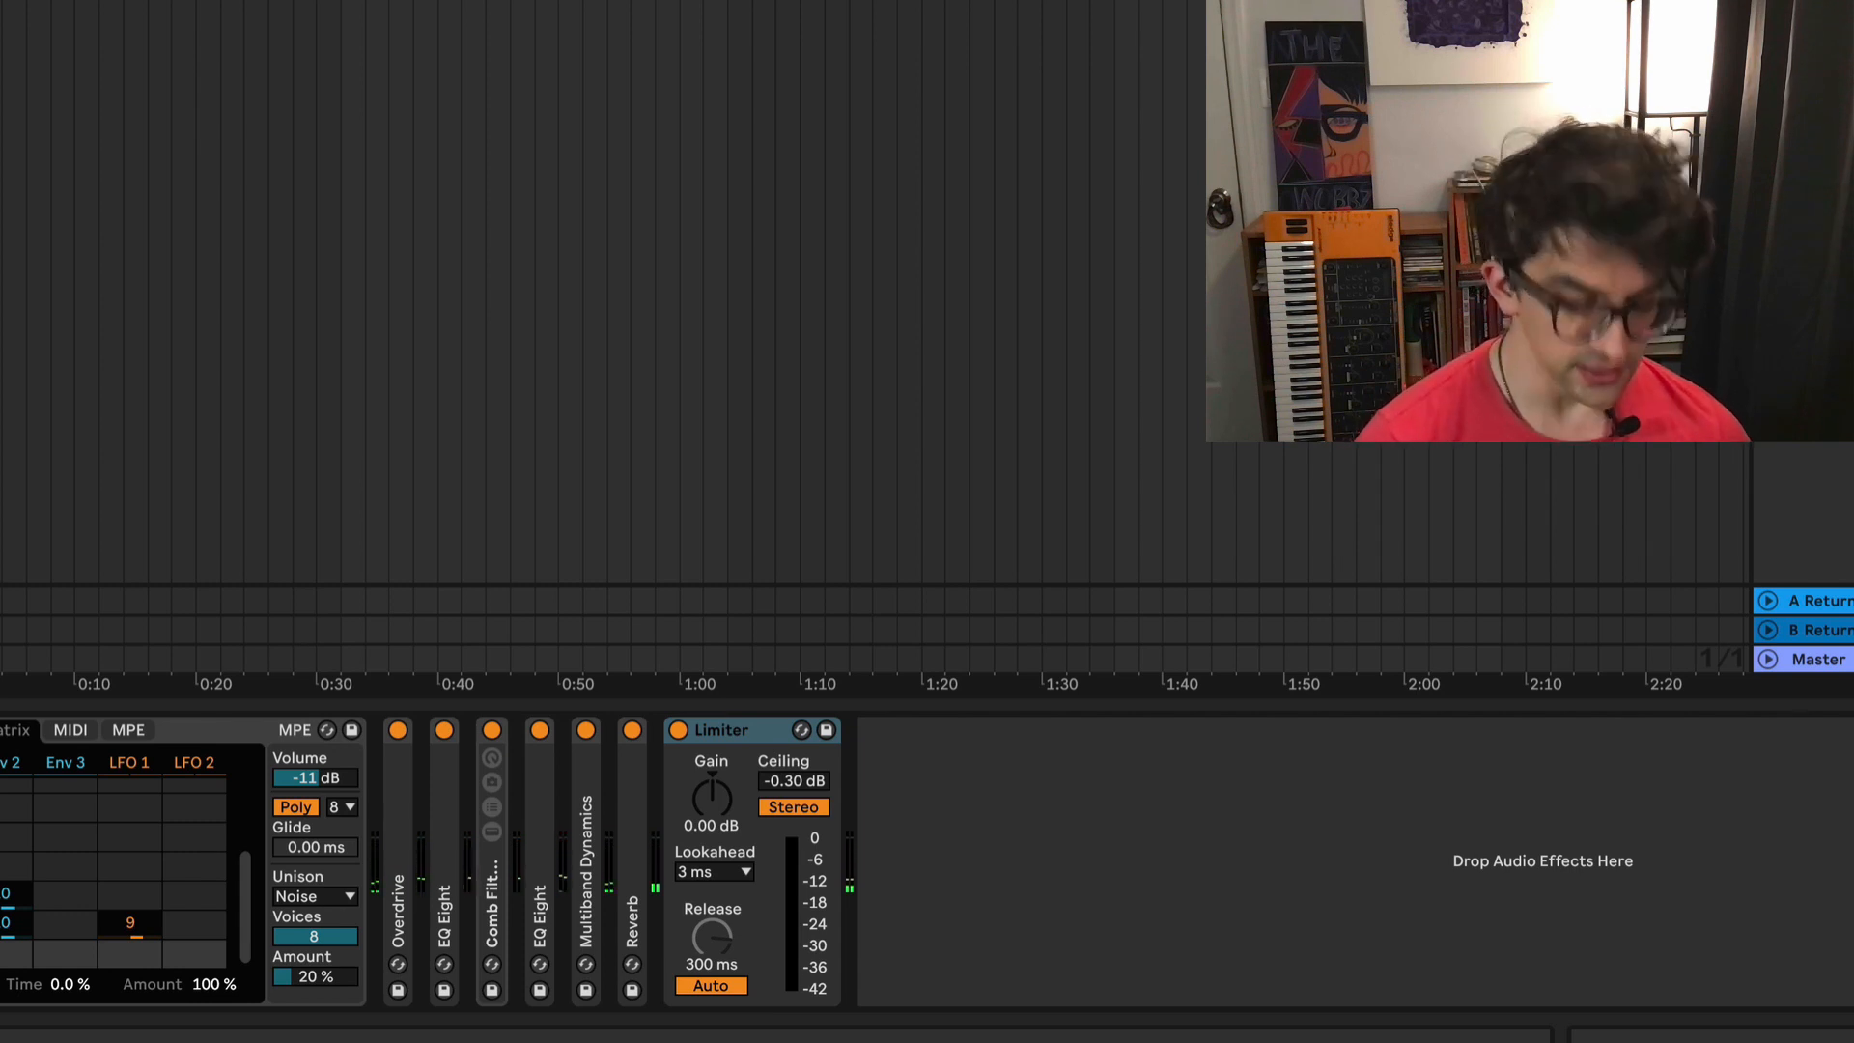
drag(2, 965, 686, 969)
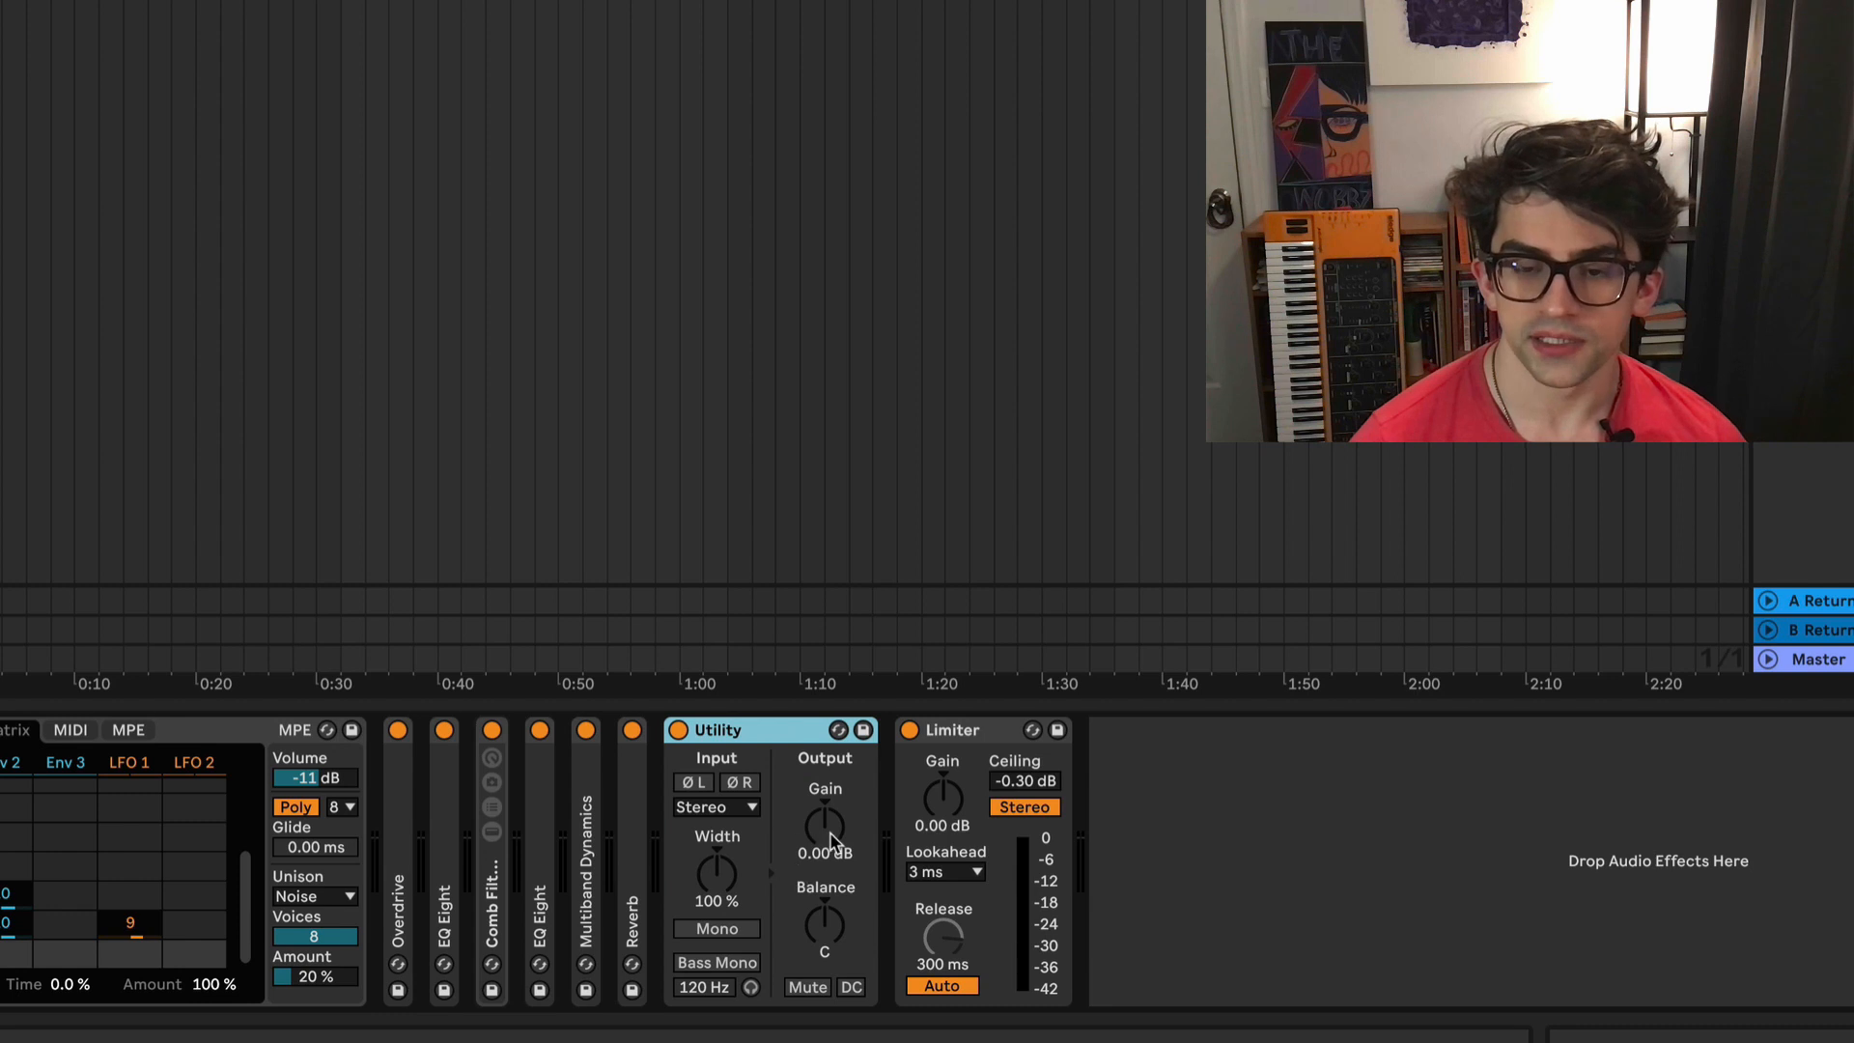
drag(830, 831, 830, 893)
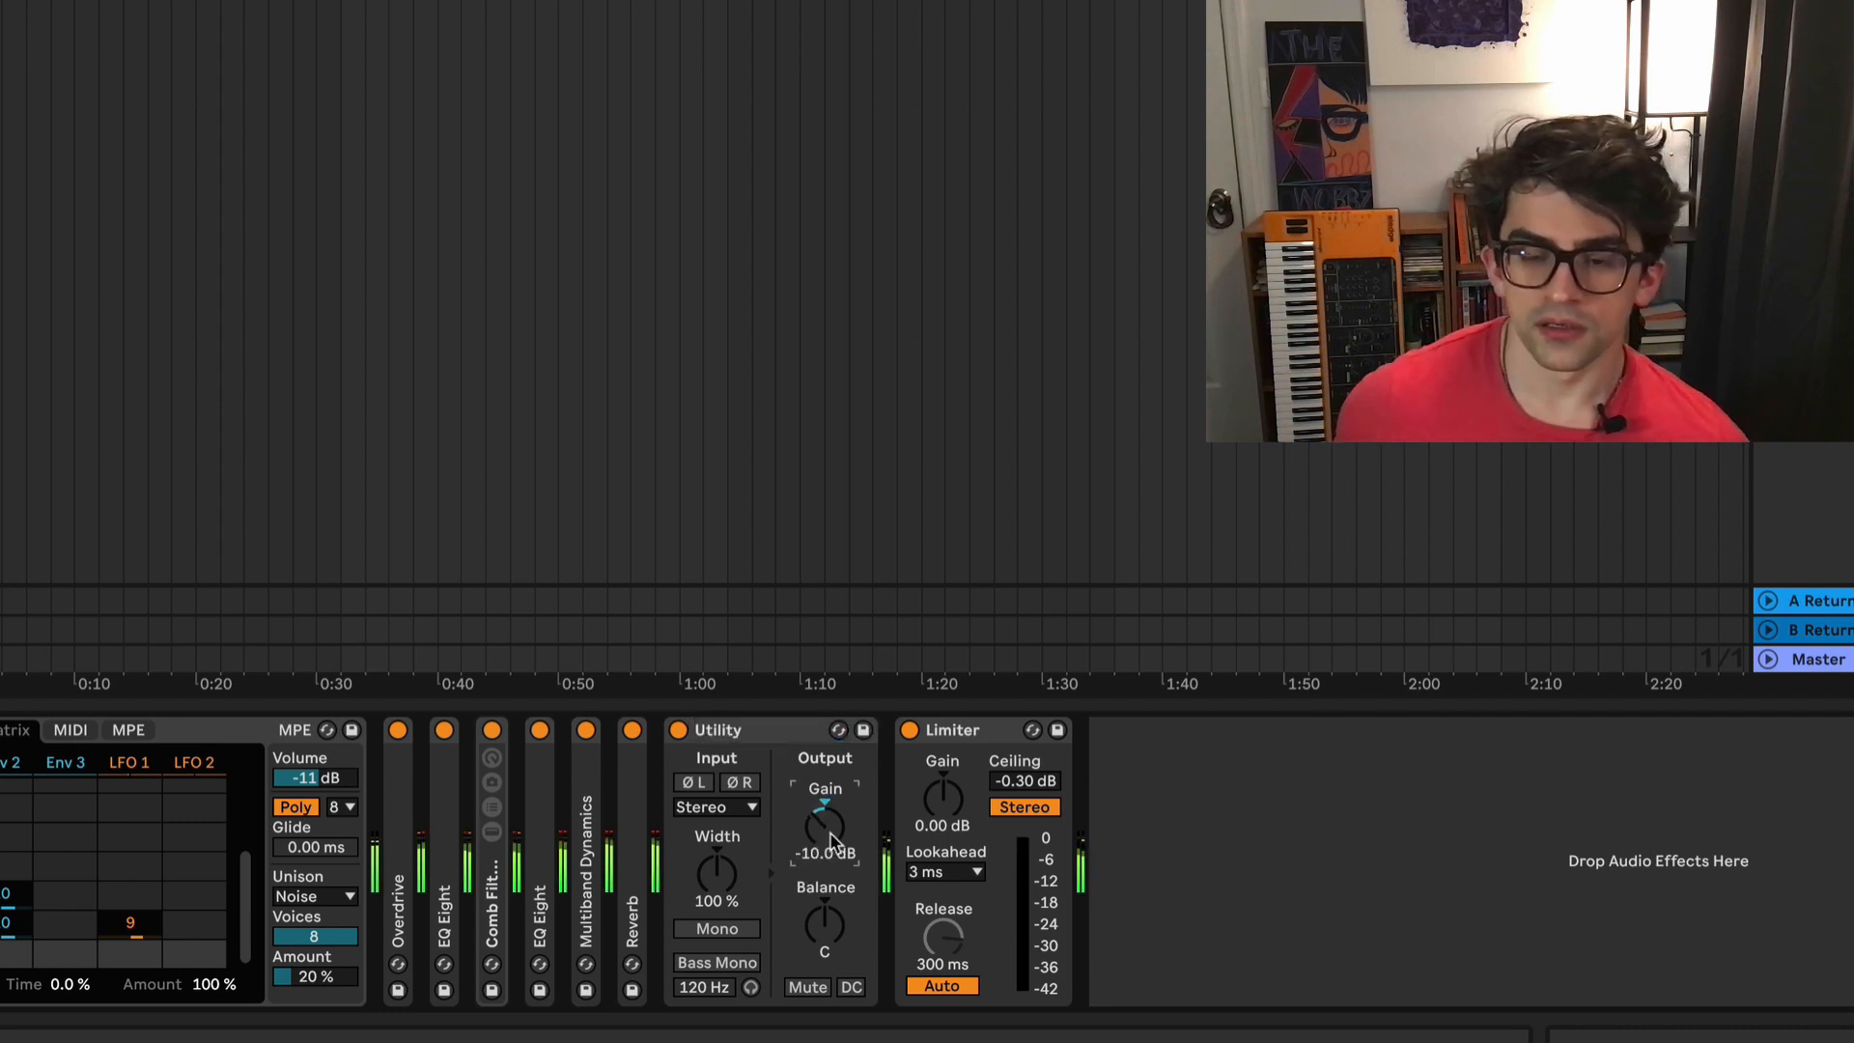